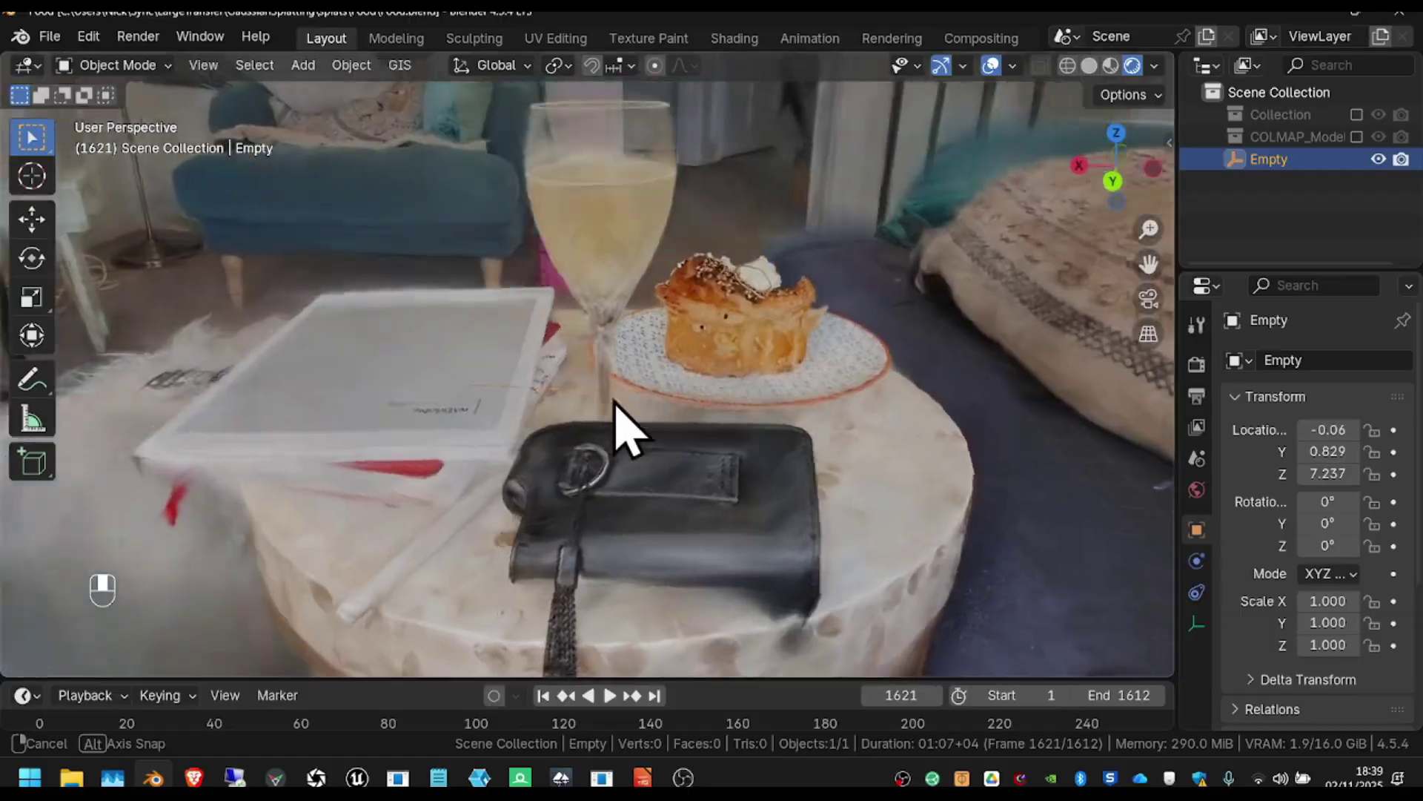
middle_click_drag(620, 430, 830, 397)
middle_click_drag(524, 362, 749, 356)
middle_click_drag(496, 318, 766, 493, "ctrl")
middle_click_drag(556, 505, 572, 356, "ctrl")
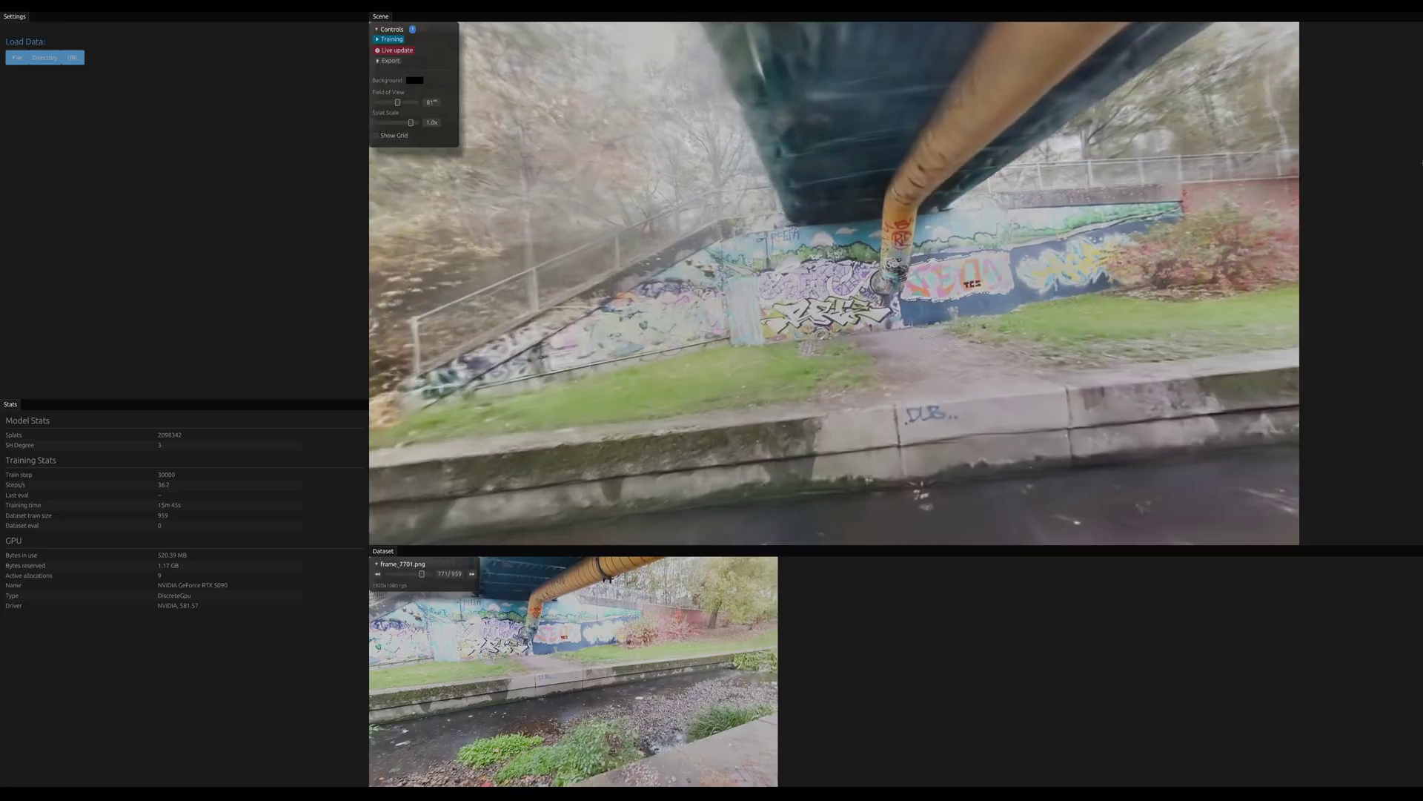
left_click_drag(1421, 162, 1206, 263)
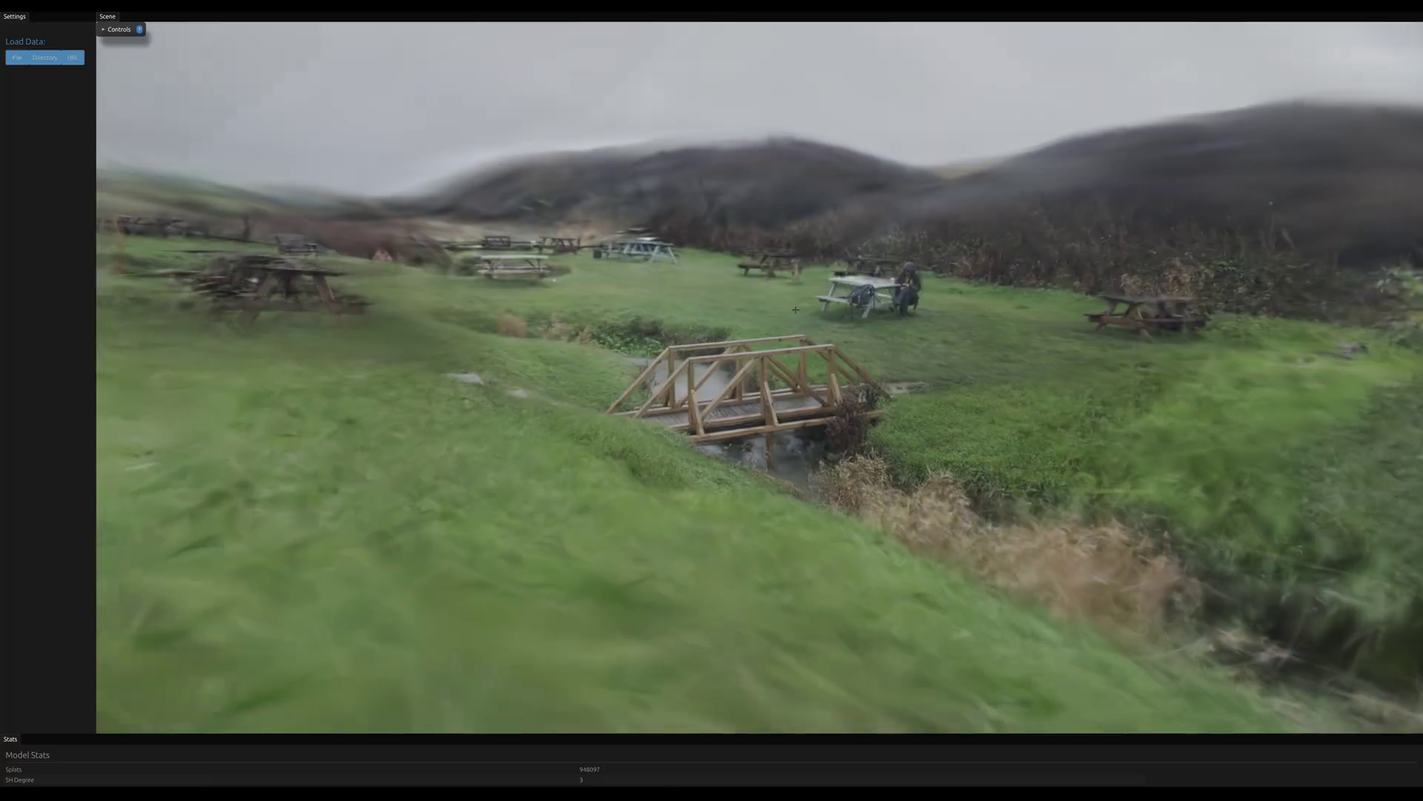
scroll(796, 310, "up", 5)
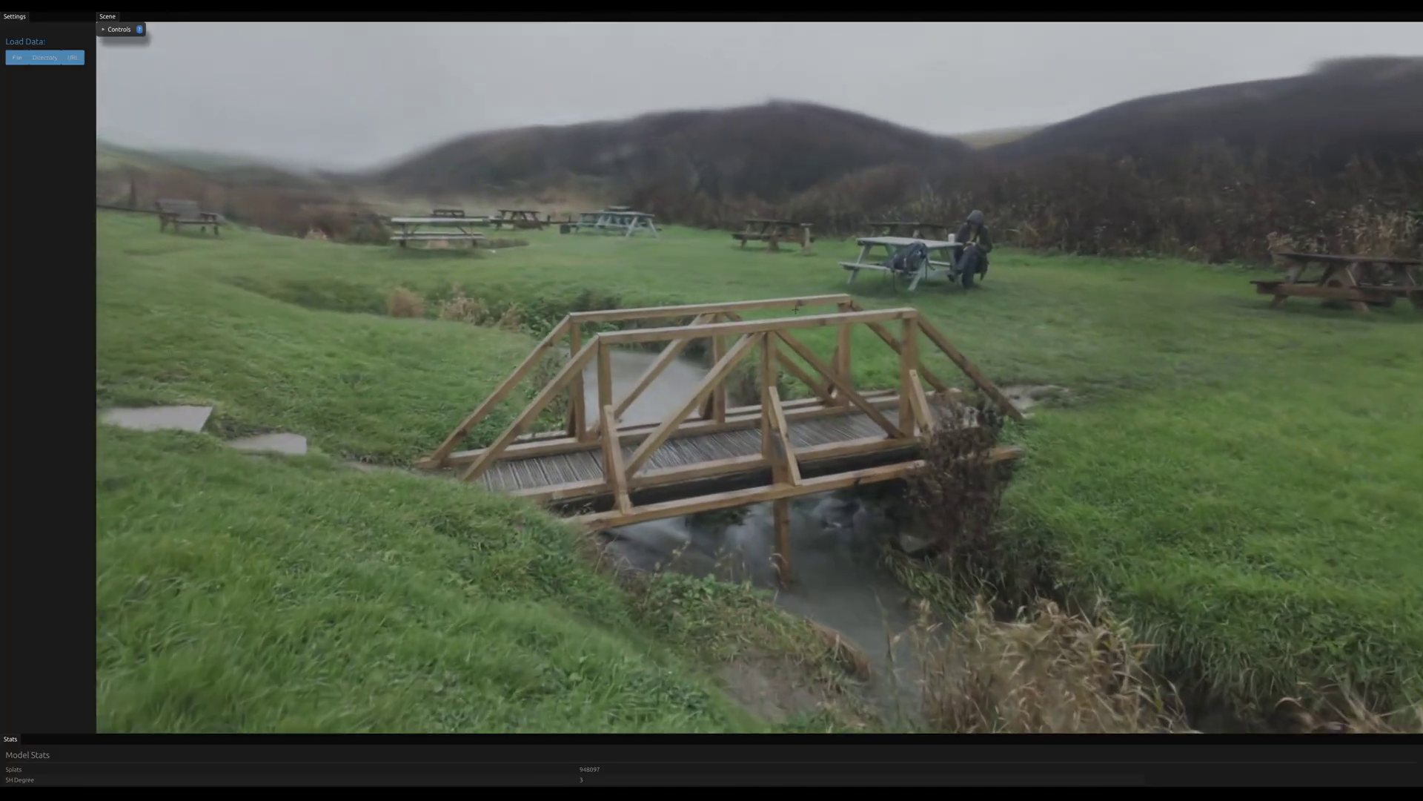
left_click_drag(786, 371, 782, 511)
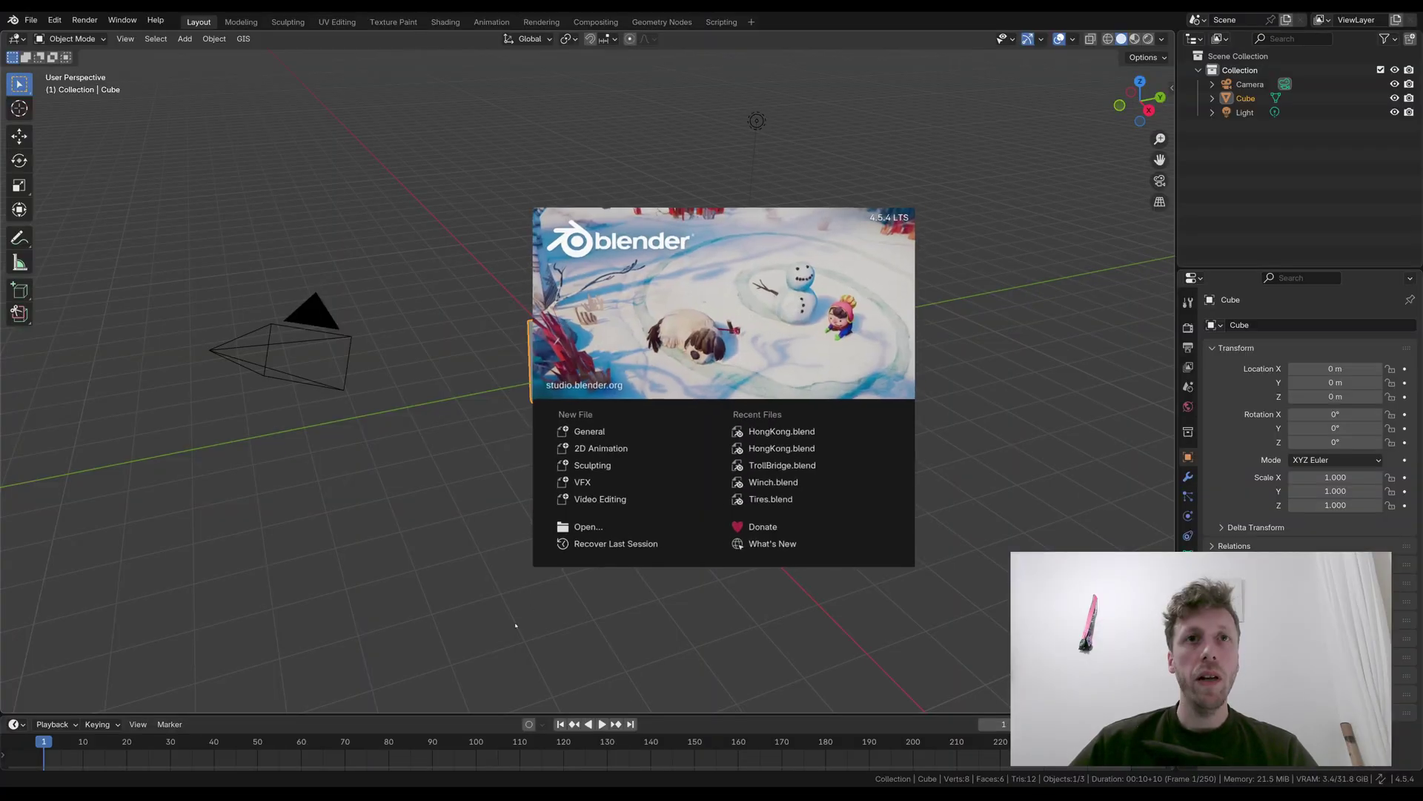
Step: Start a new Video Editing project and add HongKong.mp4 as a strip in the sequencer, framing the whole strip
left_click(629, 504)
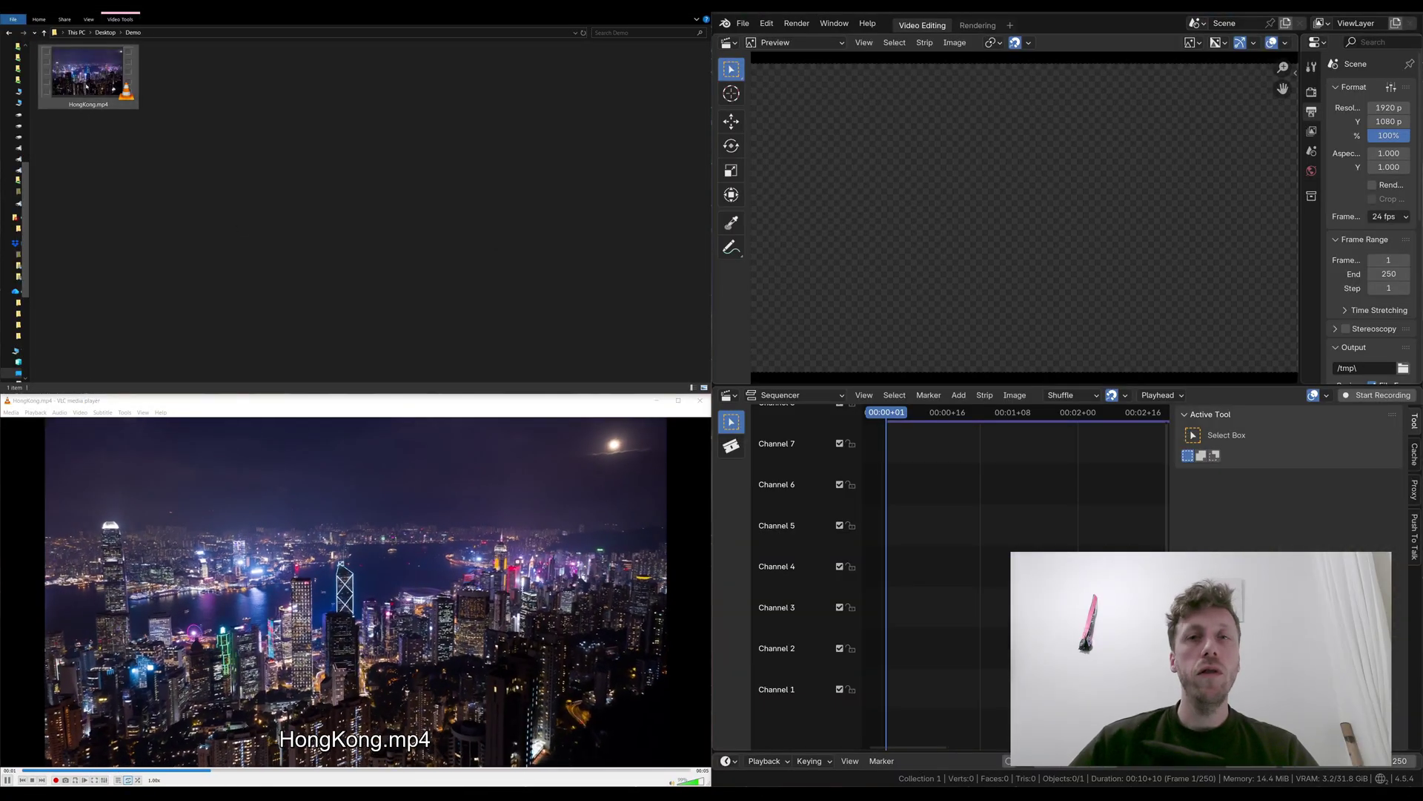
left_click_drag(88, 74, 901, 449)
key("Home")
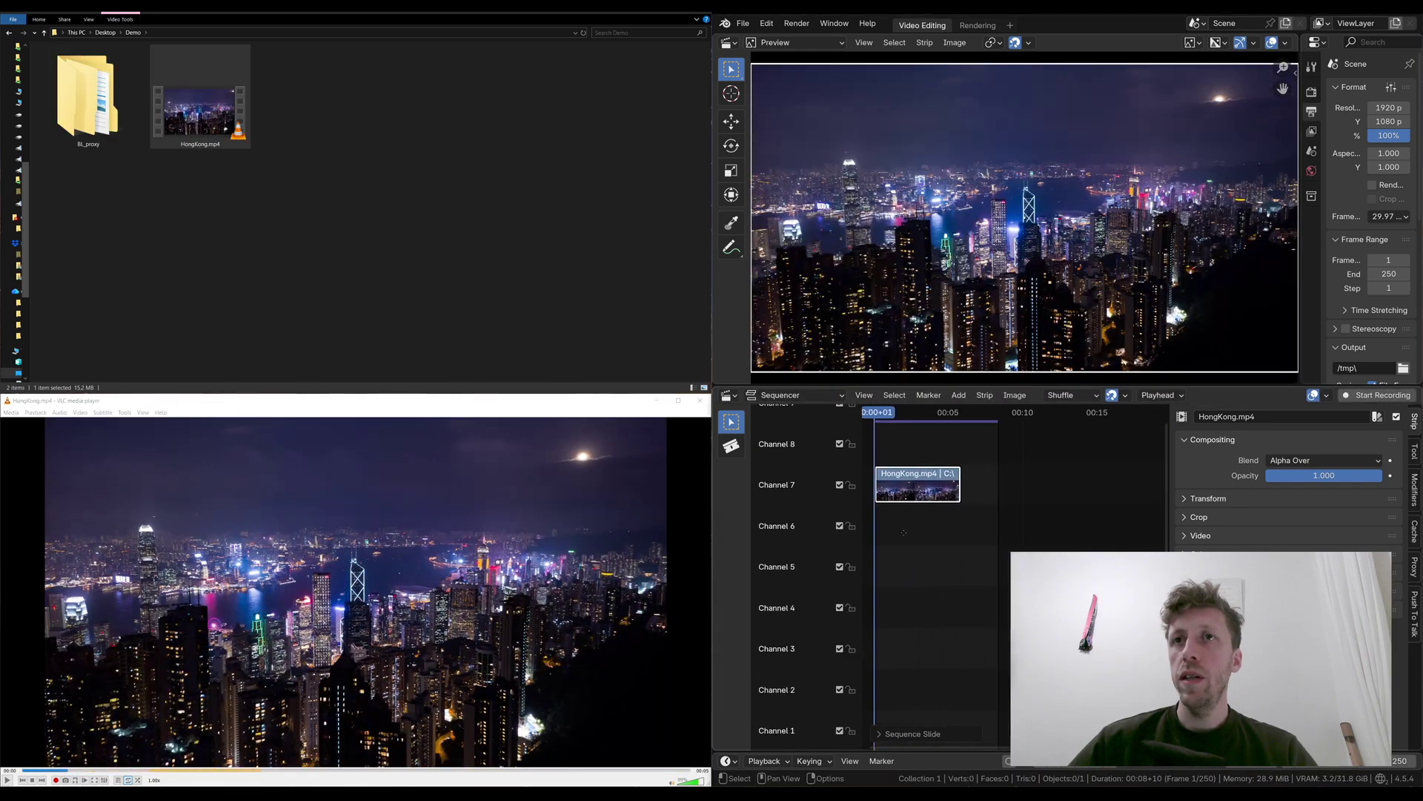
Step: Show the sequencer timeline in frames instead of seconds and set the scene frame range to the HongKong.mp4 strip
key("ctrl+t")
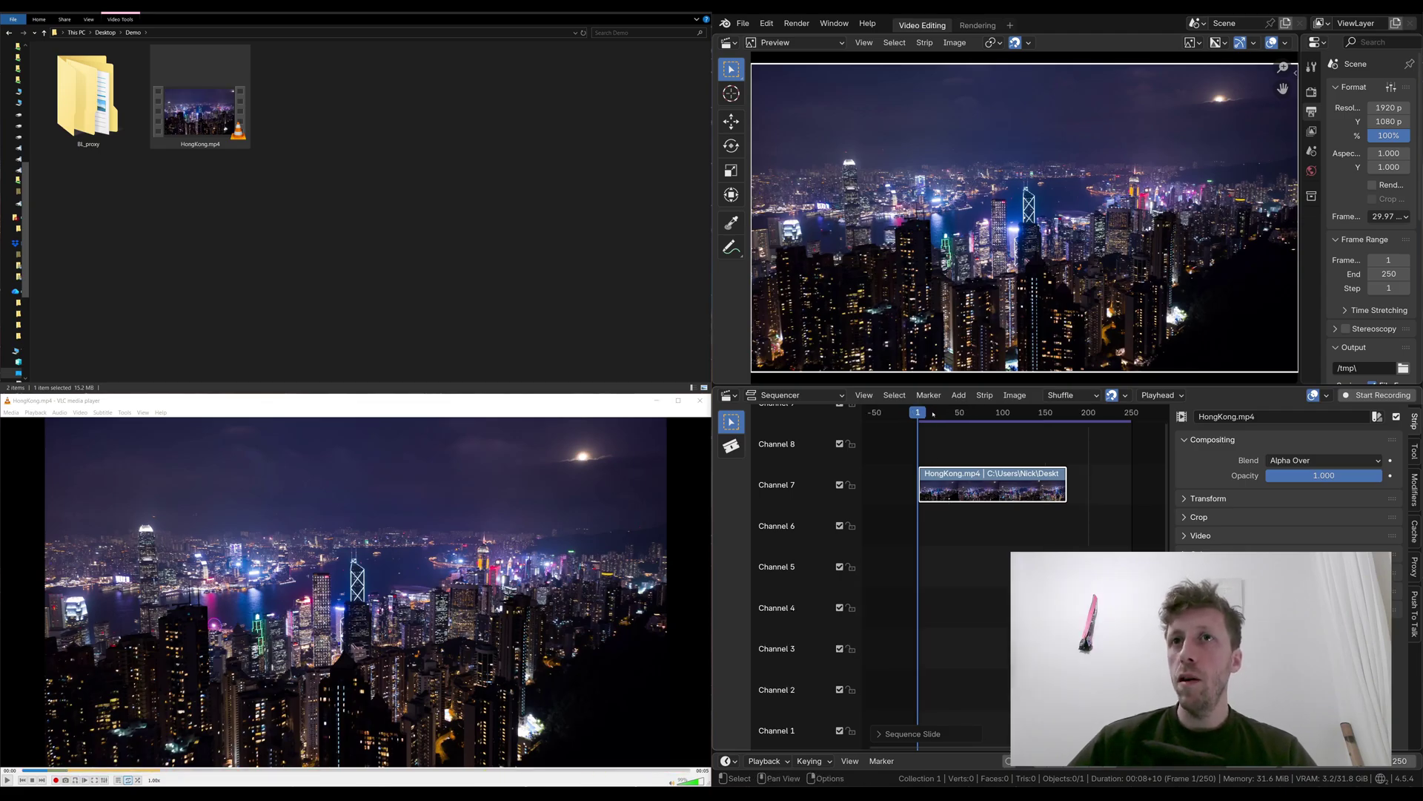
left_click_drag(938, 415, 1020, 424)
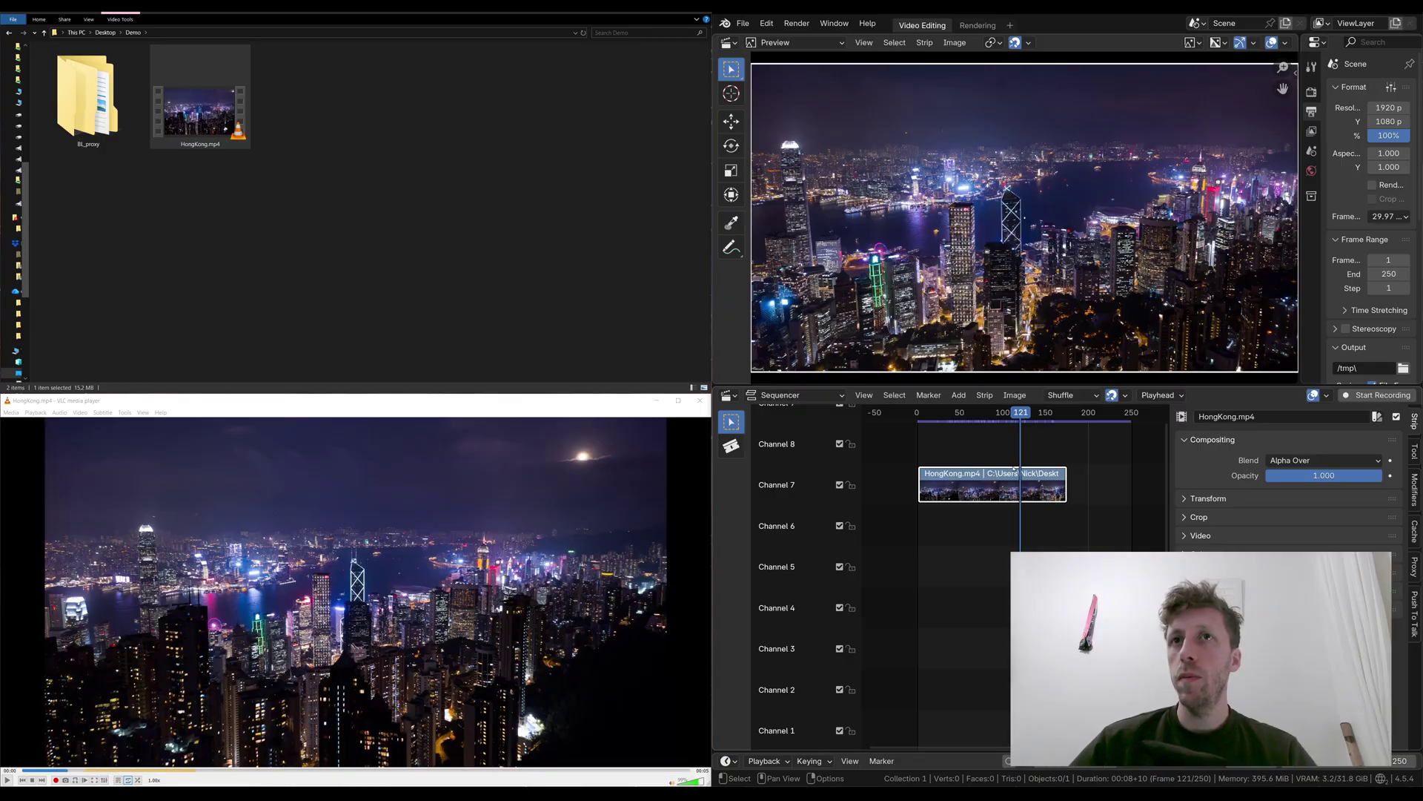
left_click(864, 395)
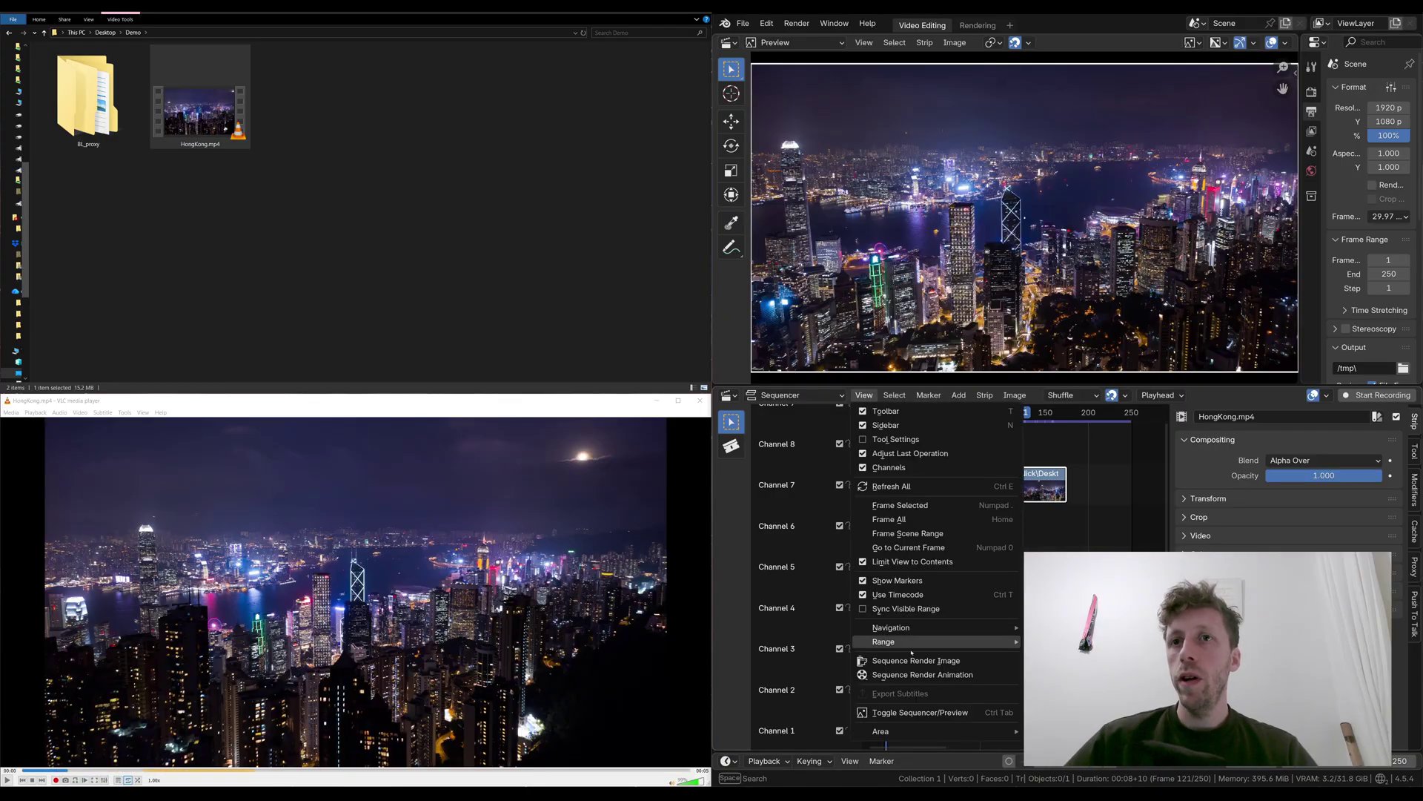
mouse_move(914, 645)
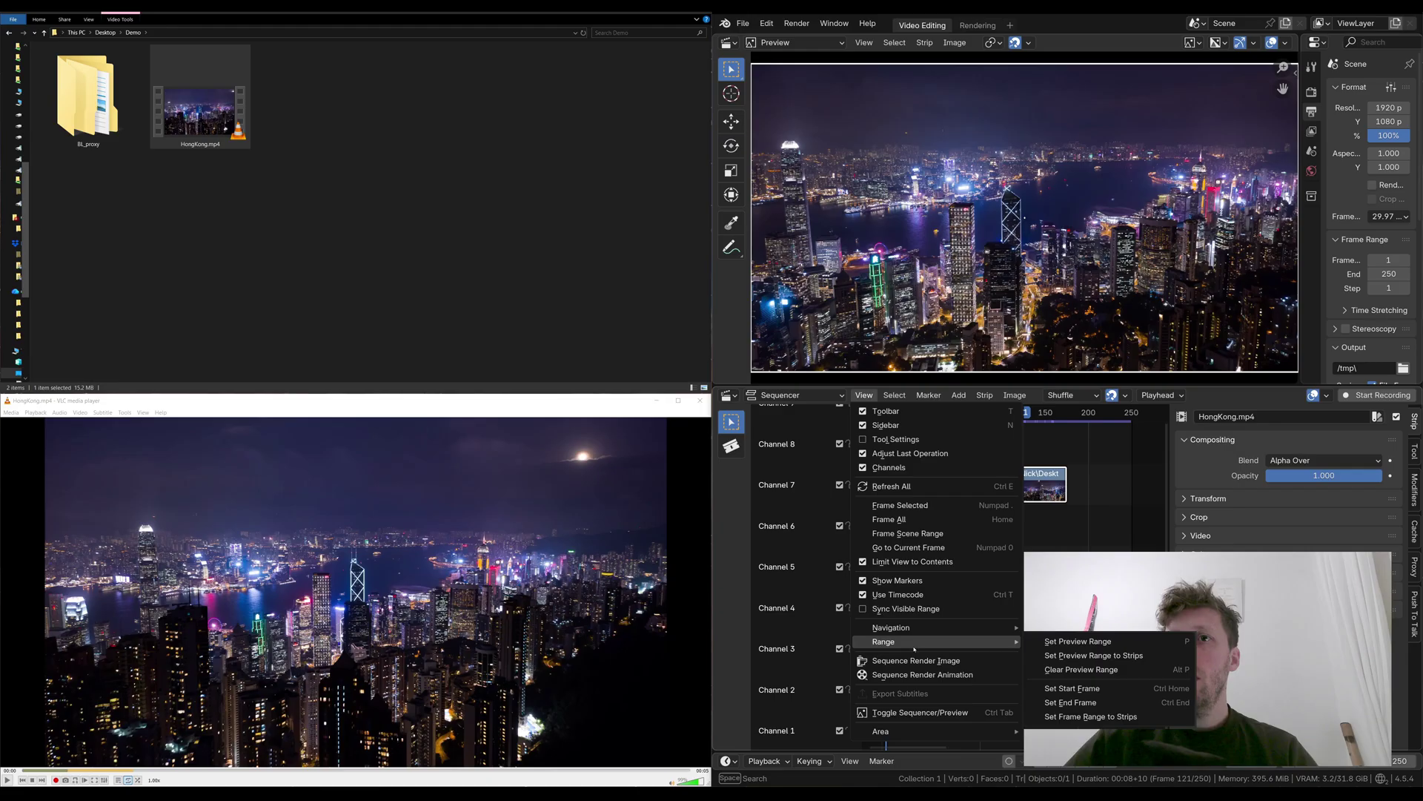
left_click(1176, 717)
left_click_drag(923, 417, 971, 438)
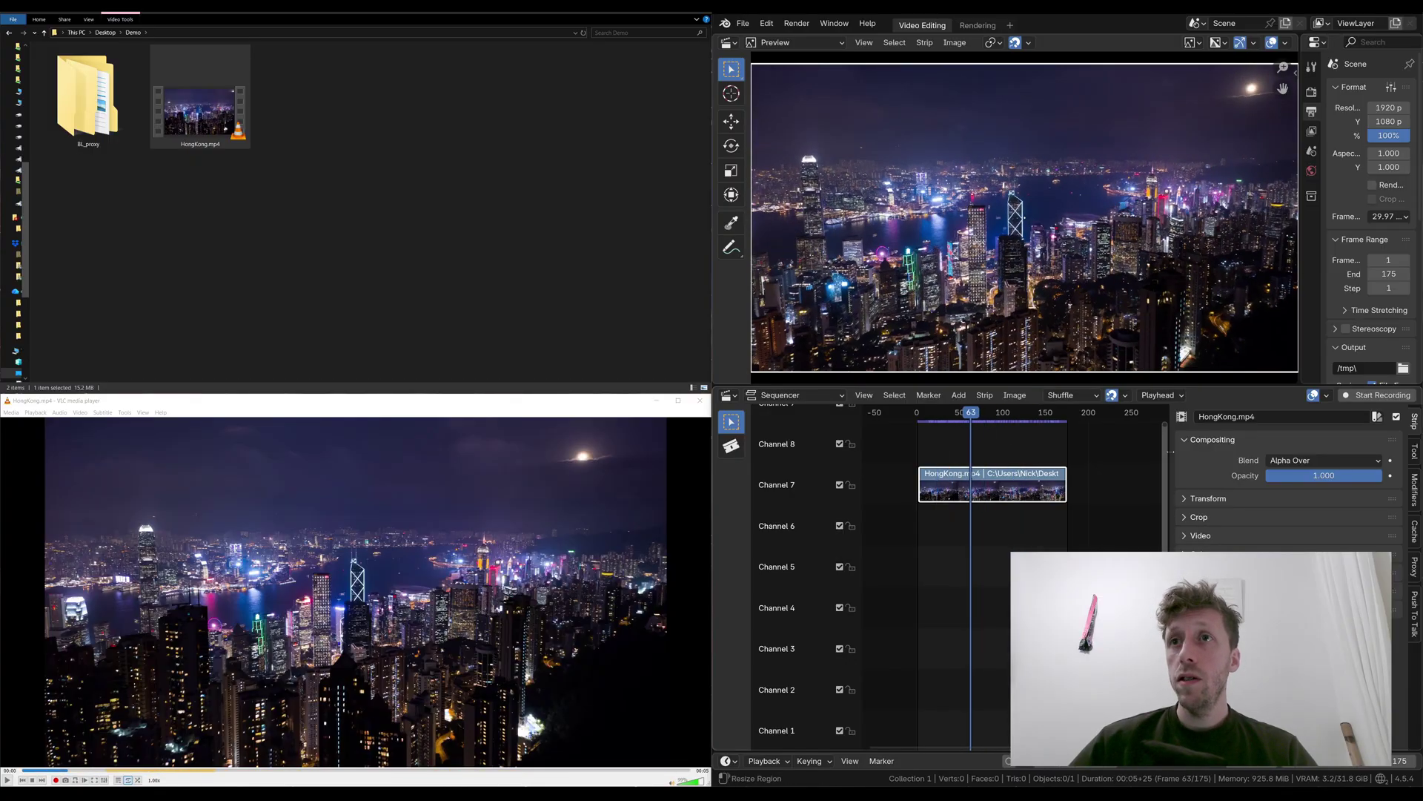
Step: Enlarge the sequencer's timeline area and scrub through the full-length HongKong.mp4 strip to review its footage
left_click_drag(1170, 451, 1279, 452)
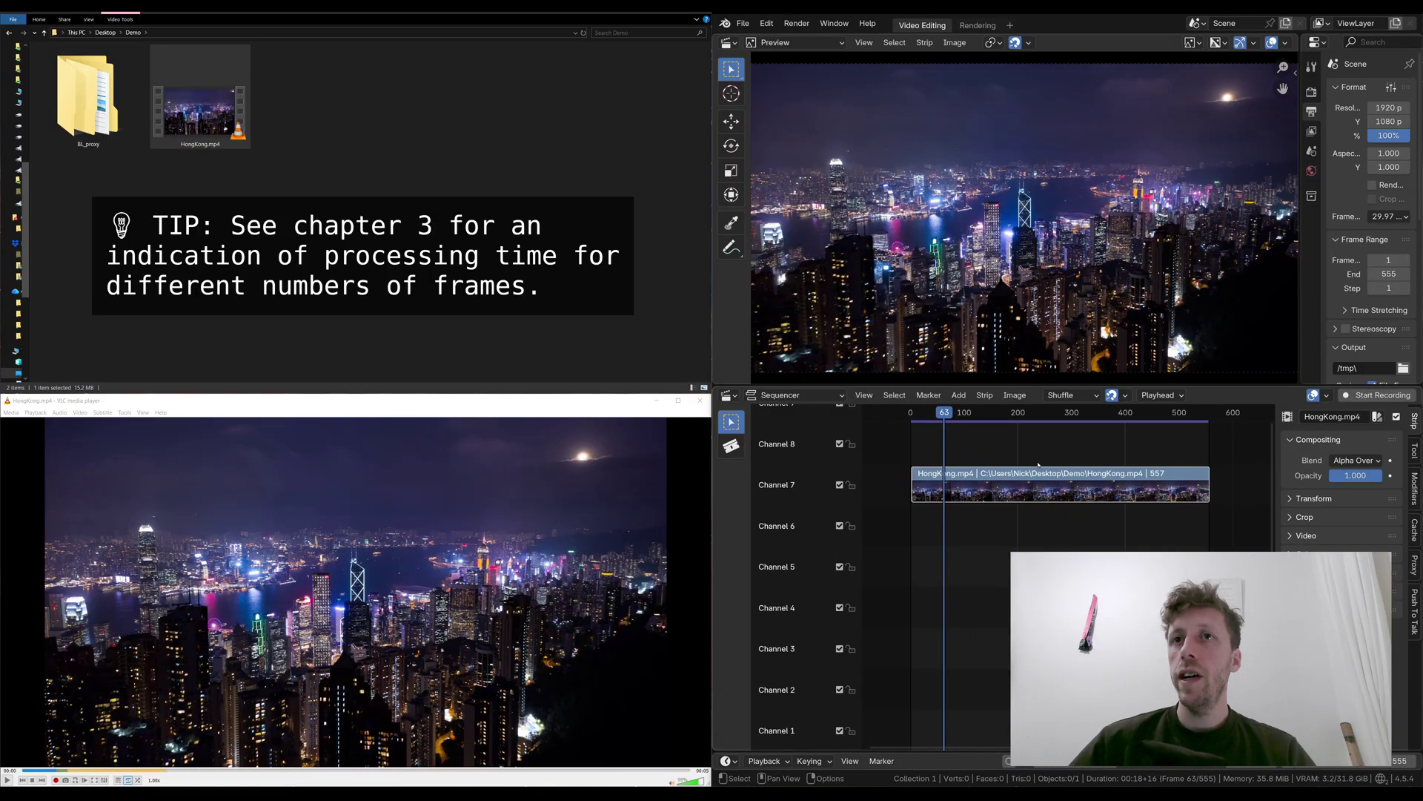
left_click_drag(947, 415, 1160, 437)
middle_click_drag(1138, 444, 1083, 448)
scroll(1130, 442, "down", 2)
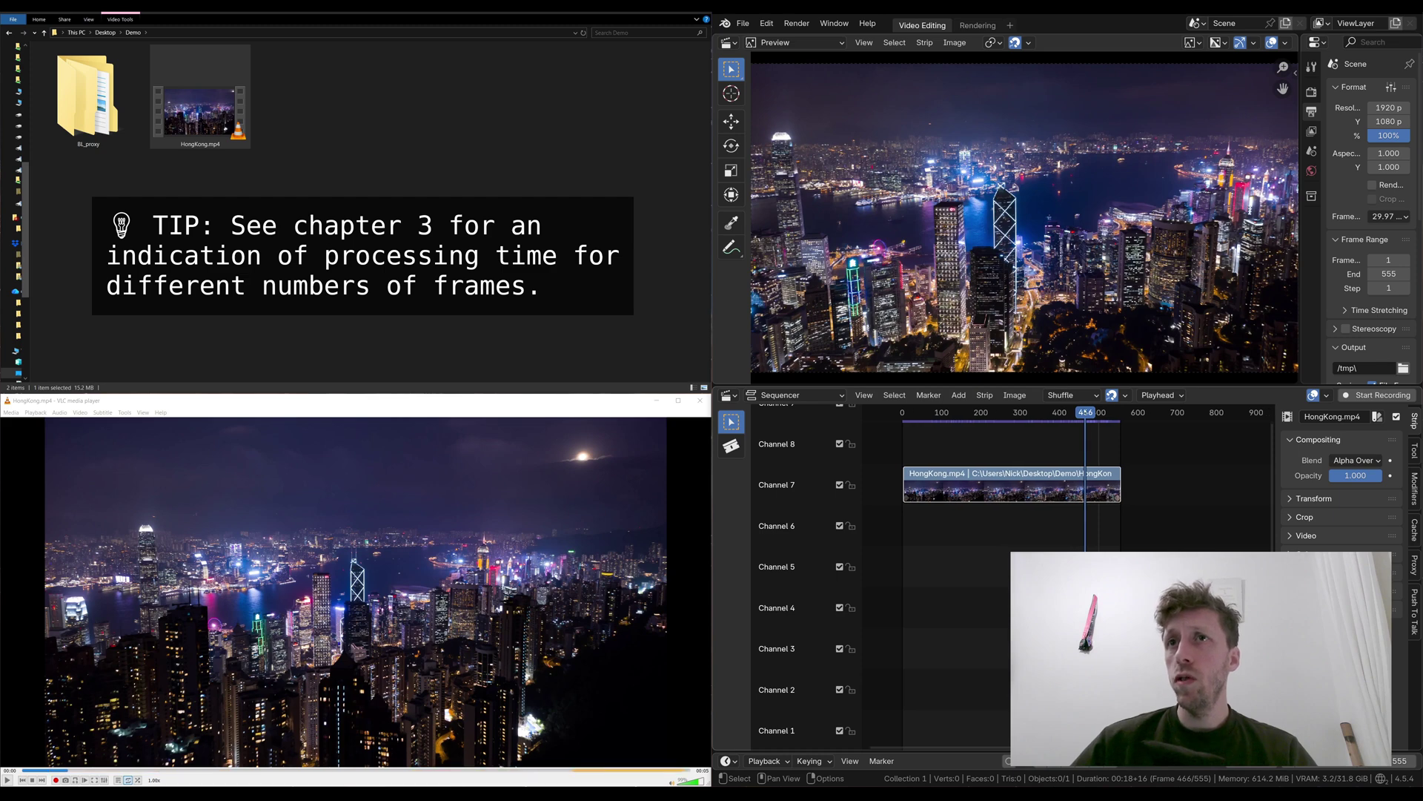
left_click_drag(1083, 432, 1092, 432)
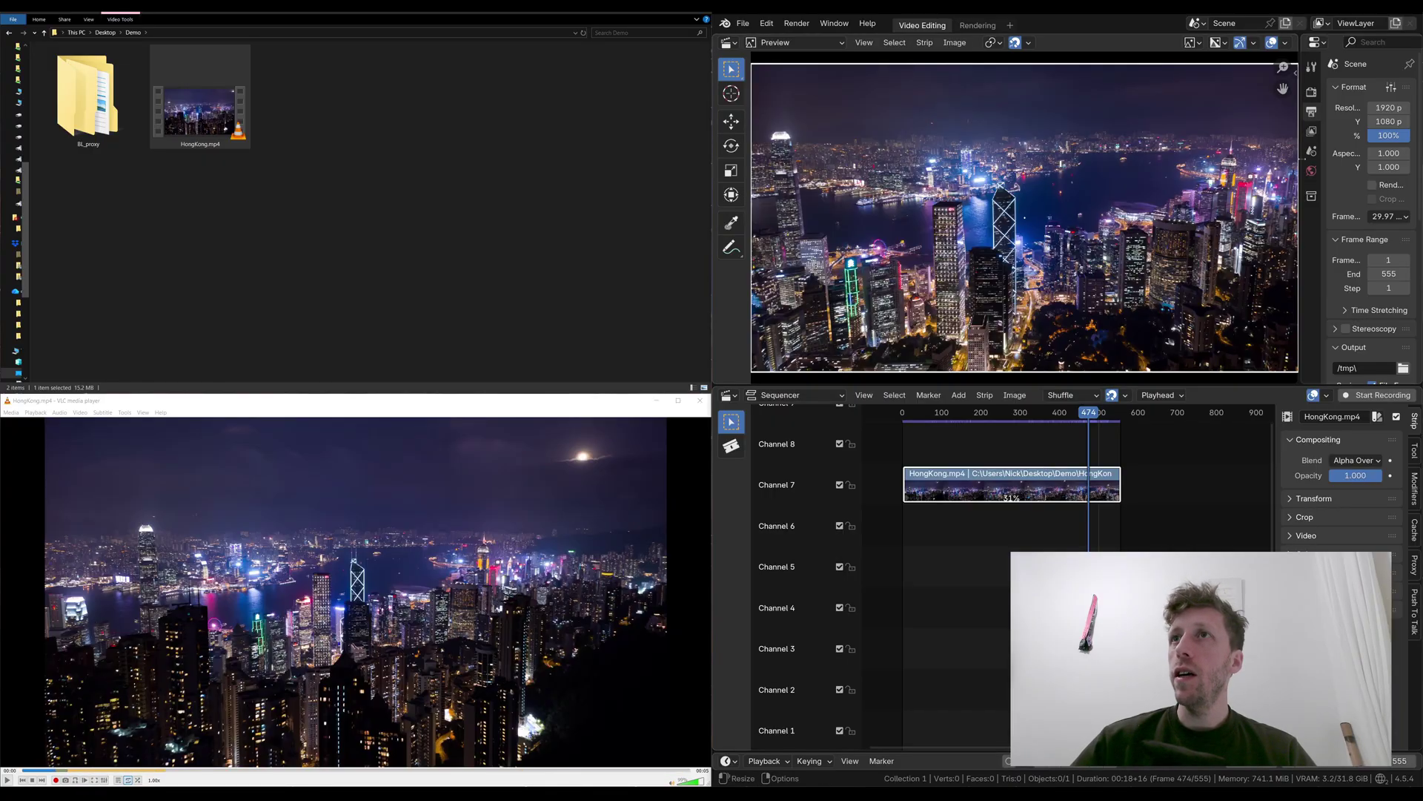
Step: Widen the output properties and set the scene's end frame to 250
left_click_drag(1303, 111, 1236, 111)
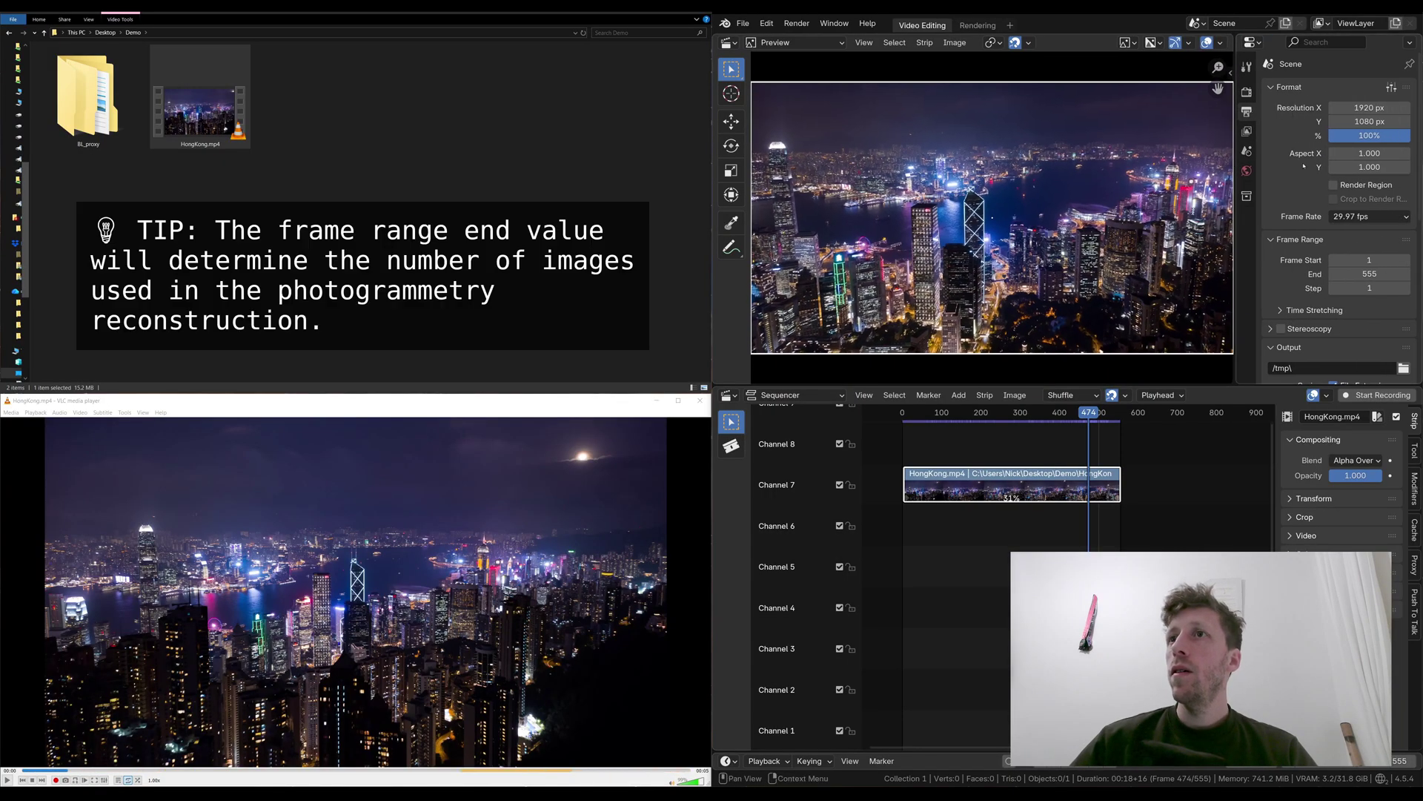
left_click(1364, 273)
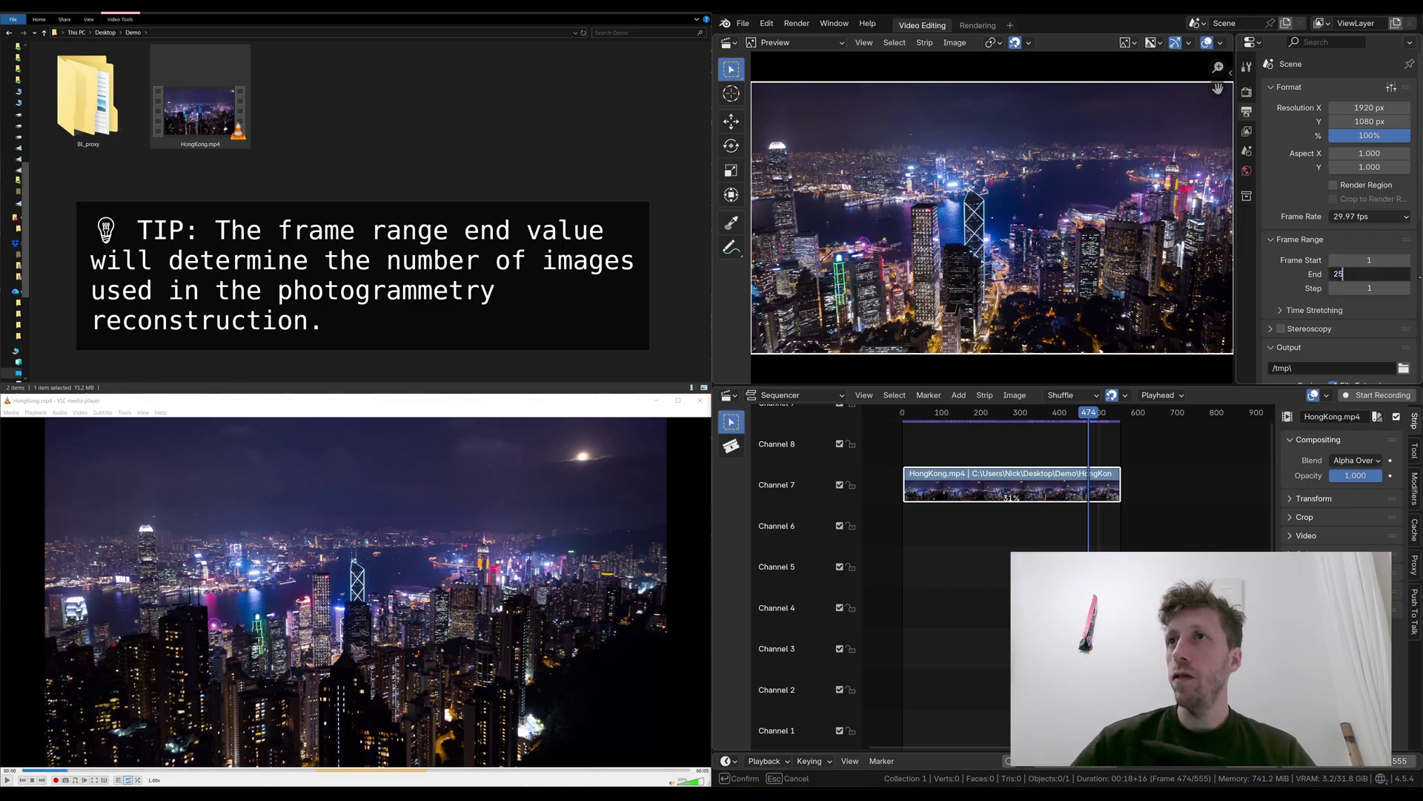
type("250")
key("Return")
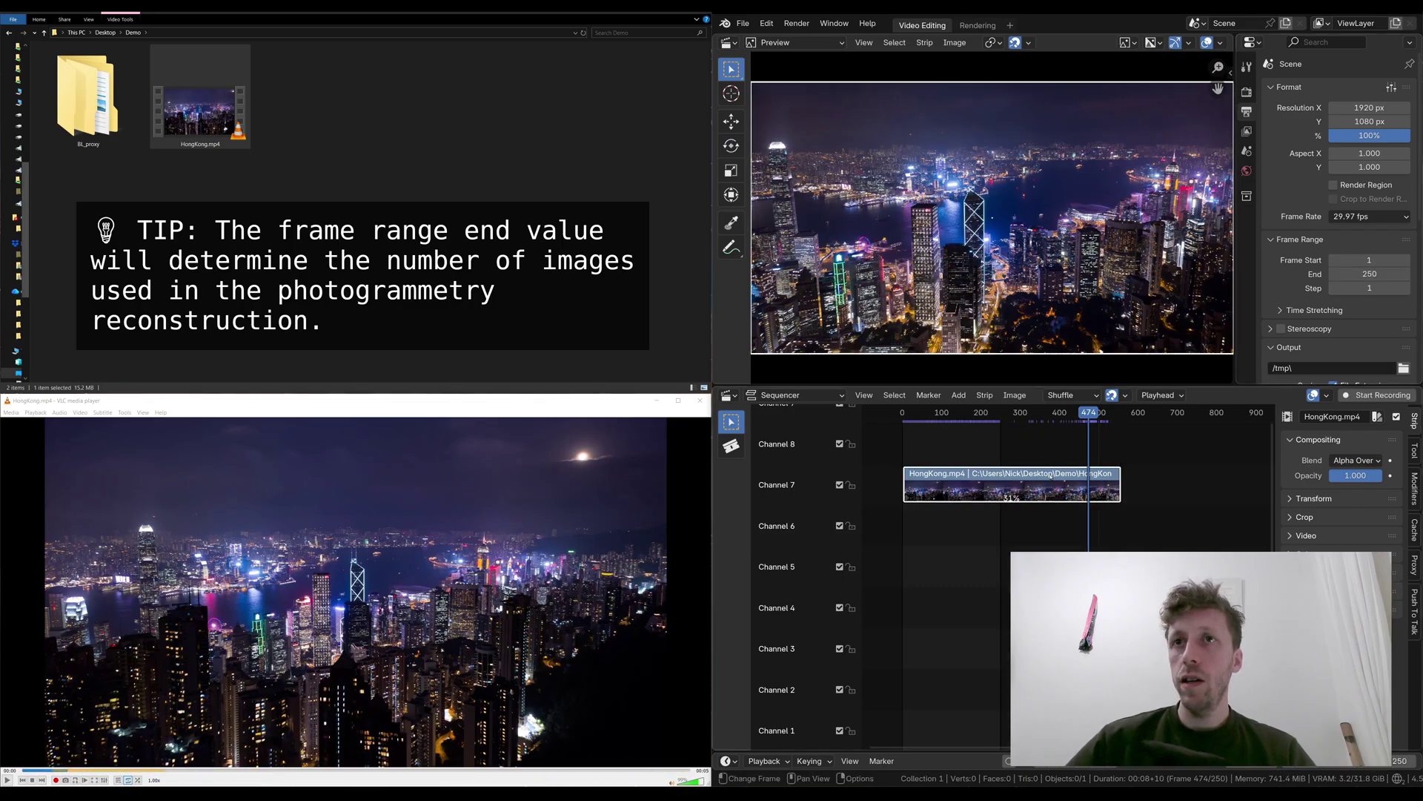
Step: Show the retiming keys of the HongKong.mp4 strip and retime it so that it ends at frame 100
key("ctrl+r")
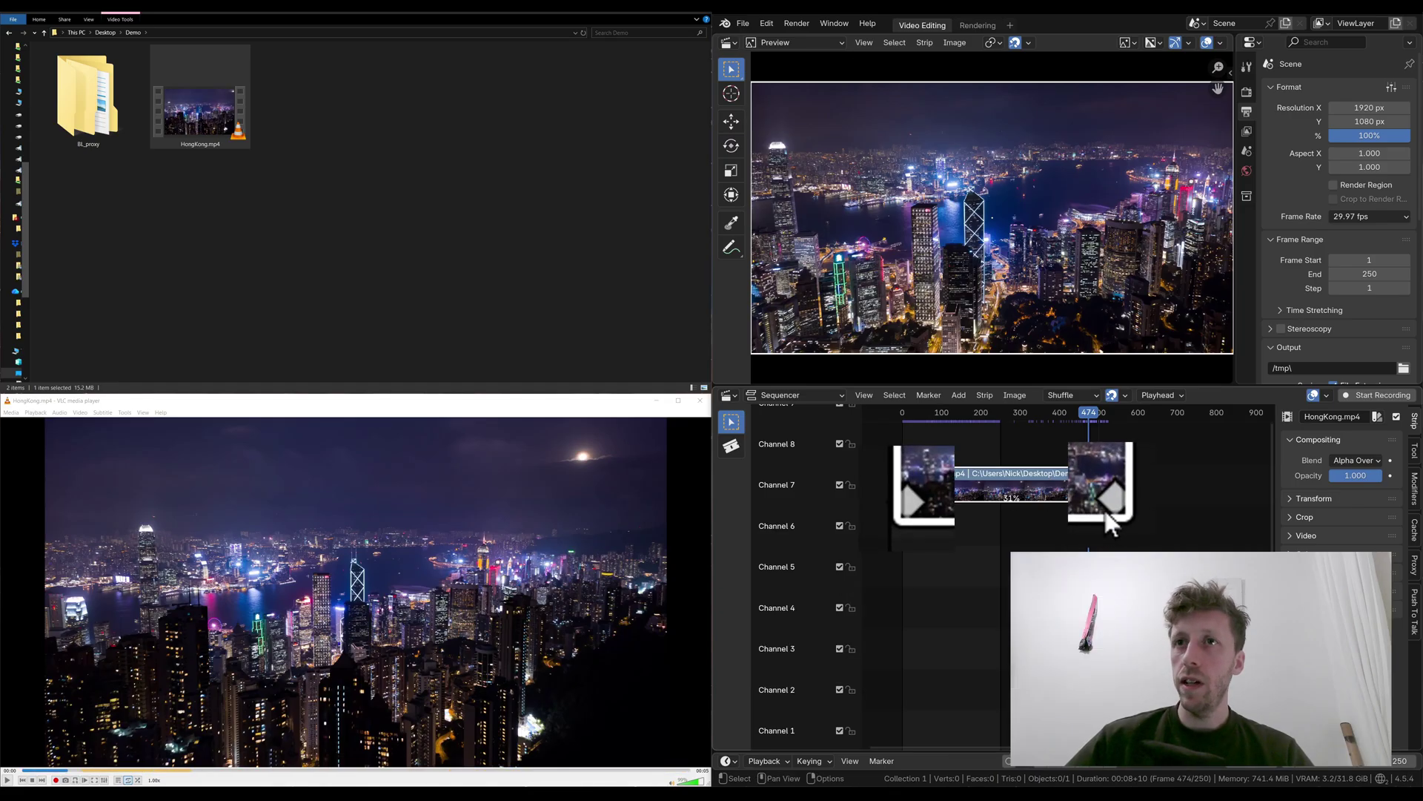
left_click(1115, 501)
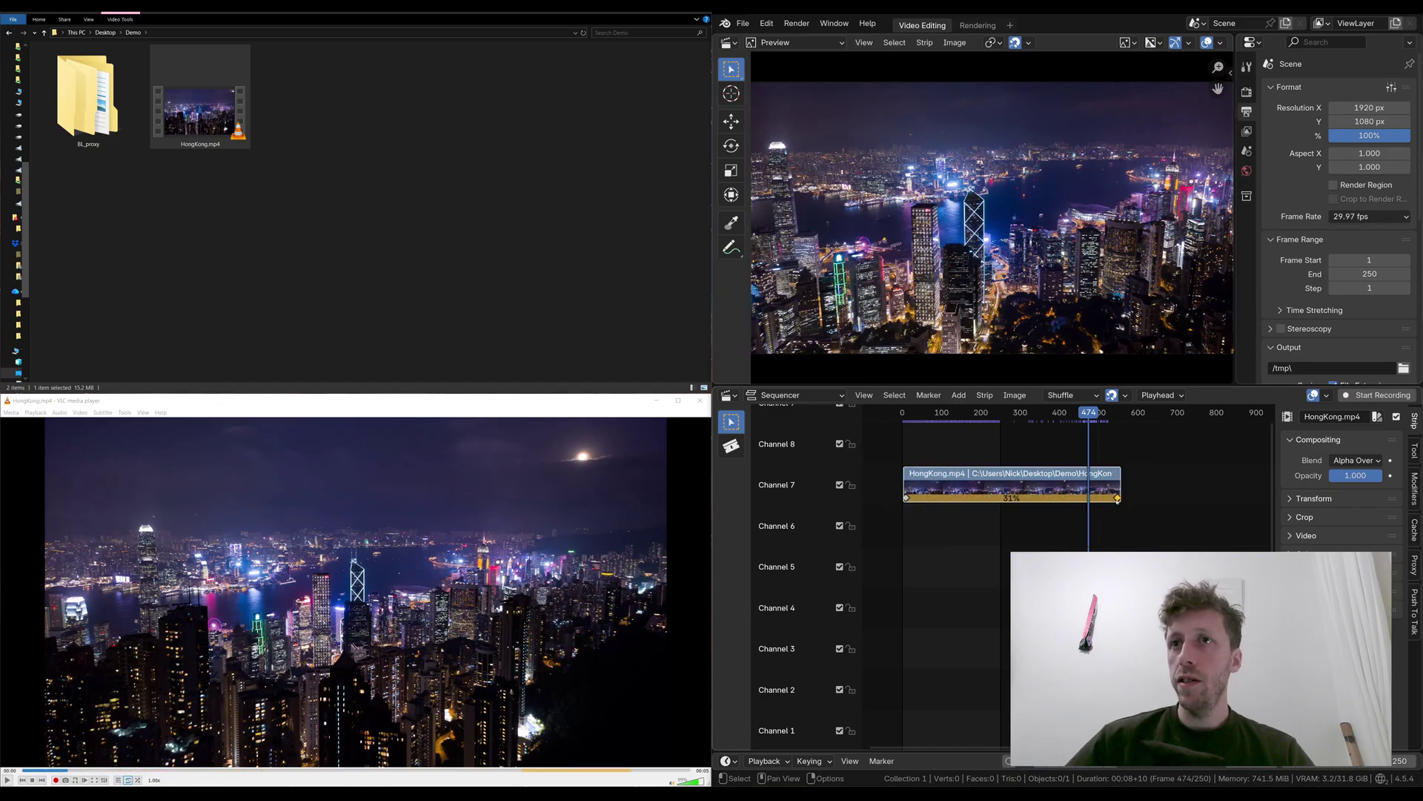
left_click_drag(1115, 500, 994, 501)
left_click(980, 486)
left_click_drag(972, 417, 925, 421)
middle_click_drag(1007, 479, 992, 479)
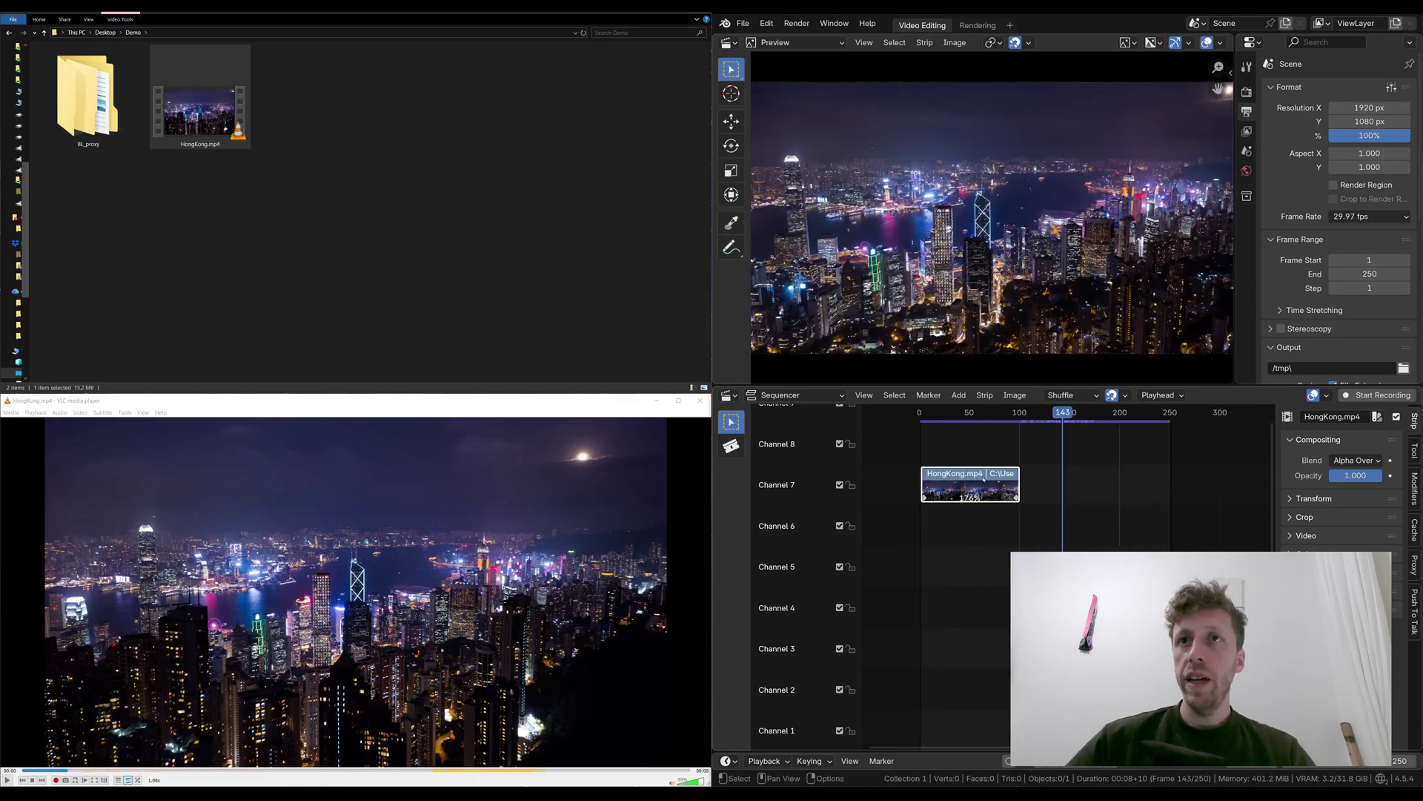
scroll(986, 478, "up", 3)
scroll(992, 480, "down", 2)
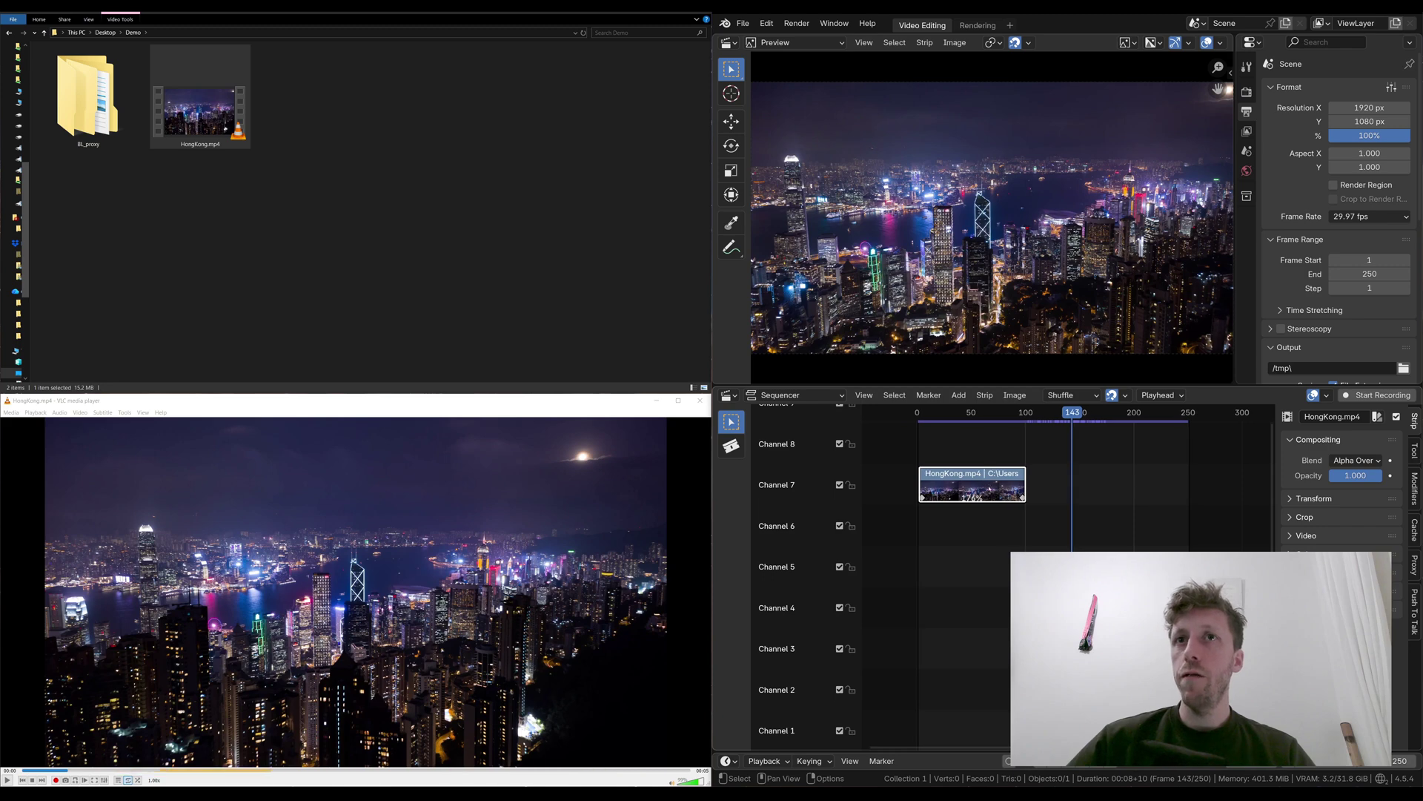
Step: Set the scene frame range to the retimed strip and scrub the playhead to frame 59
left_click(863, 394)
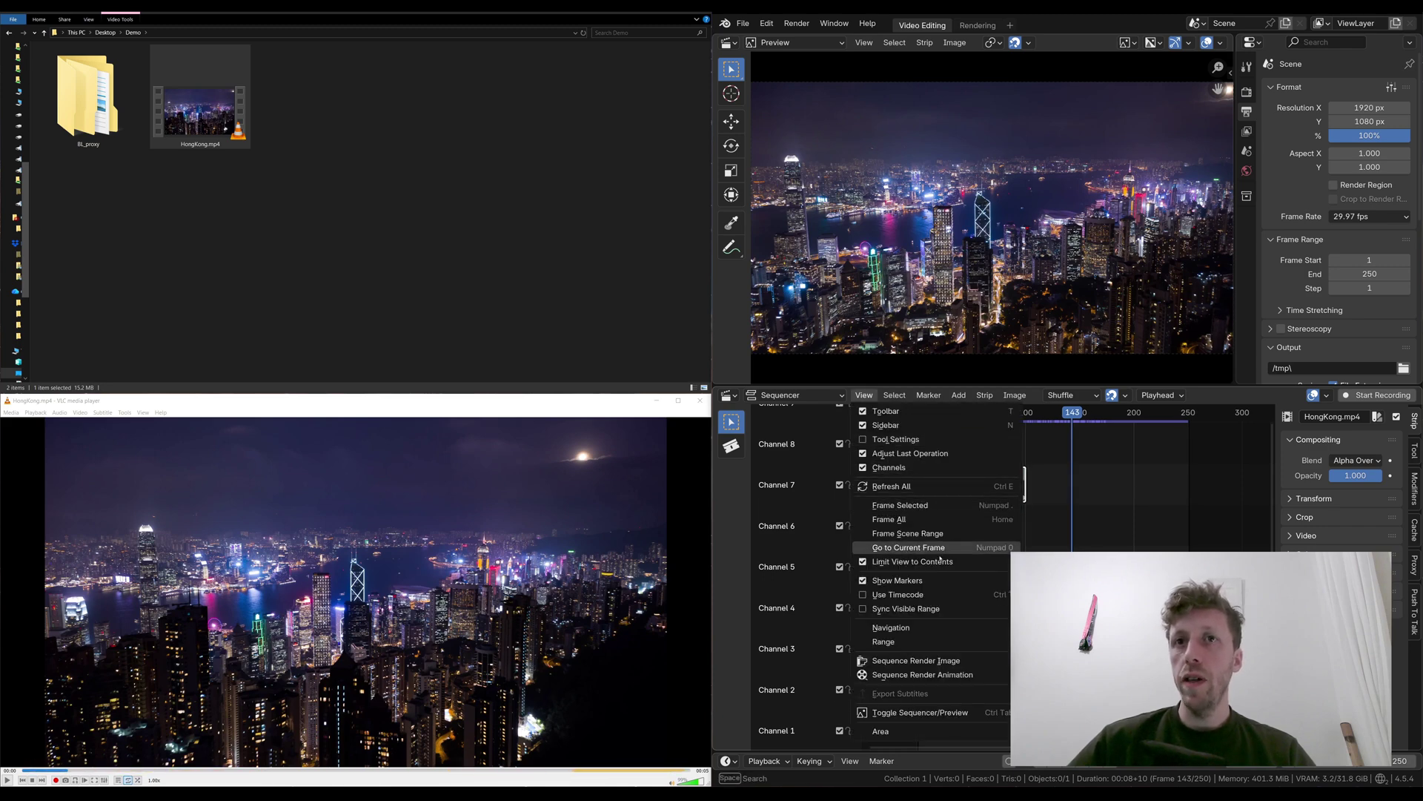
middle_click_drag(1021, 419, 1003, 418)
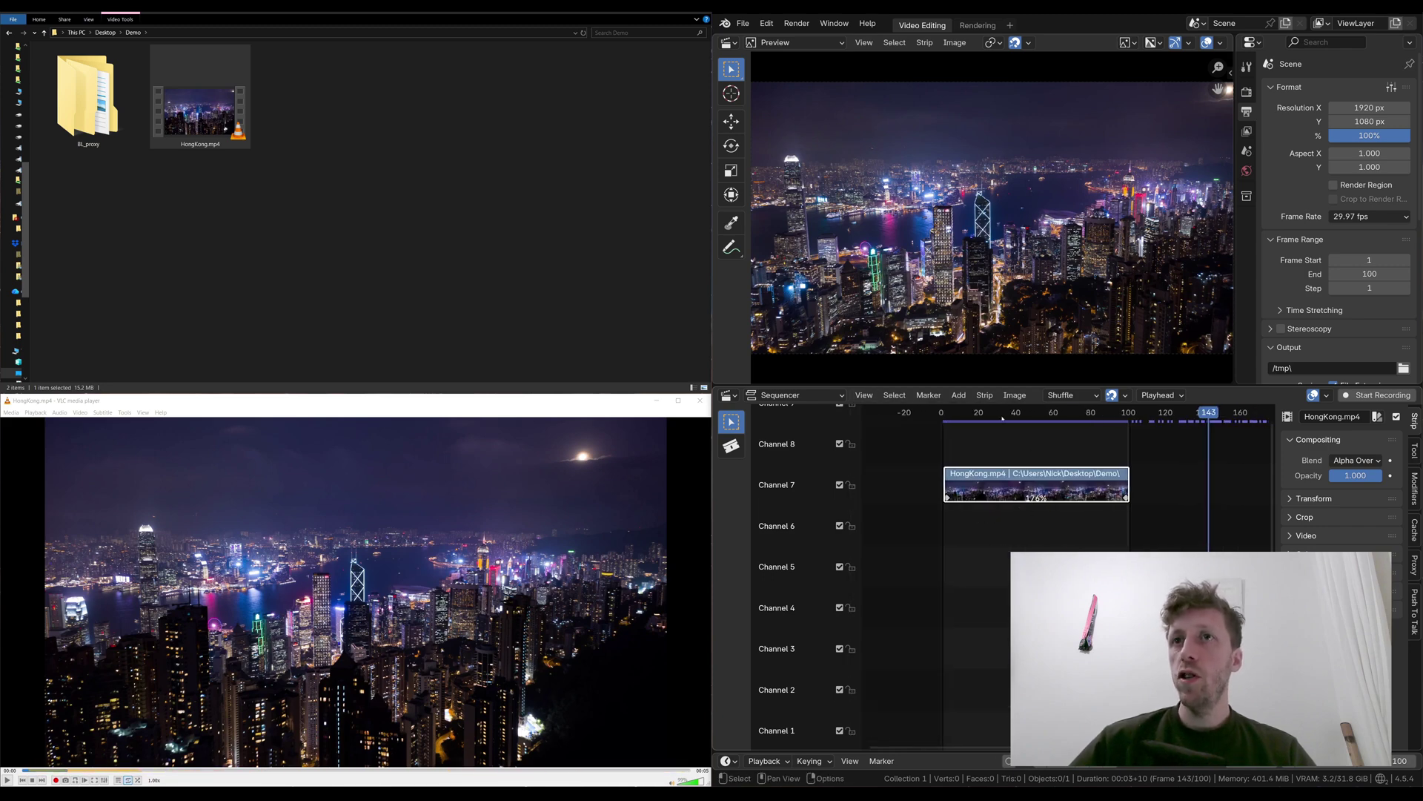
left_click_drag(1002, 419, 1052, 422)
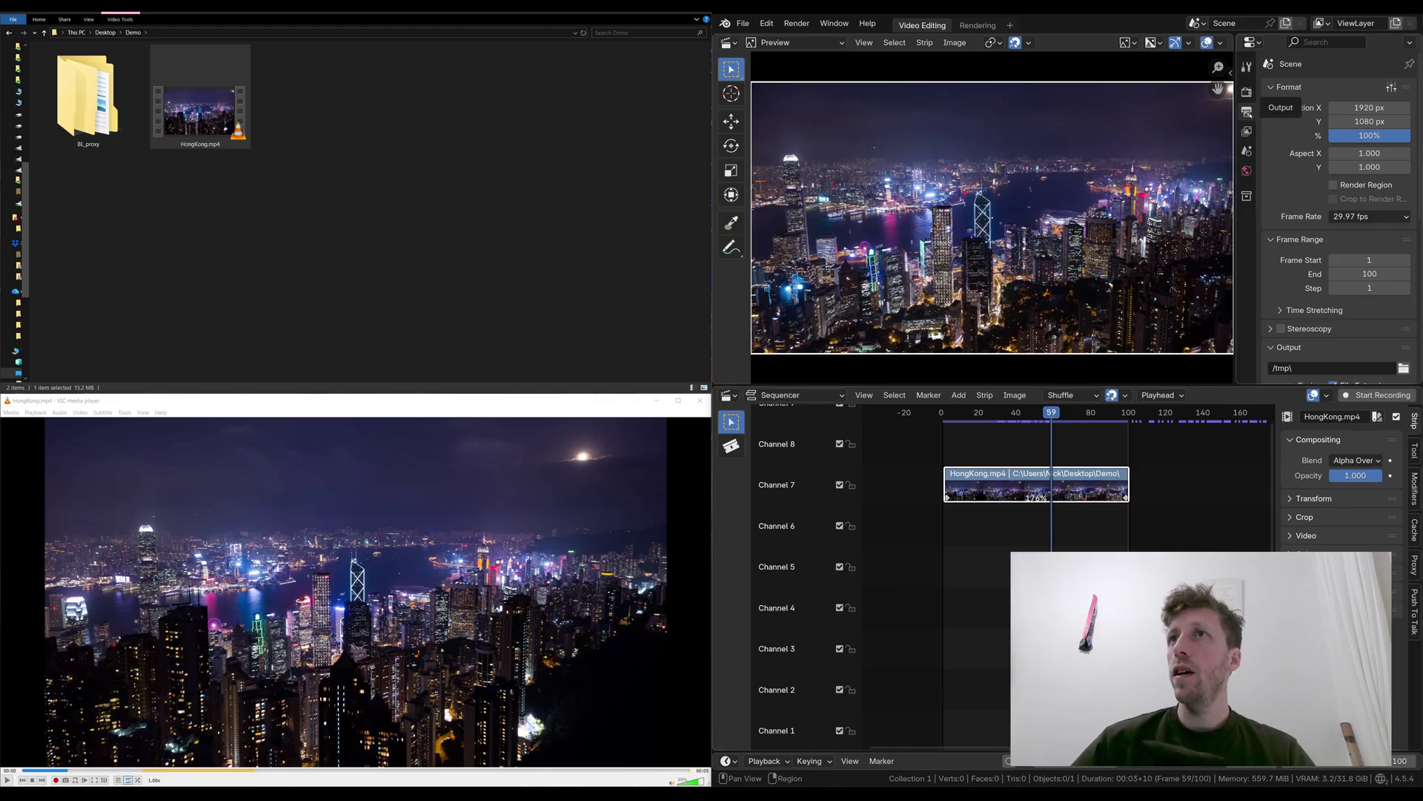
Step: Create a folder named images inside the Demo folder and use it as the render output path
scroll(1283, 142, "down", 5)
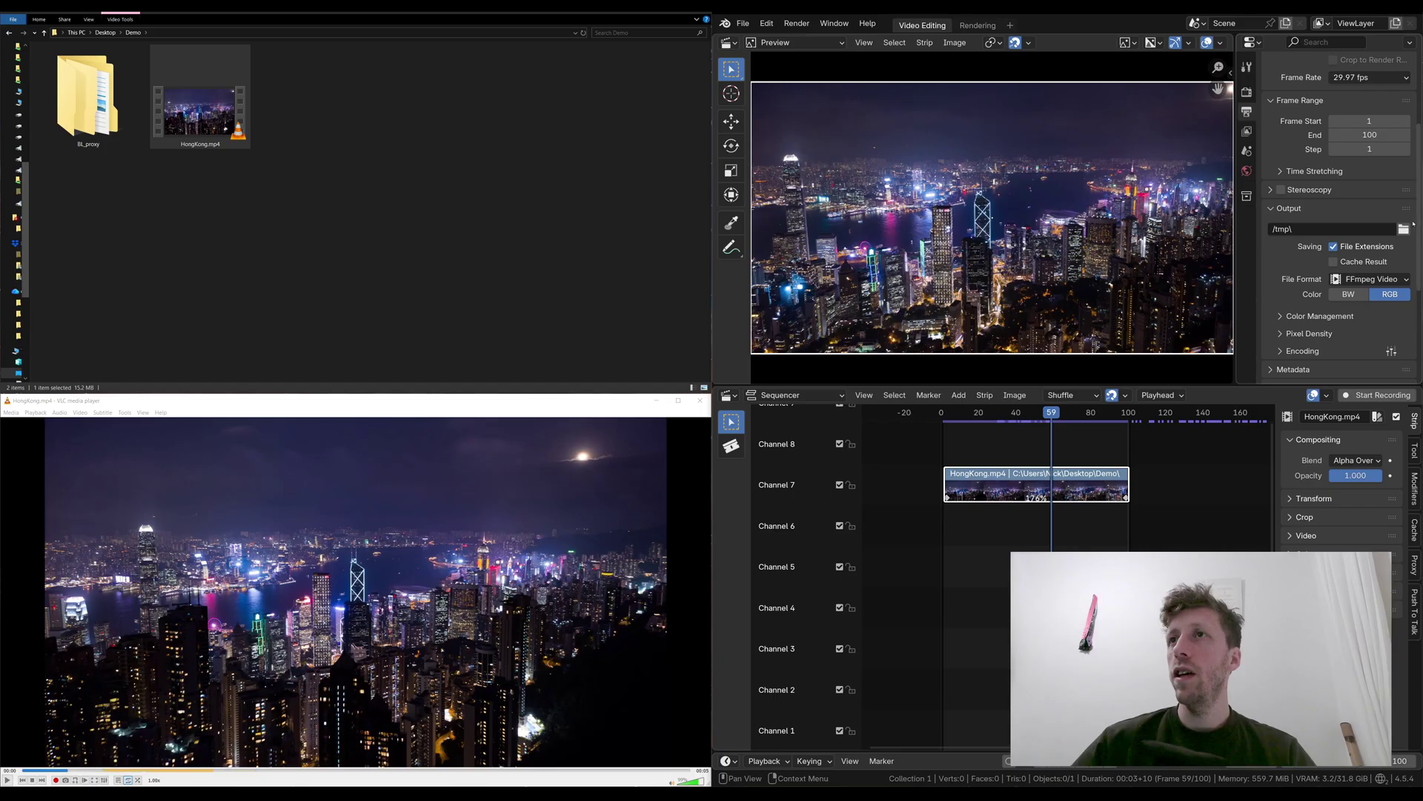
left_click(1404, 230)
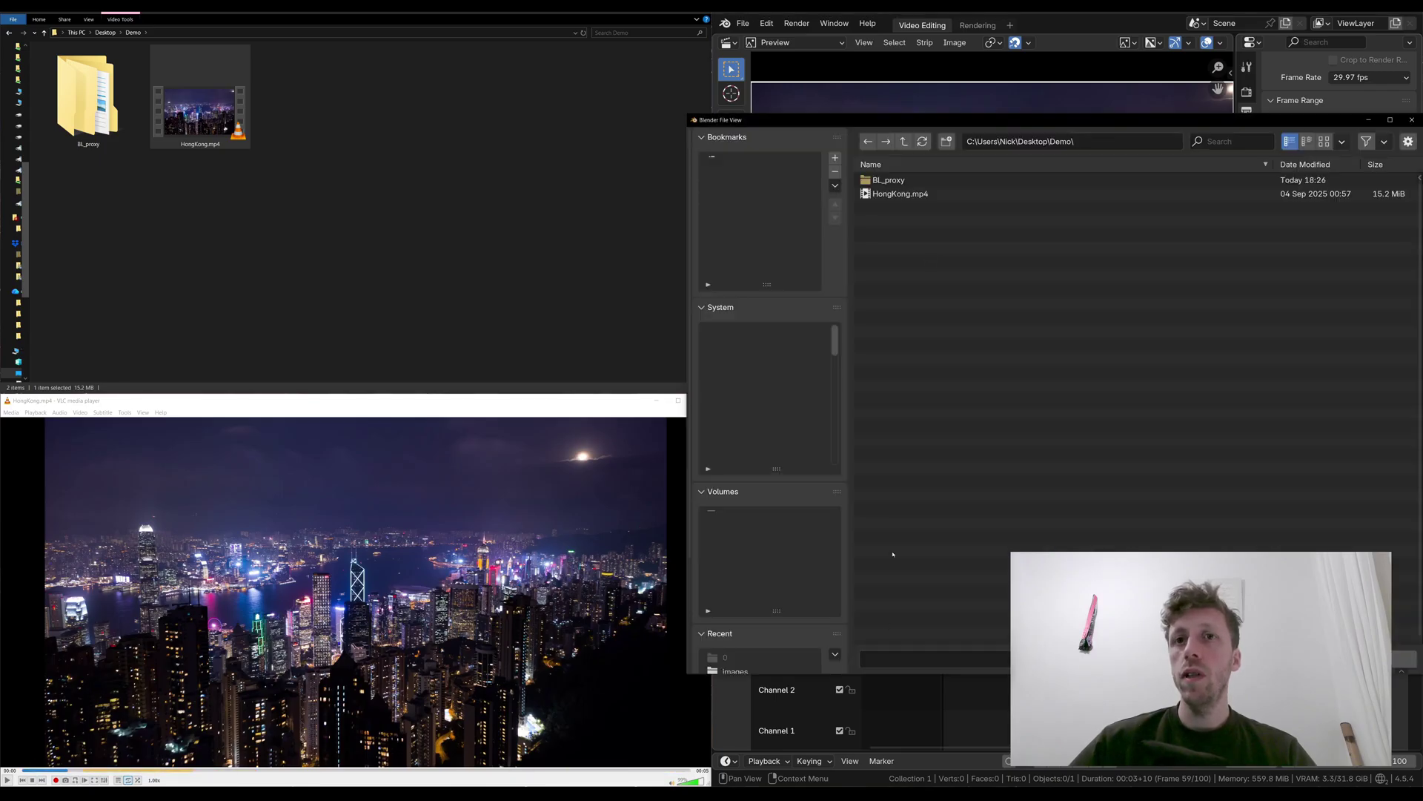
left_click(952, 147)
type("ima")
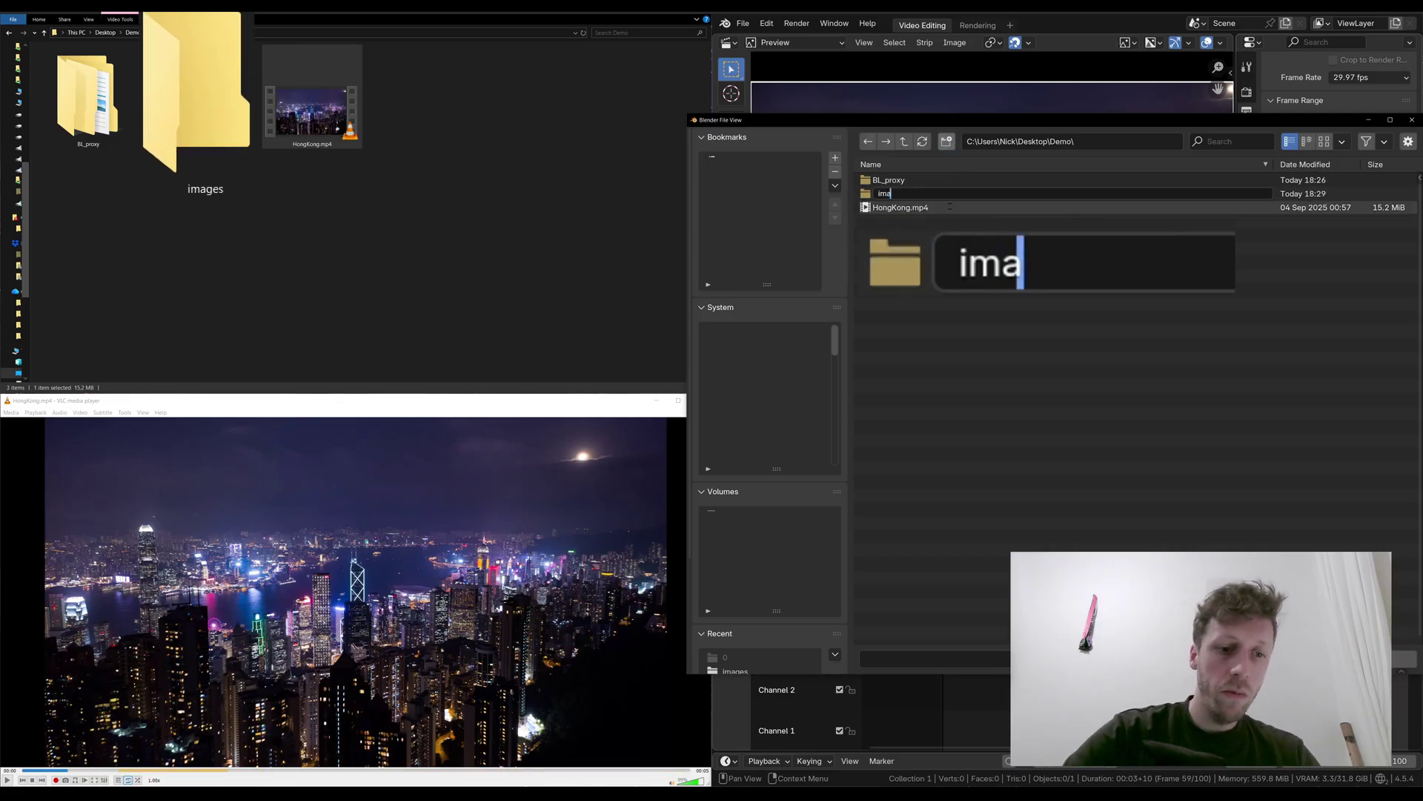
type("ges")
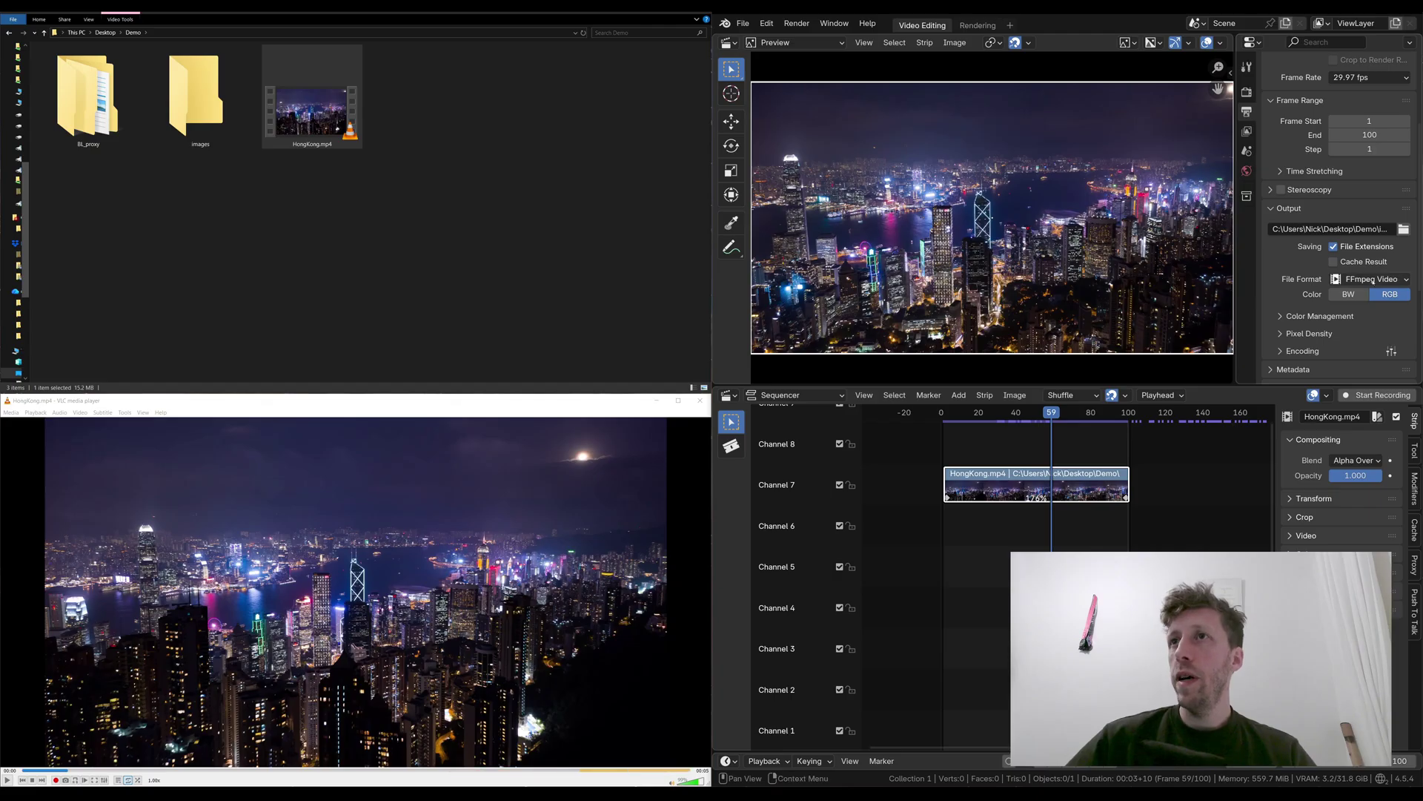
Step: Render the strip as a PNG image sequence into the output folder, and quit Blender
left_click(1372, 280)
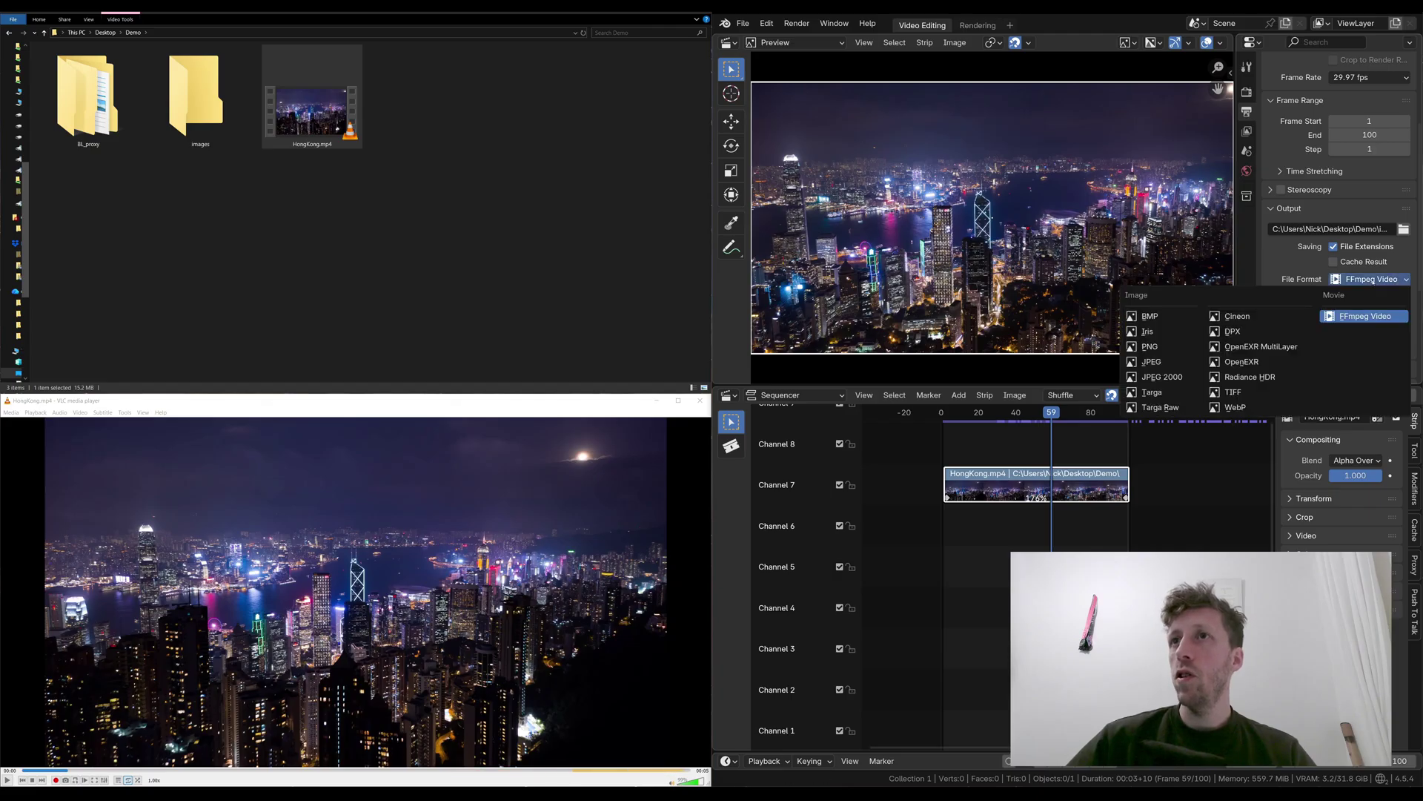
left_click(1179, 348)
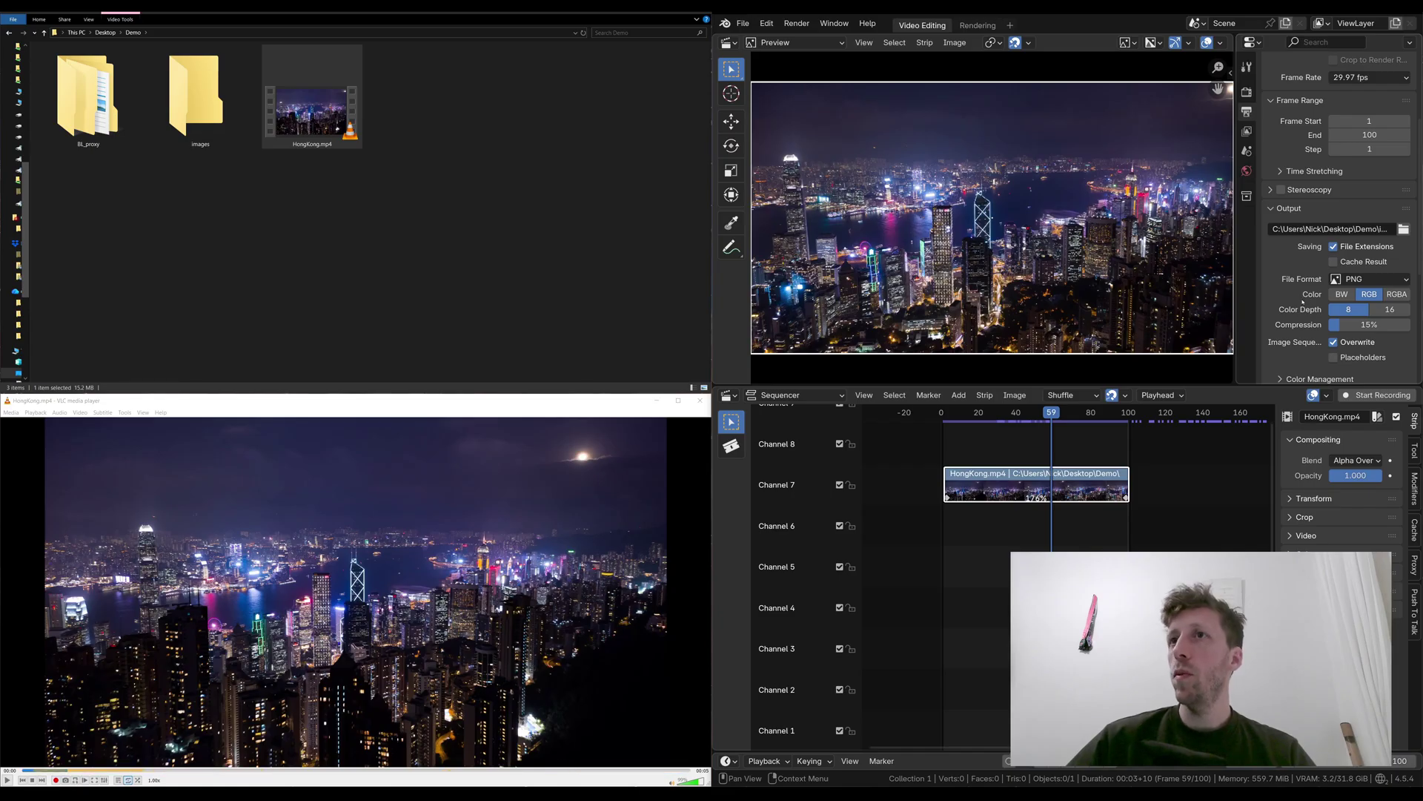
left_click(797, 23)
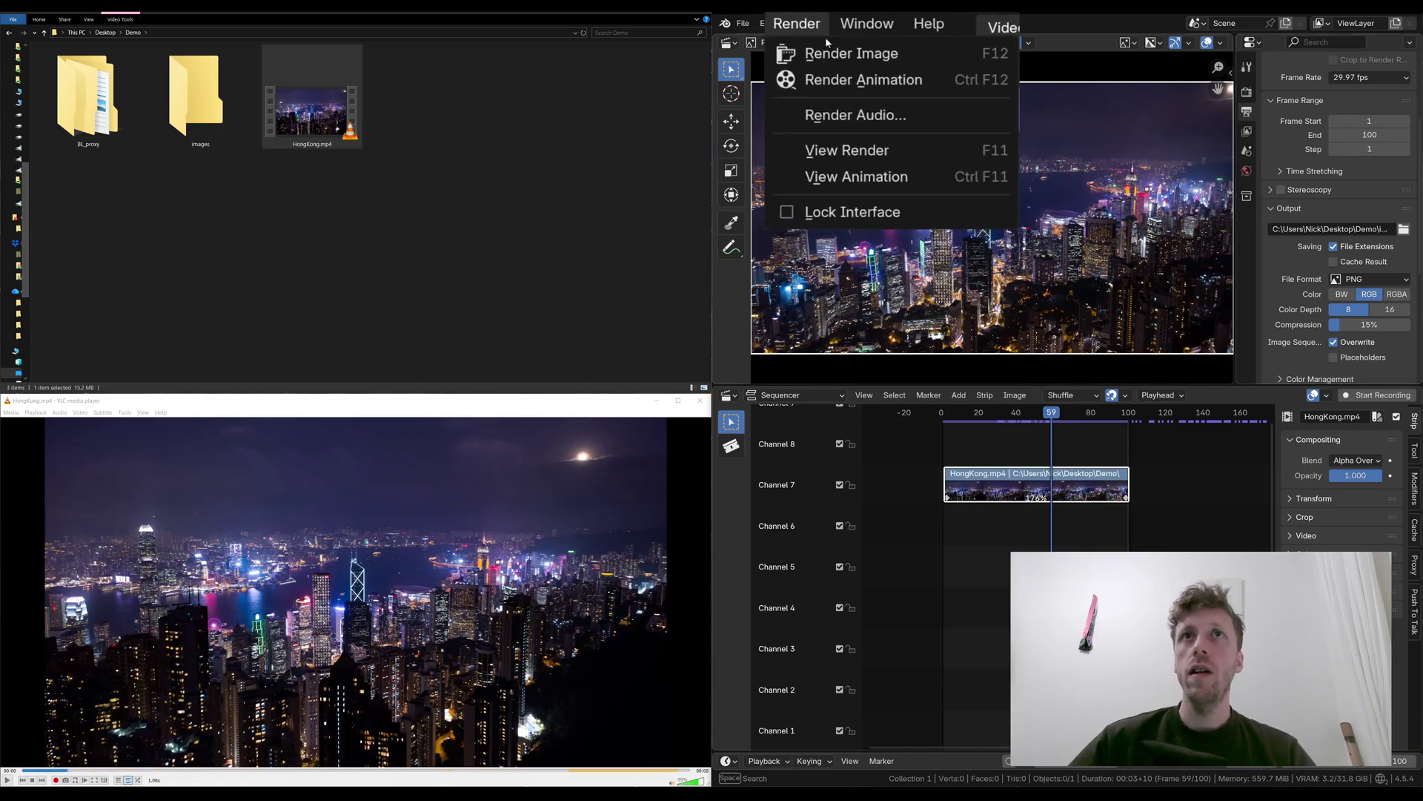
left_click(943, 86)
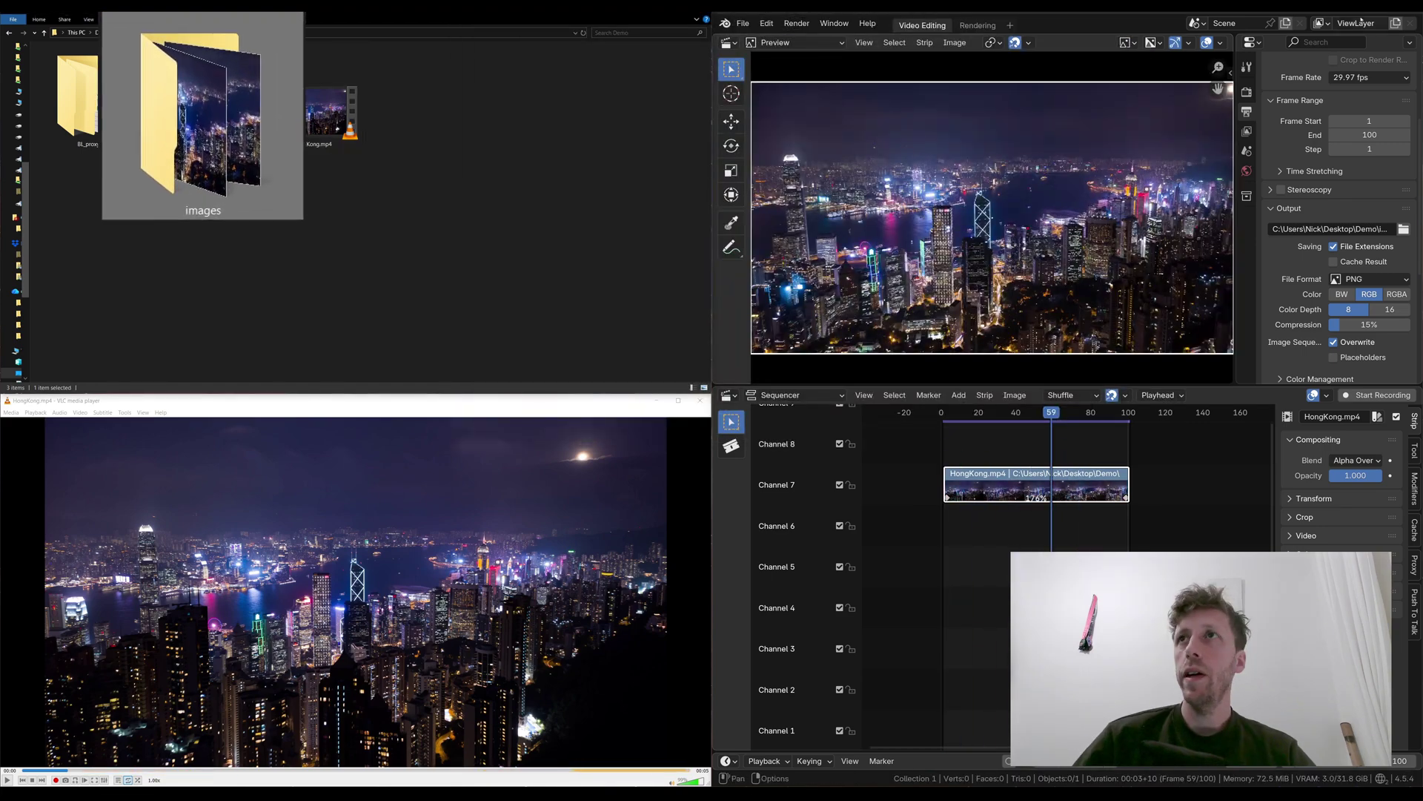
key("ctrl+q")
left_click(1086, 420)
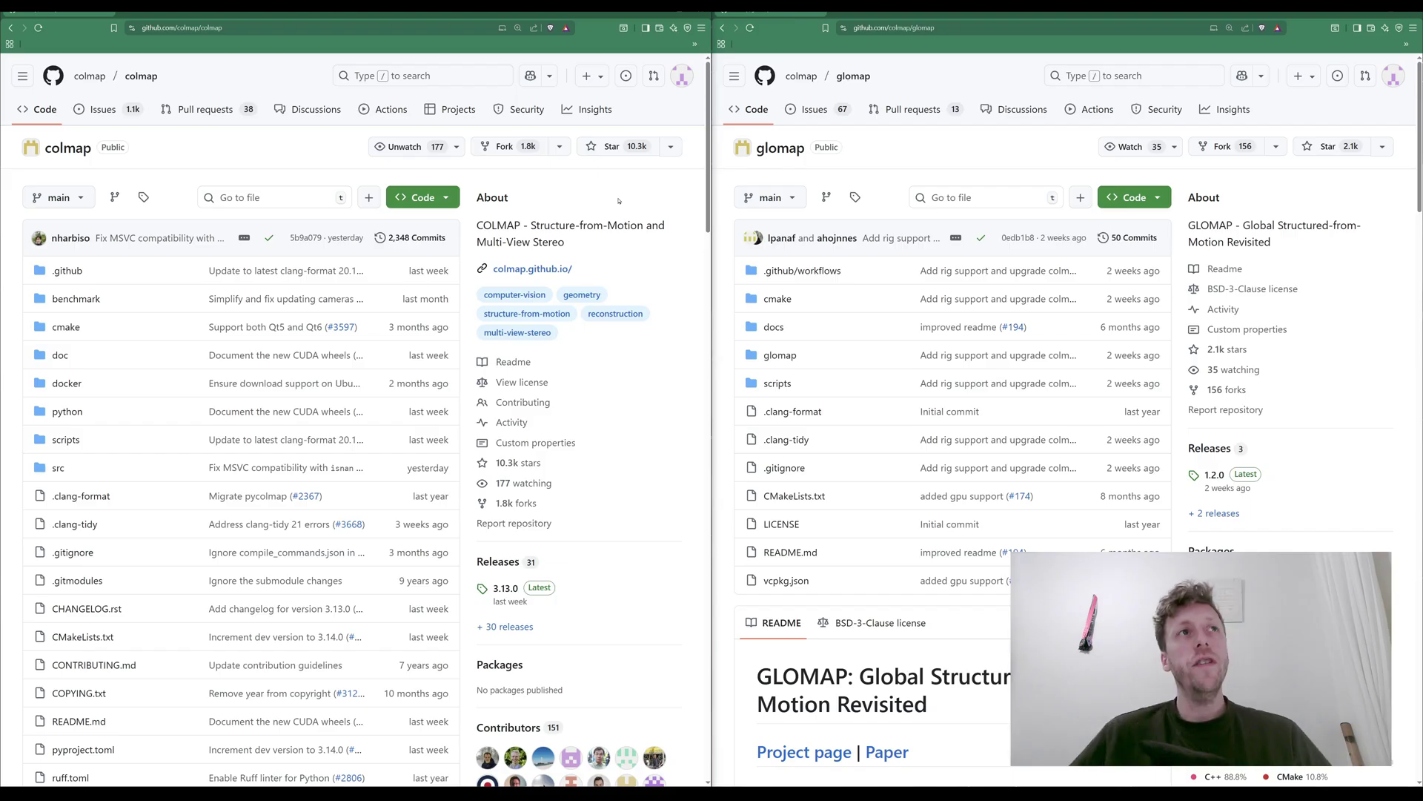
Step: Open the COLMAP 3.13.0 release page on GitHub and download colmap-x64-windows-cuda.zip
triple_click(920, 151)
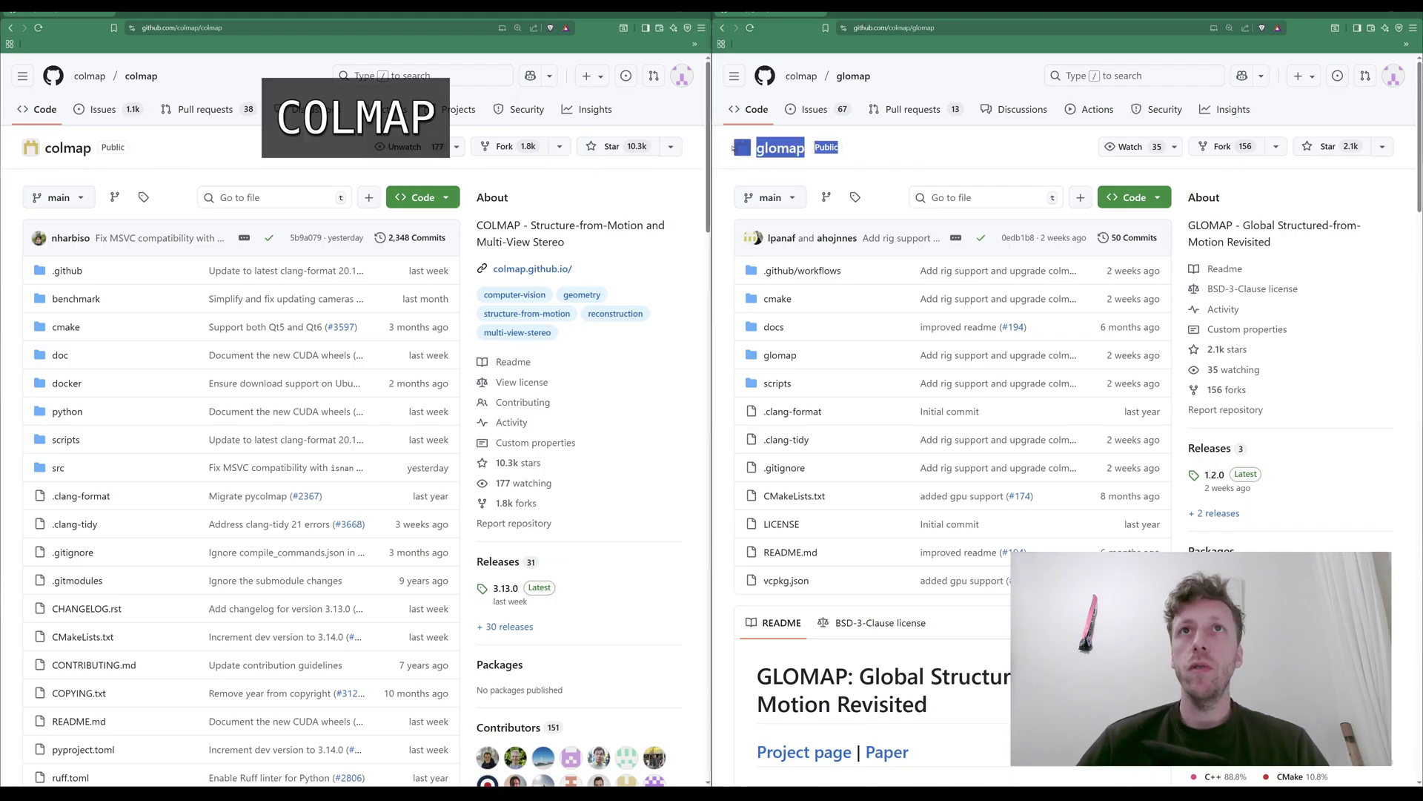
left_click(516, 598)
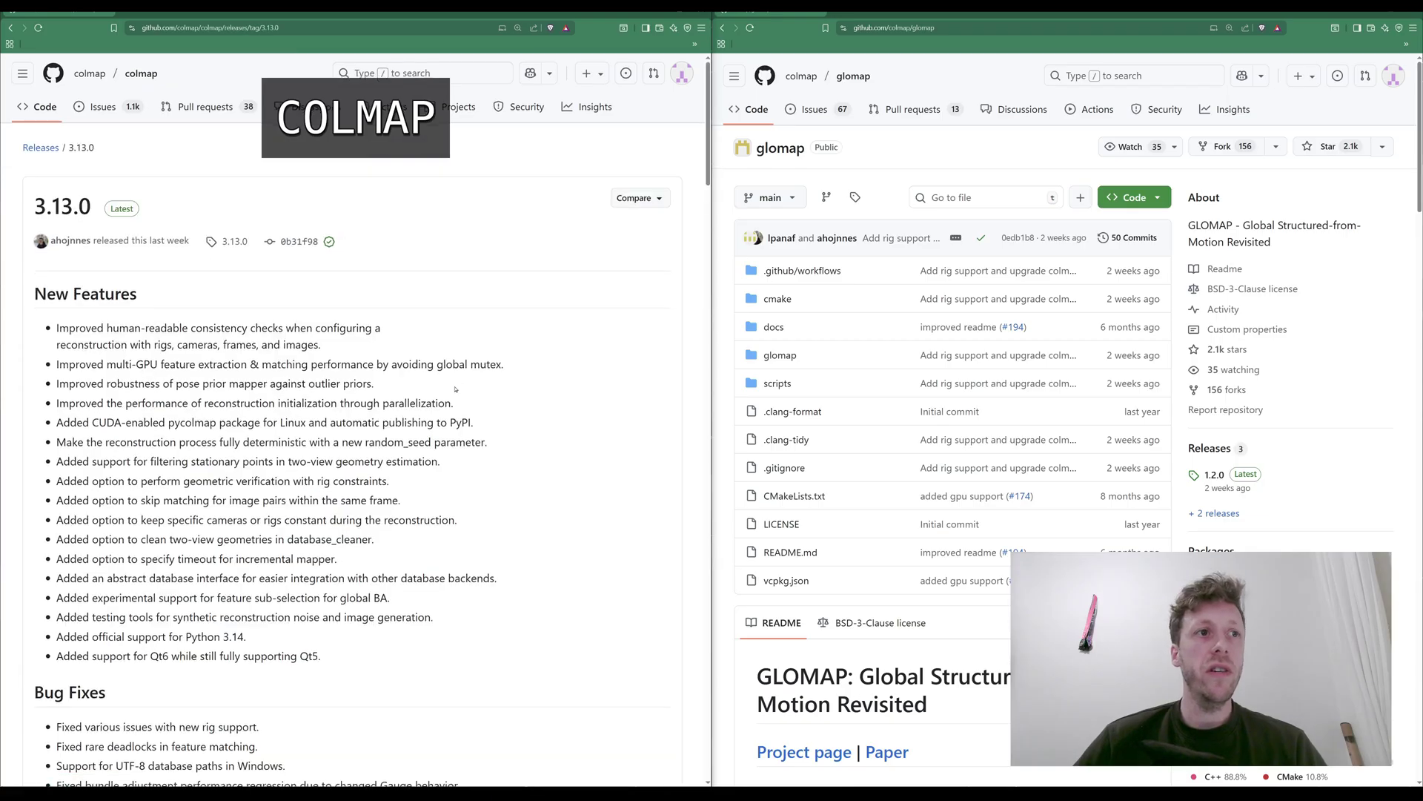
scroll(456, 389, "down", 20)
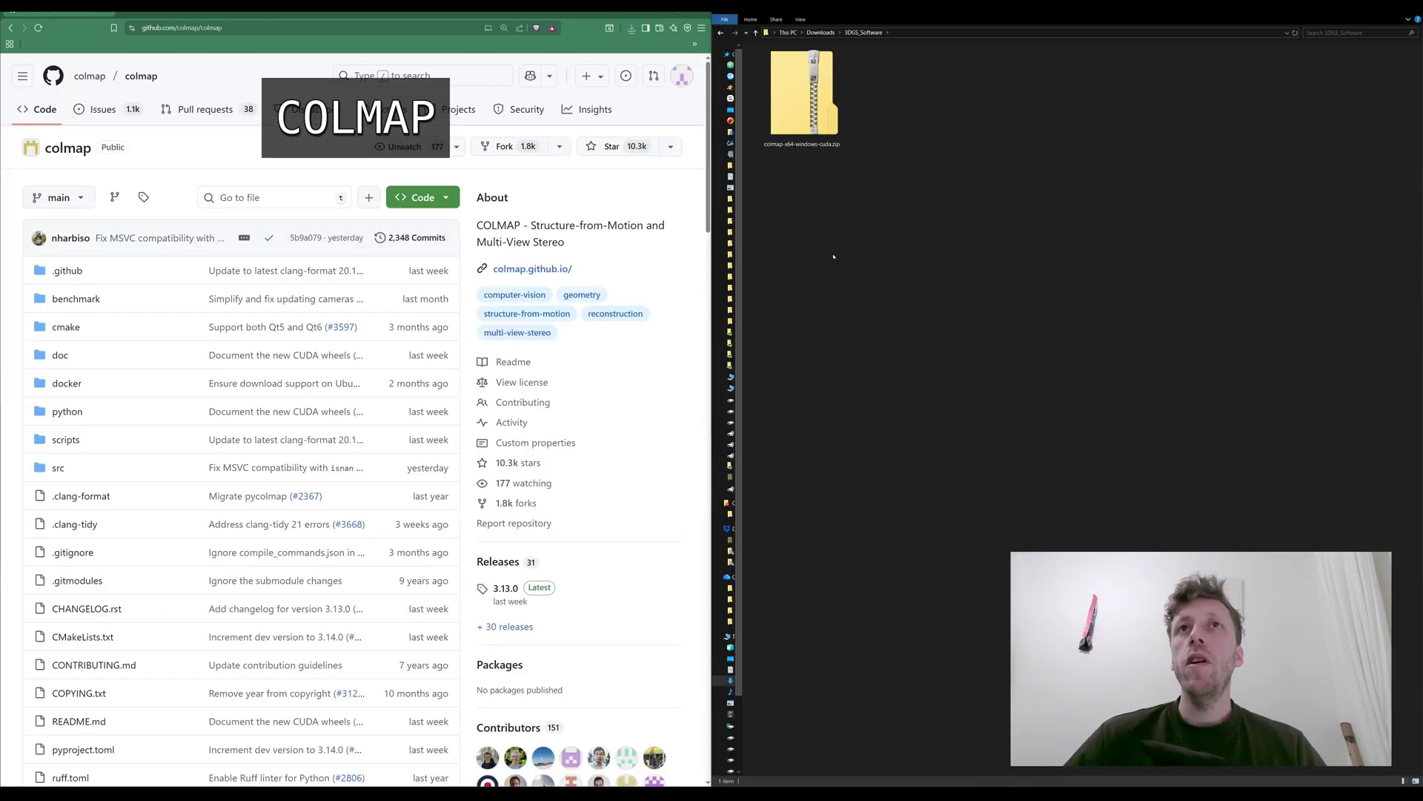
Step: Extract colmap-x64-windows-cuda.zip into the 3DGS_Software folder
right_click(809, 104)
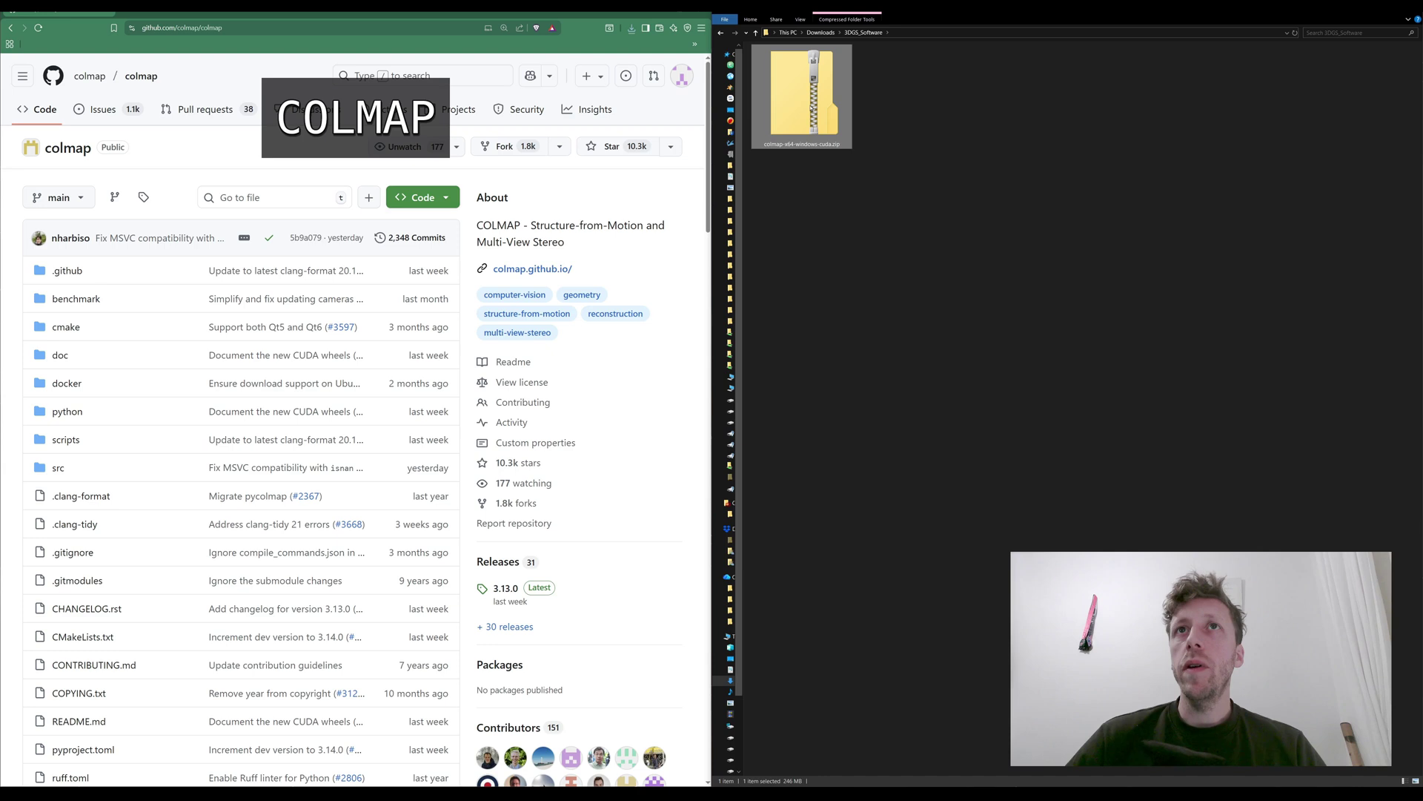
left_click(745, 146)
right_click(724, 225)
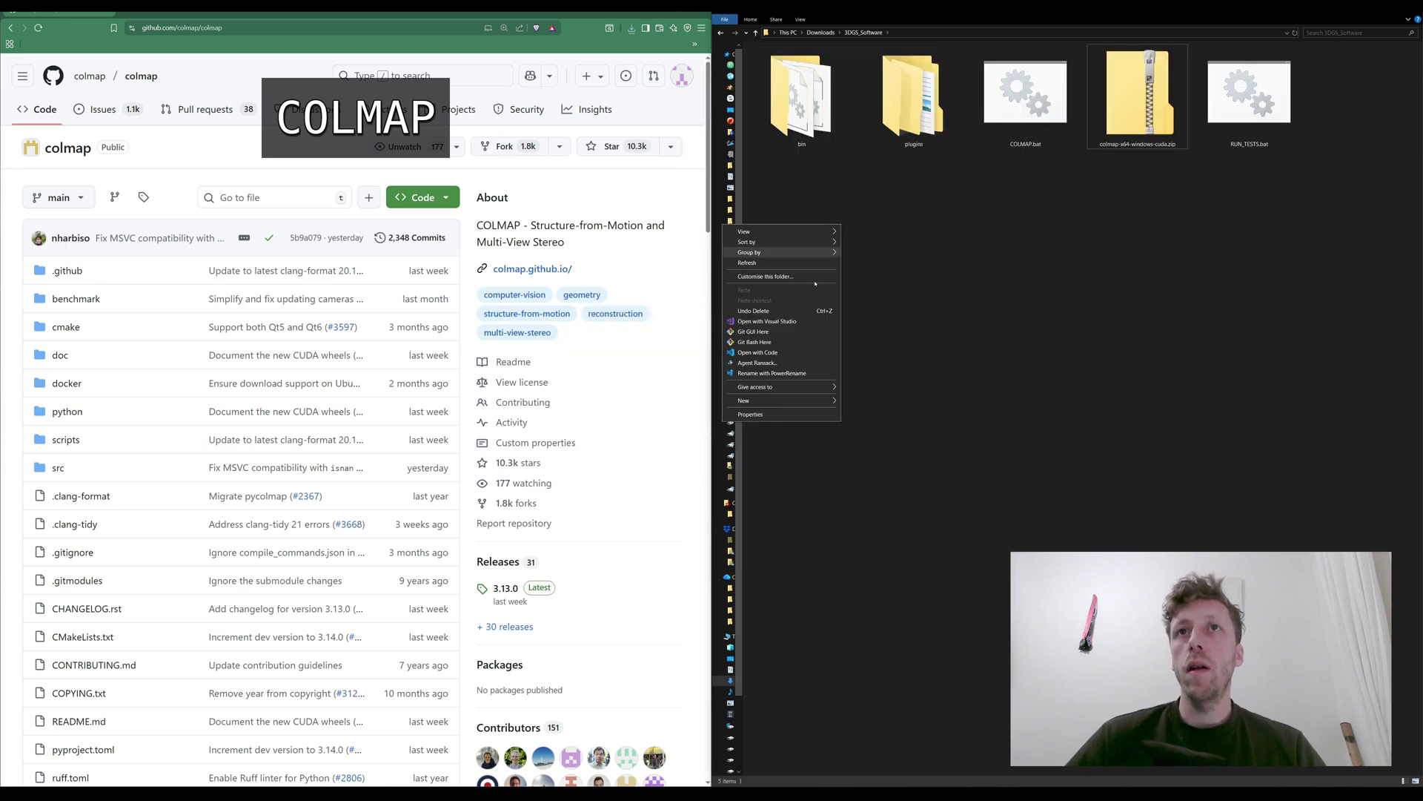
Step: Create a folder named COLMAP inside 3DGS_Software and move the extracted COLMAP files and the zip into it
mouse_move(786, 400)
left_click(866, 403)
type("COLMAP")
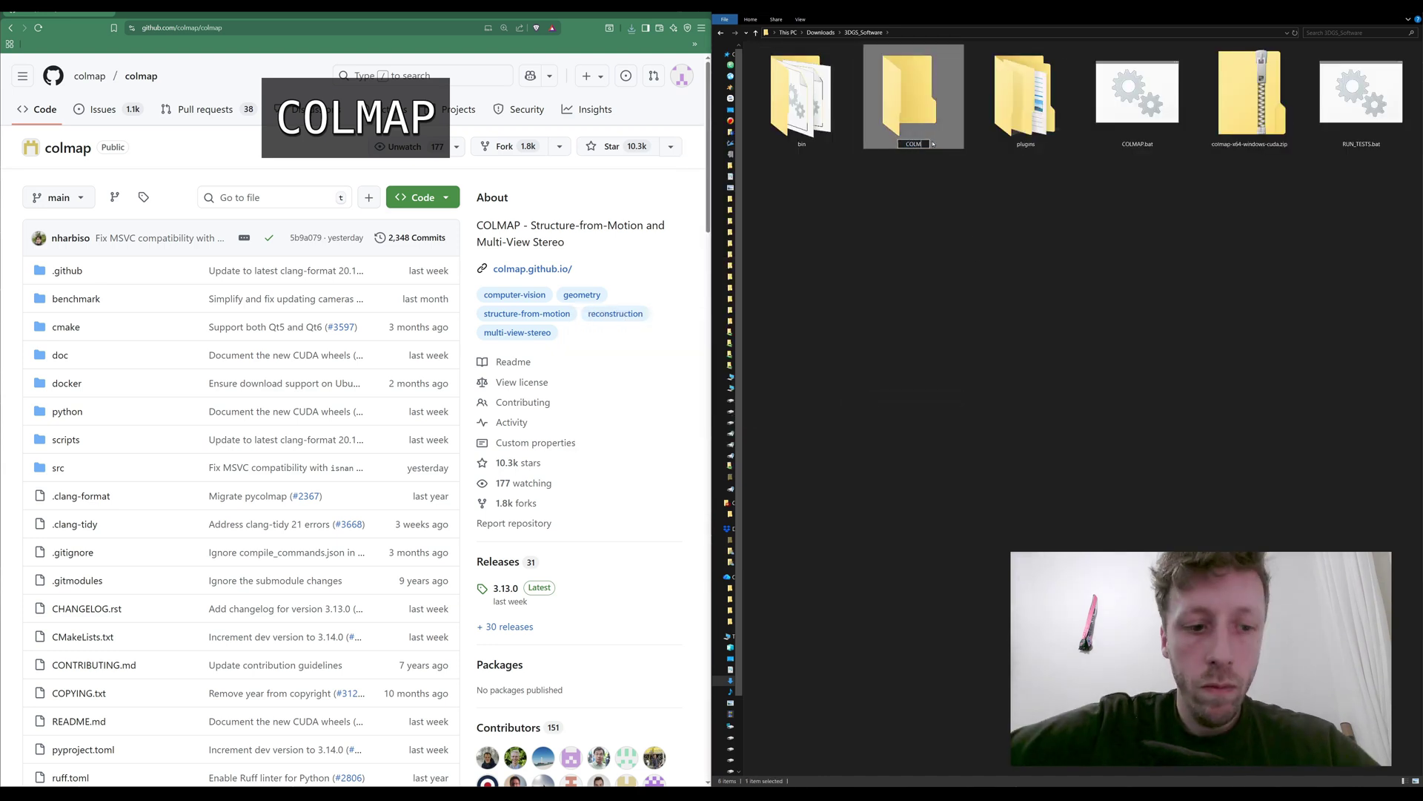
key("Return")
key("ctrl+a")
left_click(914, 101, "ctrl")
left_click_drag(1023, 111, 946, 123)
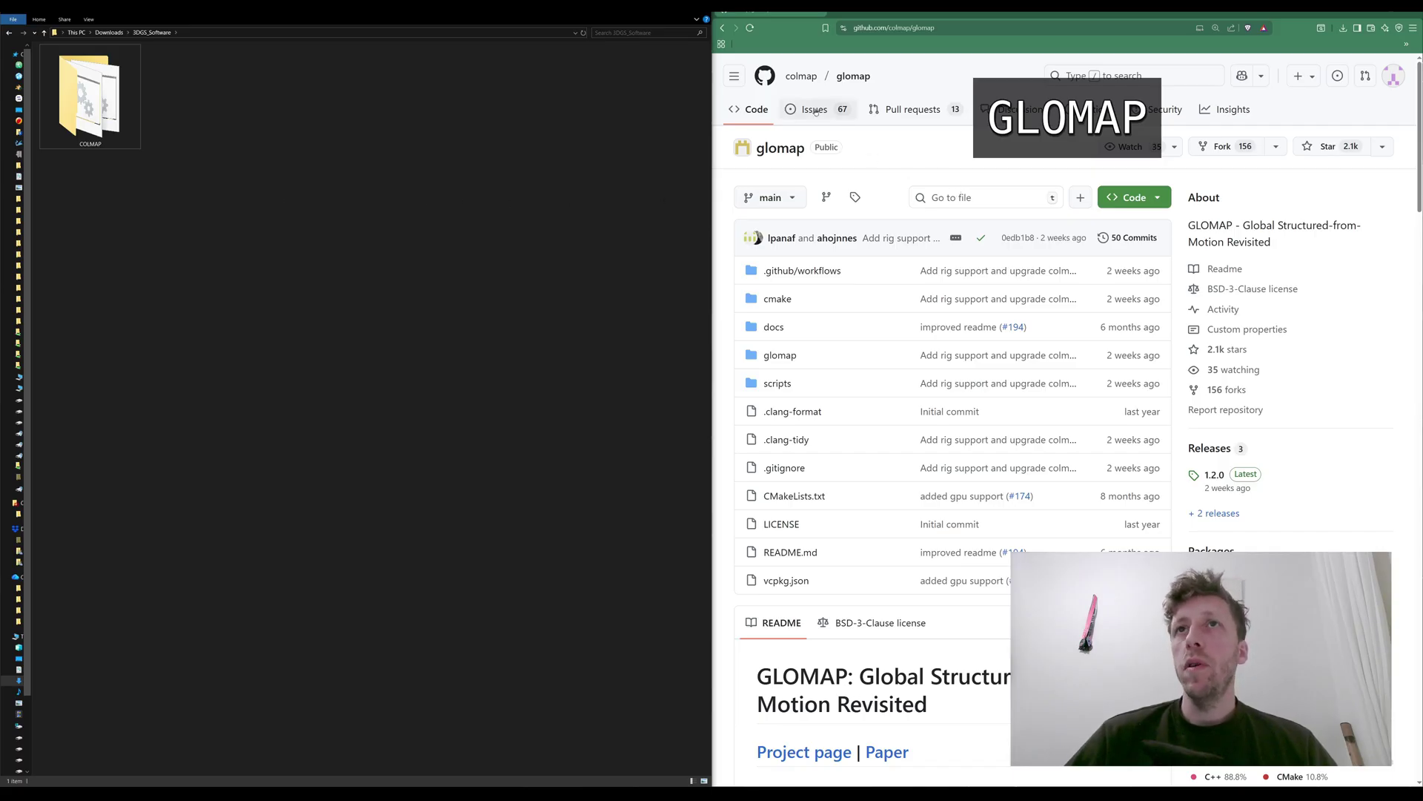
Step: Download glomap-x64-windows-cuda.zip from the GLOMAP 1.2.0 release on GitHub and extract it in the 3DGS_Software folder
left_click(1214, 476)
left_click(1214, 474)
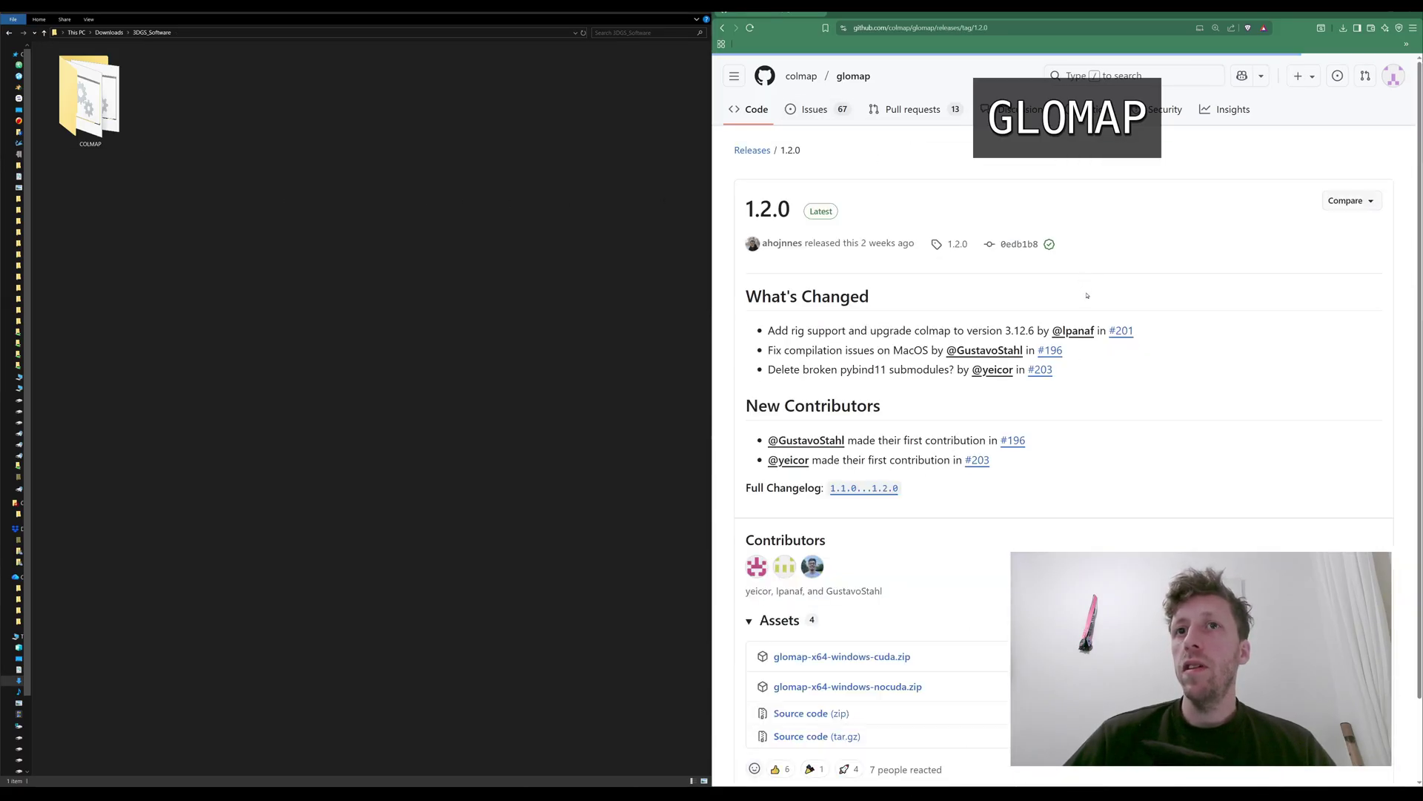
scroll(1040, 502, "down", 2)
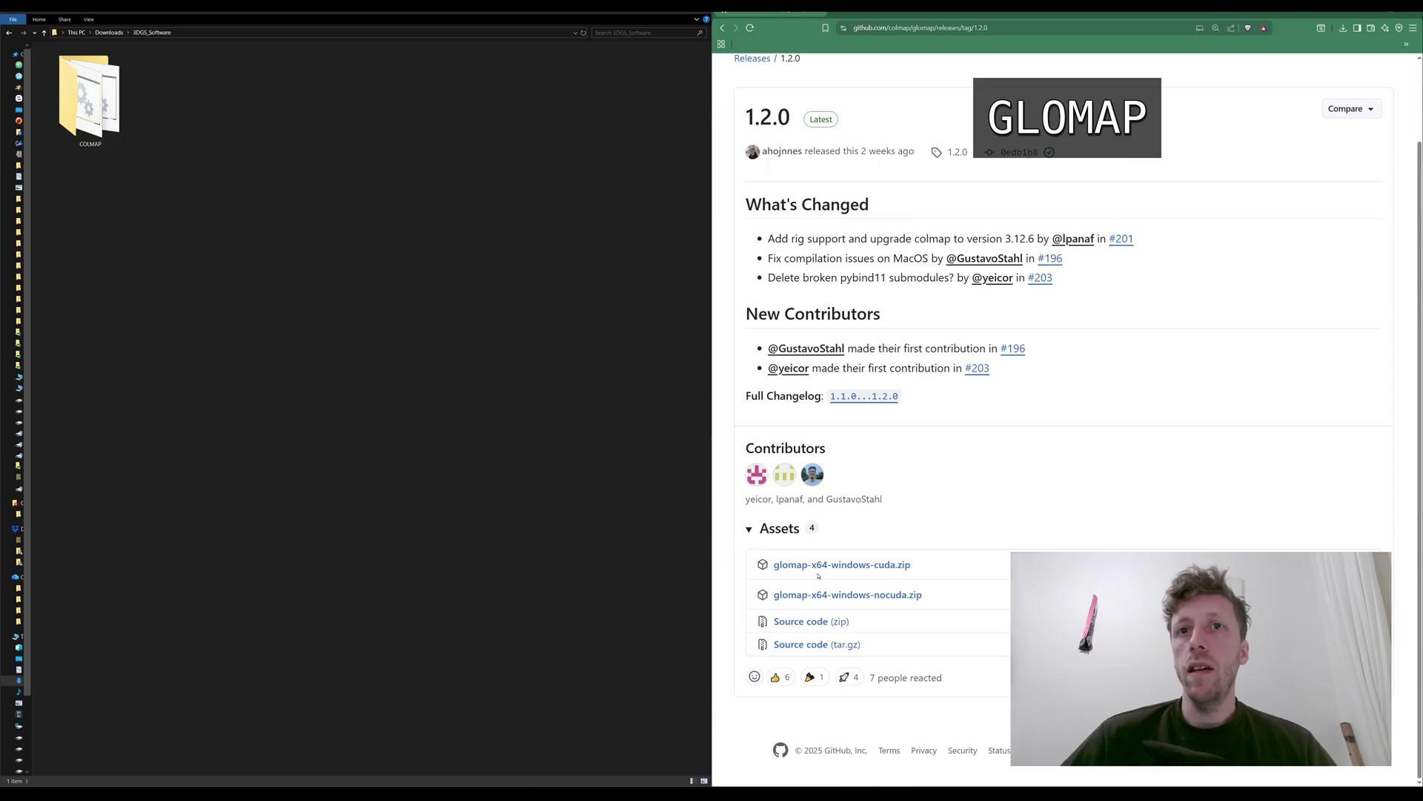
left_click(855, 570)
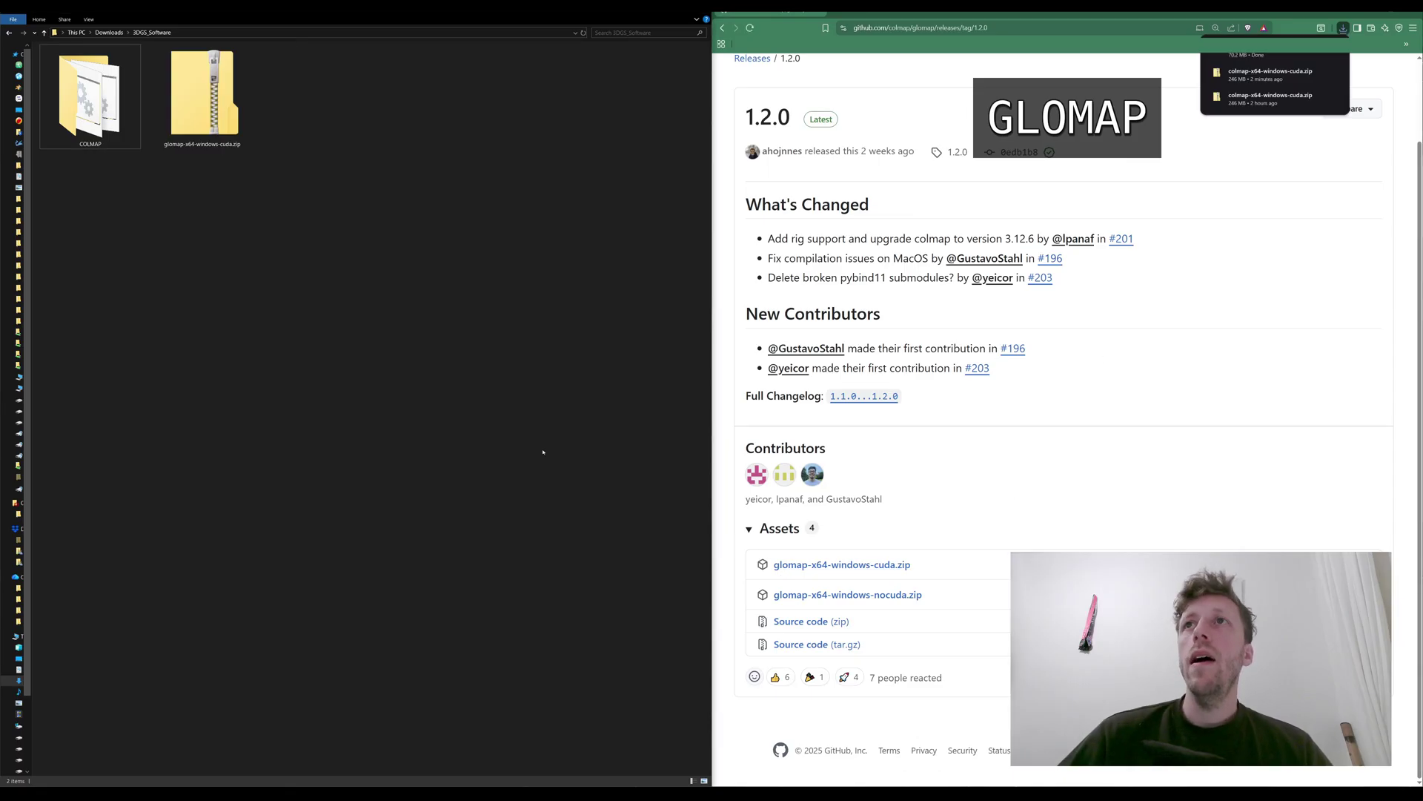
right_click(222, 142)
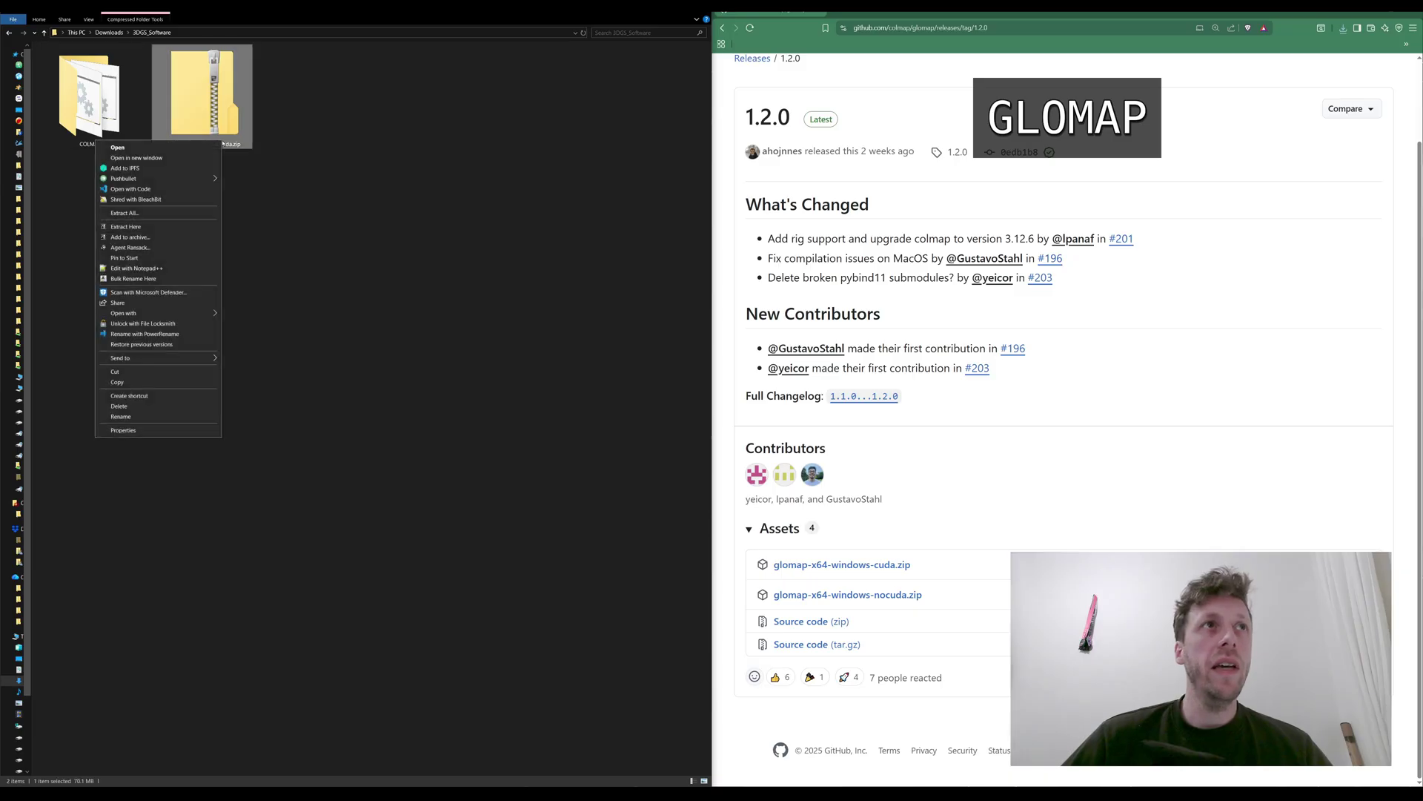
left_click(164, 226)
Step: Create a folder named GLOMAP inside 3DGS_Software and move the extracted bin folder and the GLOMAP zip into it
right_click(189, 176)
mouse_move(258, 357)
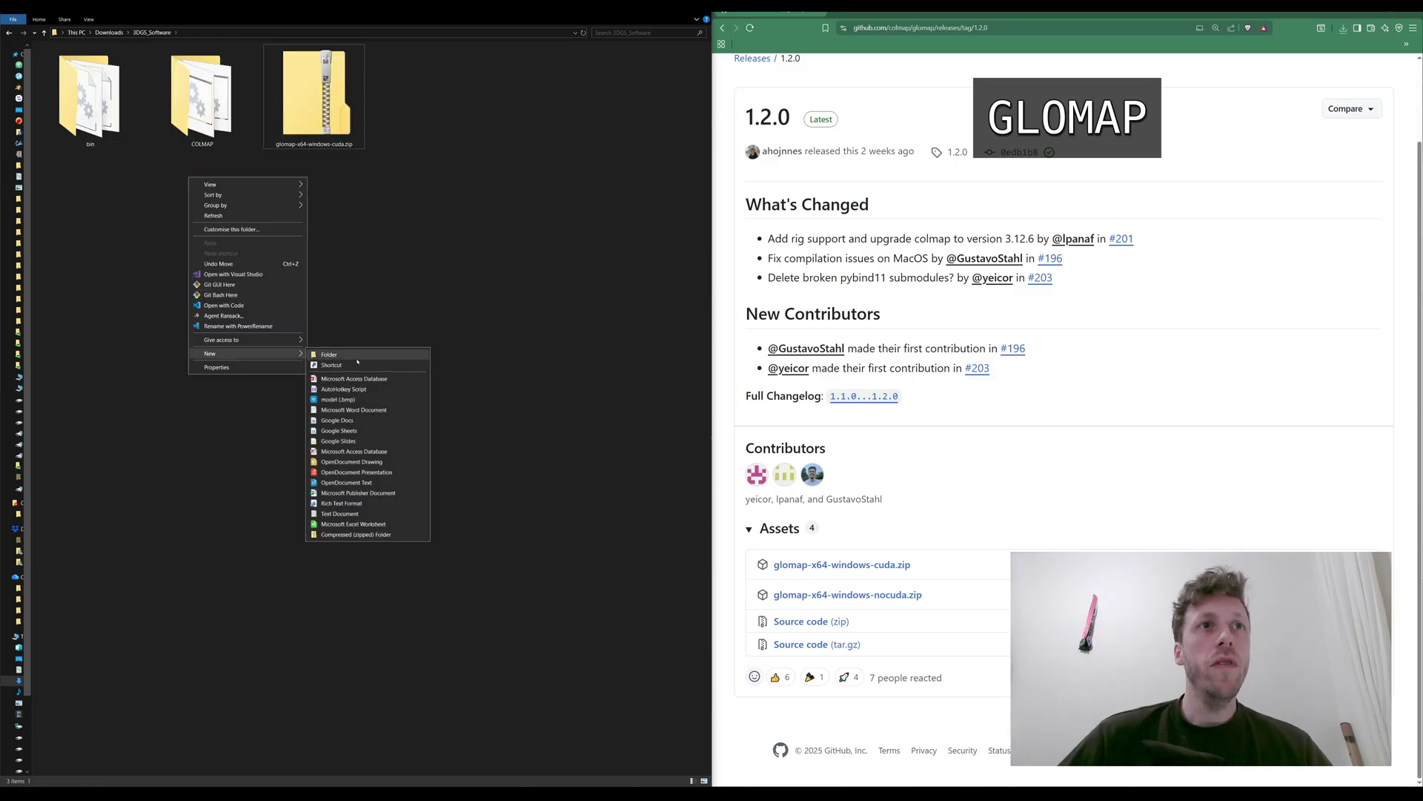
left_click(356, 355)
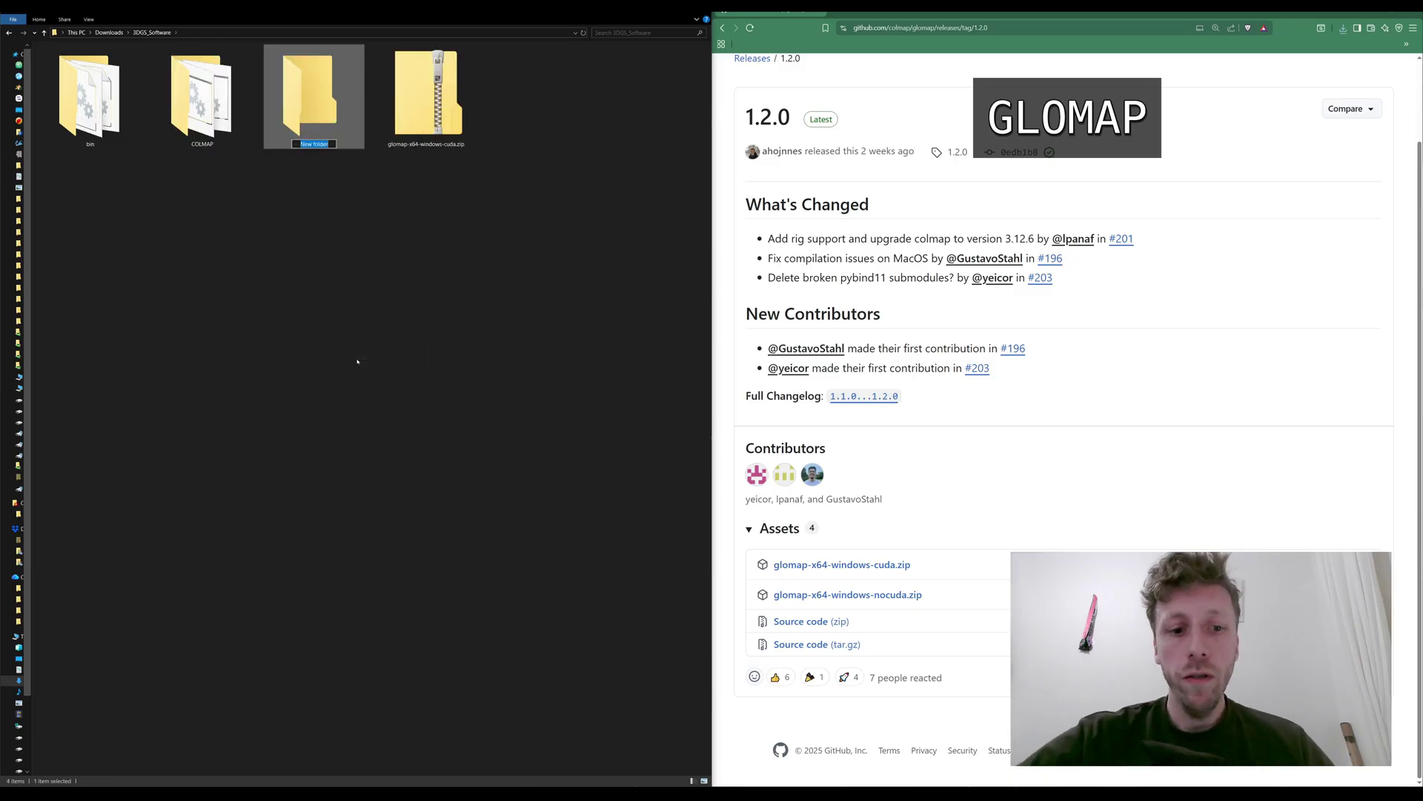
type("GLOMAP")
left_click_drag(421, 104, 314, 96)
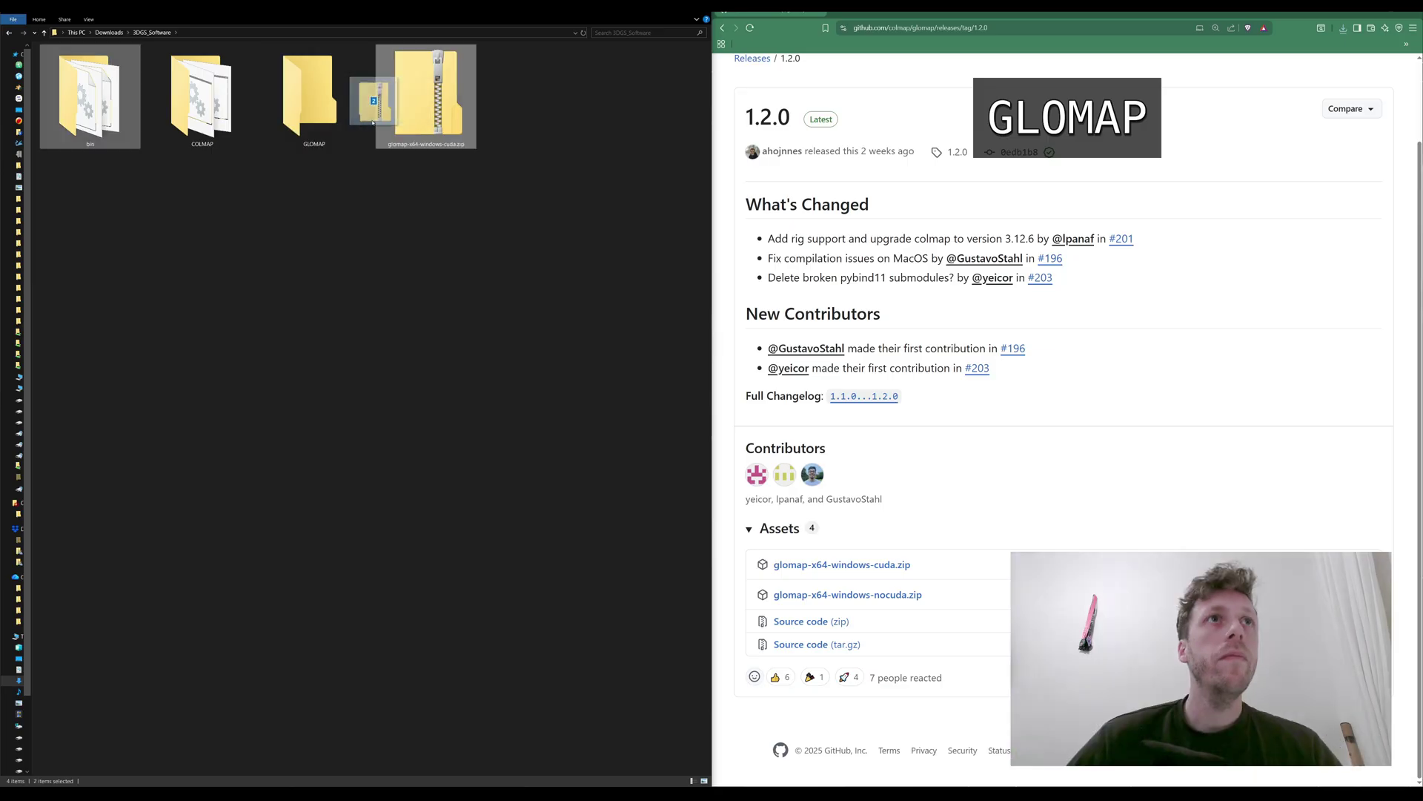
scroll(148, 185, "up", 5, "ctrl")
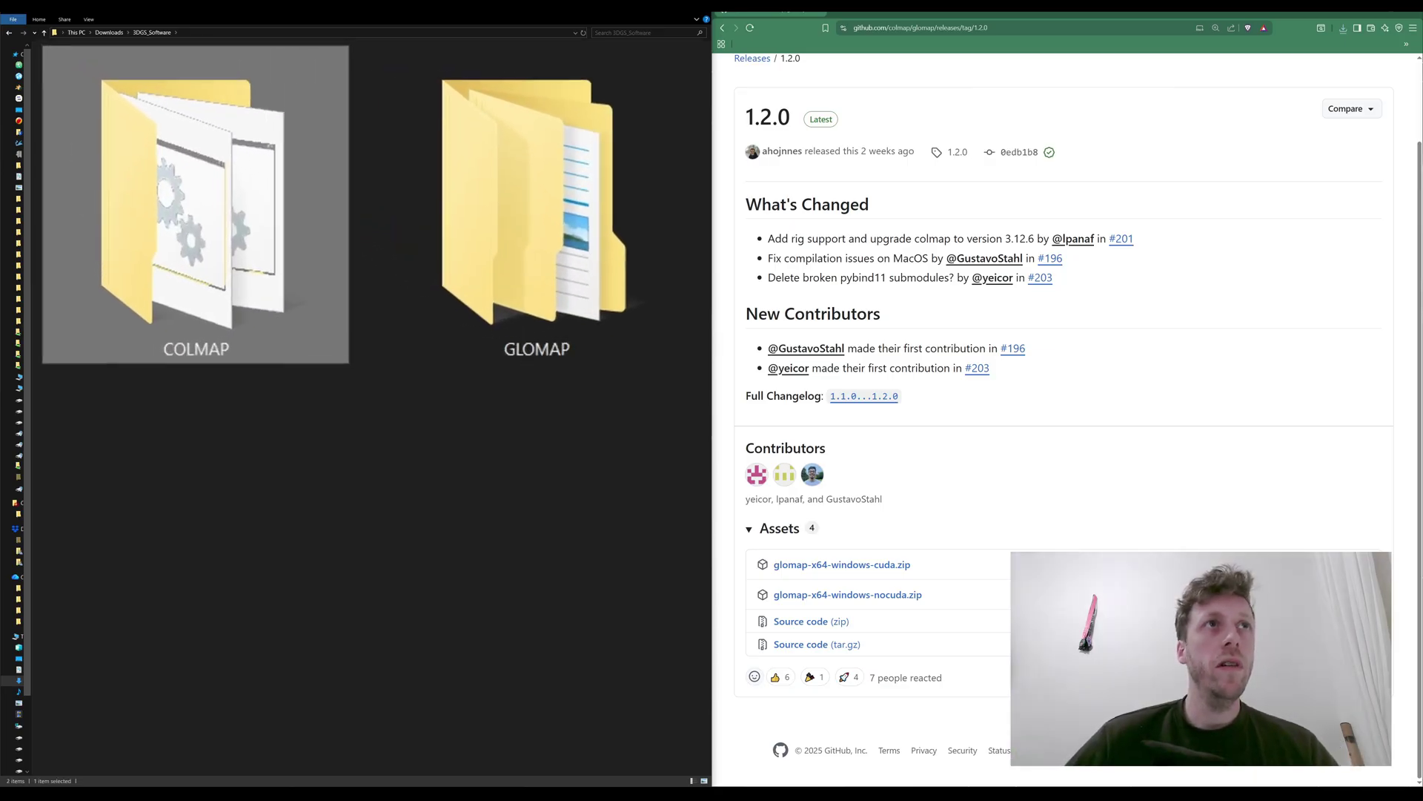
left_click(536, 302)
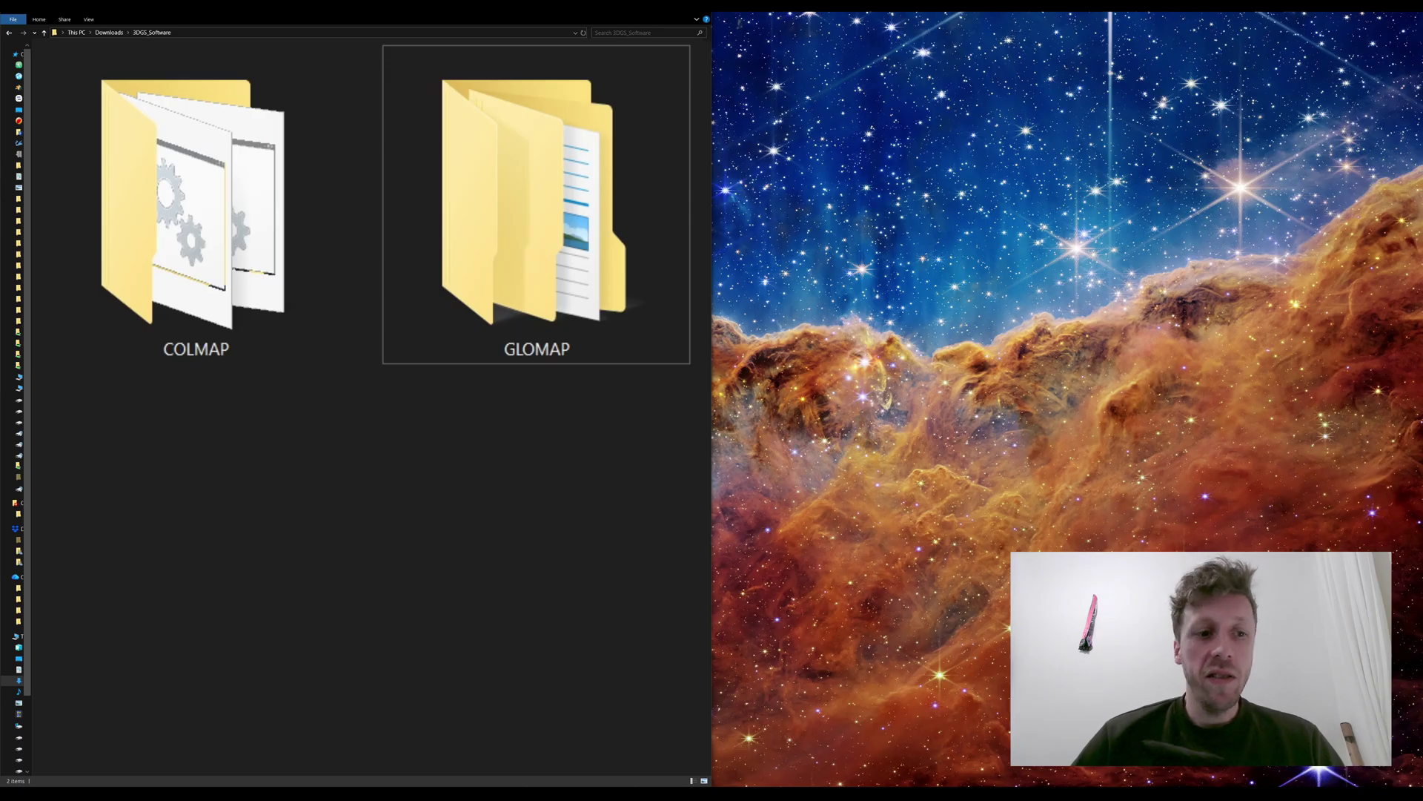
scroll(236, 239, "down", 3, "ctrl")
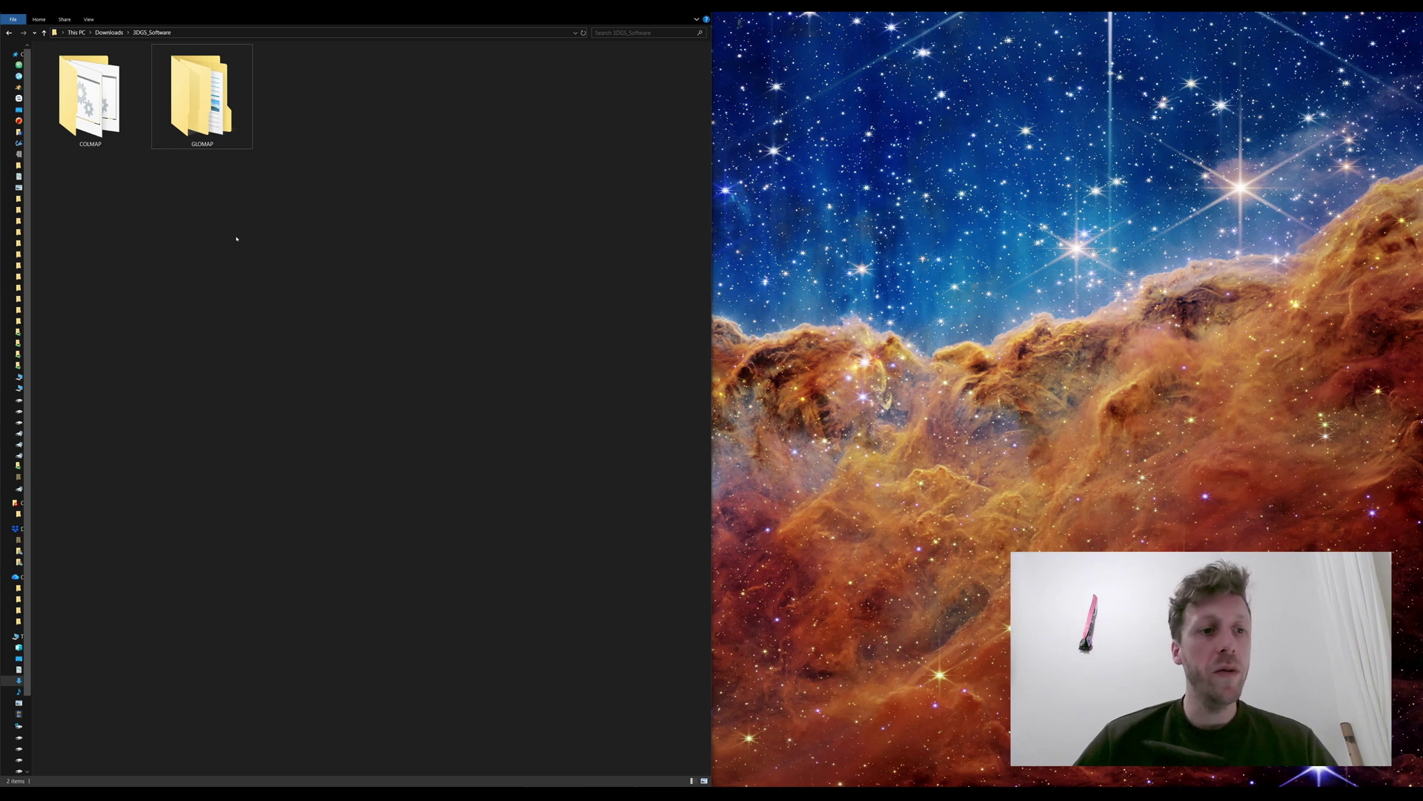
Step: Open the system's environment variables settings and open the user Path variable for editing
key("super")
type("e")
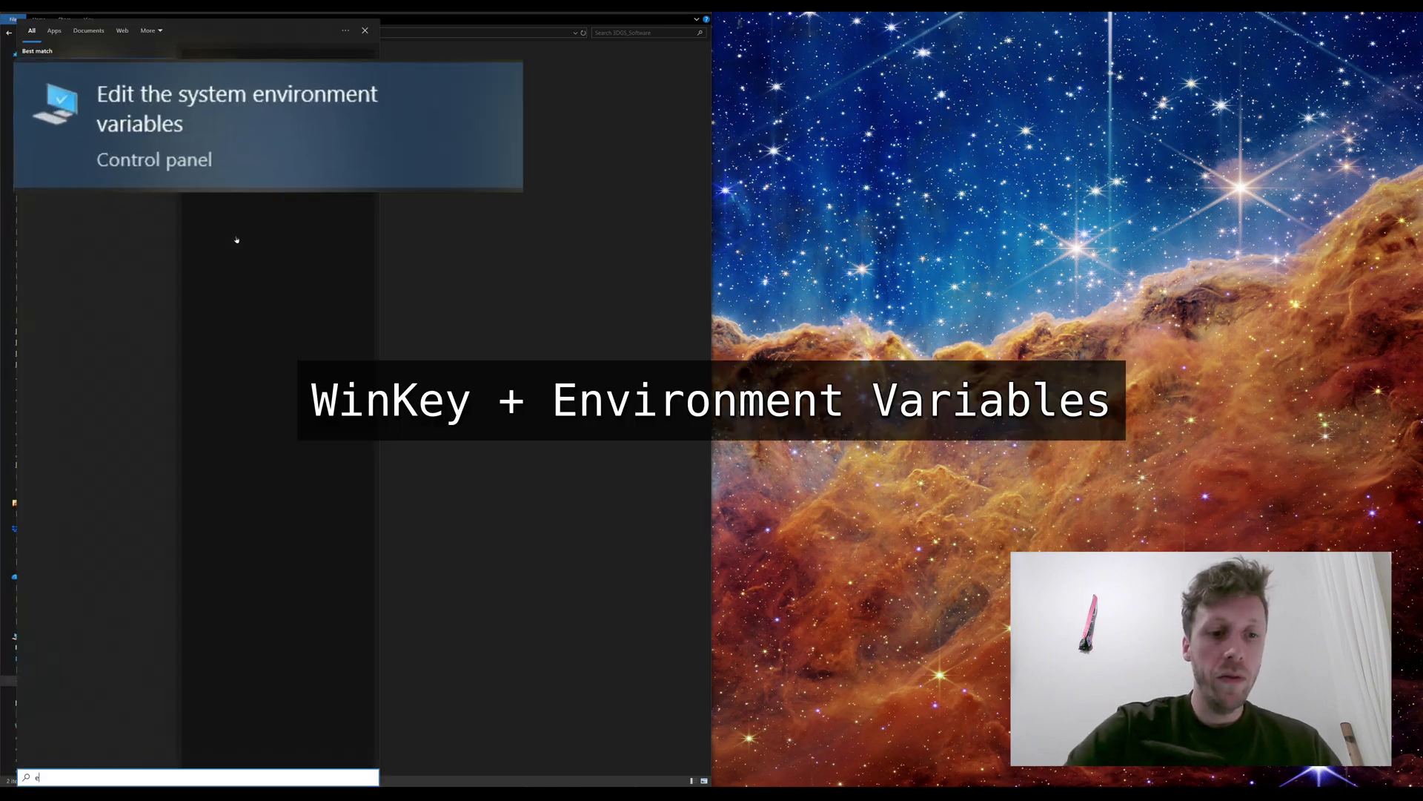
key("Return")
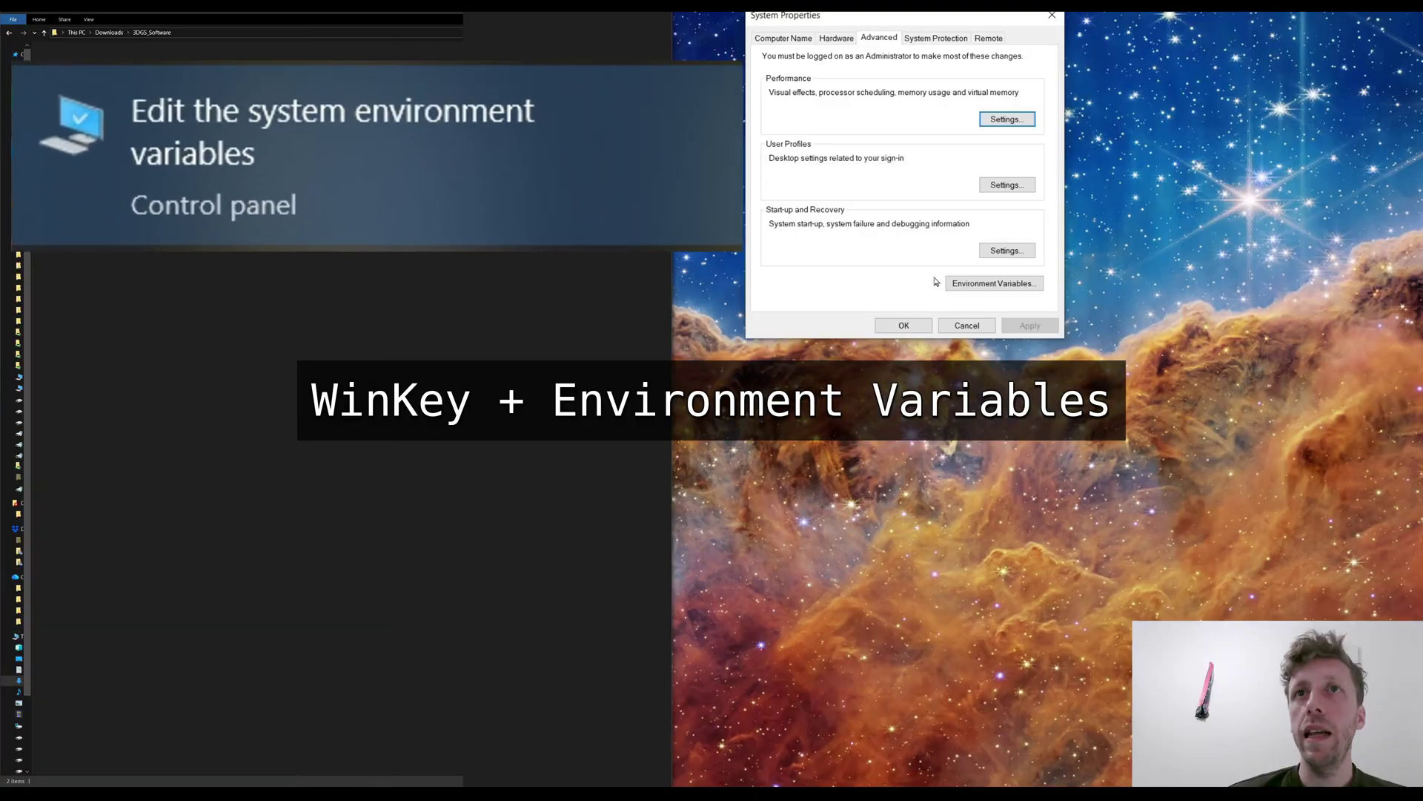
left_click(997, 285)
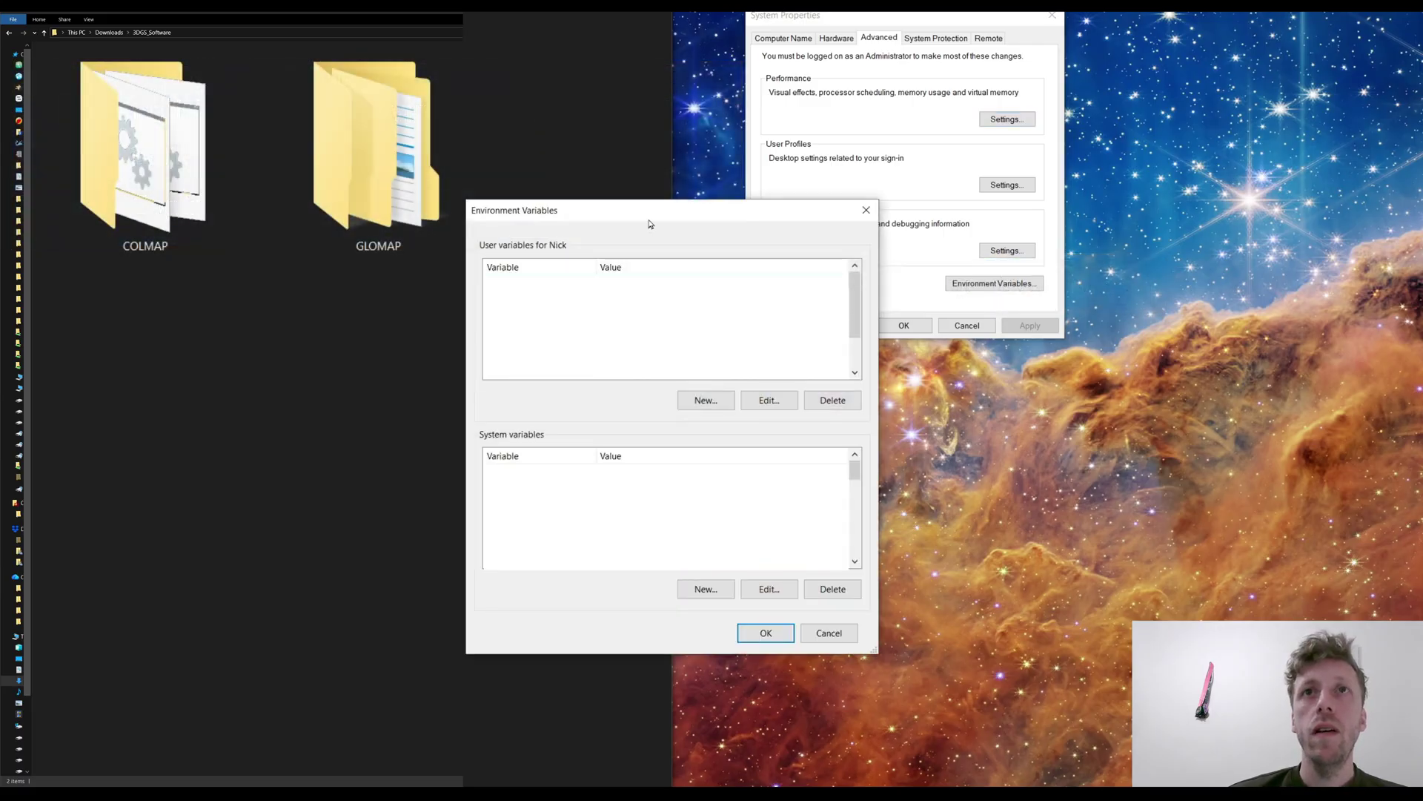
left_click_drag(651, 224, 907, 361)
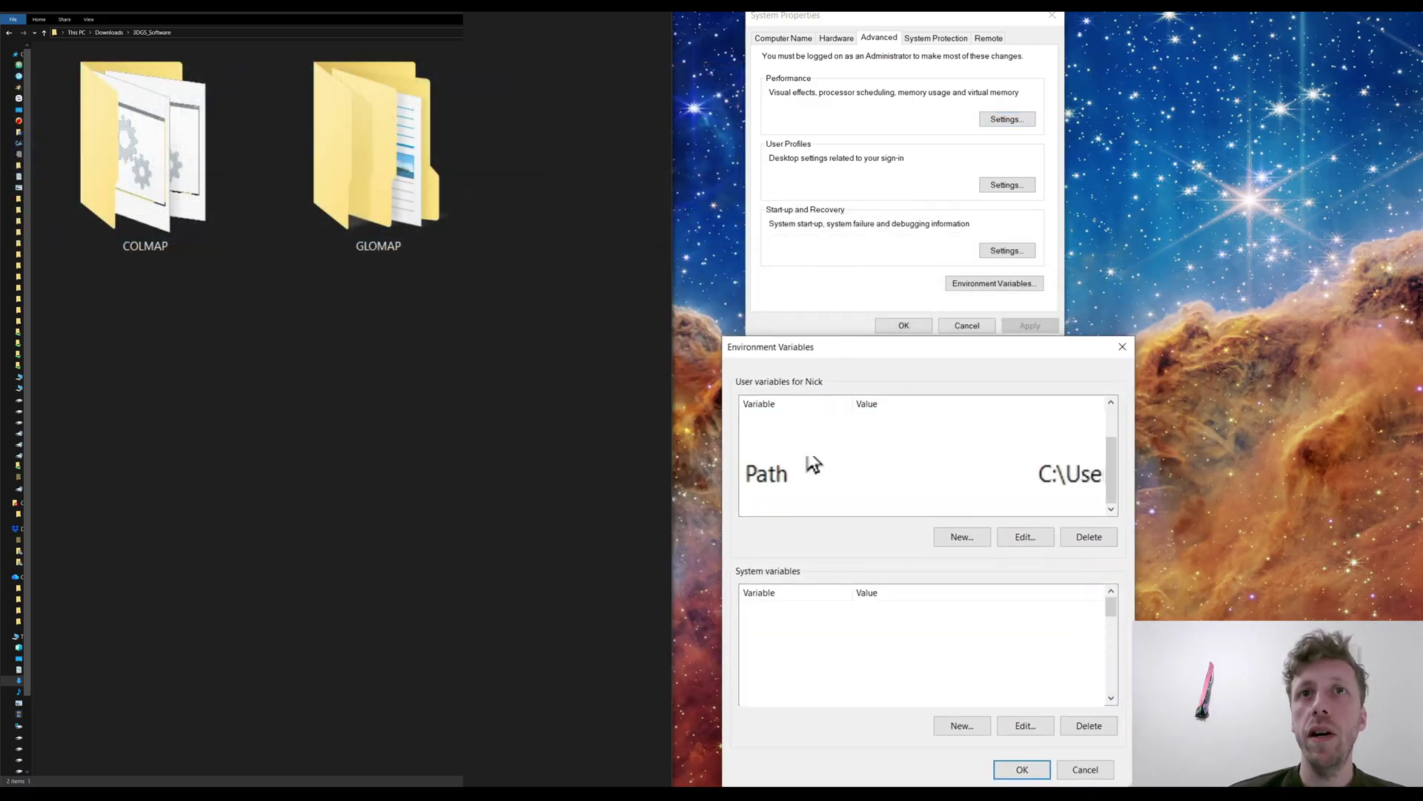
double_click(771, 473)
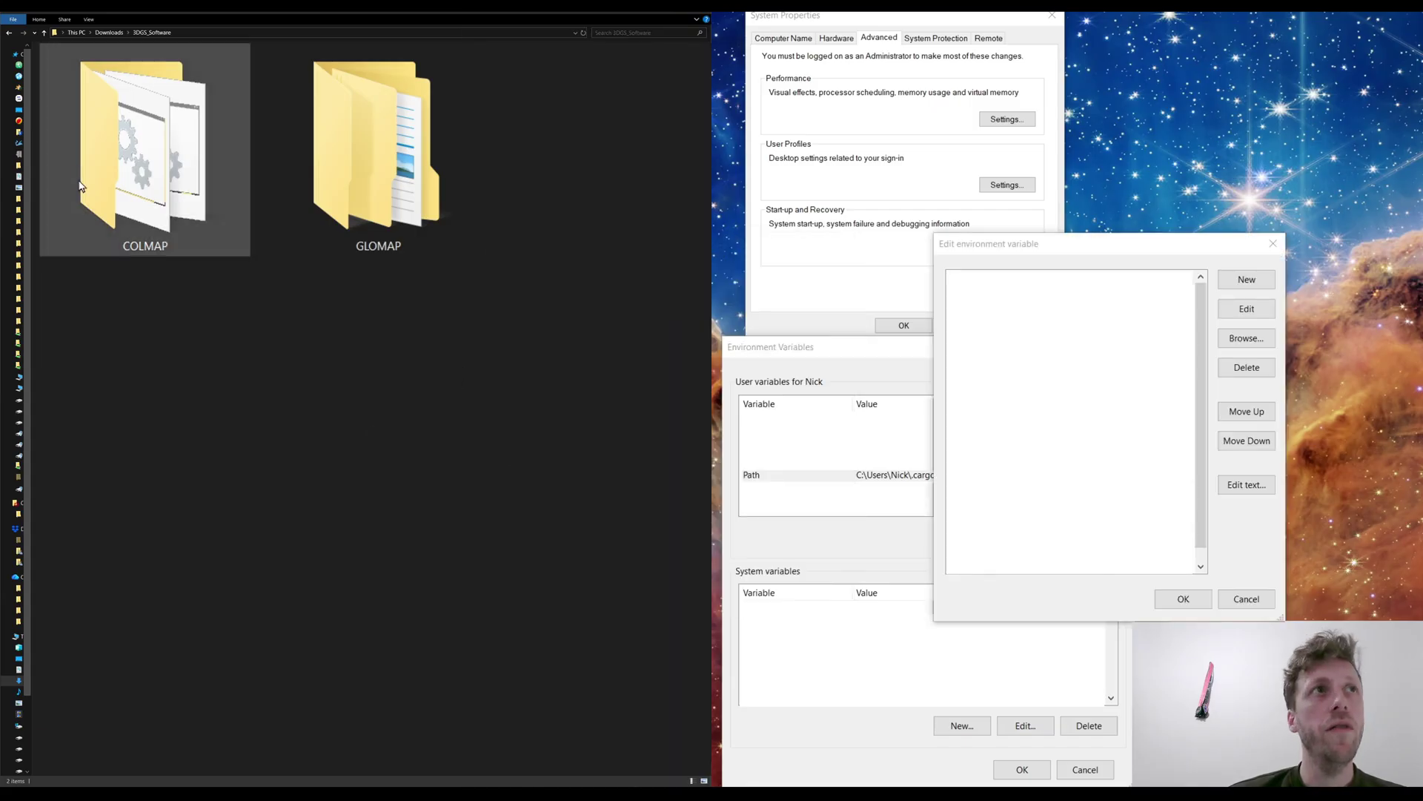
Step: Copy the path of COLMAP's bin folder and add D:\Downloads\3DGS_Software\COLMAP\bin as a new entry in the user Path variable
double_click(138, 179)
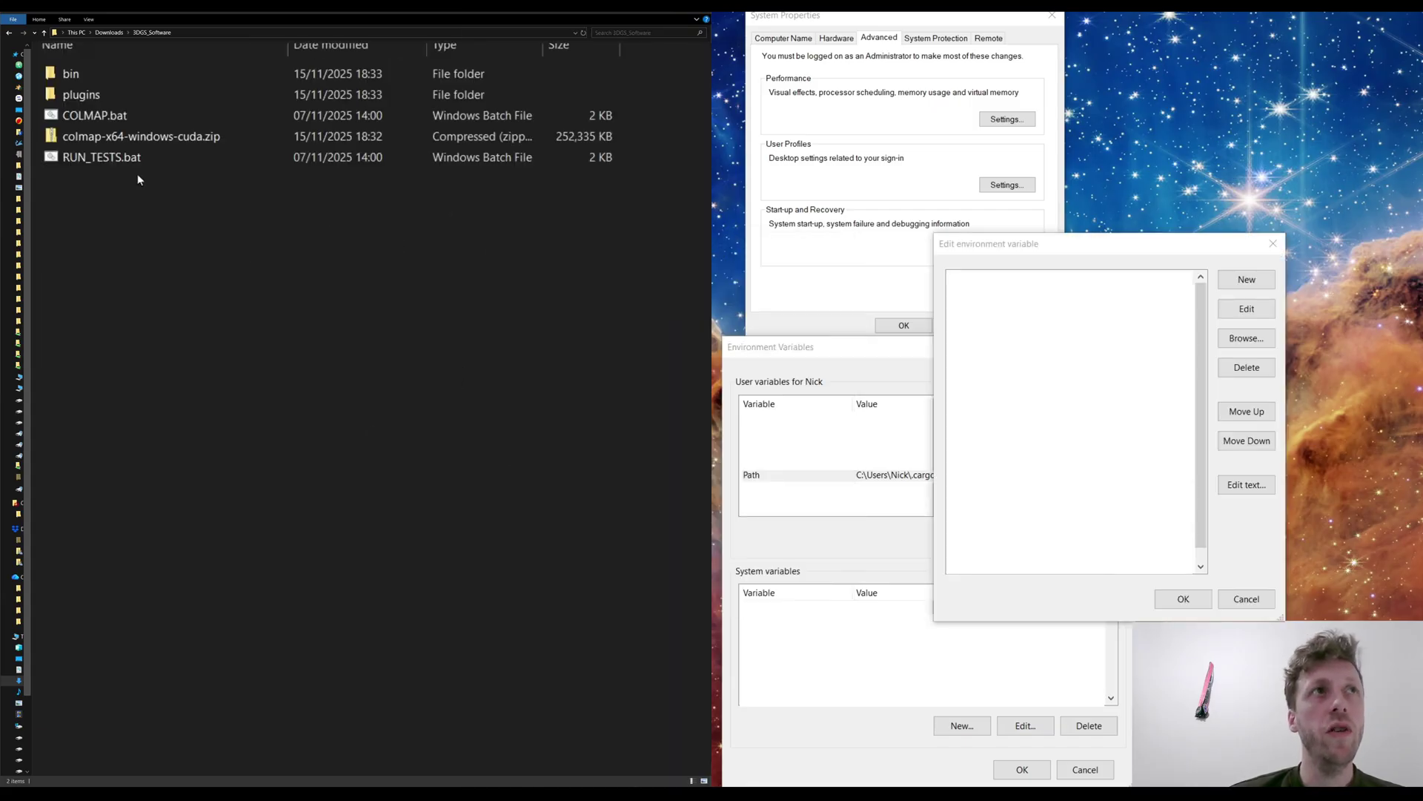
double_click(105, 74)
left_click(312, 32)
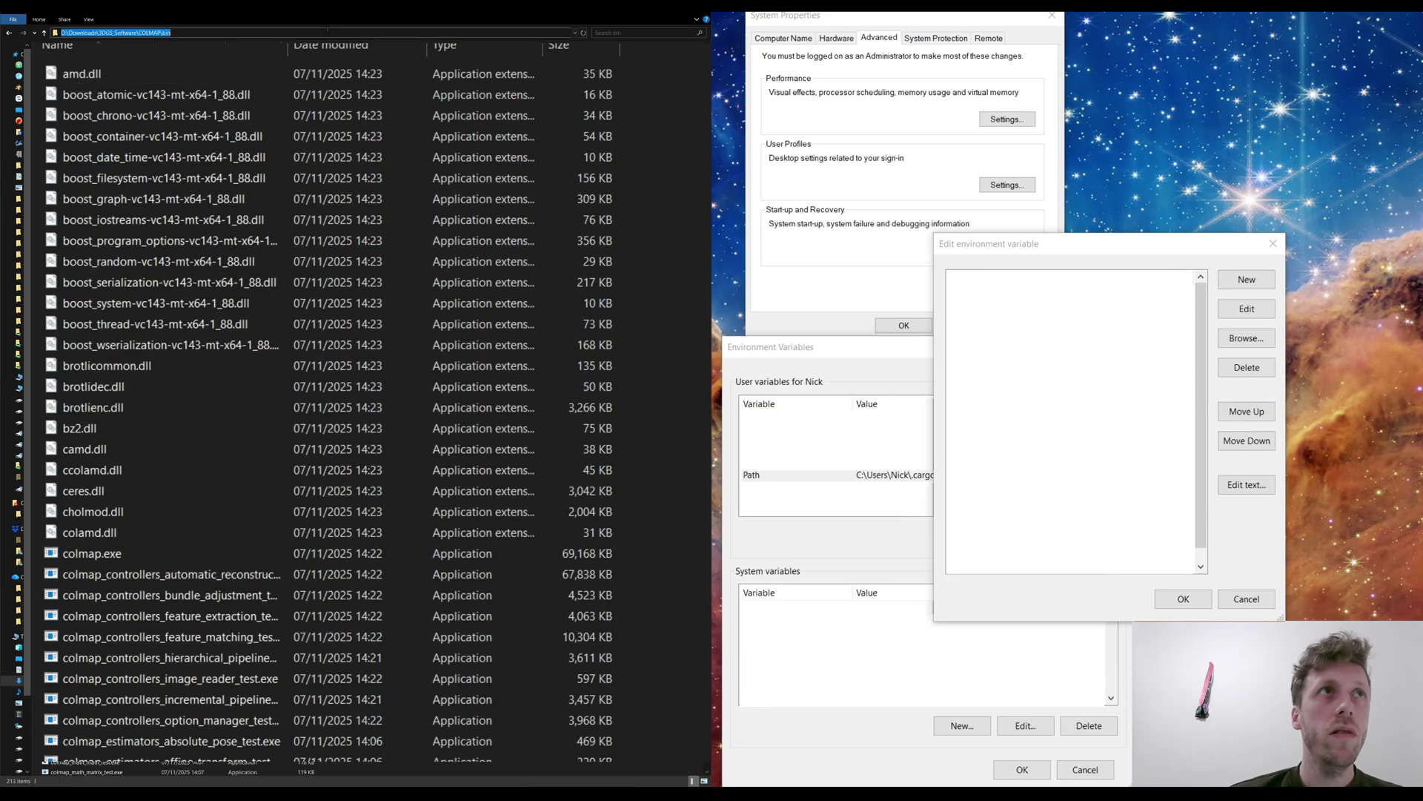
key("ctrl+c")
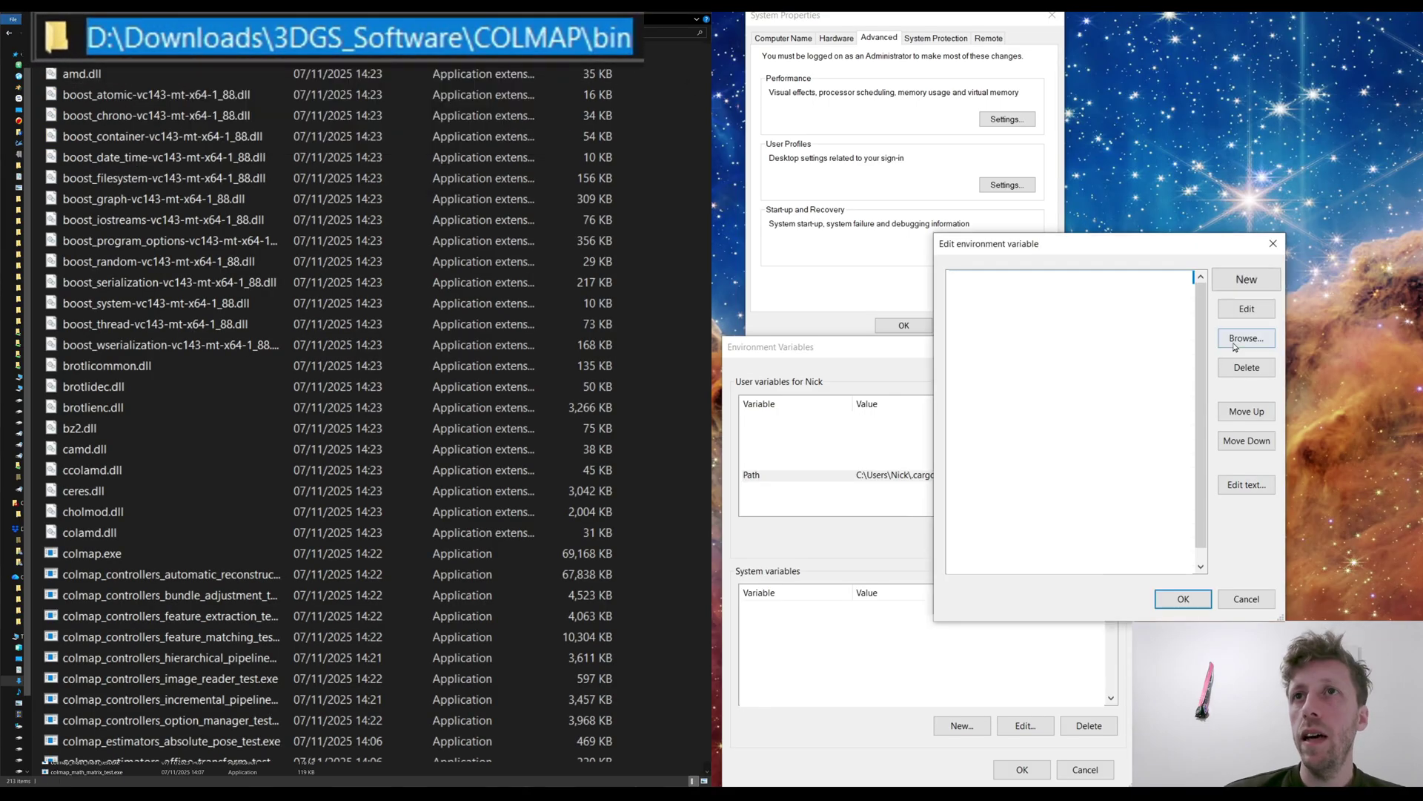
left_click(1238, 282)
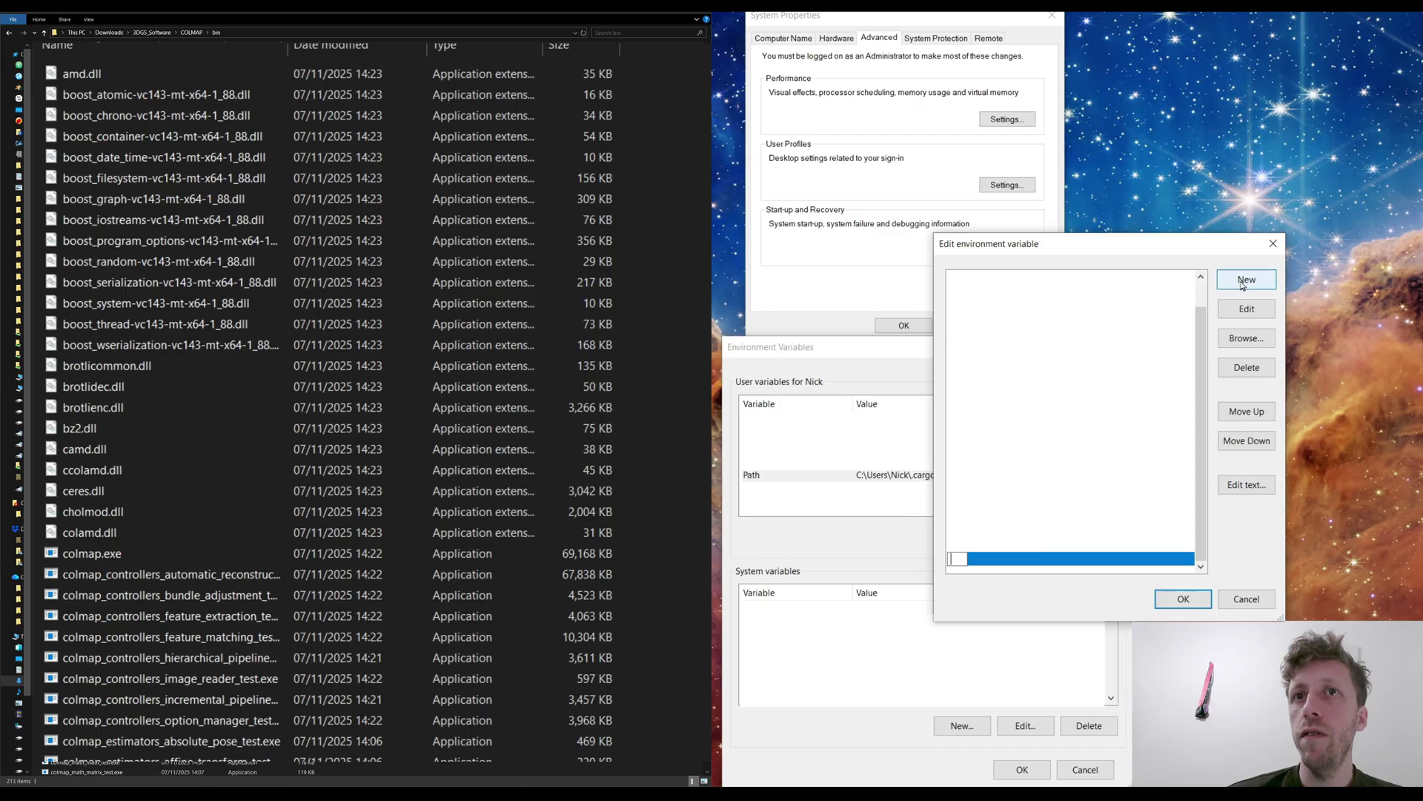
key("ctrl+v")
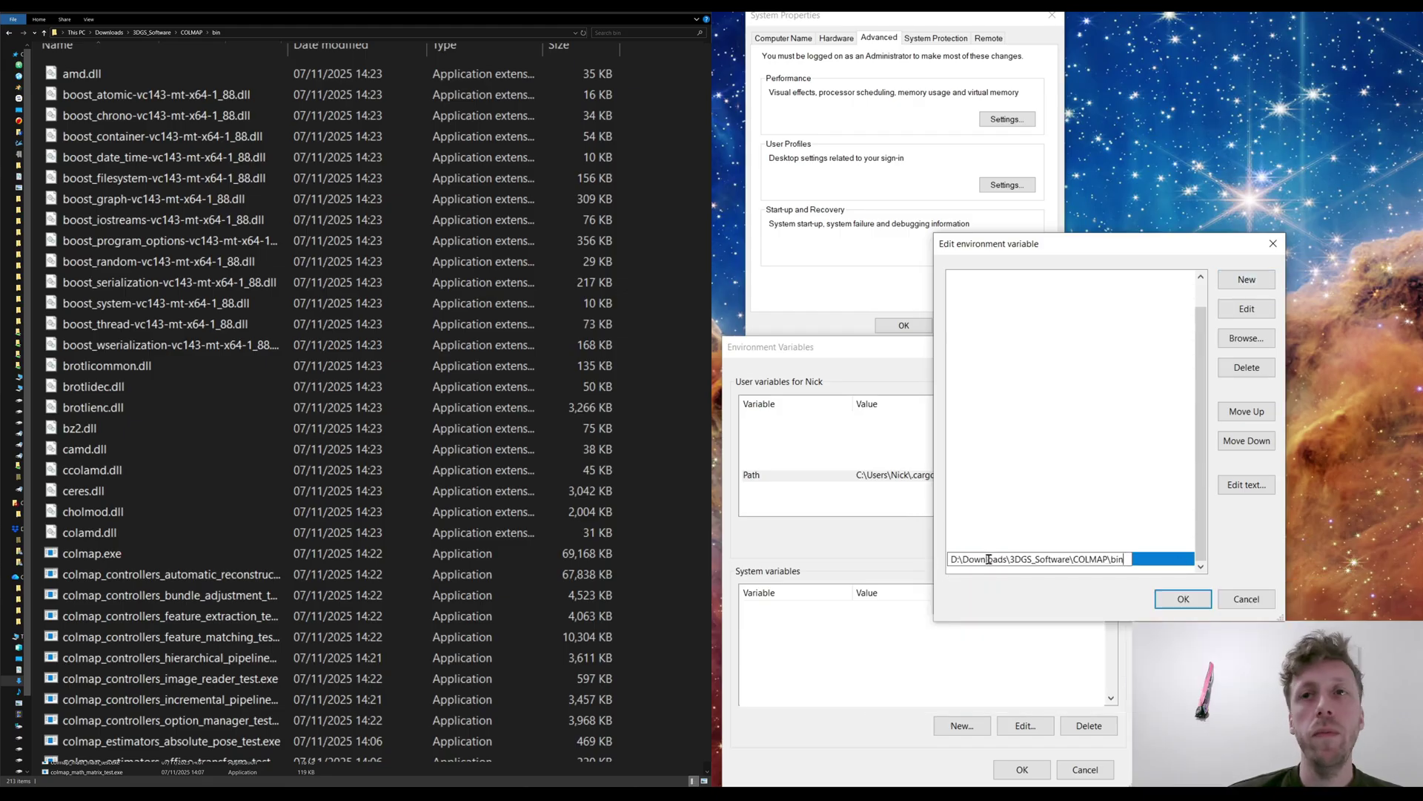
left_click(1169, 557)
Step: Copy the path of GLOMAP's bin folder and add D:\Downloads\3DGS_Software\GLOMAP\bin as a new entry in the user Path variable
left_click(152, 32)
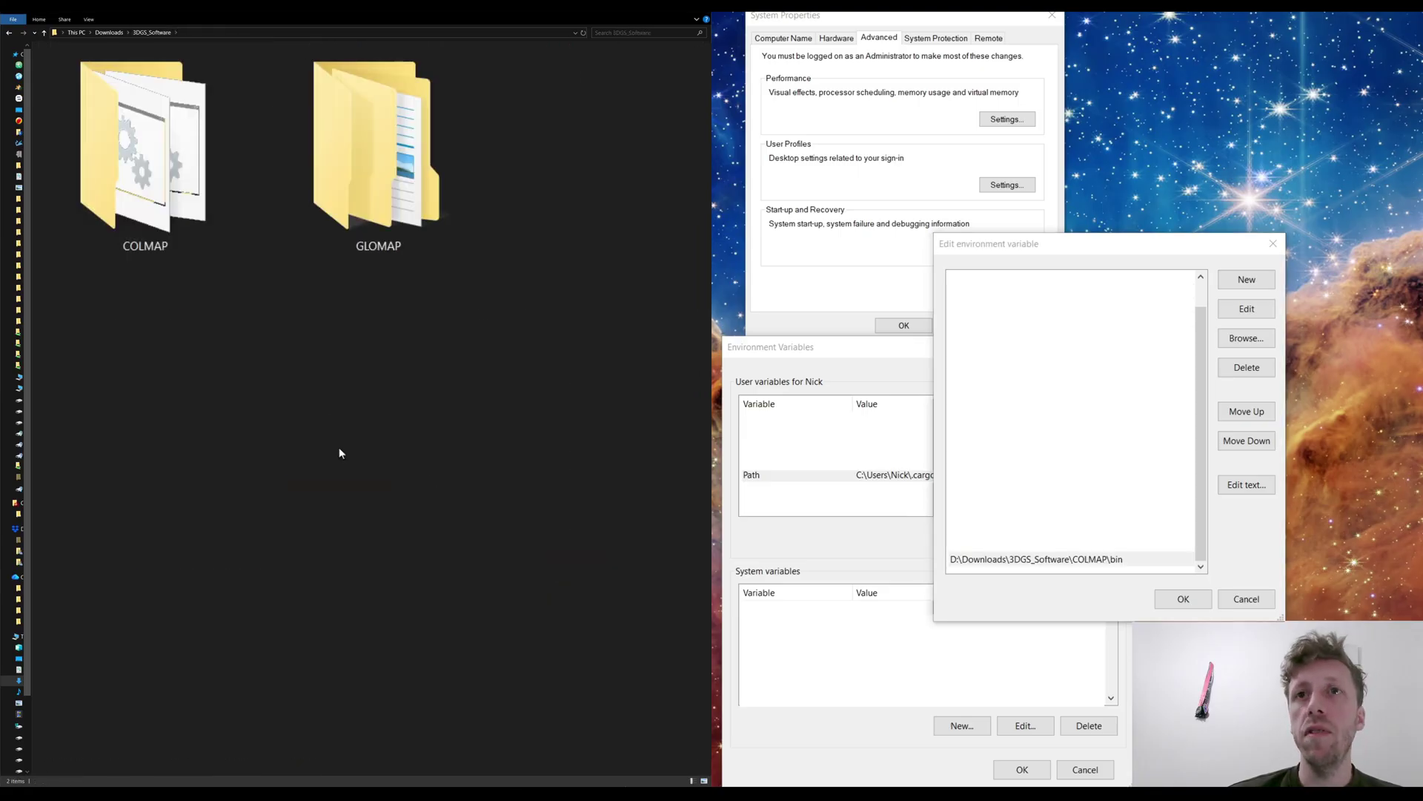
double_click(366, 206)
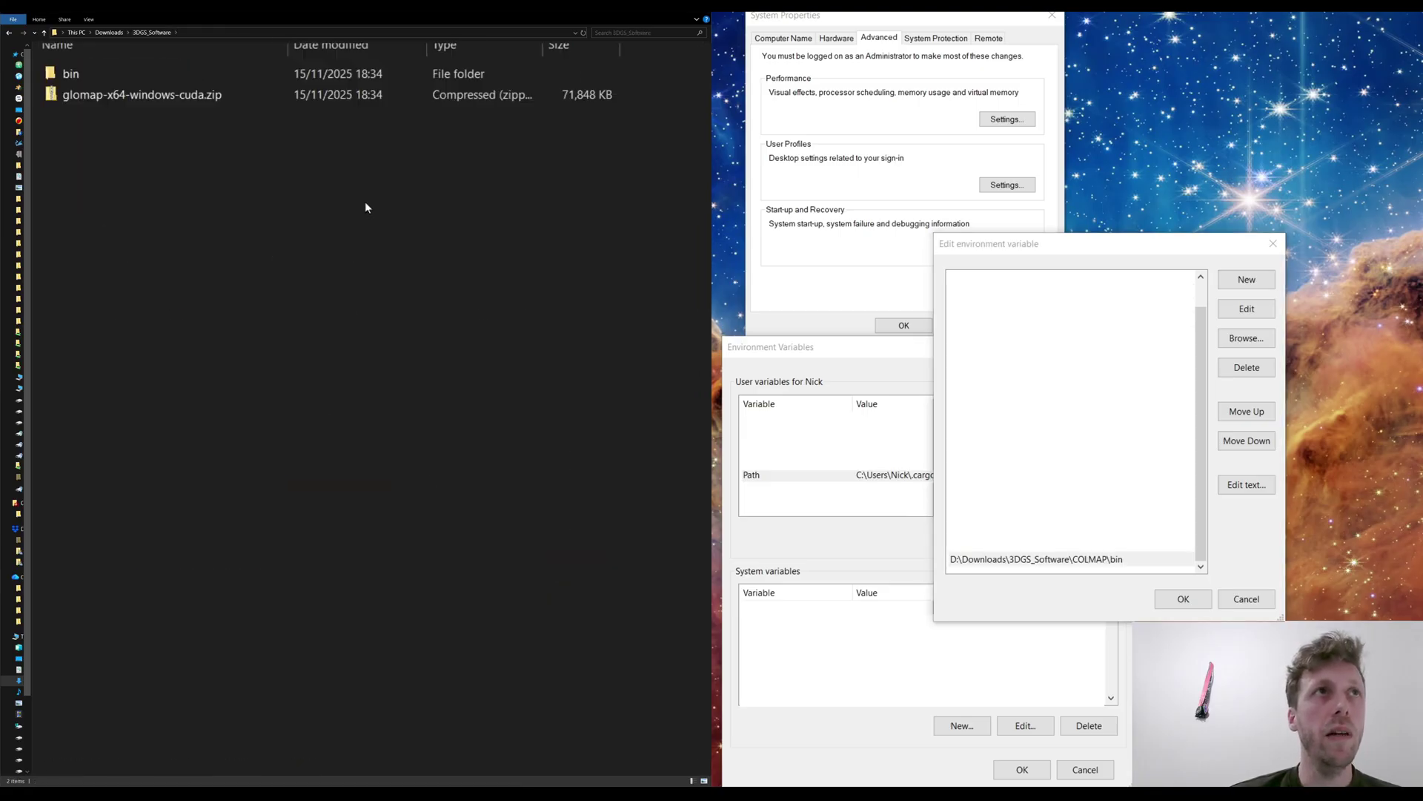
double_click(82, 71)
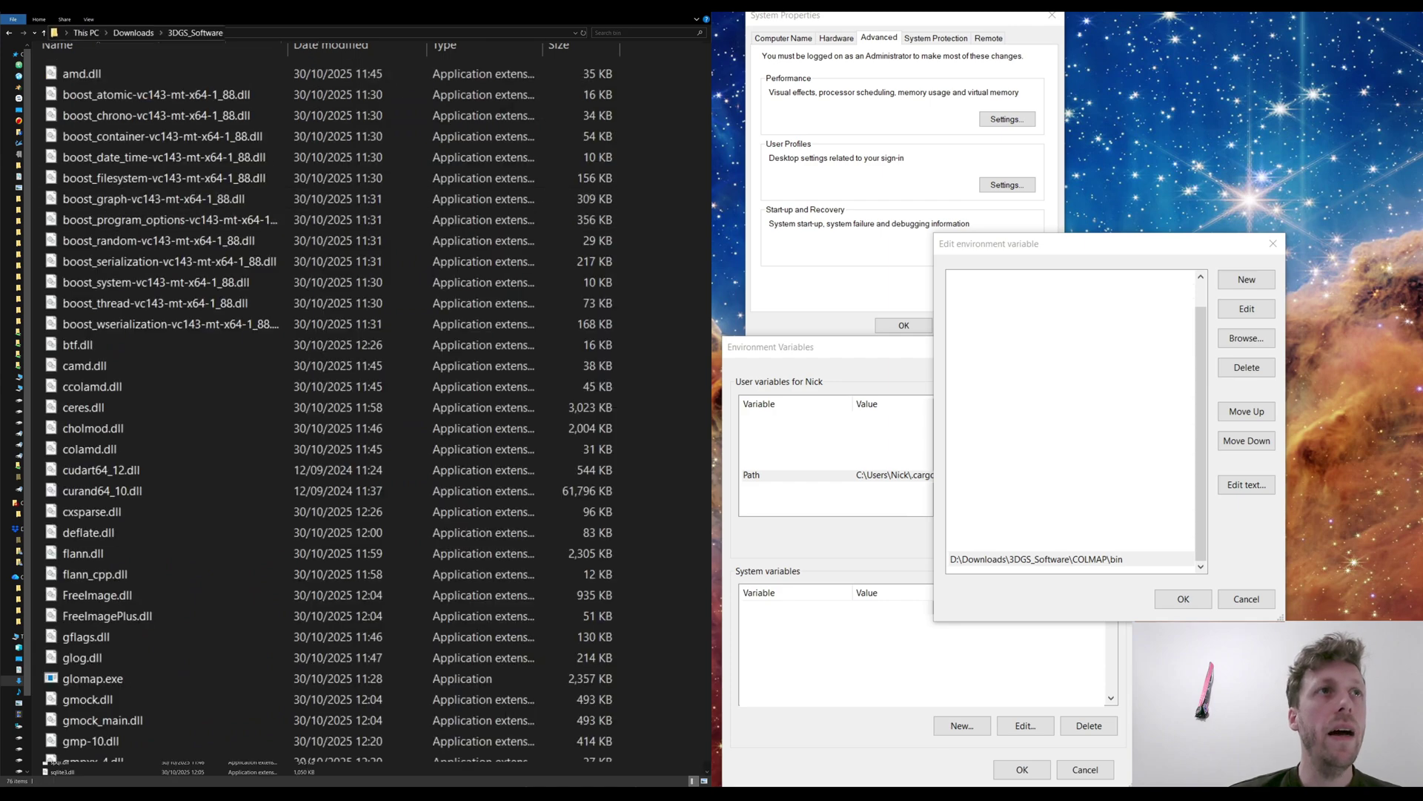
left_click(162, 34)
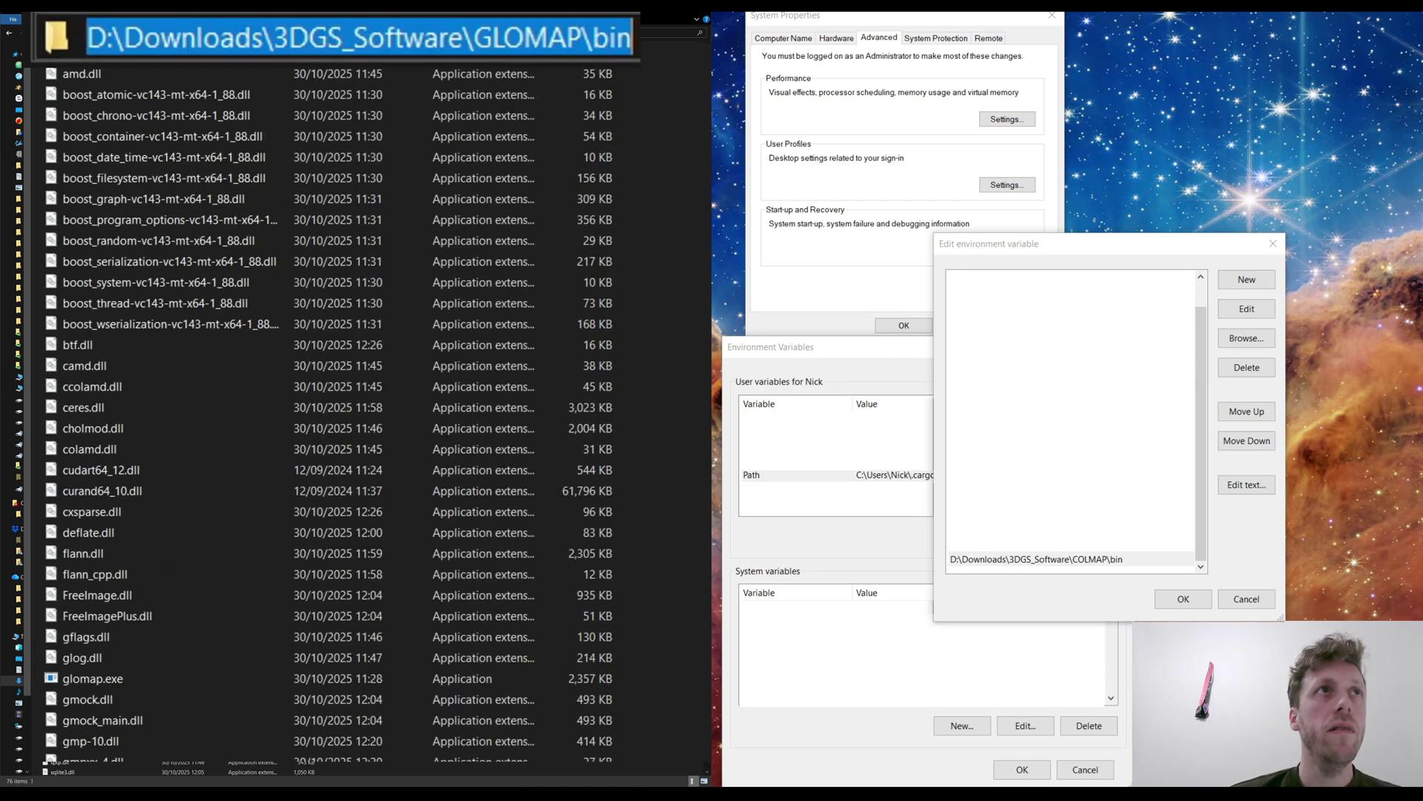
key("ctrl+c")
left_click(1237, 548)
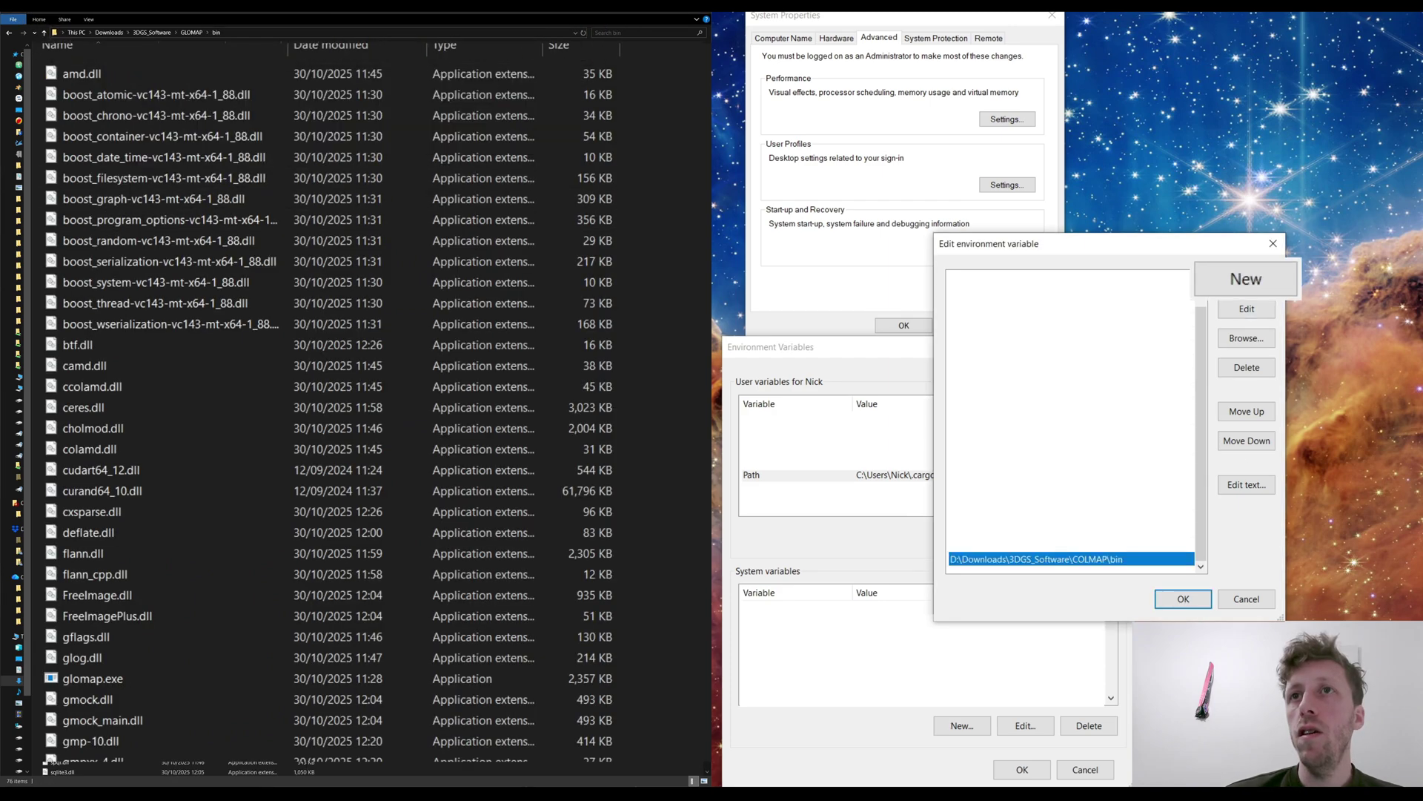
left_click(1242, 284)
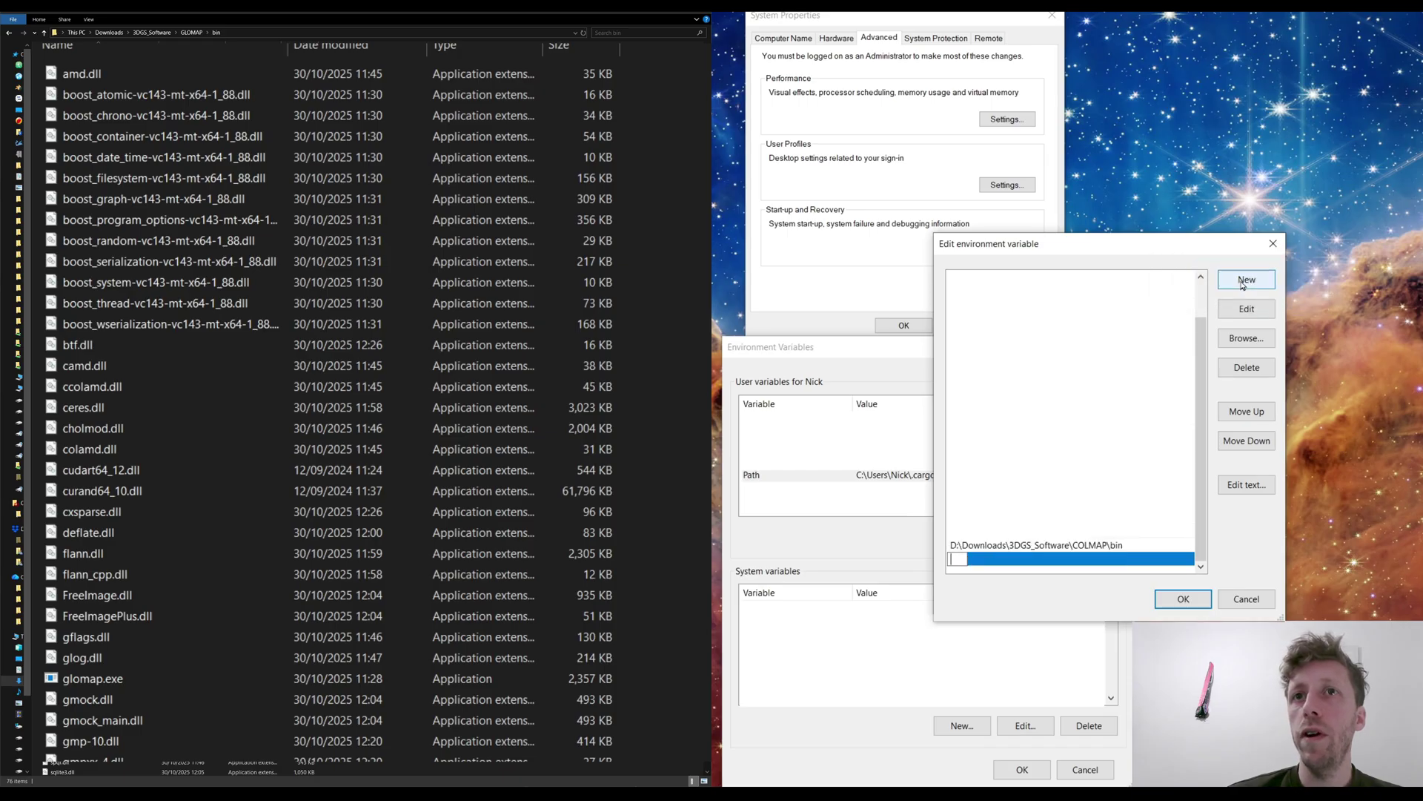
key("ctrl+v")
left_click(1077, 546)
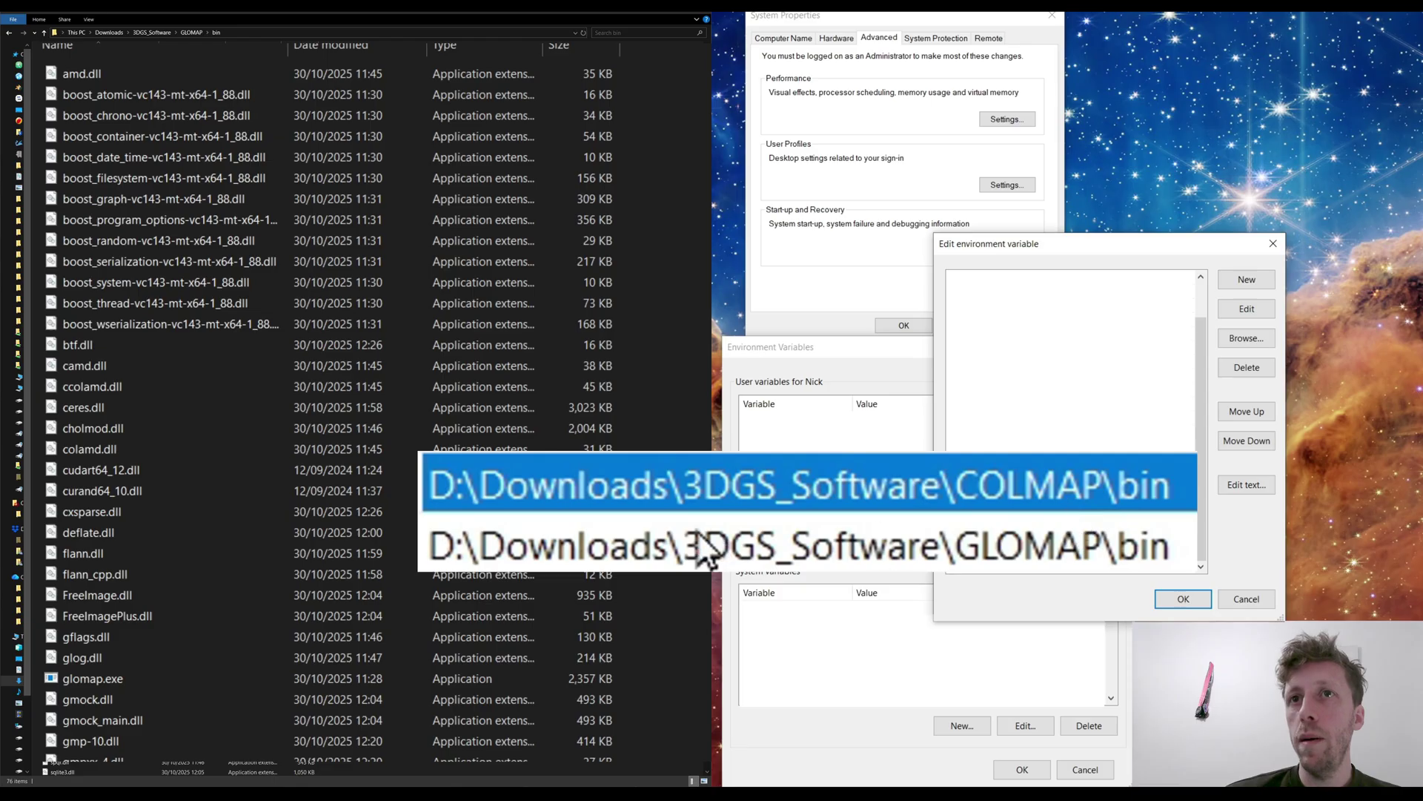
left_click(1071, 559)
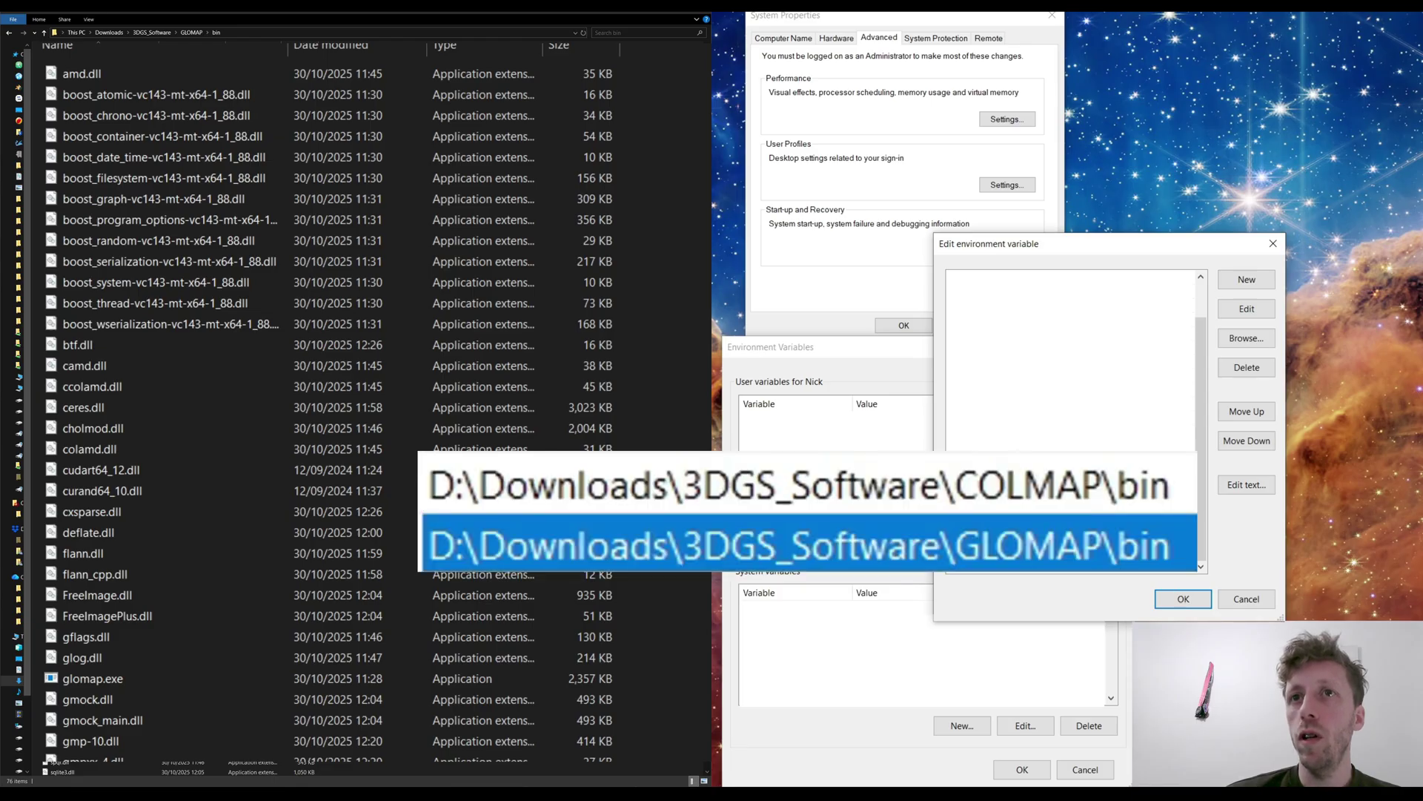
Step: Save the environment variable changes, closing all System Properties dialogs, and return to the 3DGS_Software folder
left_click(1184, 599)
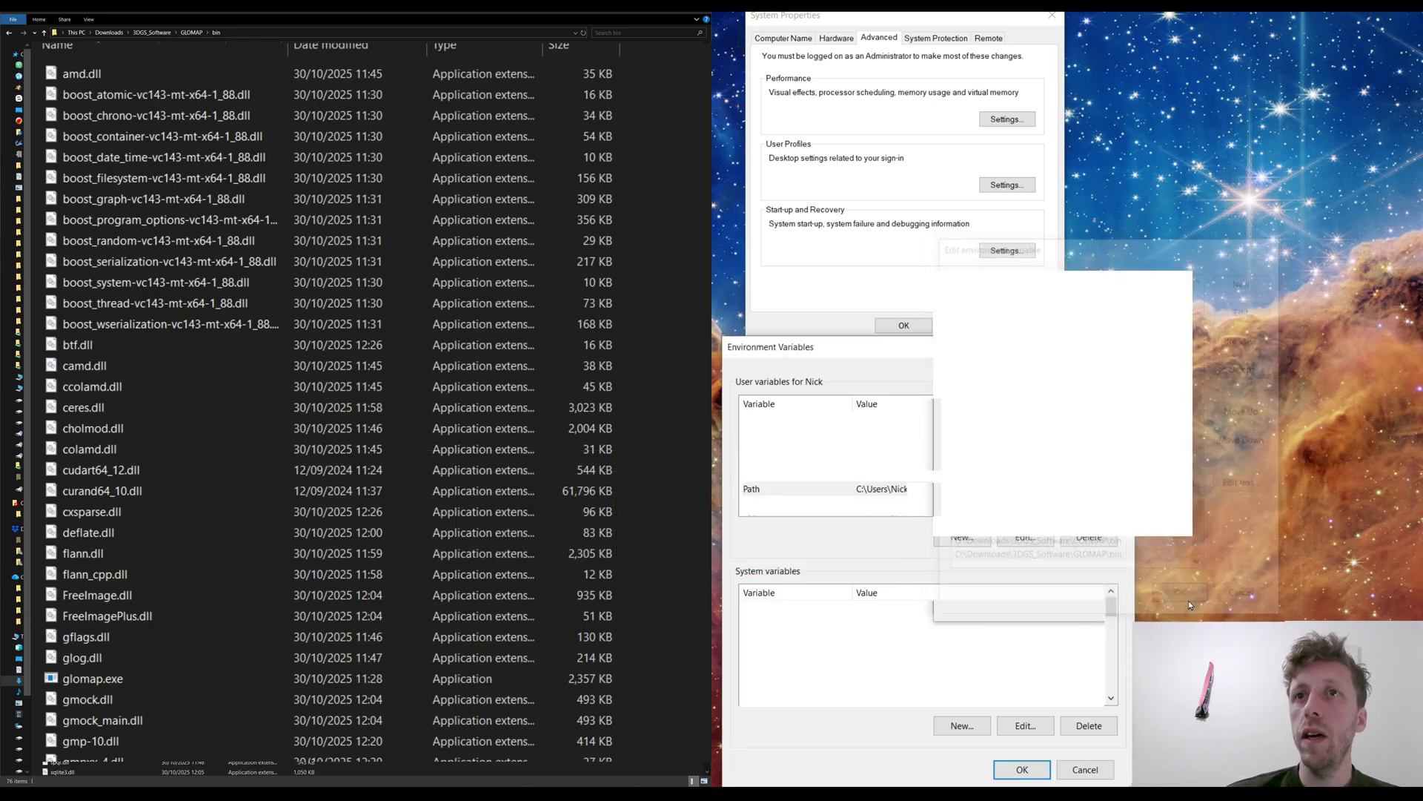
left_click(1022, 769)
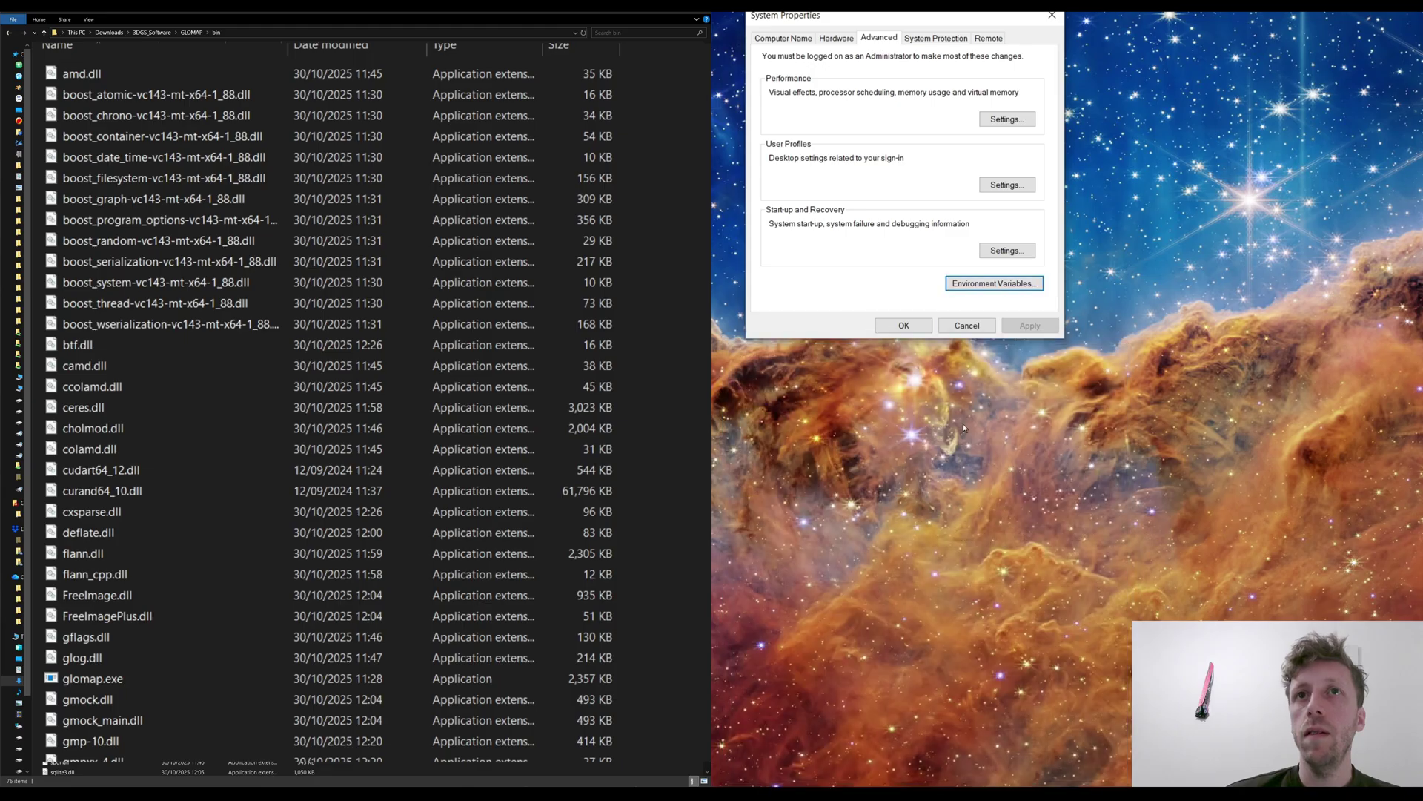
left_click(904, 326)
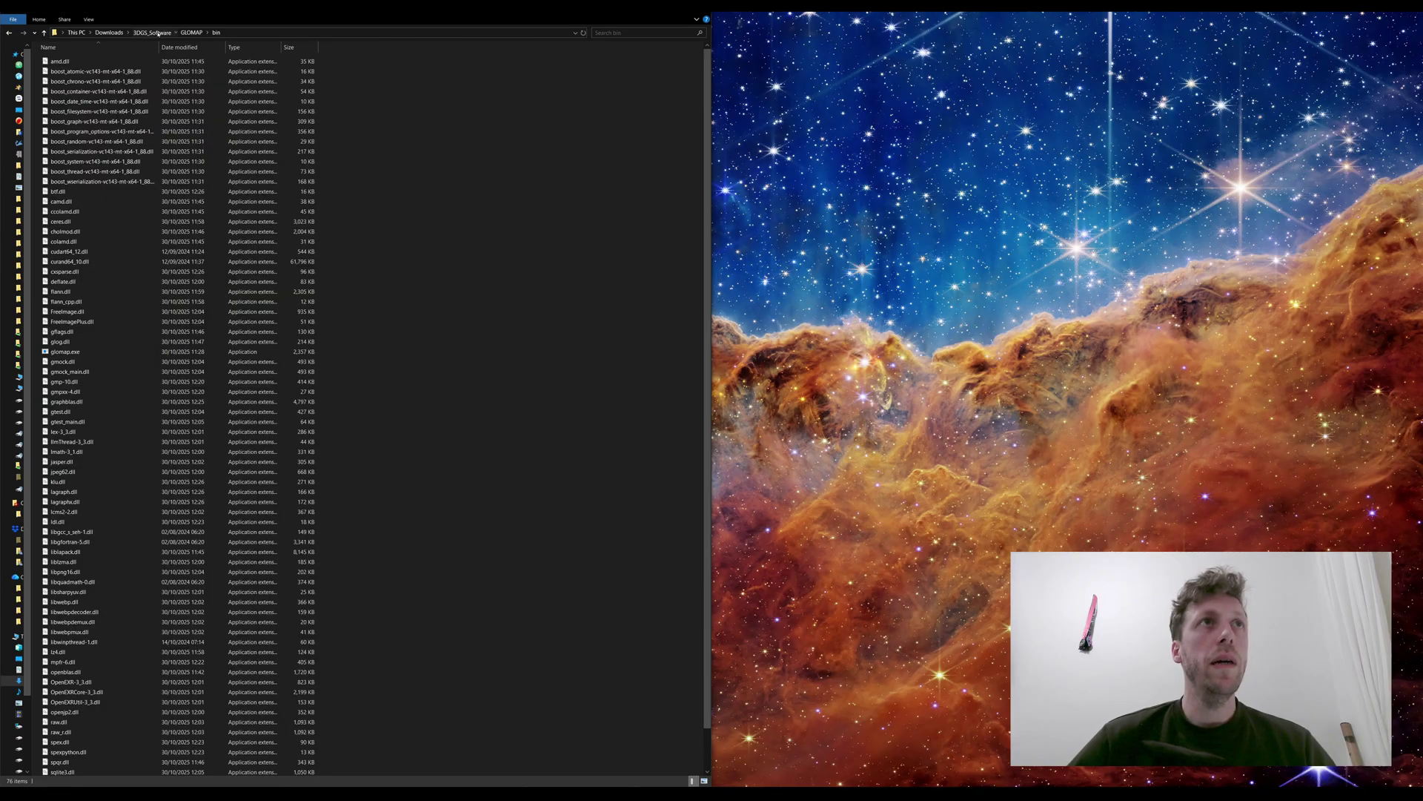
left_click(158, 33)
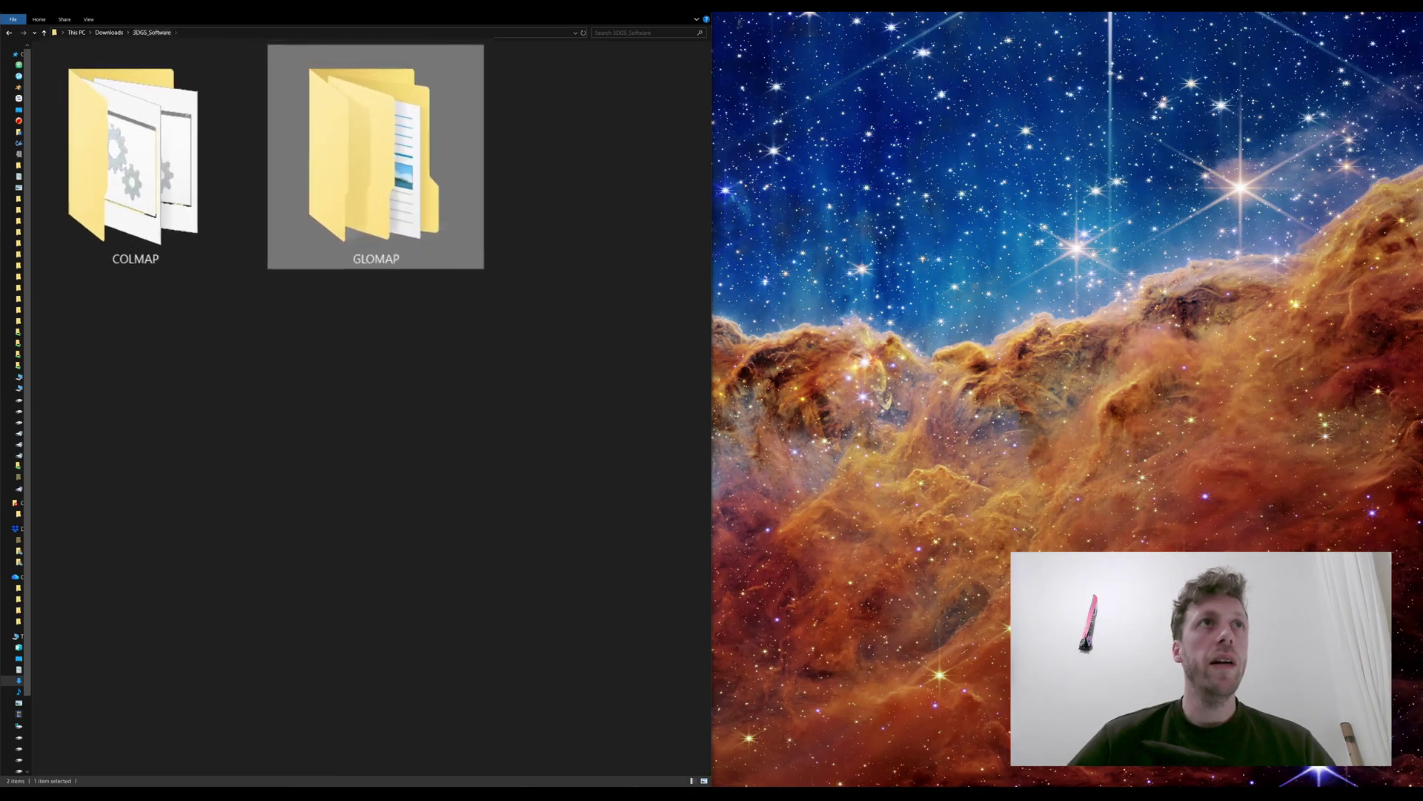
left_click(111, 143, "ctrl")
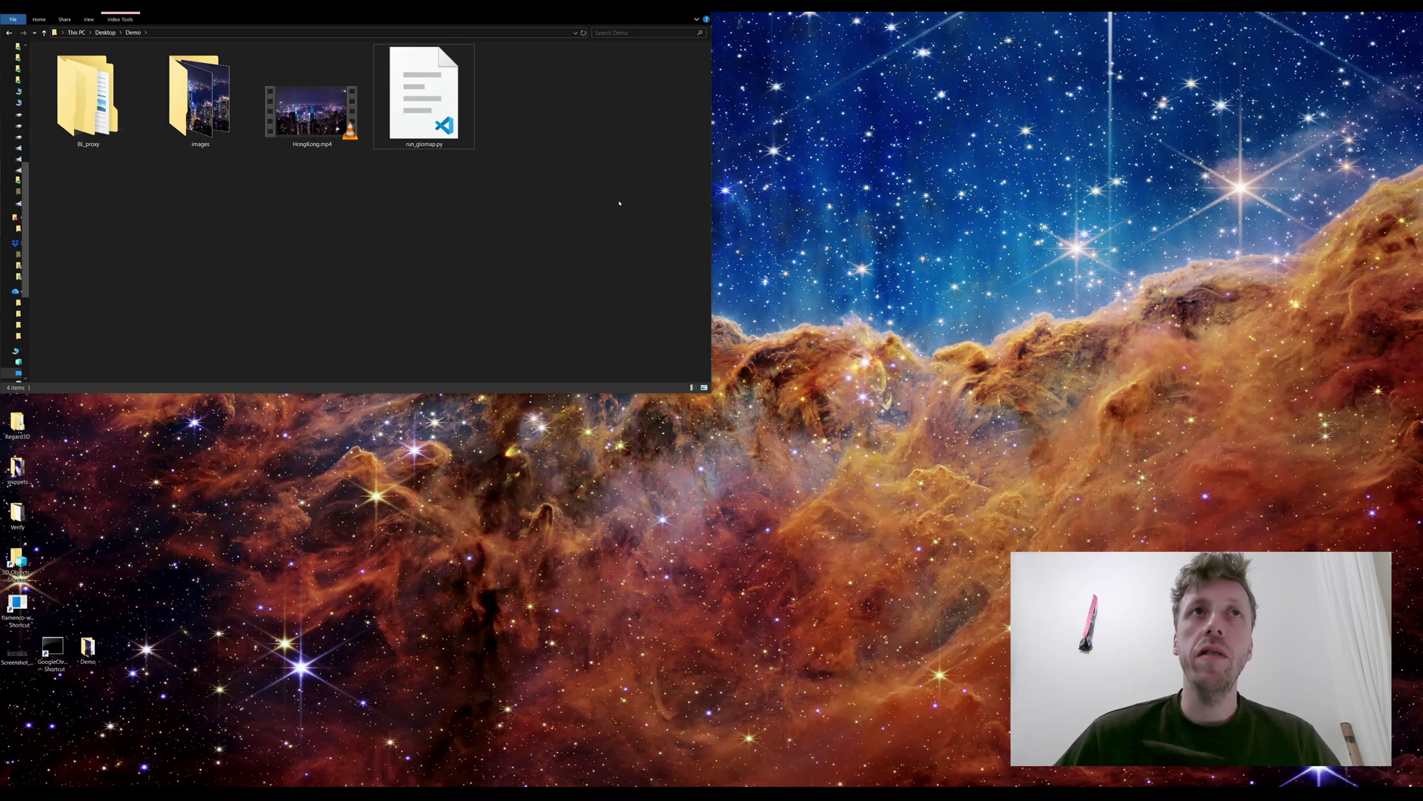
Step: Open a command prompt in the Demo folder that contains run_glomap.py and place its window beside the folder
left_click(426, 126)
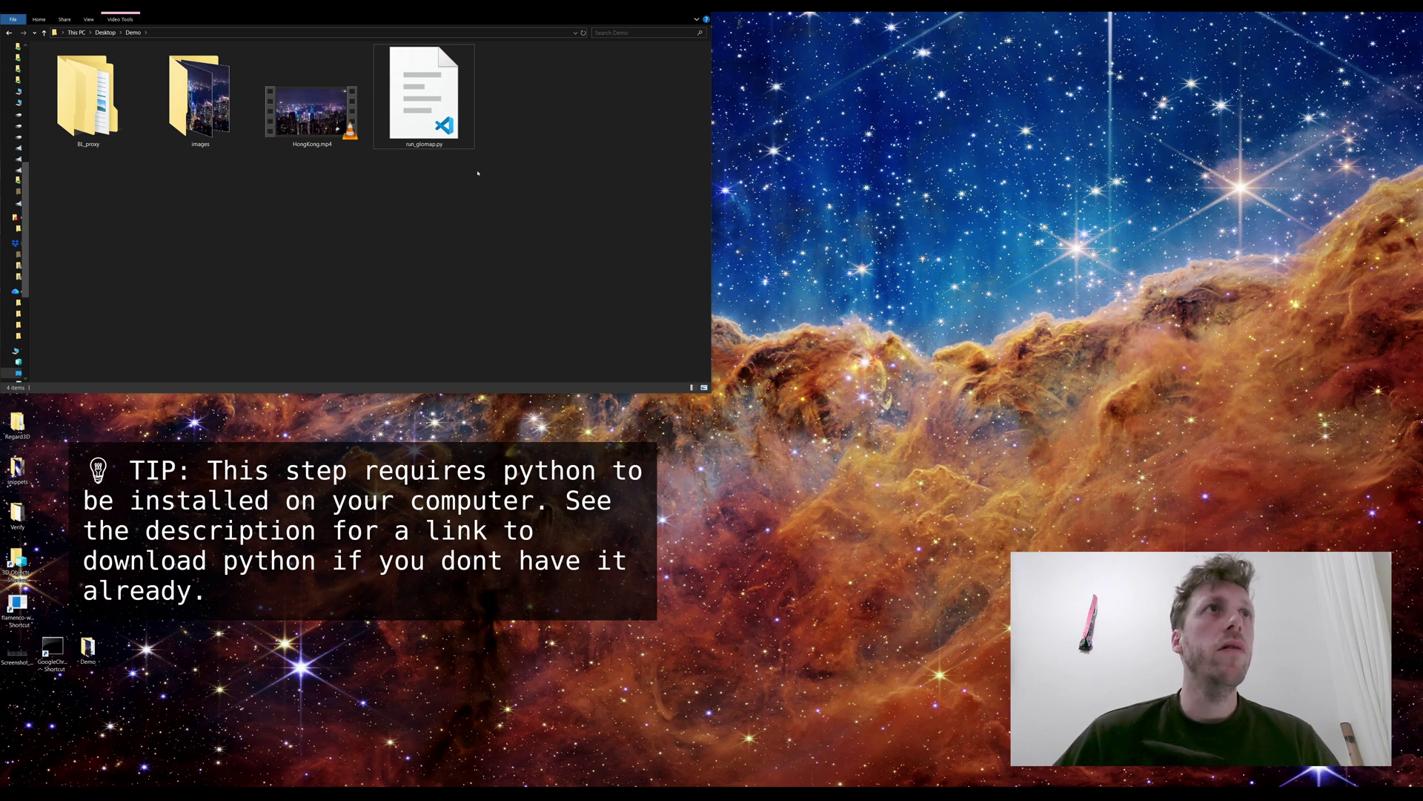
left_click(171, 32)
type("cmd.exe")
key("Return")
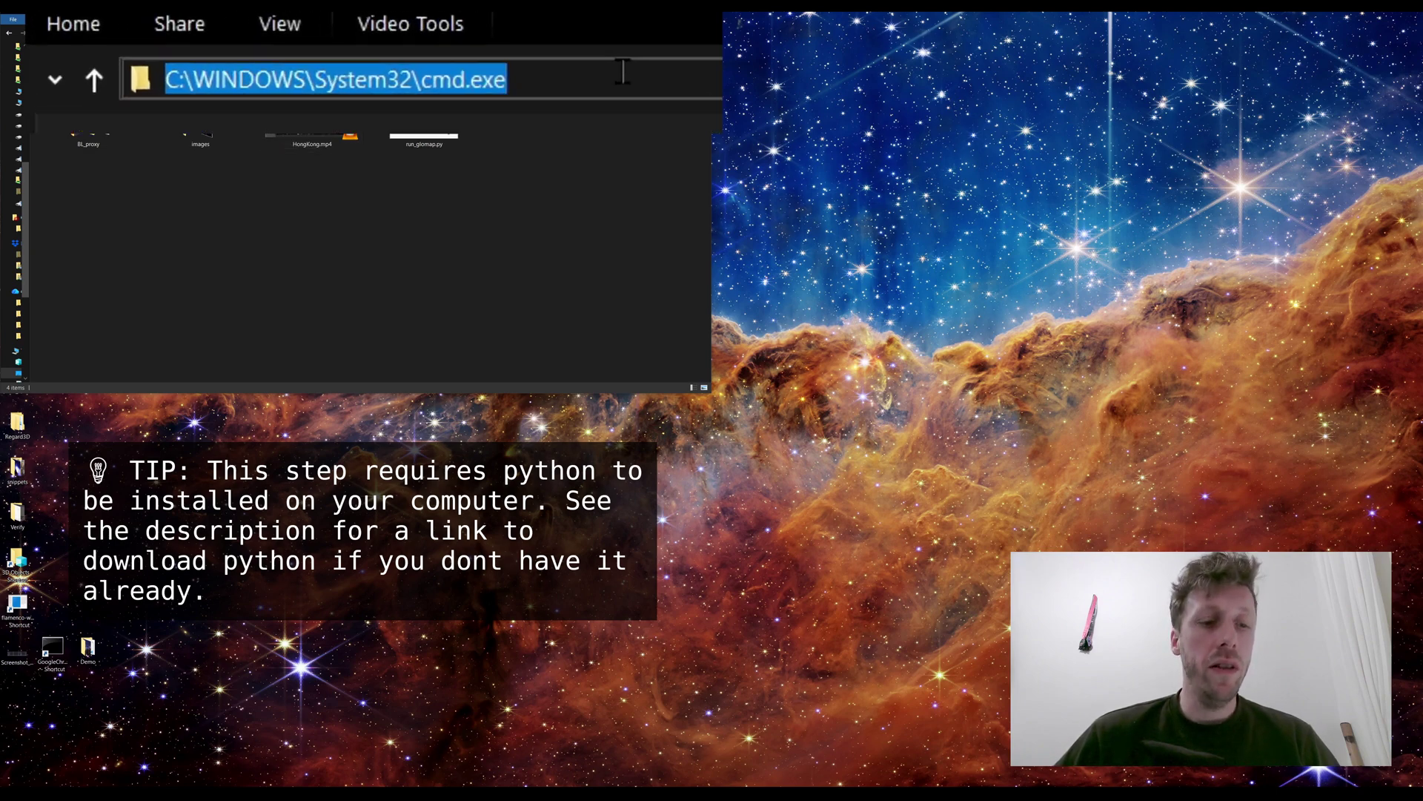
type("cmd")
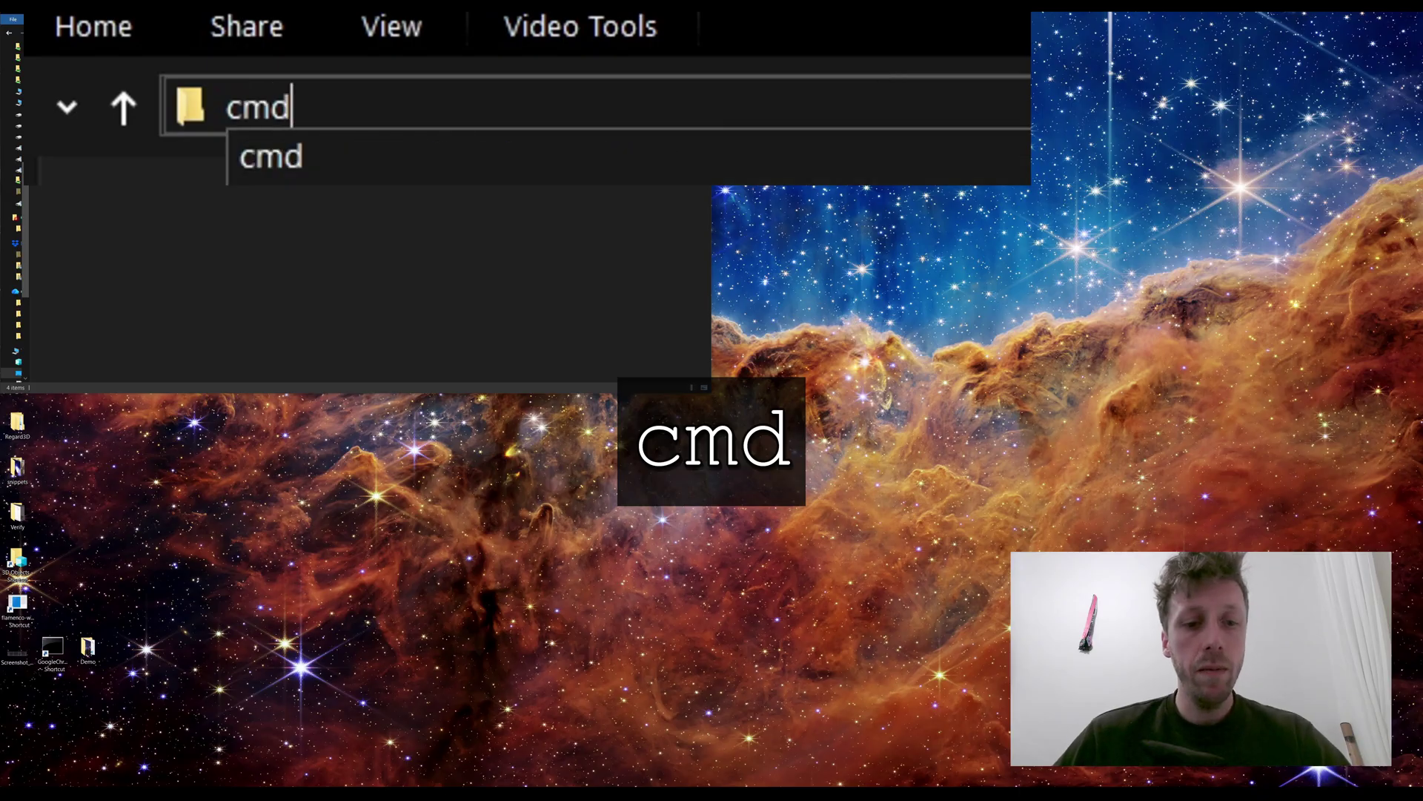
key("Return")
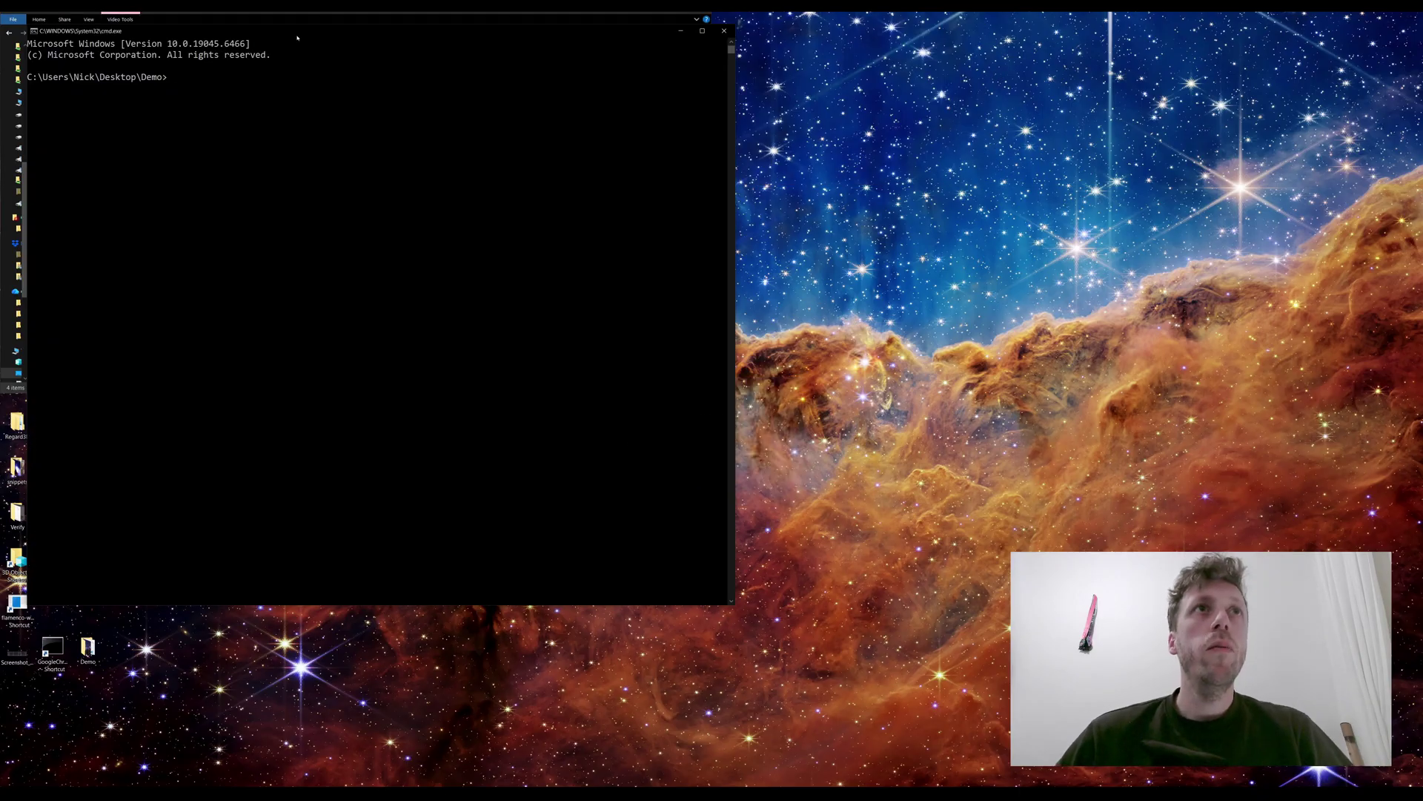
left_click_drag(282, 21, 1422, 240)
left_click(972, 224)
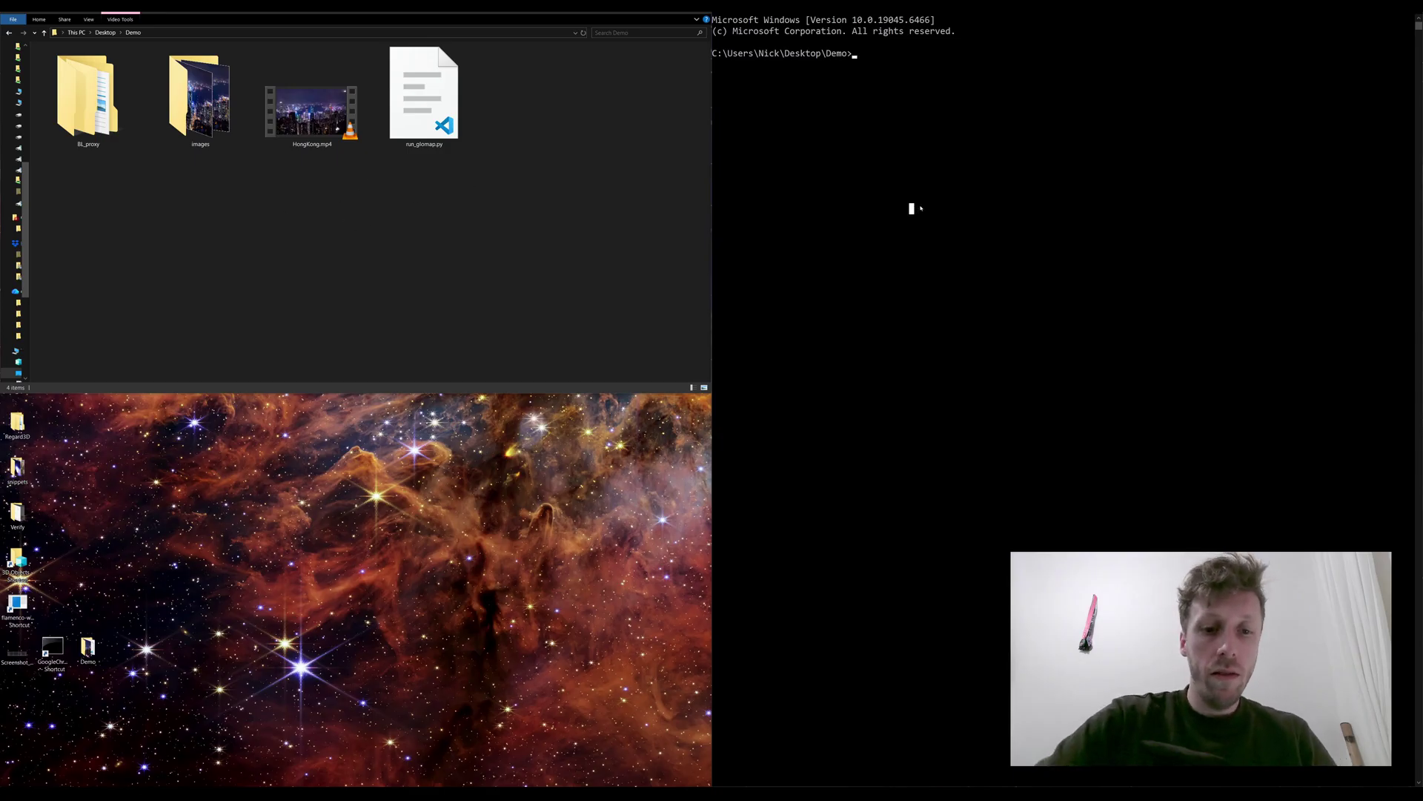
Step: Run python run_glomap.py with --image_path set to the Demo\images folder, and check the total processing time in the output
type("python ru")
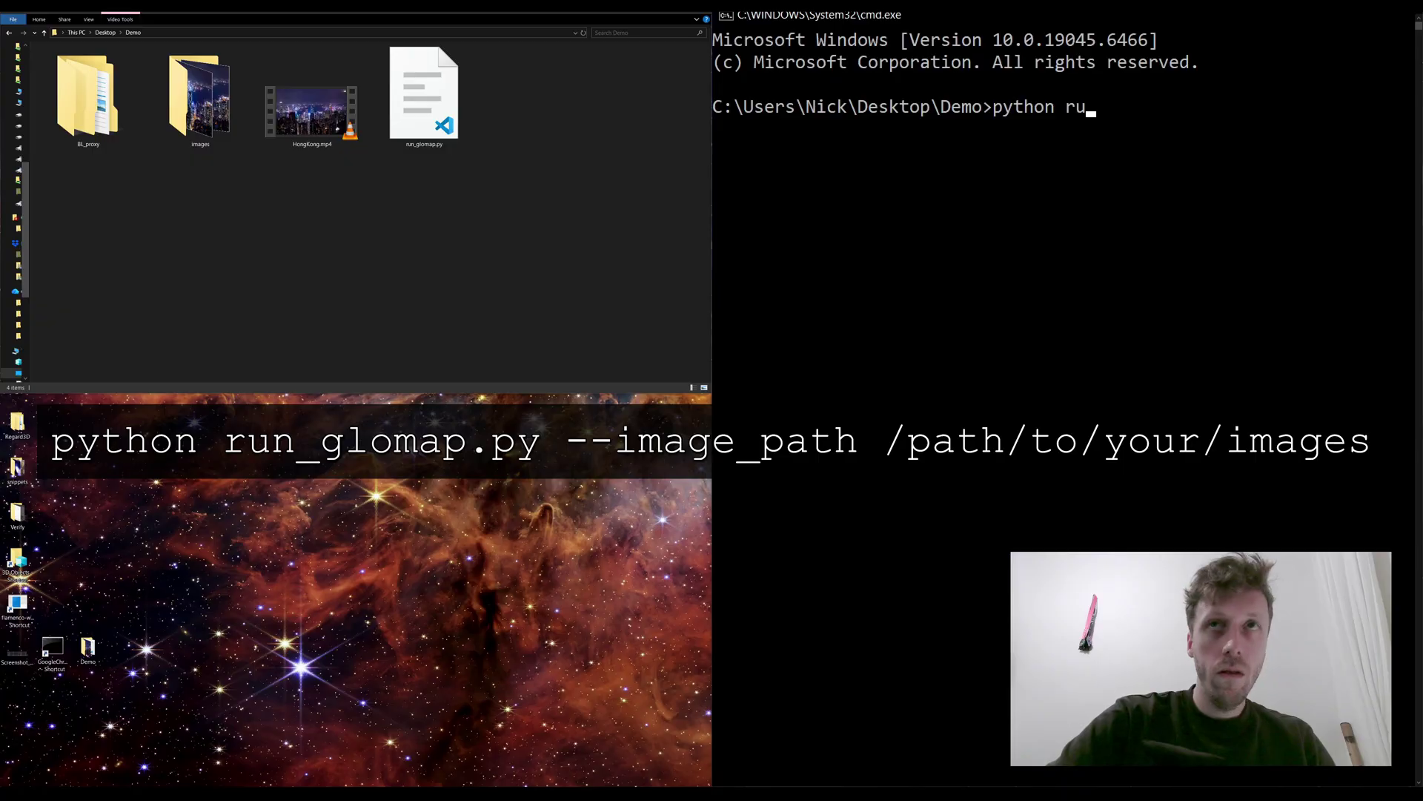
type("n_glomap.py")
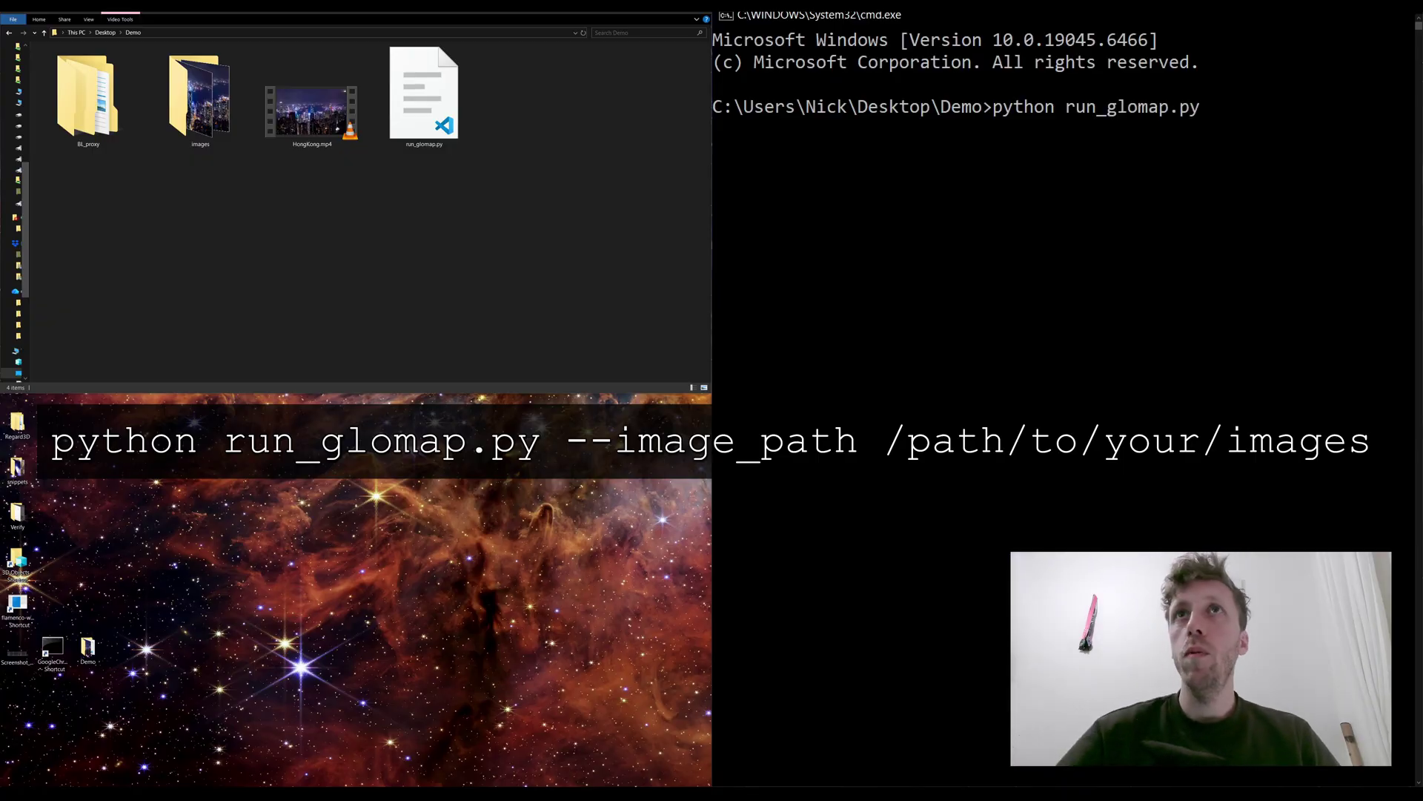
left_click(199, 96)
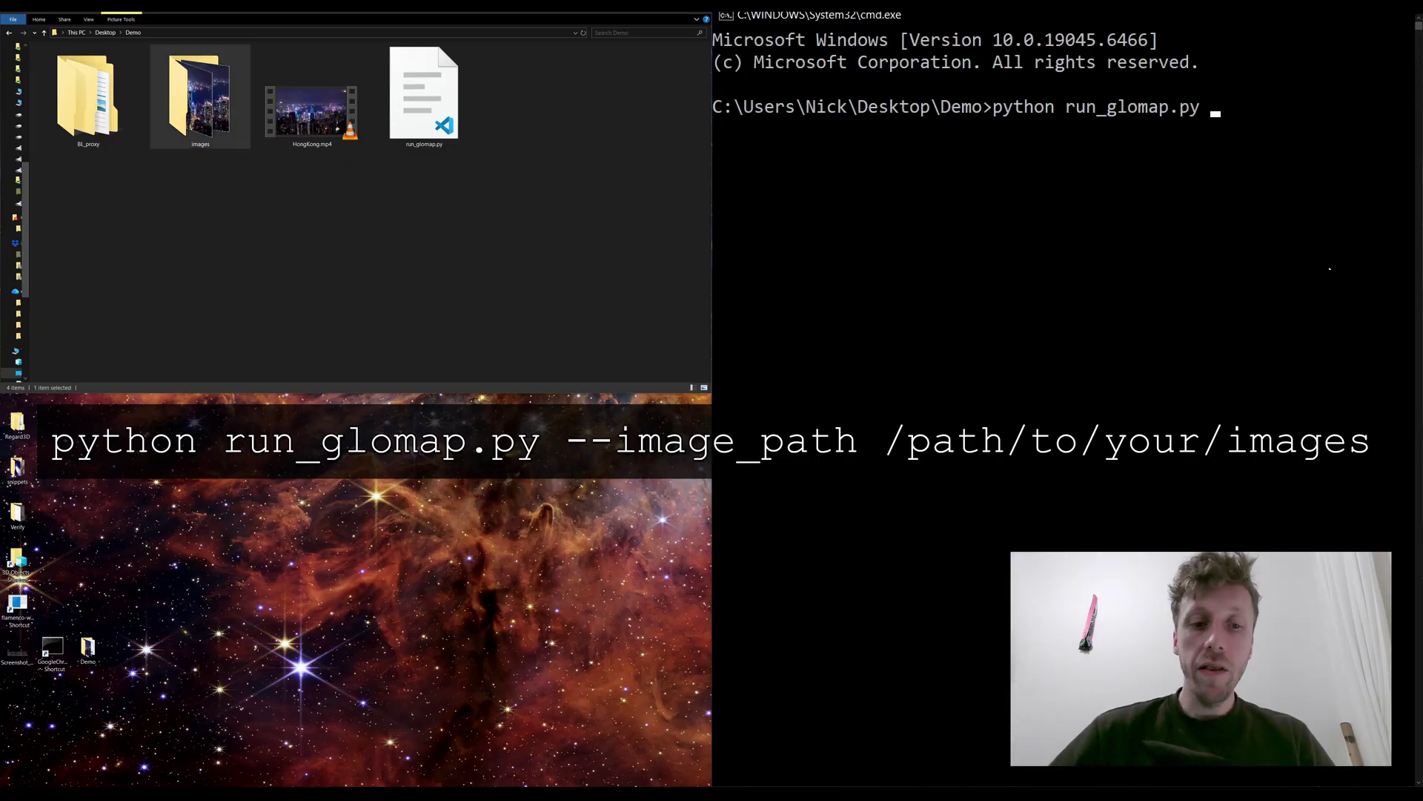
type("p.py --imag")
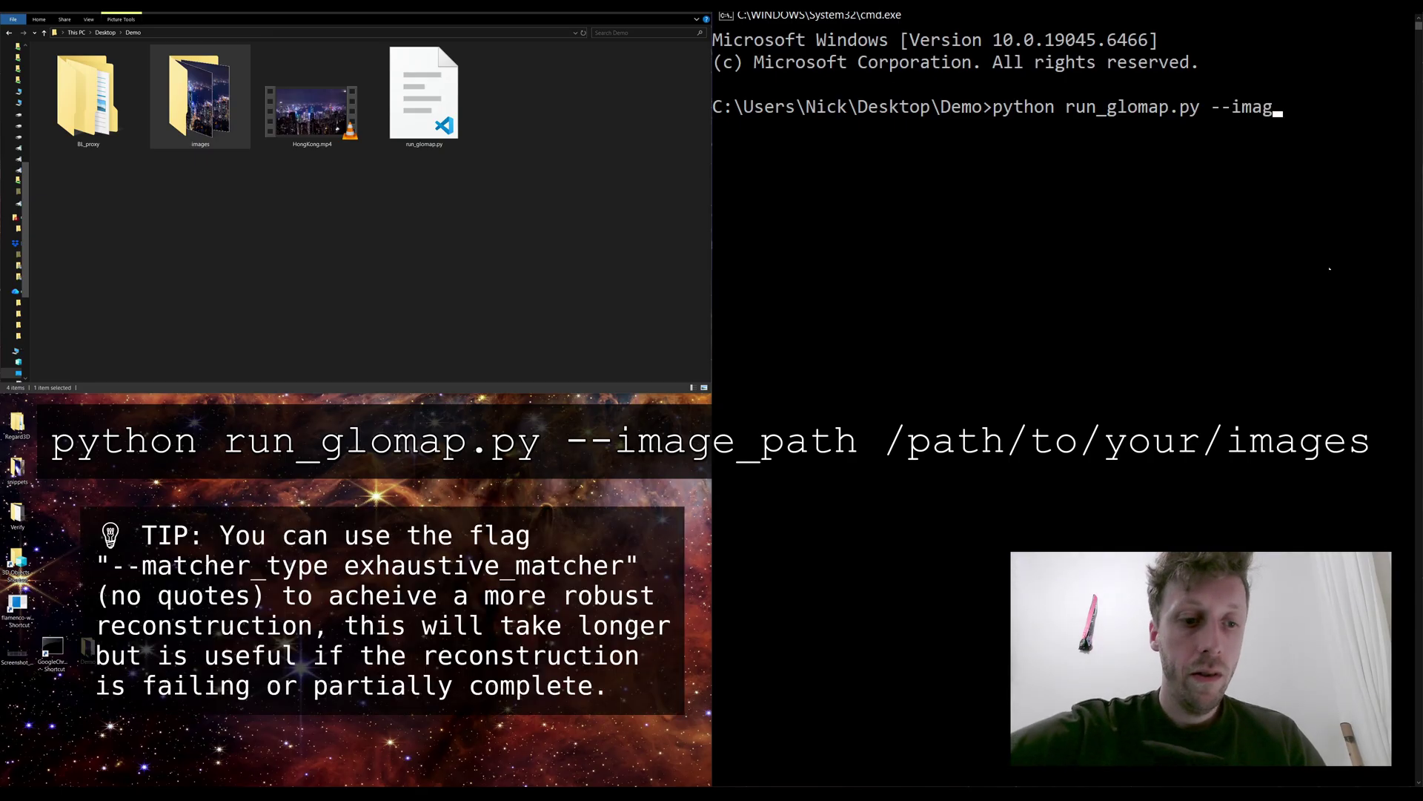
type("e_path")
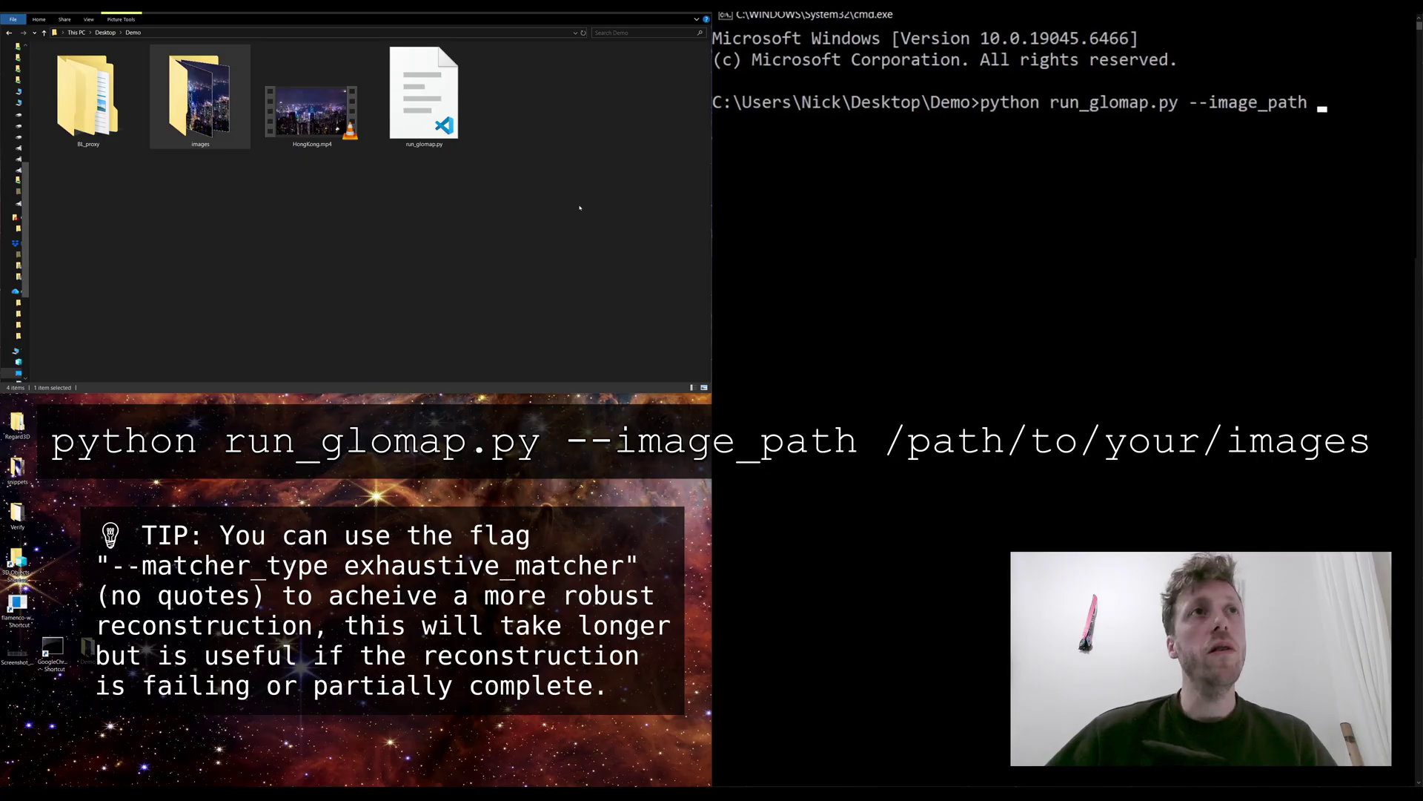
left_click_drag(221, 142, 1223, 161)
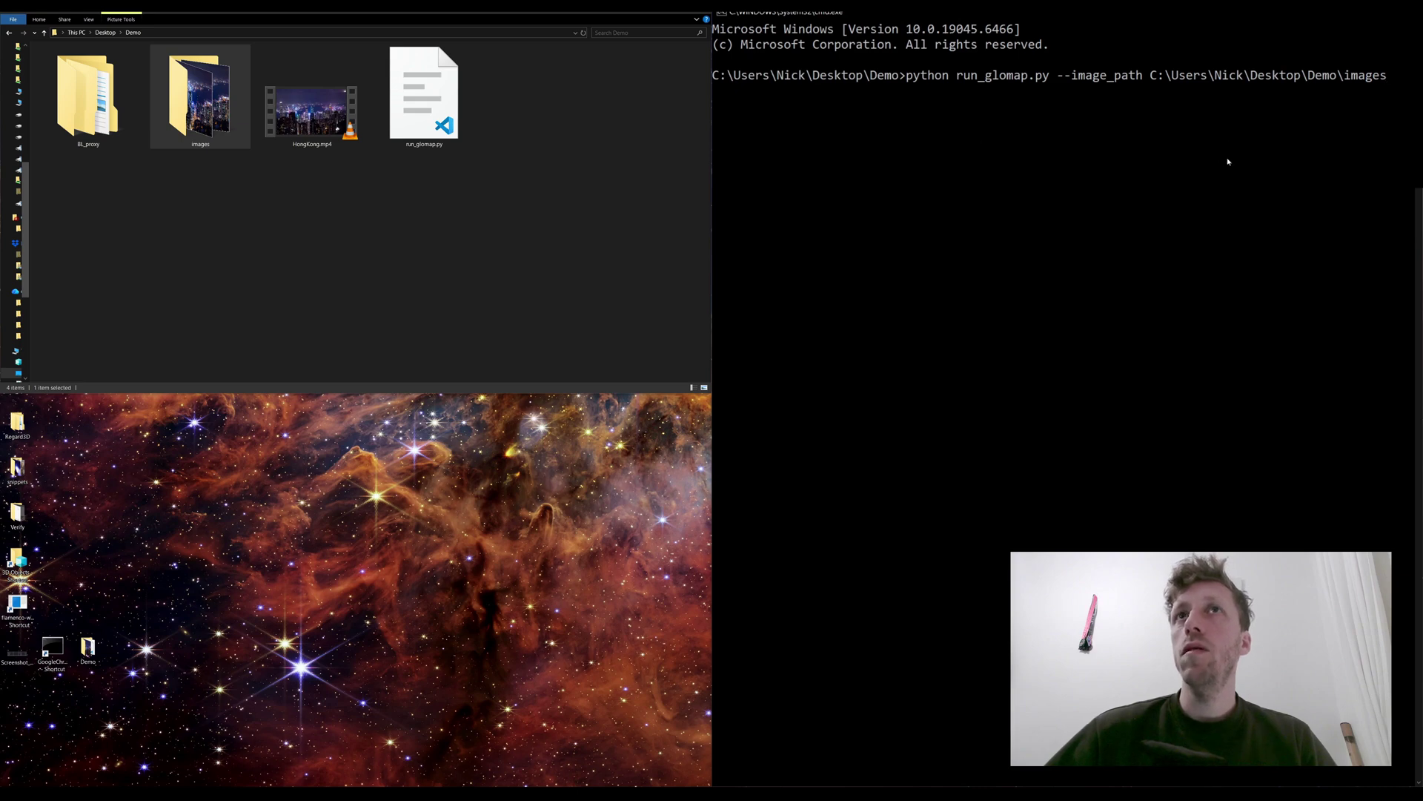
left_click(1227, 160)
key("Return")
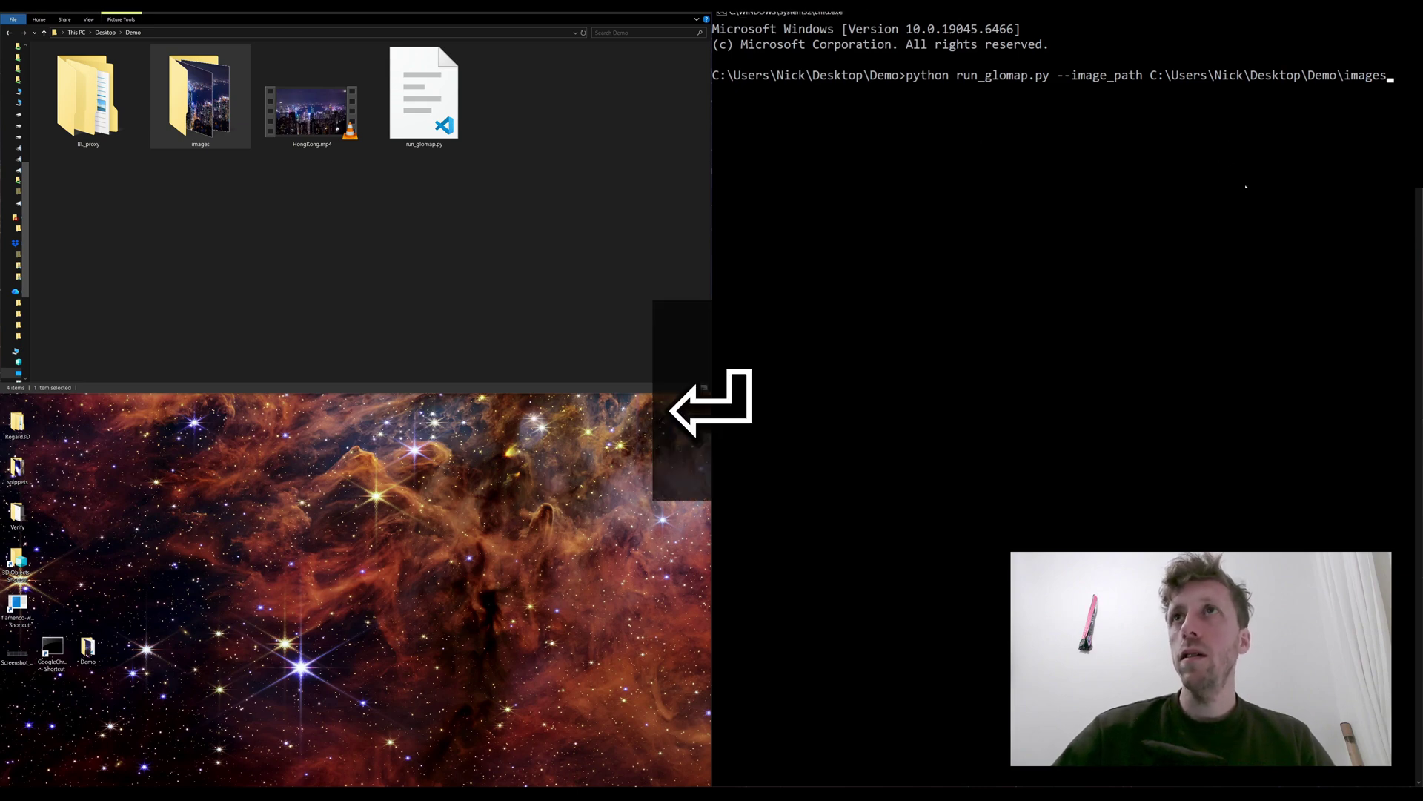
key("Return")
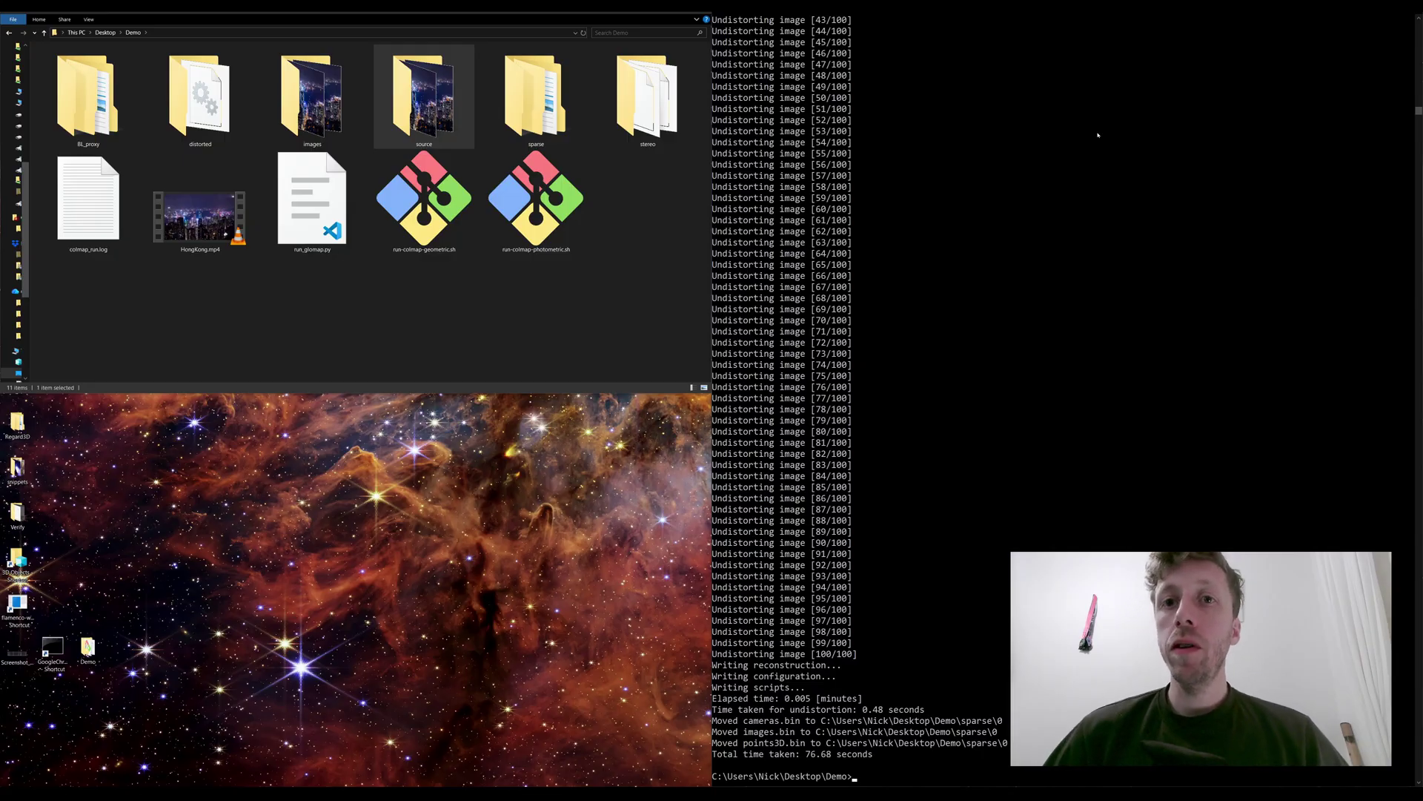
left_click_drag(800, 753, 875, 754)
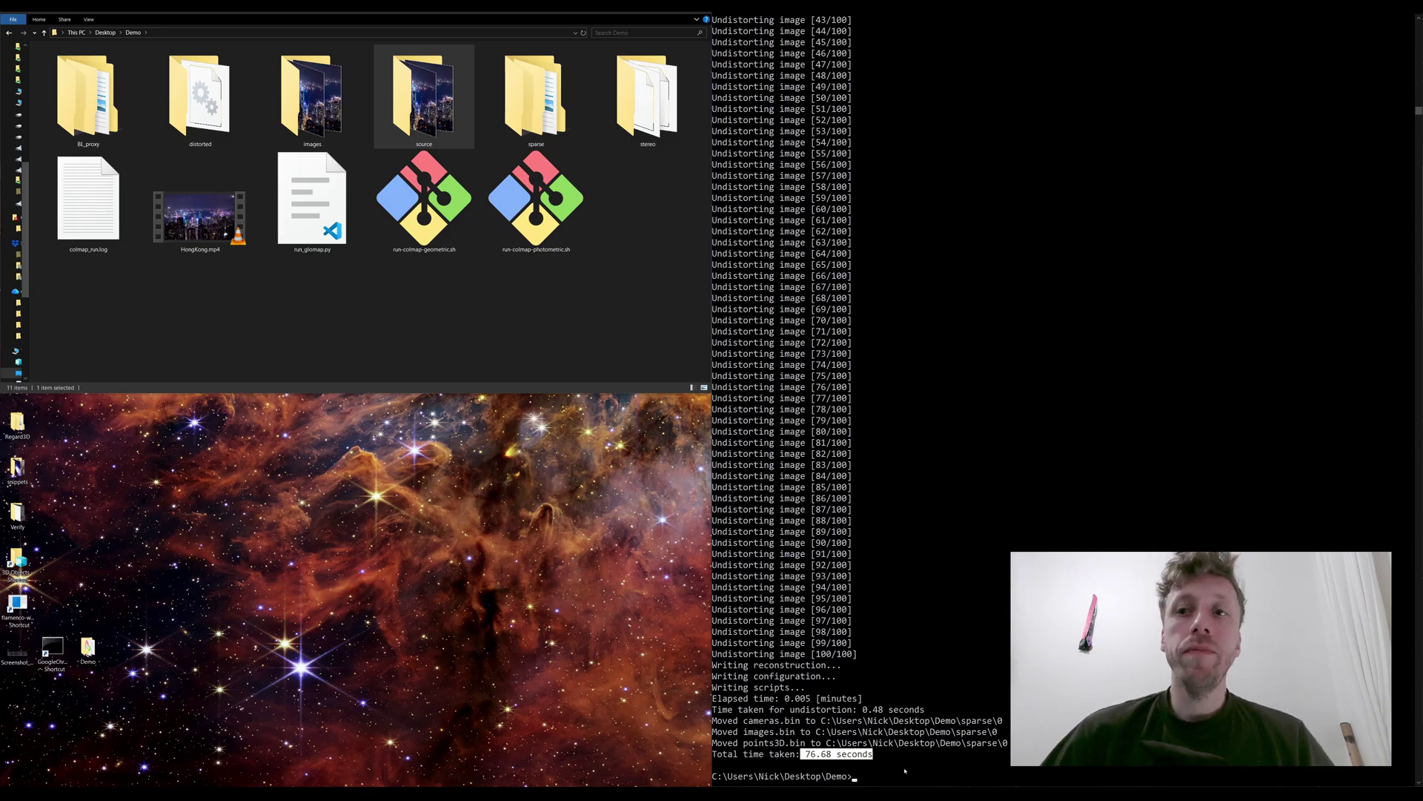
left_click(904, 770)
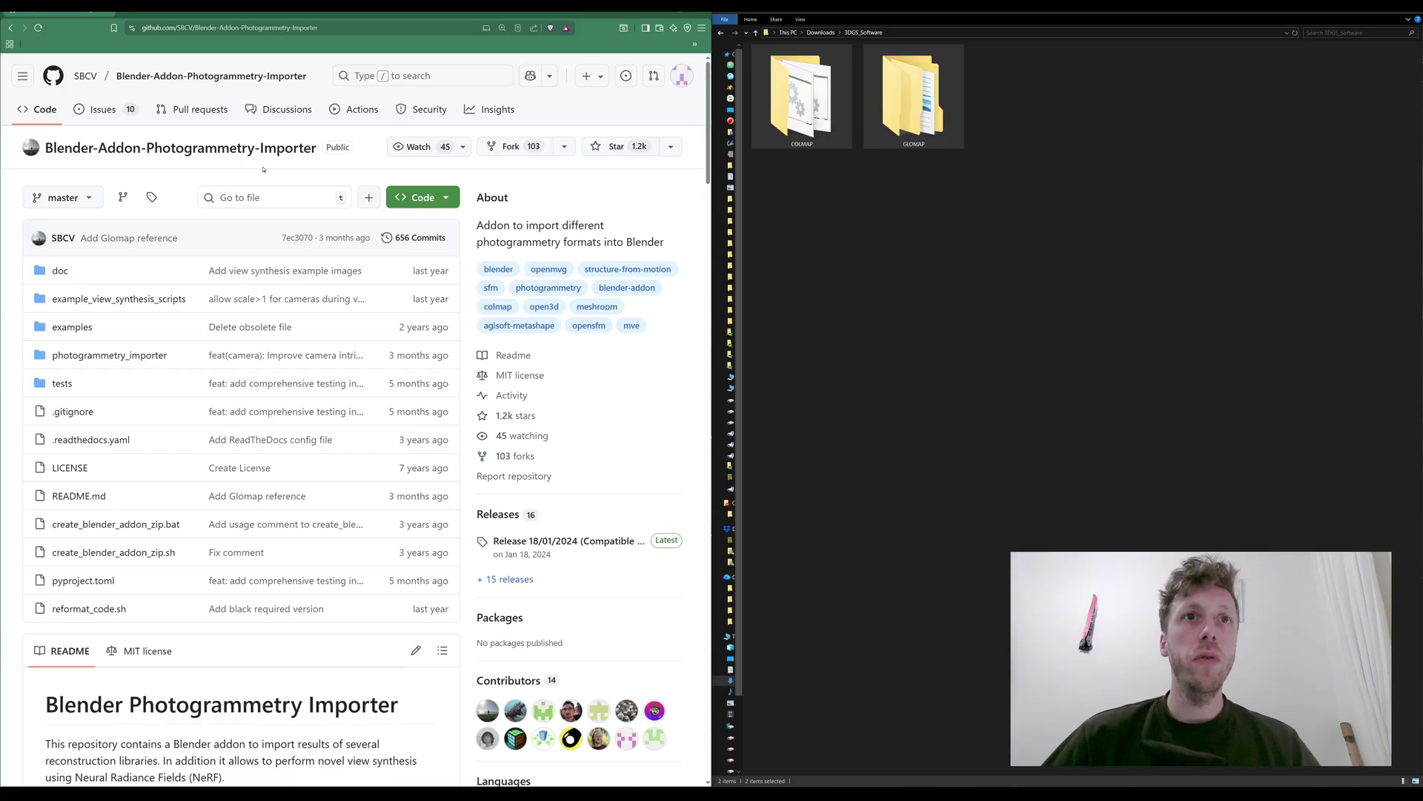
Step: Download photogrammetry_importer.zip from the latest release into 3DGS_Software, and install it in Blender as an enabled add-on
left_click(567, 544)
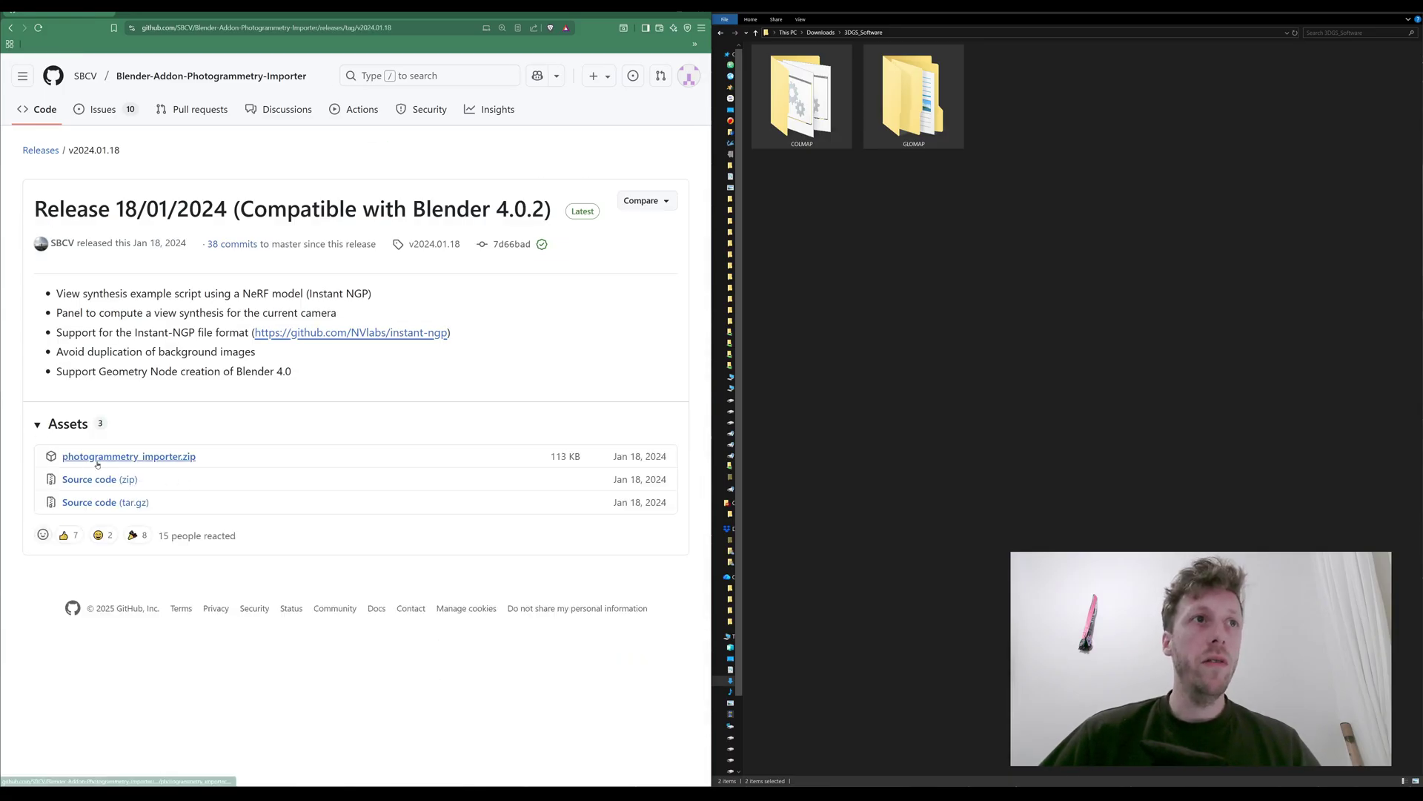
left_click(171, 458)
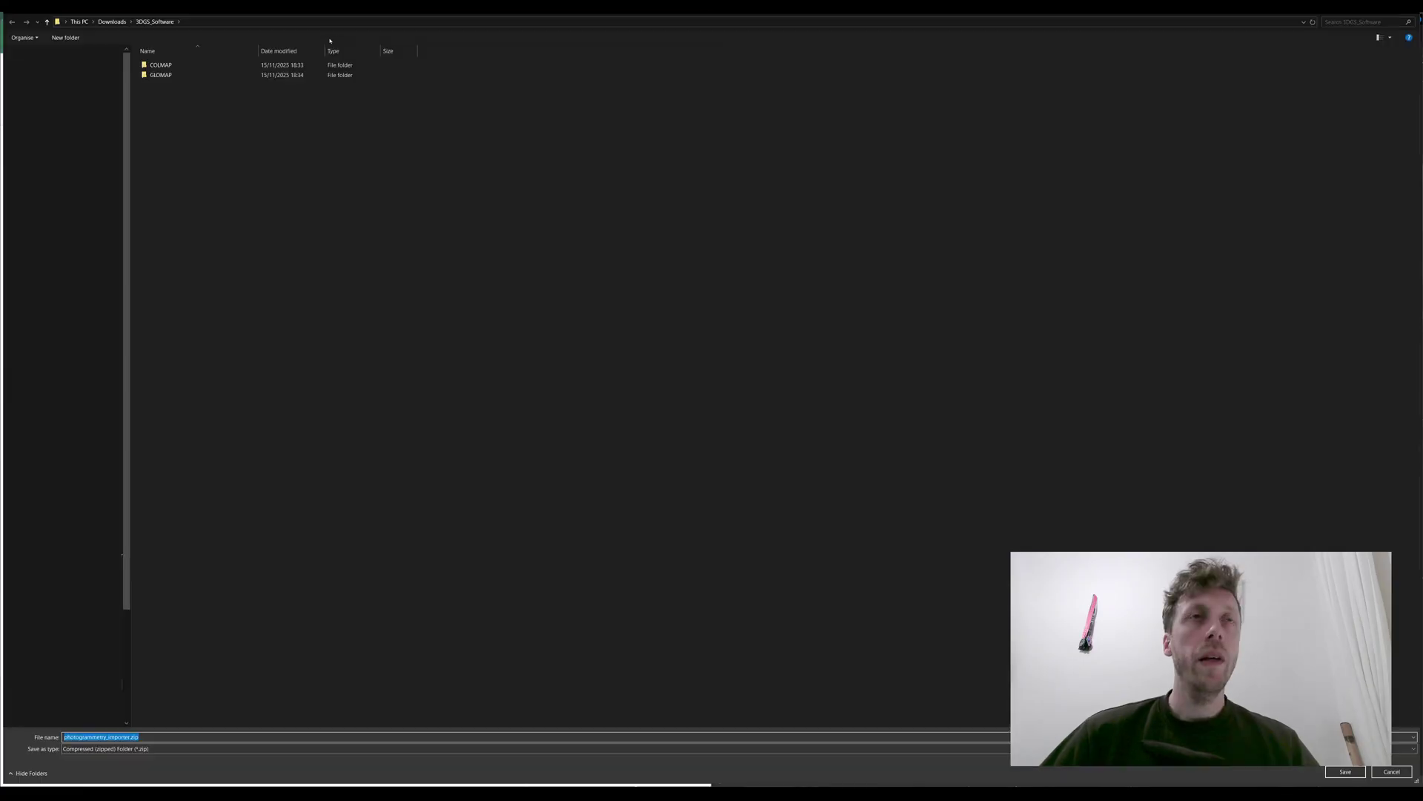
left_click(1346, 772)
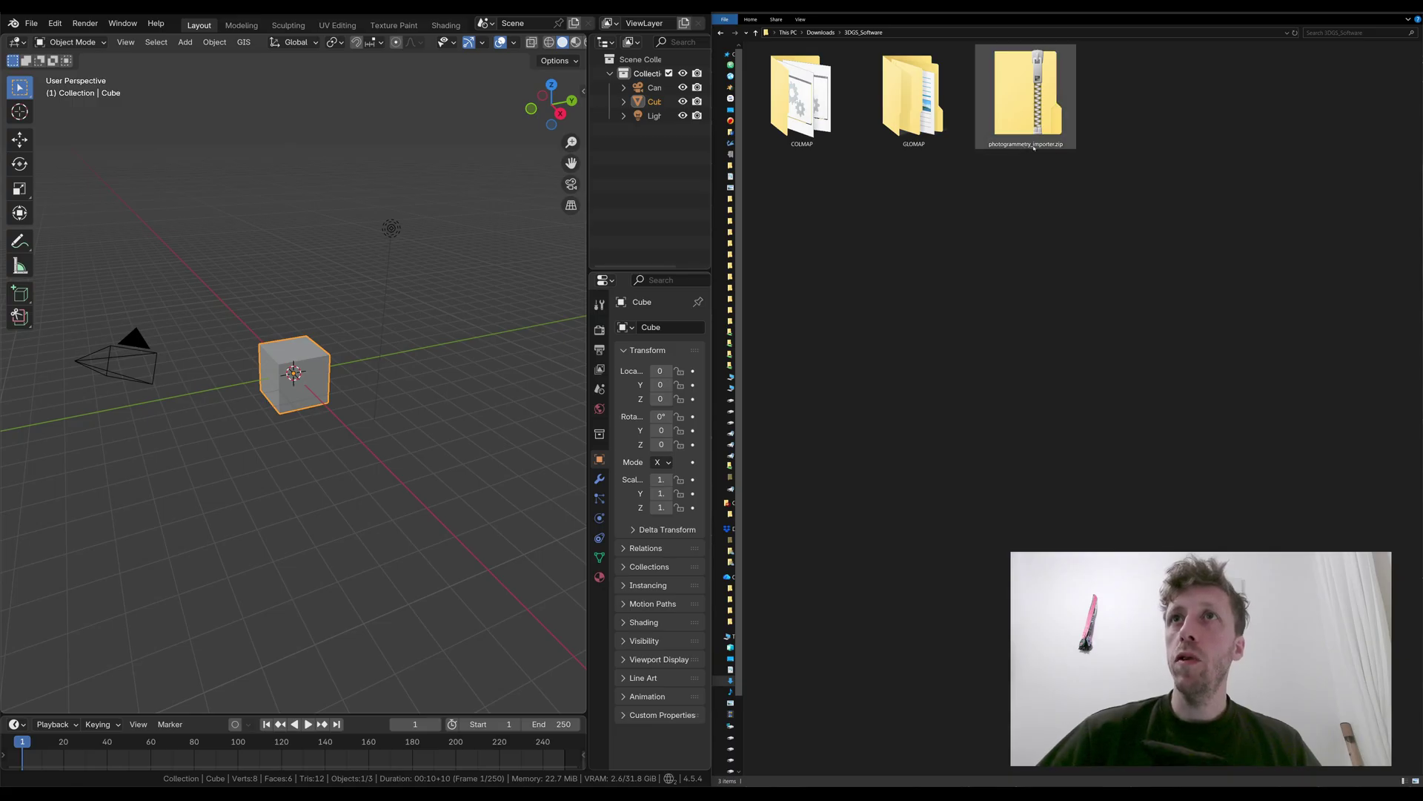
left_click_drag(1037, 125, 420, 261)
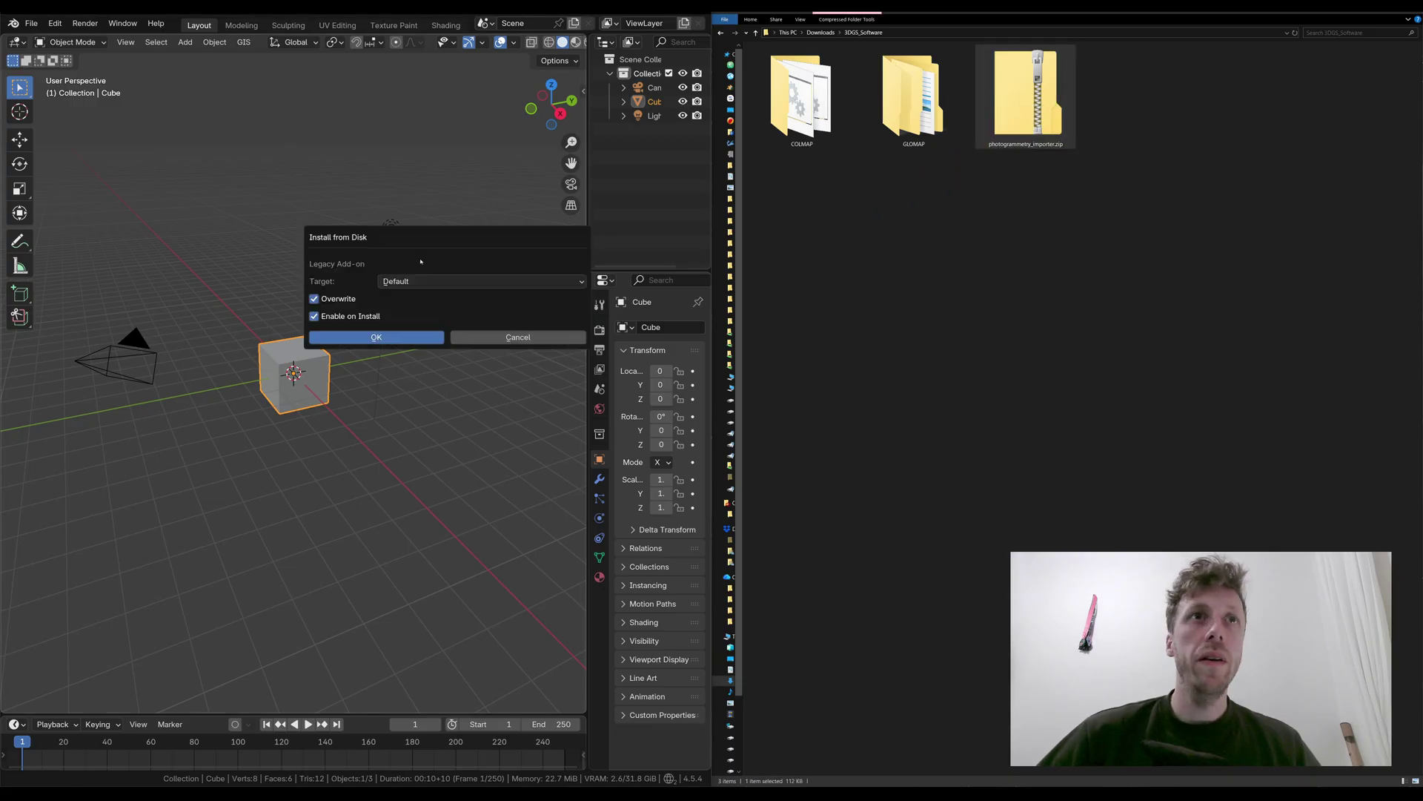
left_click(377, 337)
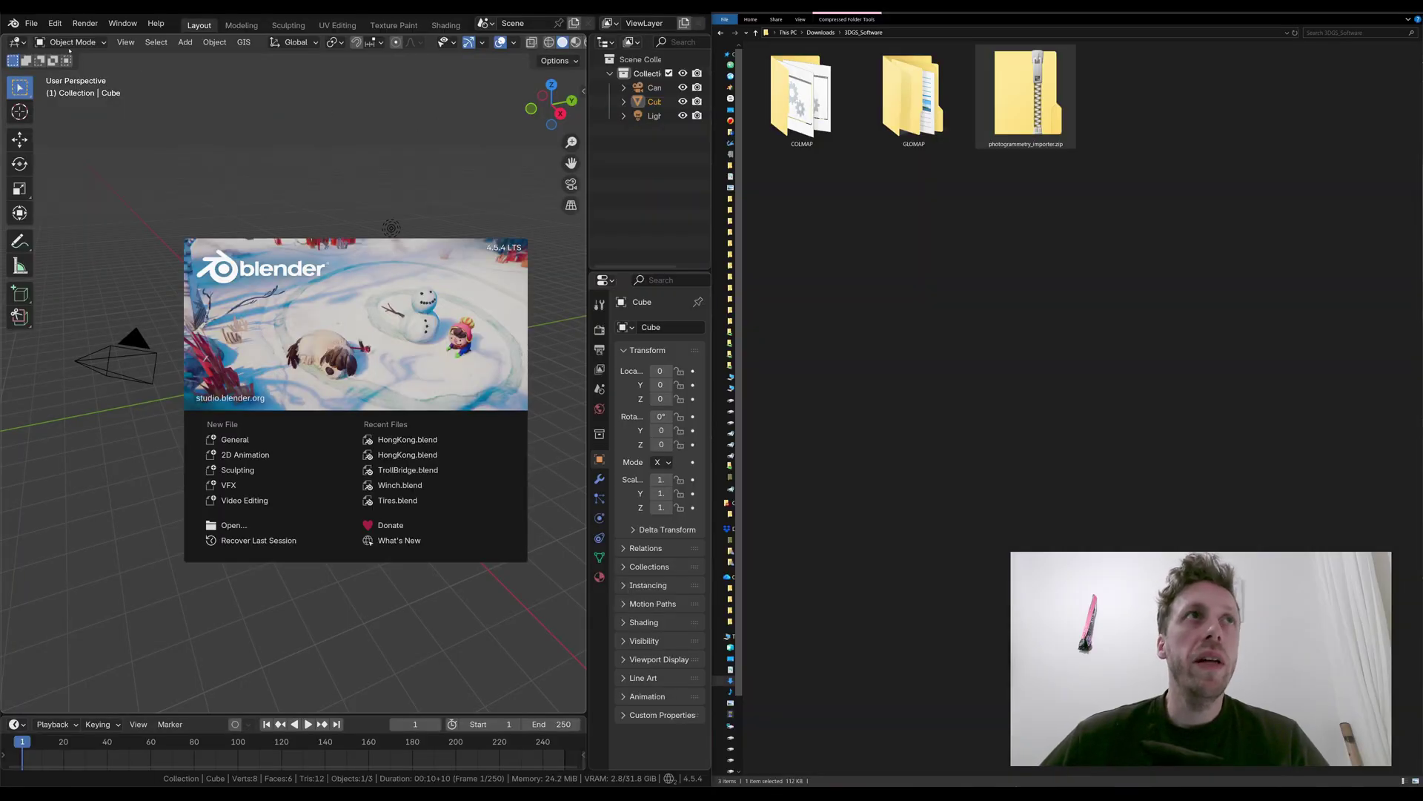
Step: Find the Photogrammetry Import Export Addon in Blender's add-on preferences and expand it to show its full dependency list
left_click(55, 23)
left_click(54, 23)
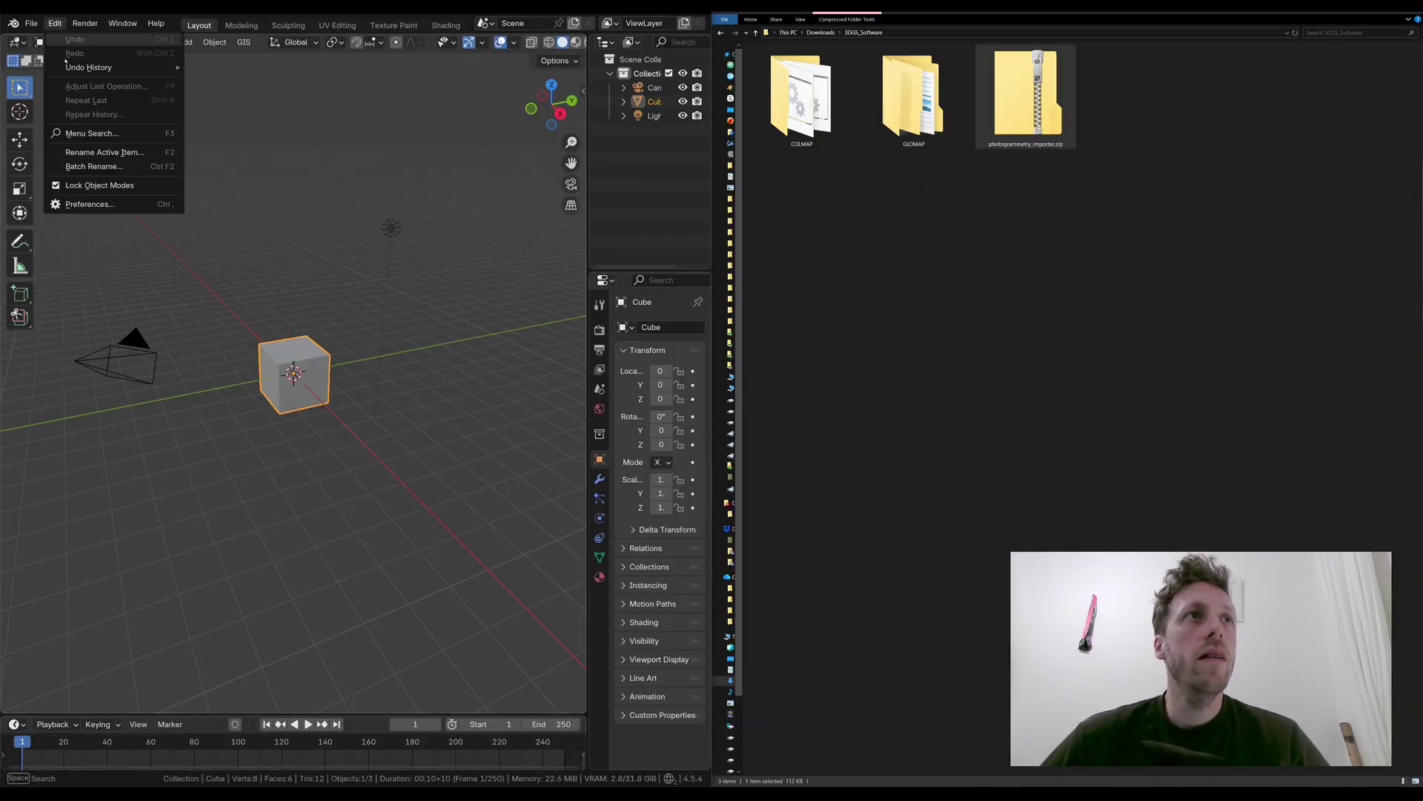
left_click(82, 205)
left_click(185, 37)
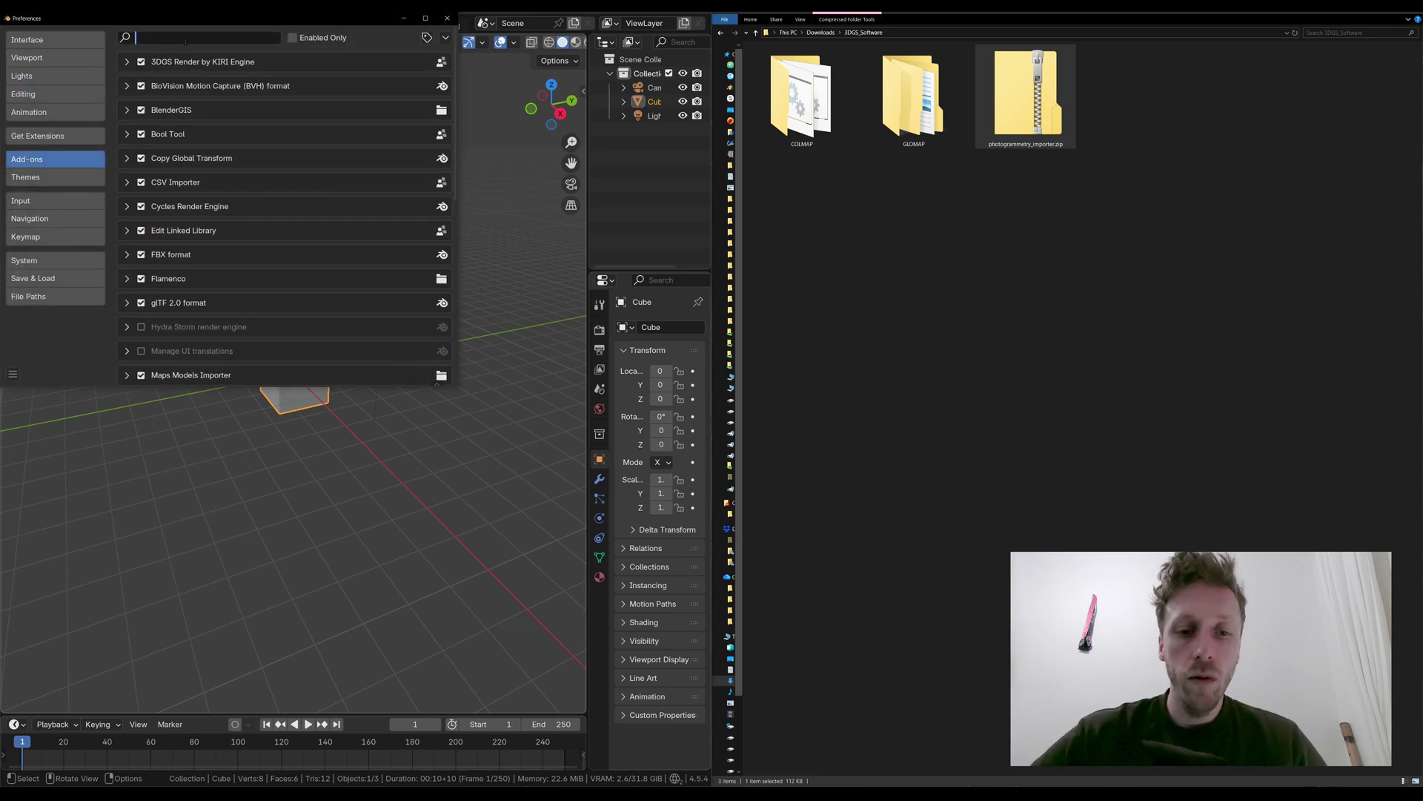
type("phot")
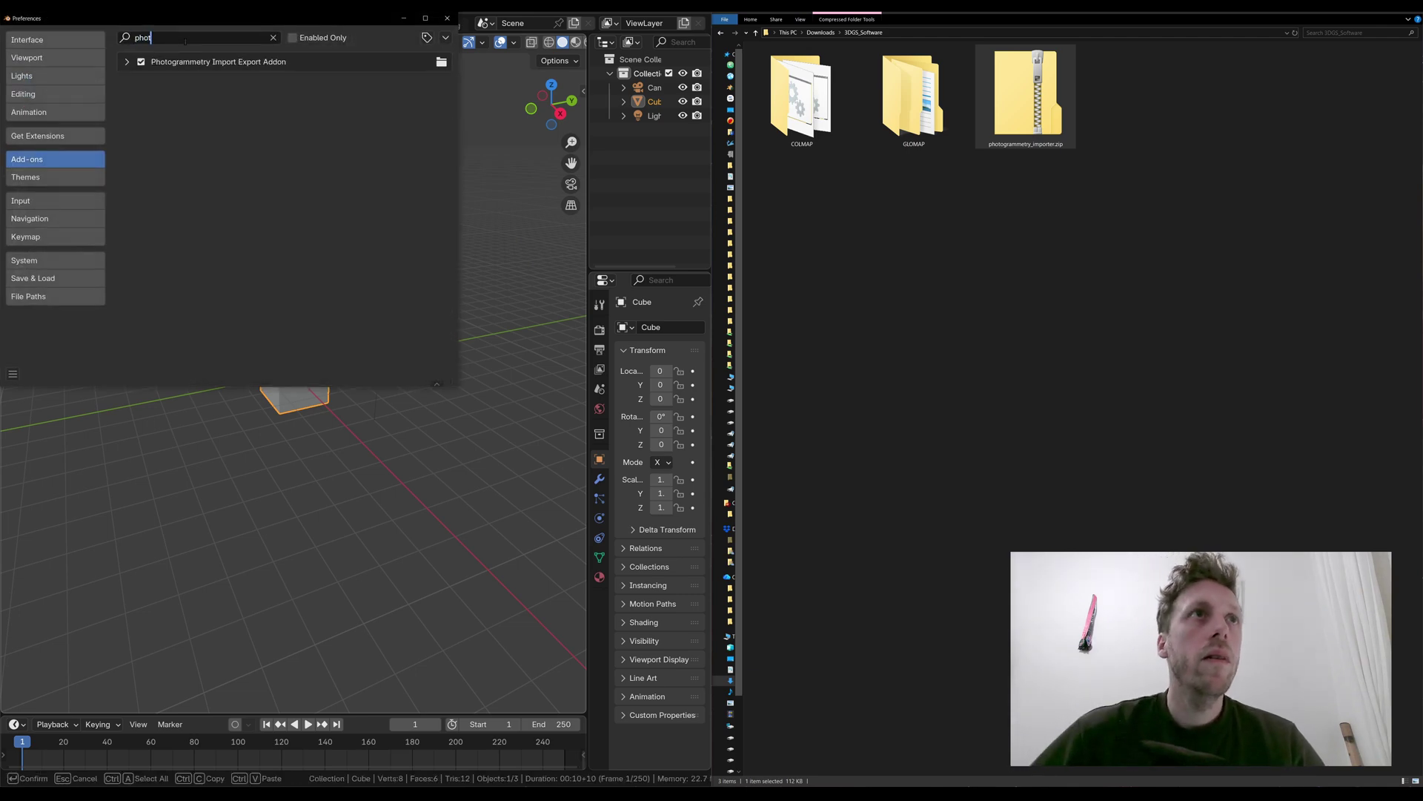
left_click(121, 63)
scroll(179, 167, "down", 4)
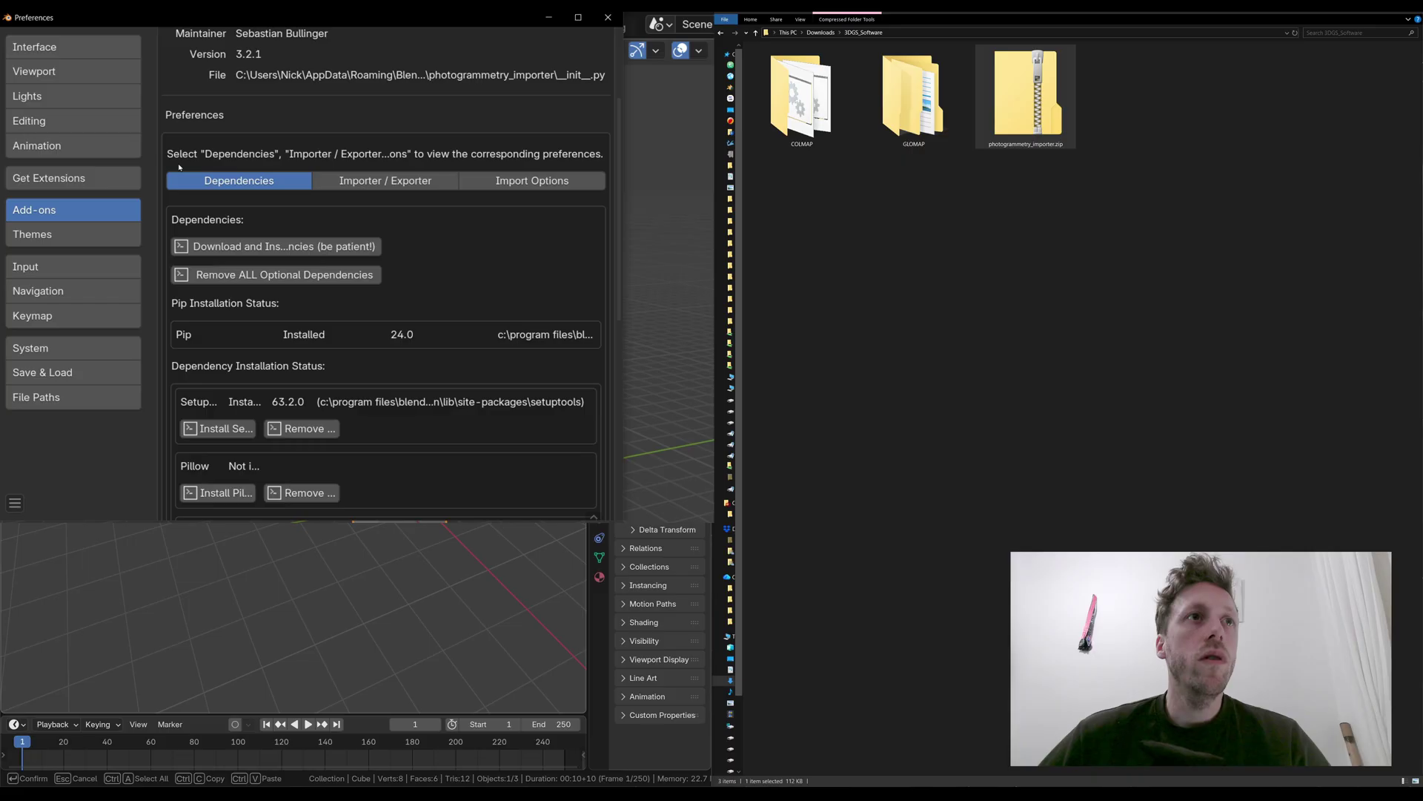
scroll(169, 167, "down", 3)
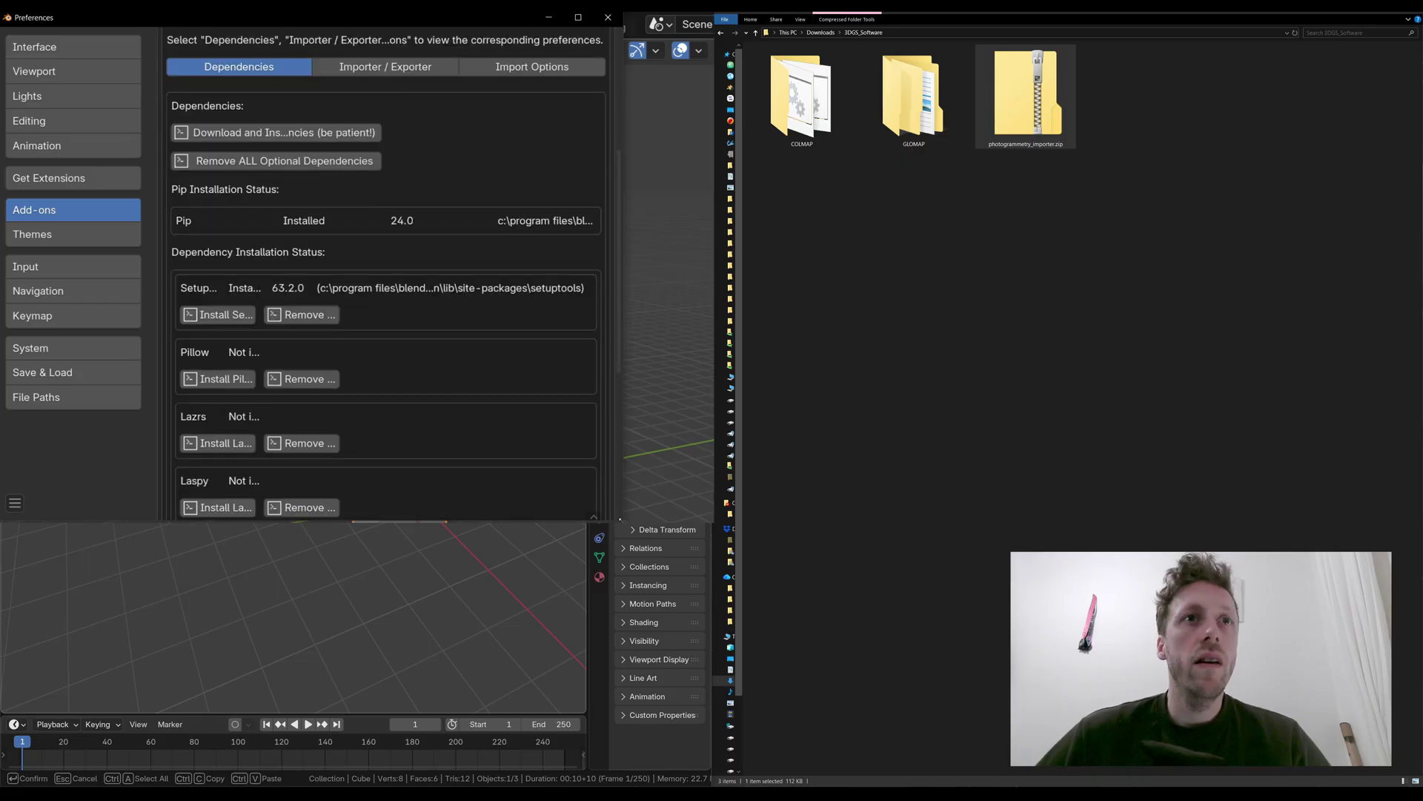
mouse_move(620, 519)
left_mouse_down()
mouse_move(901, 522)
mouse_move(633, 510)
left_mouse_up()
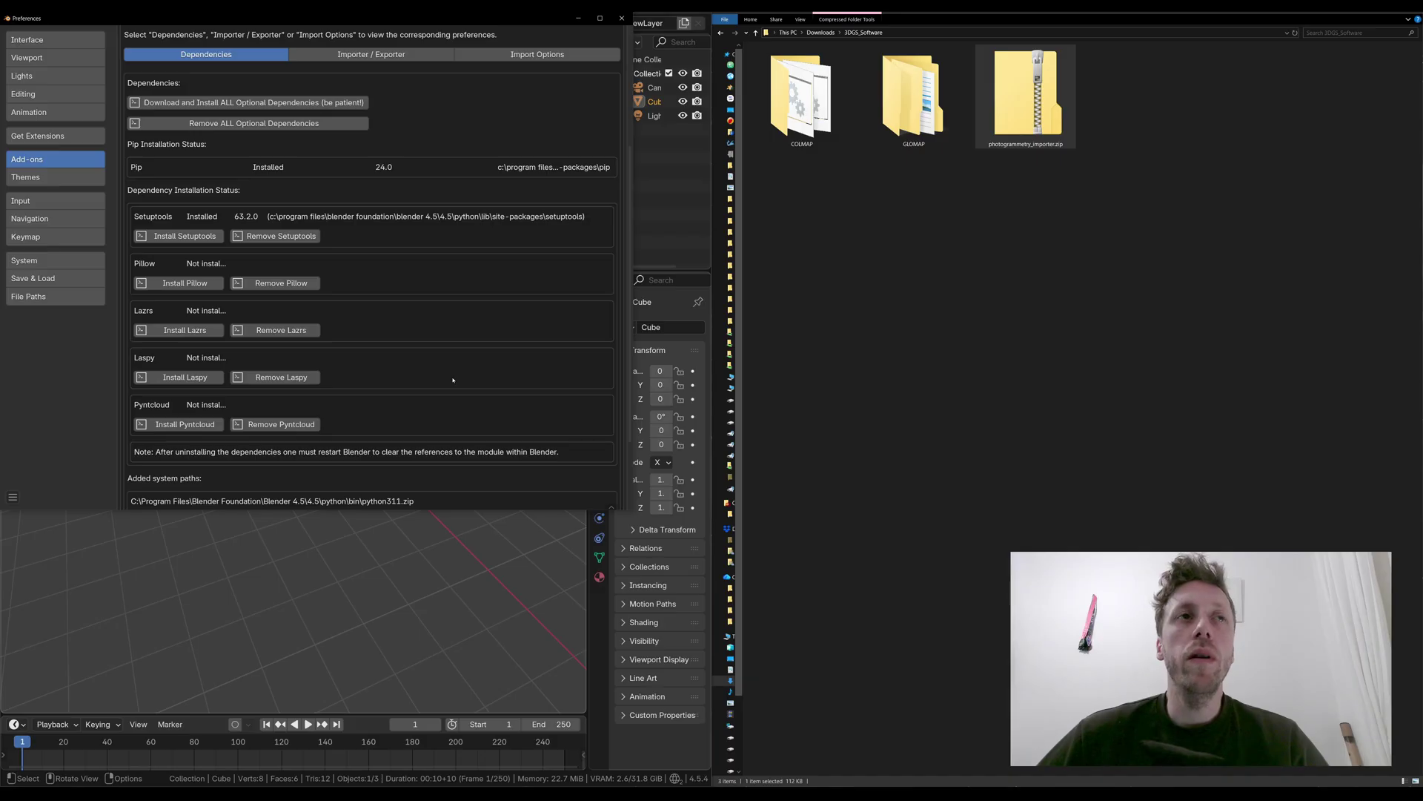
Step: Install the add-on's Setuptools, Pillow, Lazrs, Laspy and Pyntcloud dependencies one by one
left_click(184, 236)
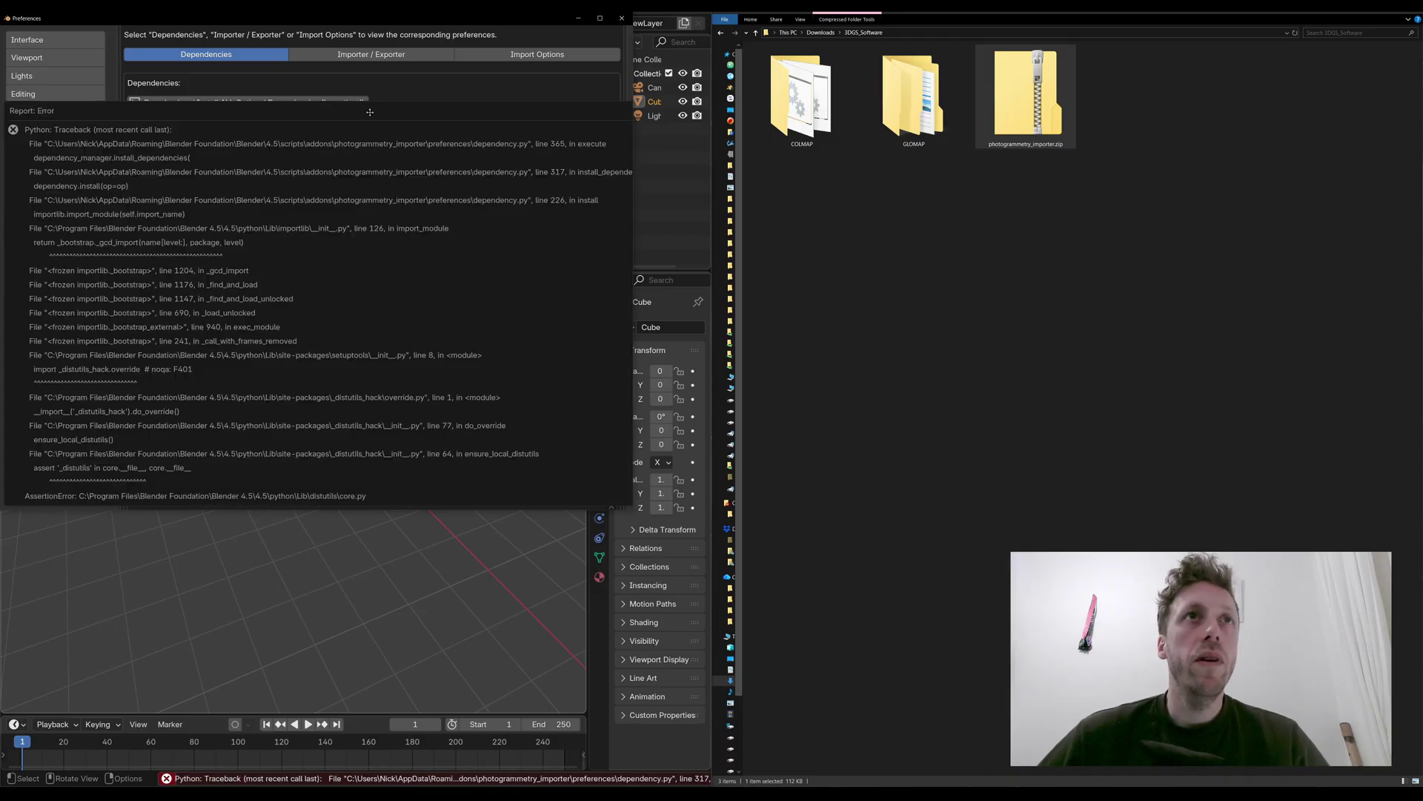
left_click(393, 100)
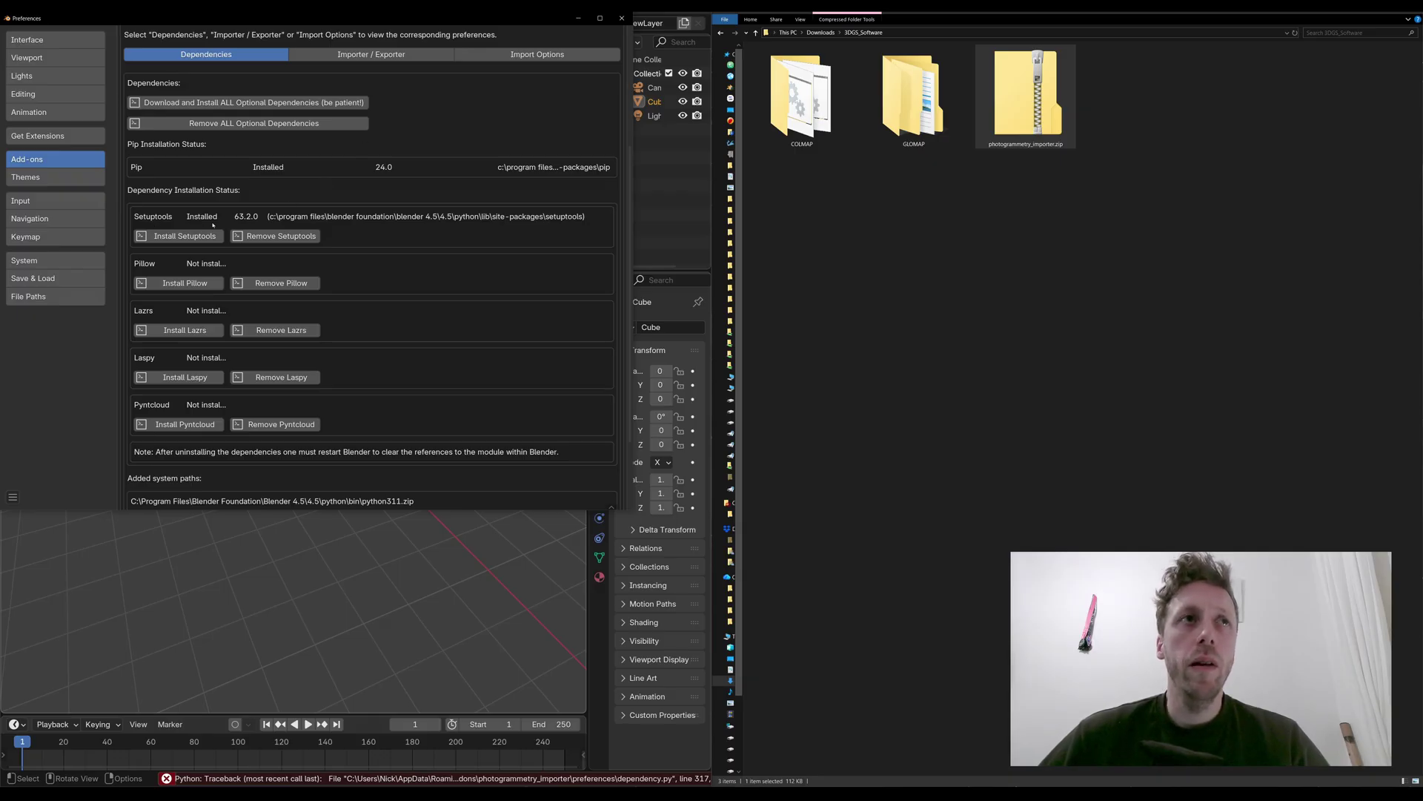
left_click(185, 283)
left_click(194, 331)
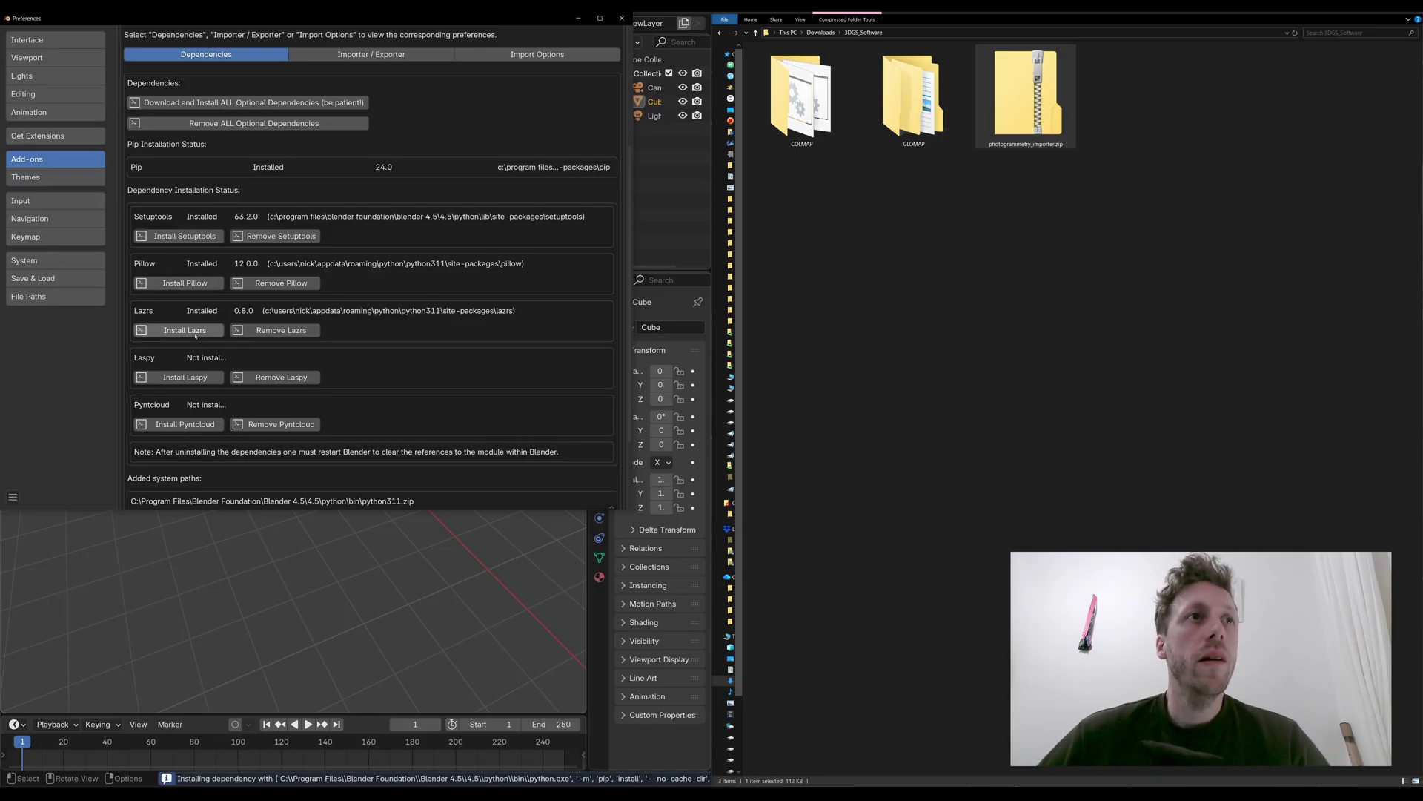
left_click(203, 379)
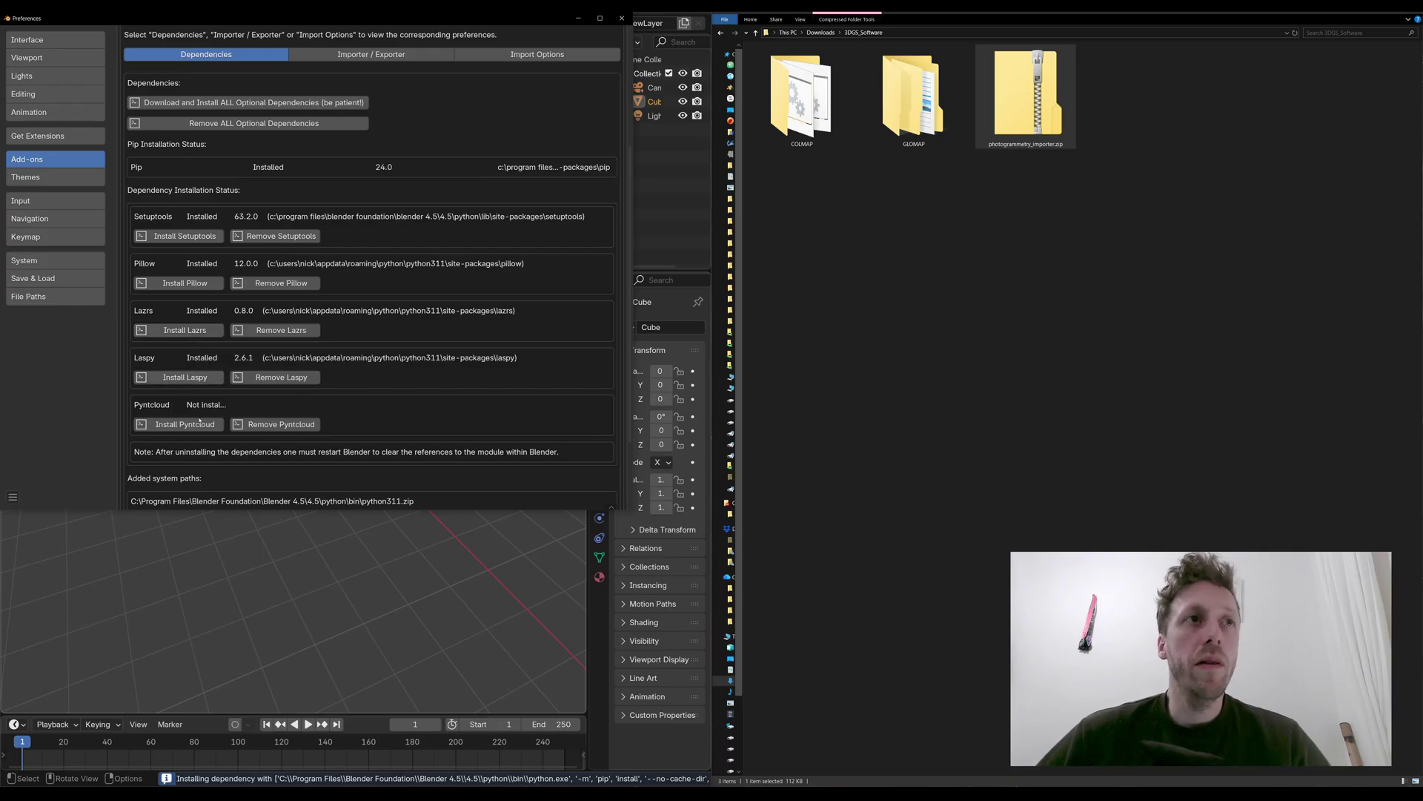
left_click(197, 426)
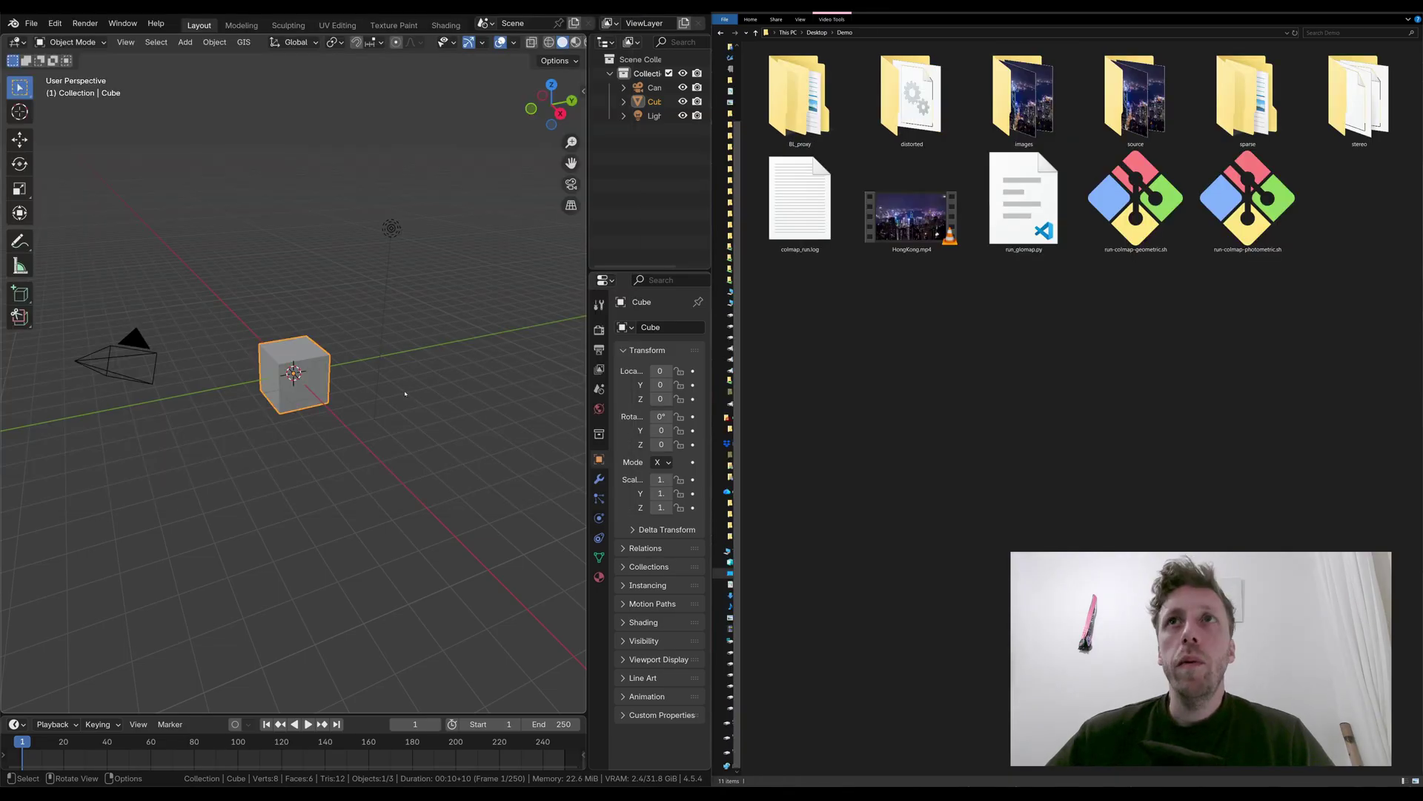
Step: Delete the default camera, cube and light from the Blender scene
left_click_drag(478, 176, 152, 398)
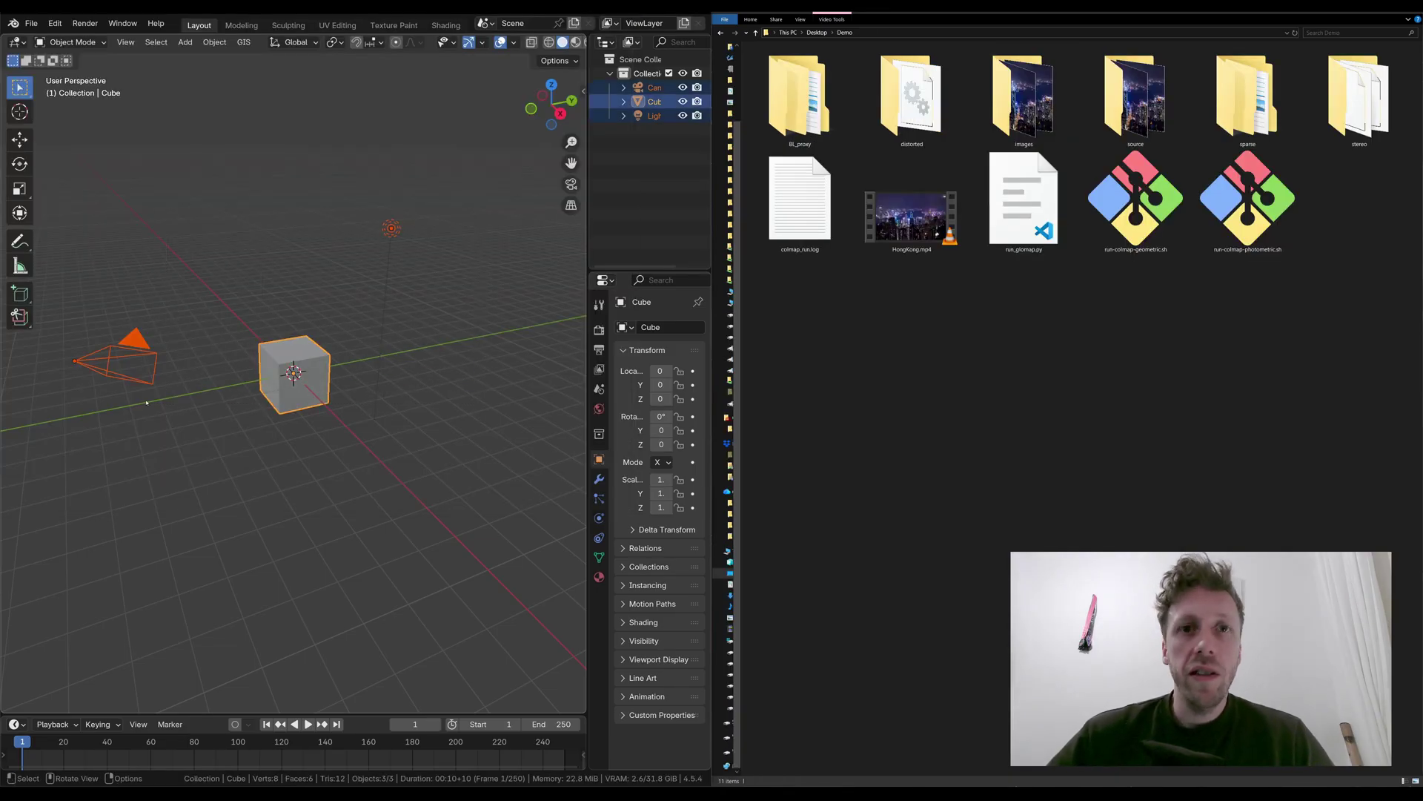
key("x")
left_click(146, 403)
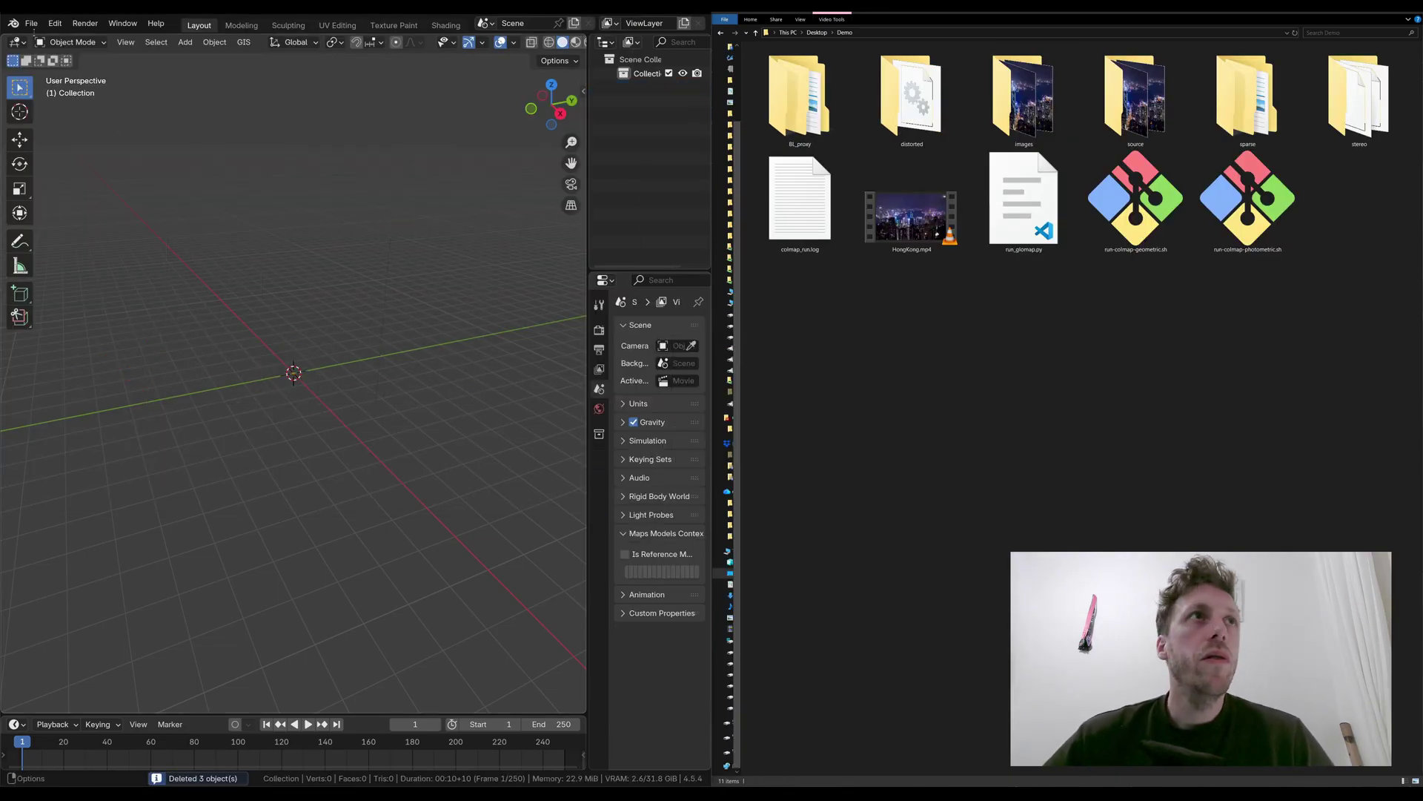
Step: Import the Colmap model from the Demo project's sparse\0 folder into the Blender scene with the default import options
left_click(31, 23)
mouse_move(74, 223)
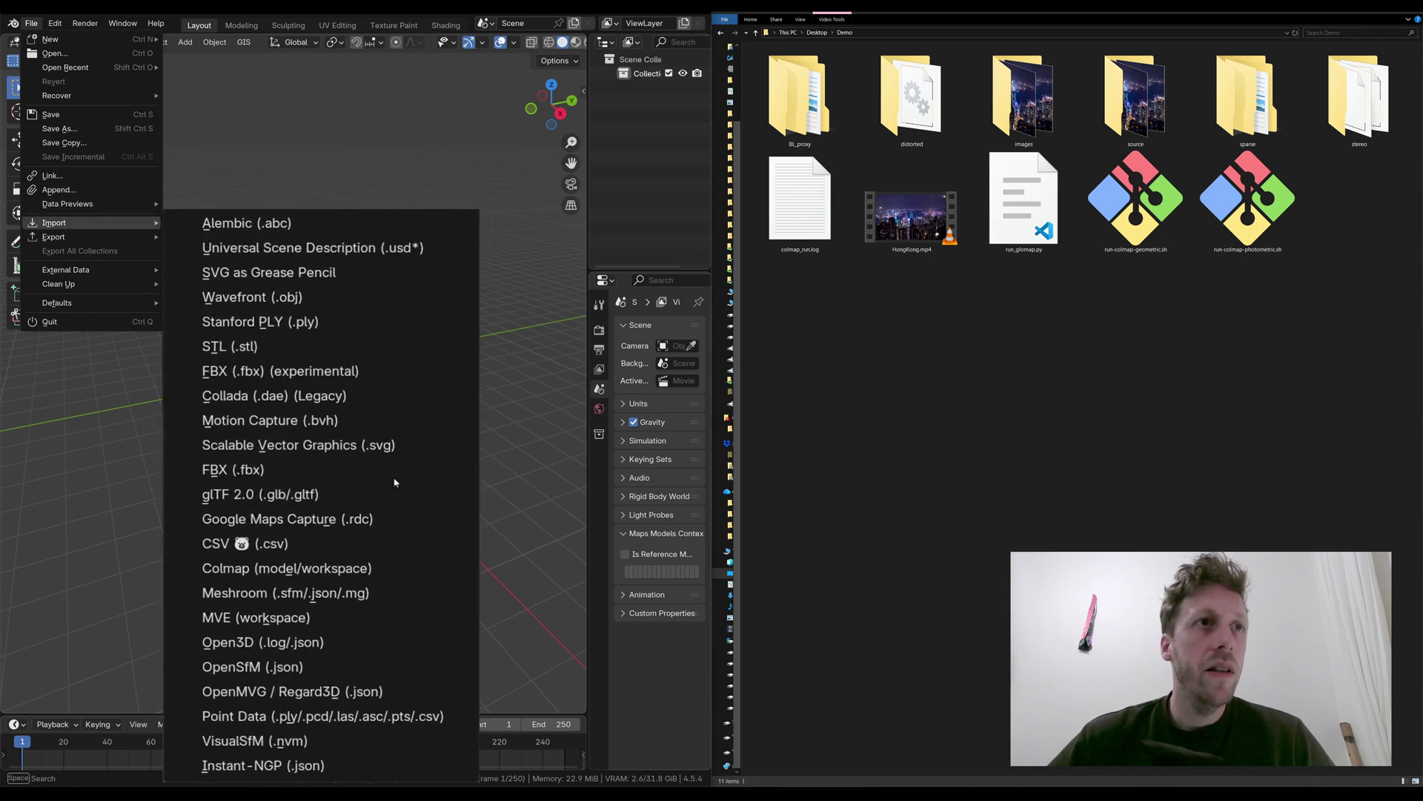
left_click(343, 568)
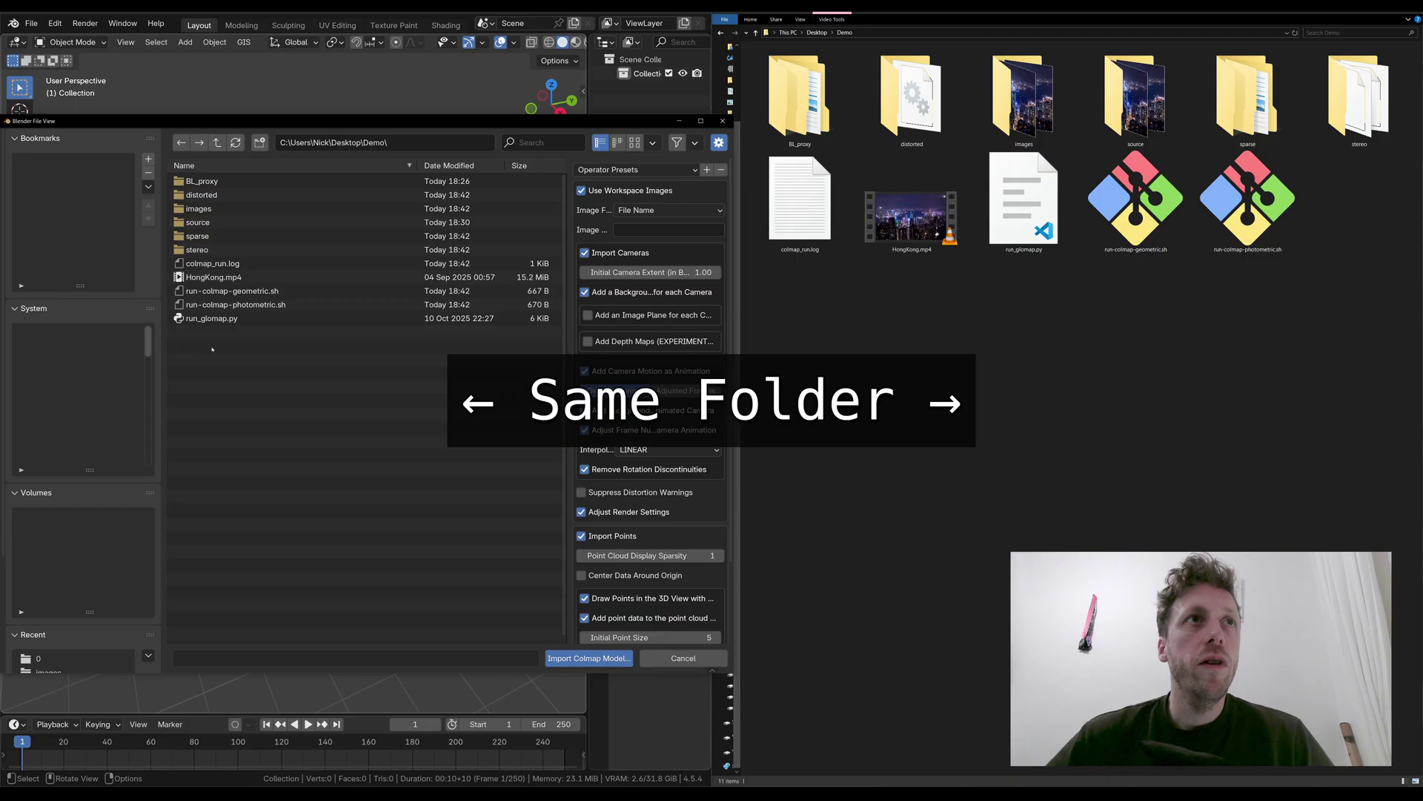
double_click(285, 237)
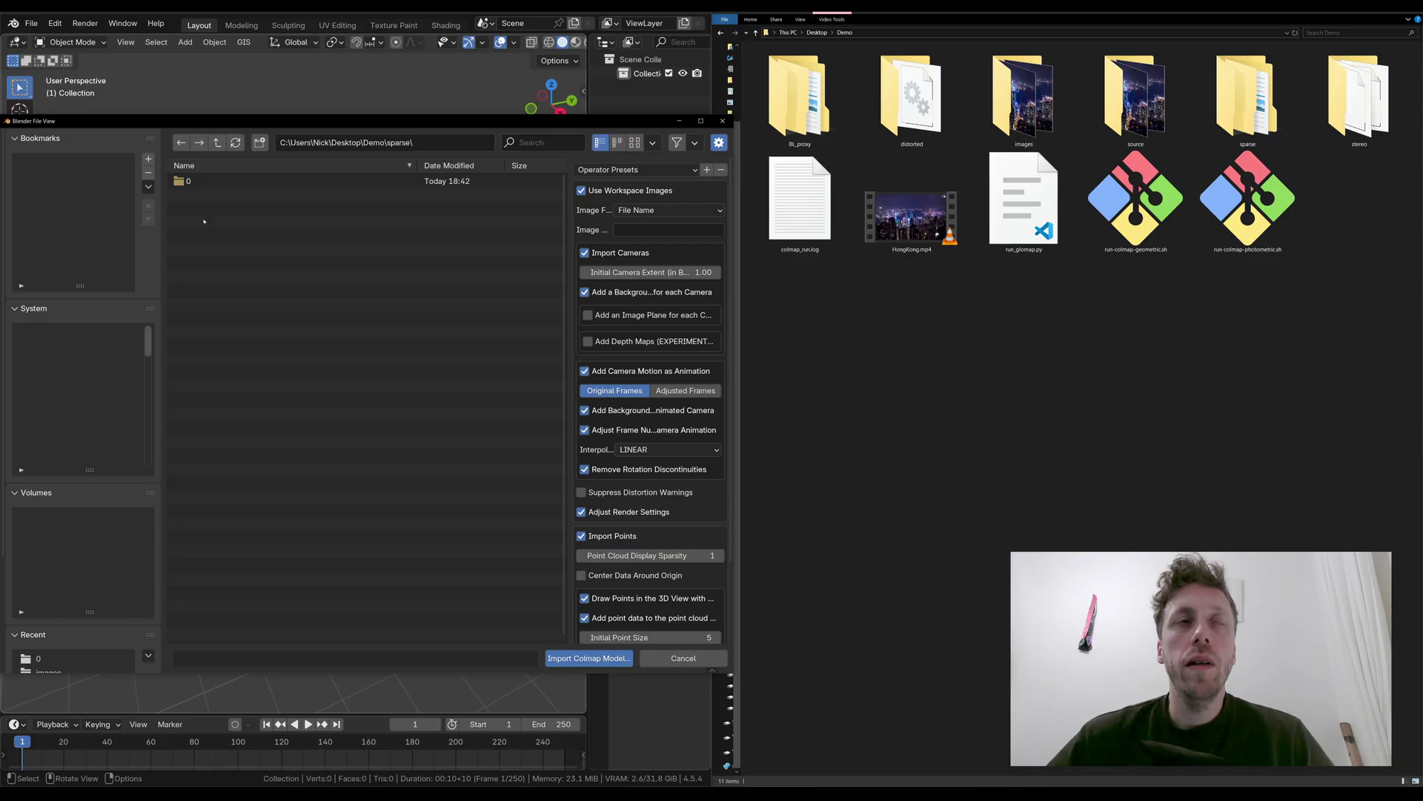
double_click(188, 181)
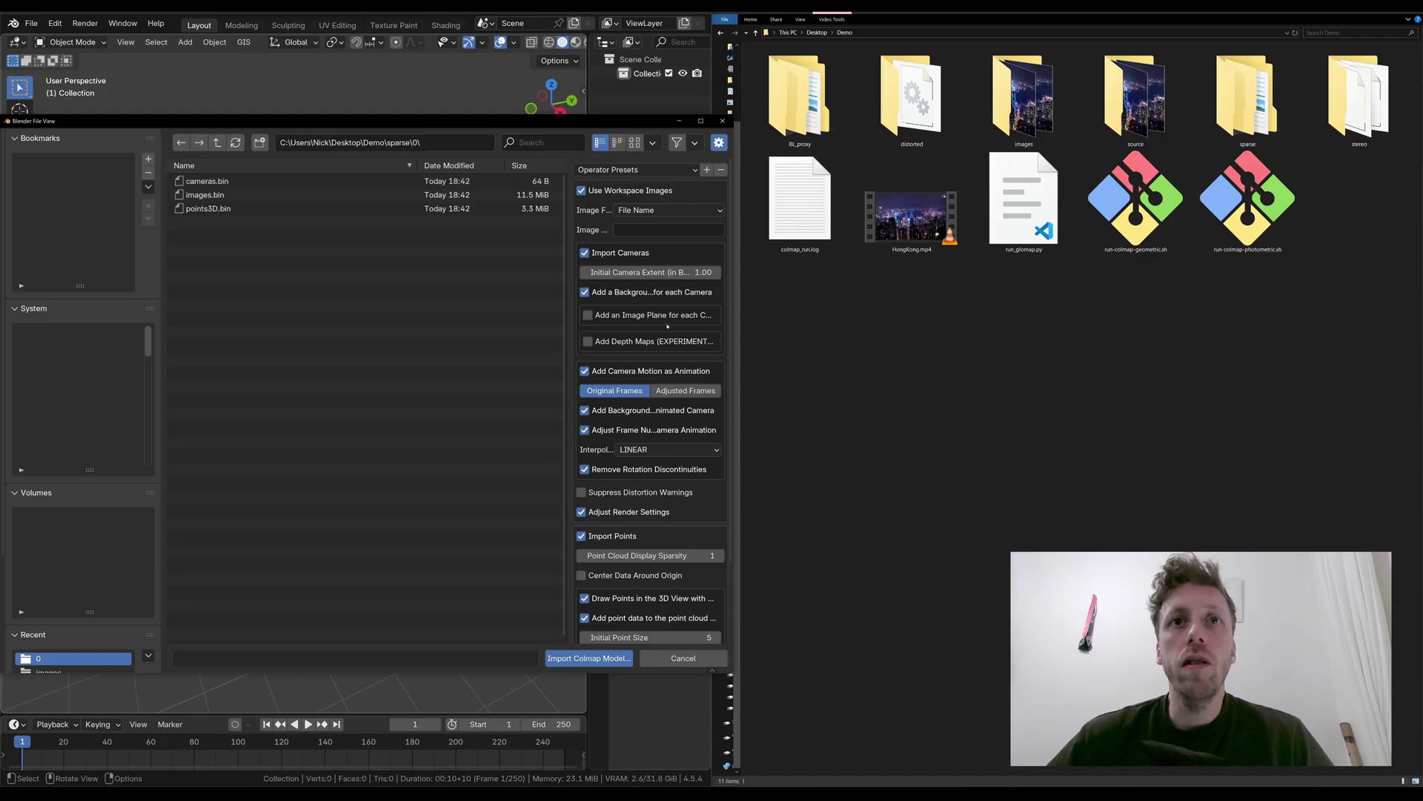
scroll(652, 301, "down", 3)
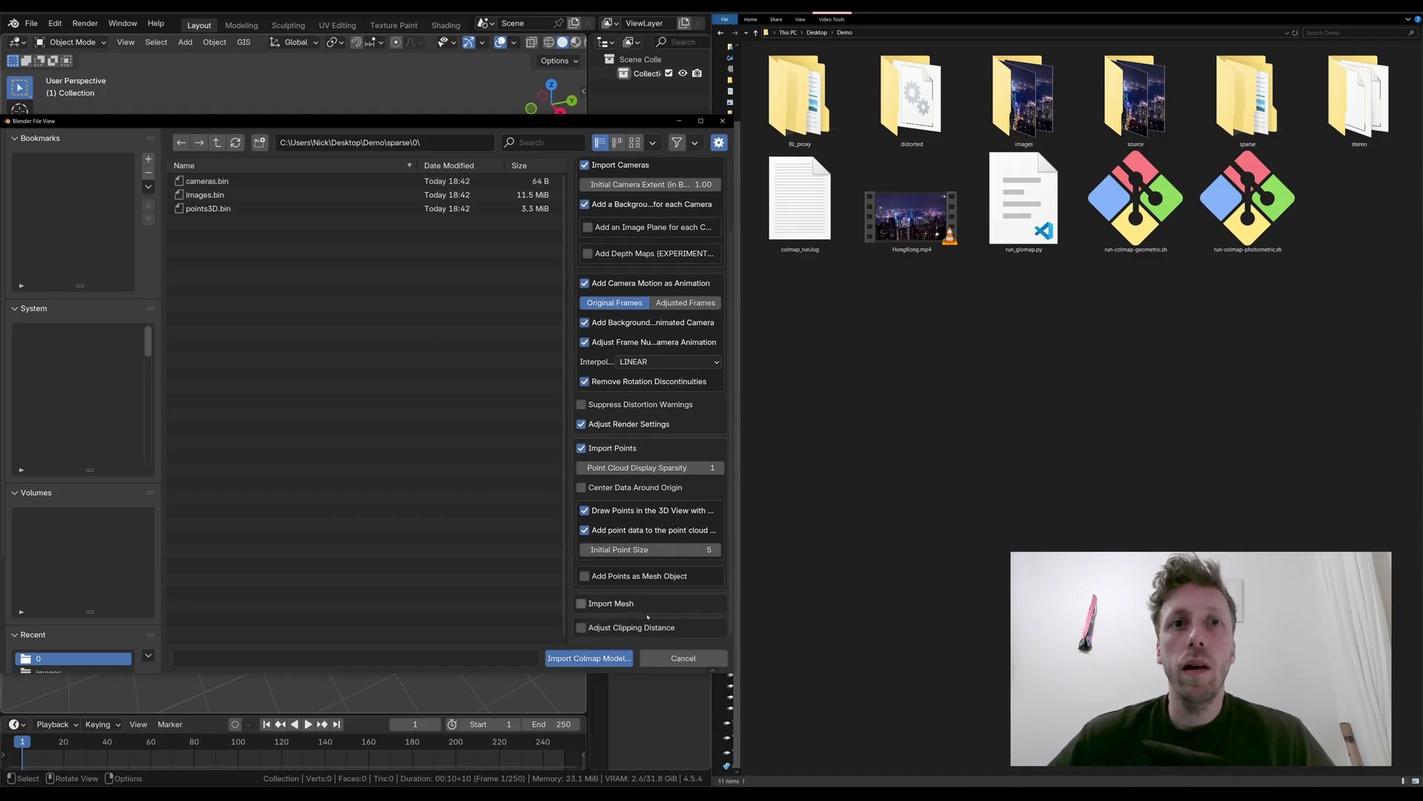
left_click(599, 659)
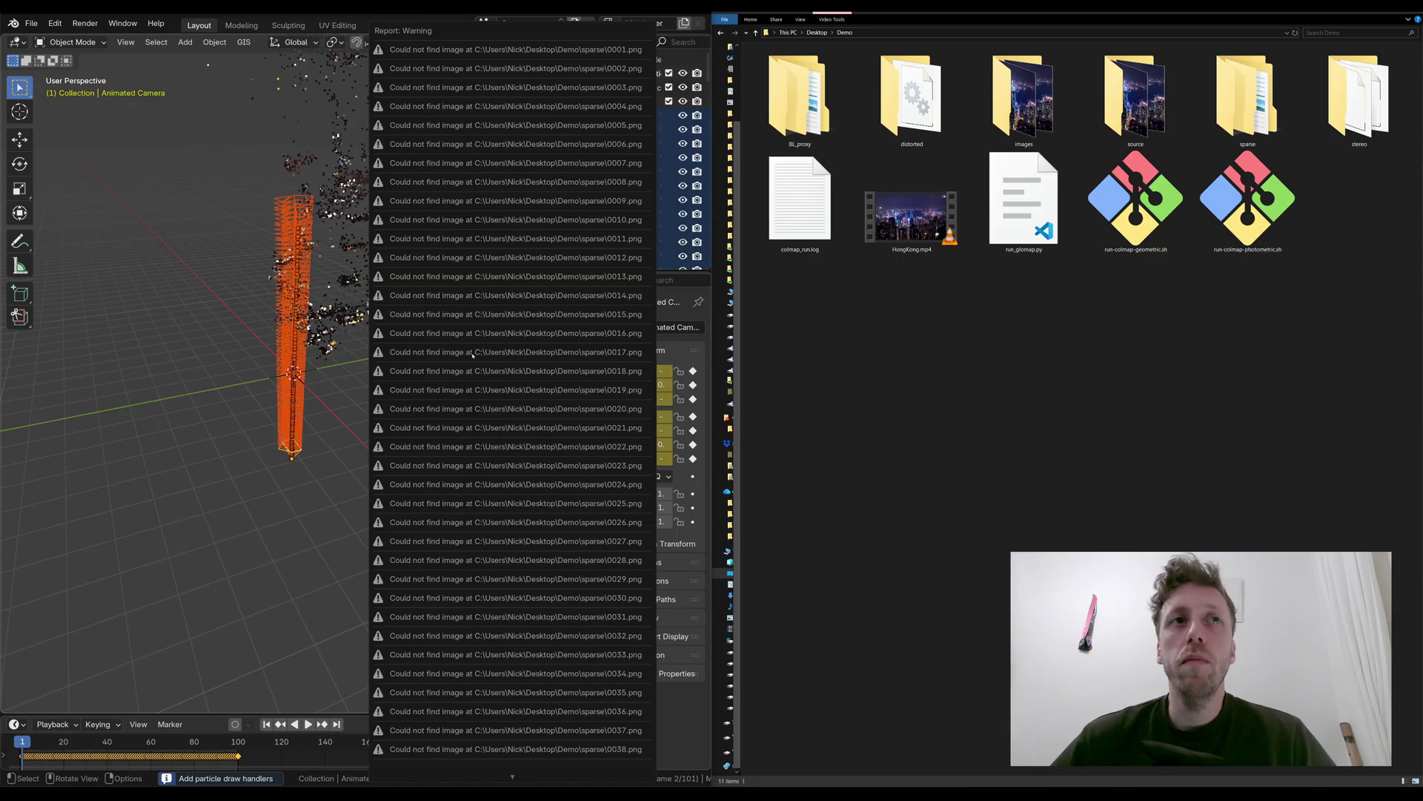
Step: Dismiss the import report and examine the imported cameras and point cloud in the 3D view
scroll(349, 344, "down", 2)
middle_click_drag(348, 289, 350, 451, "shift")
scroll(342, 400, "down", 3)
middle_click_drag(348, 326, 326, 451)
key("KP_Decimal")
scroll(349, 311, "down", 3)
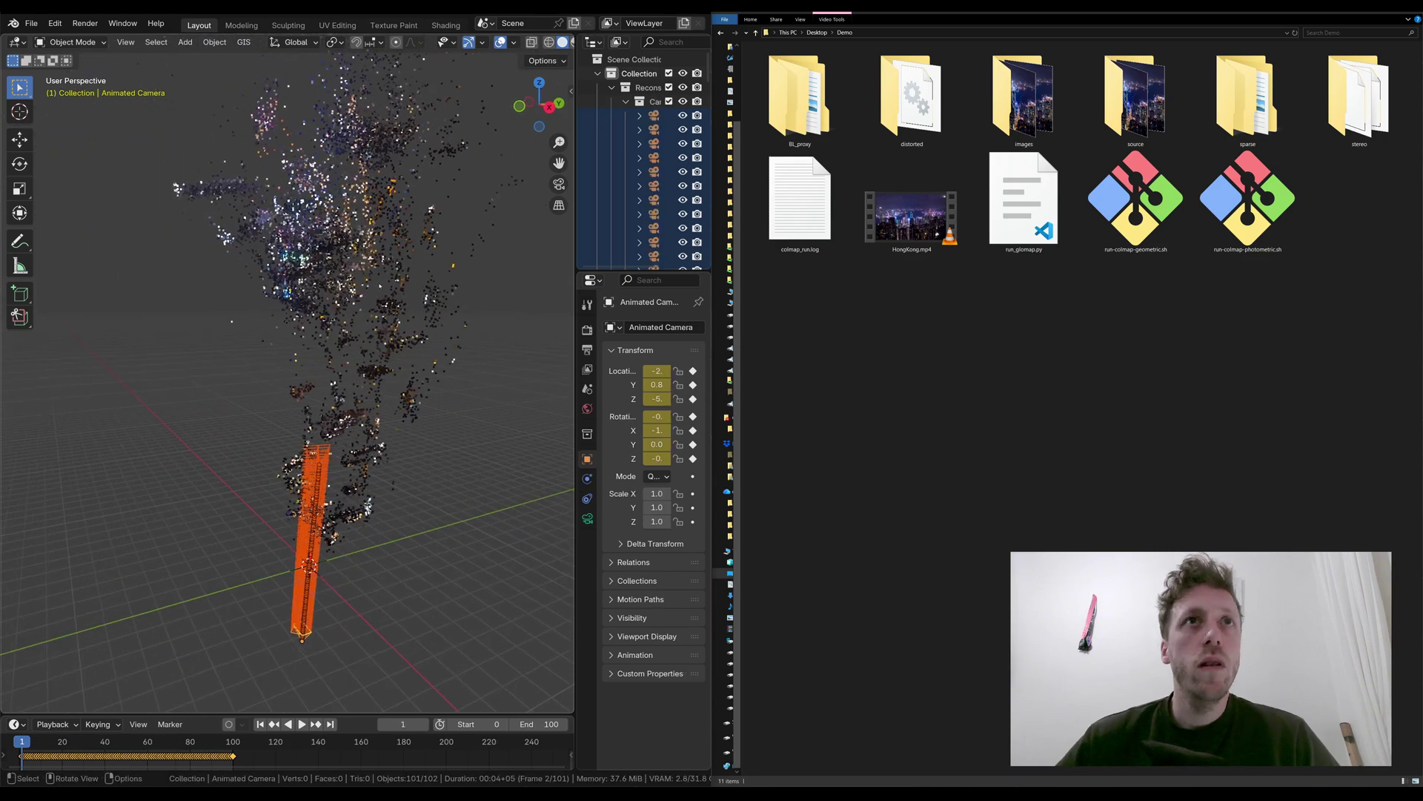
left_click(675, 11)
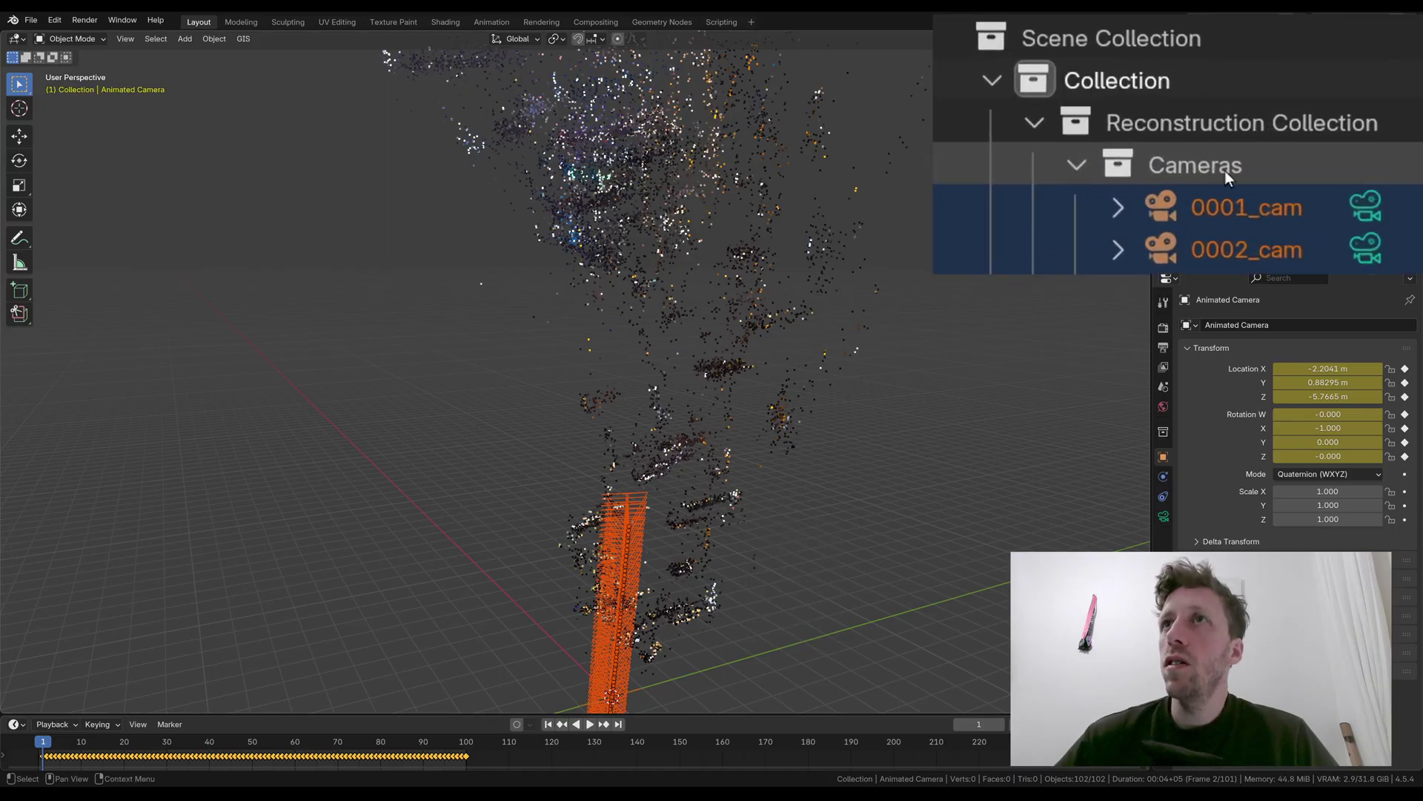
Step: Parent all the imported cameras, including Animated Camera, to the OpenGL Point Cloud with the Object option
left_click(1084, 166)
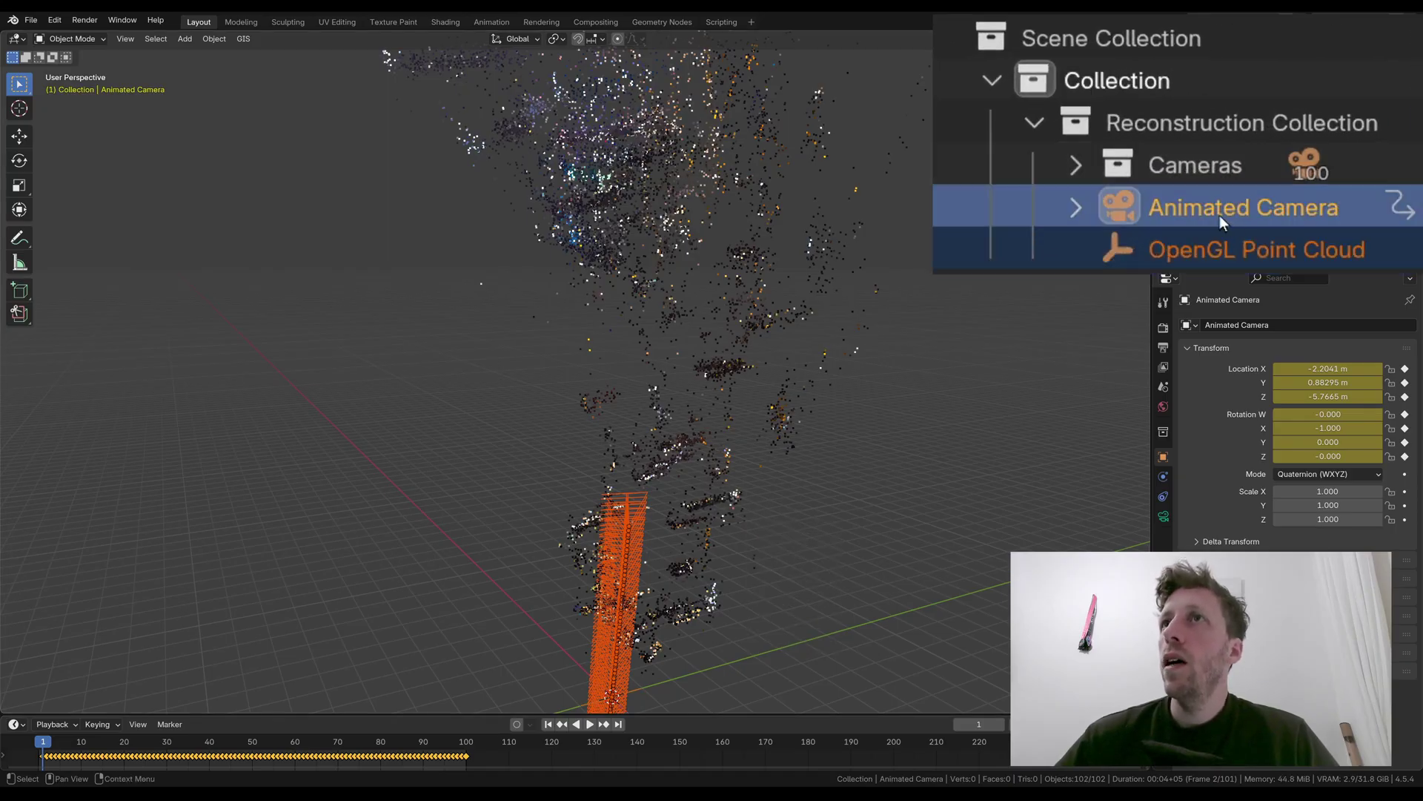
left_click(1229, 256, "ctrl")
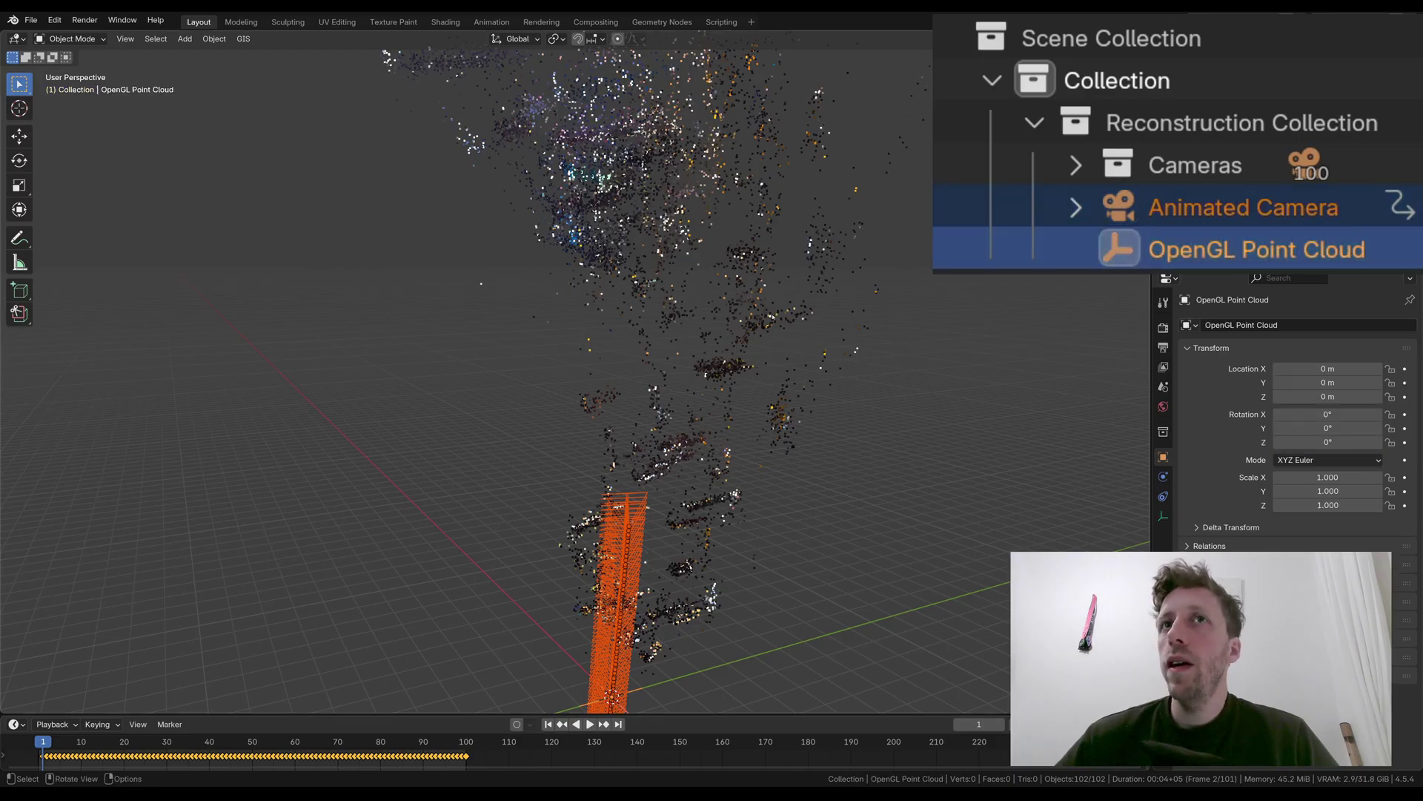
middle_click_drag(864, 360, 849, 313)
scroll(853, 304, "down", 3)
key("ctrl+p")
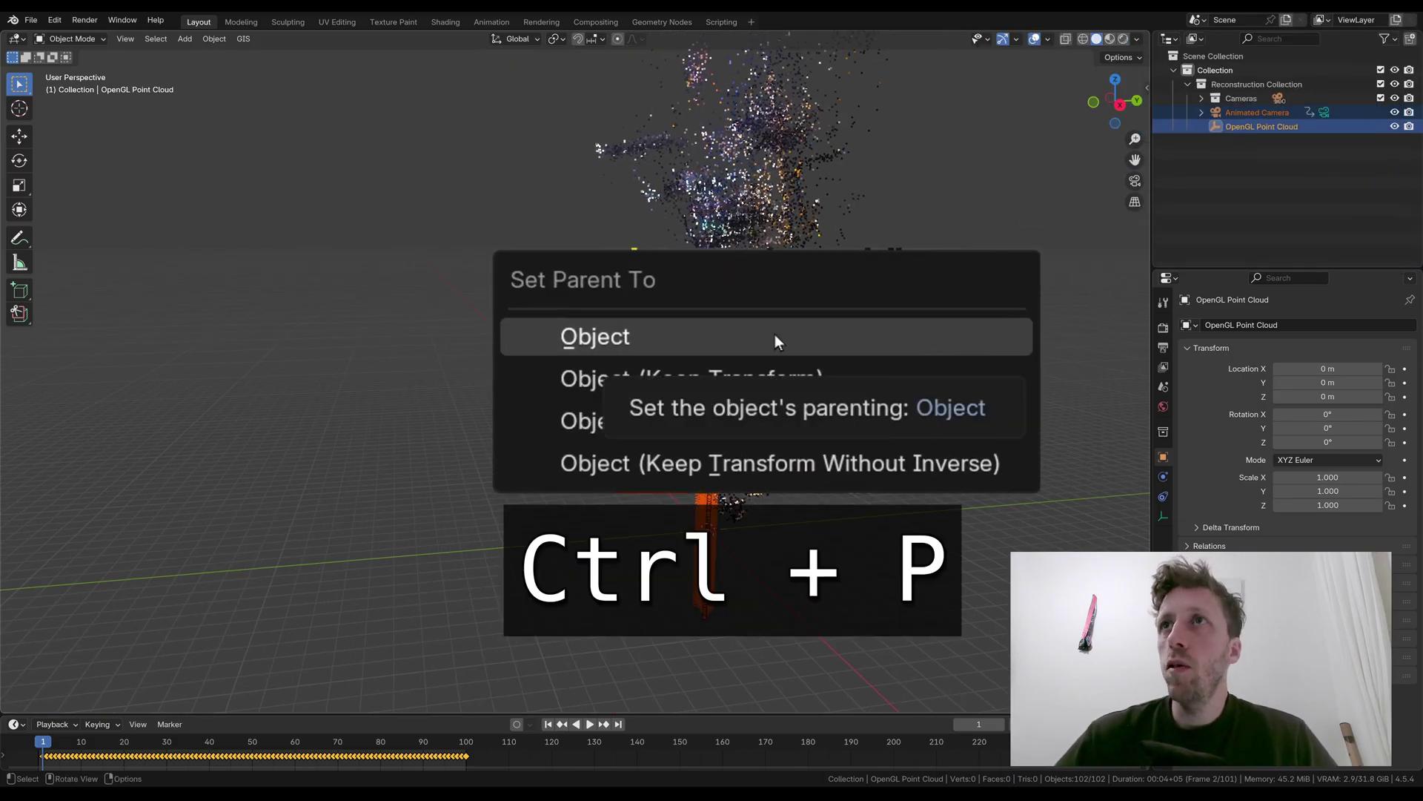
left_click(775, 334)
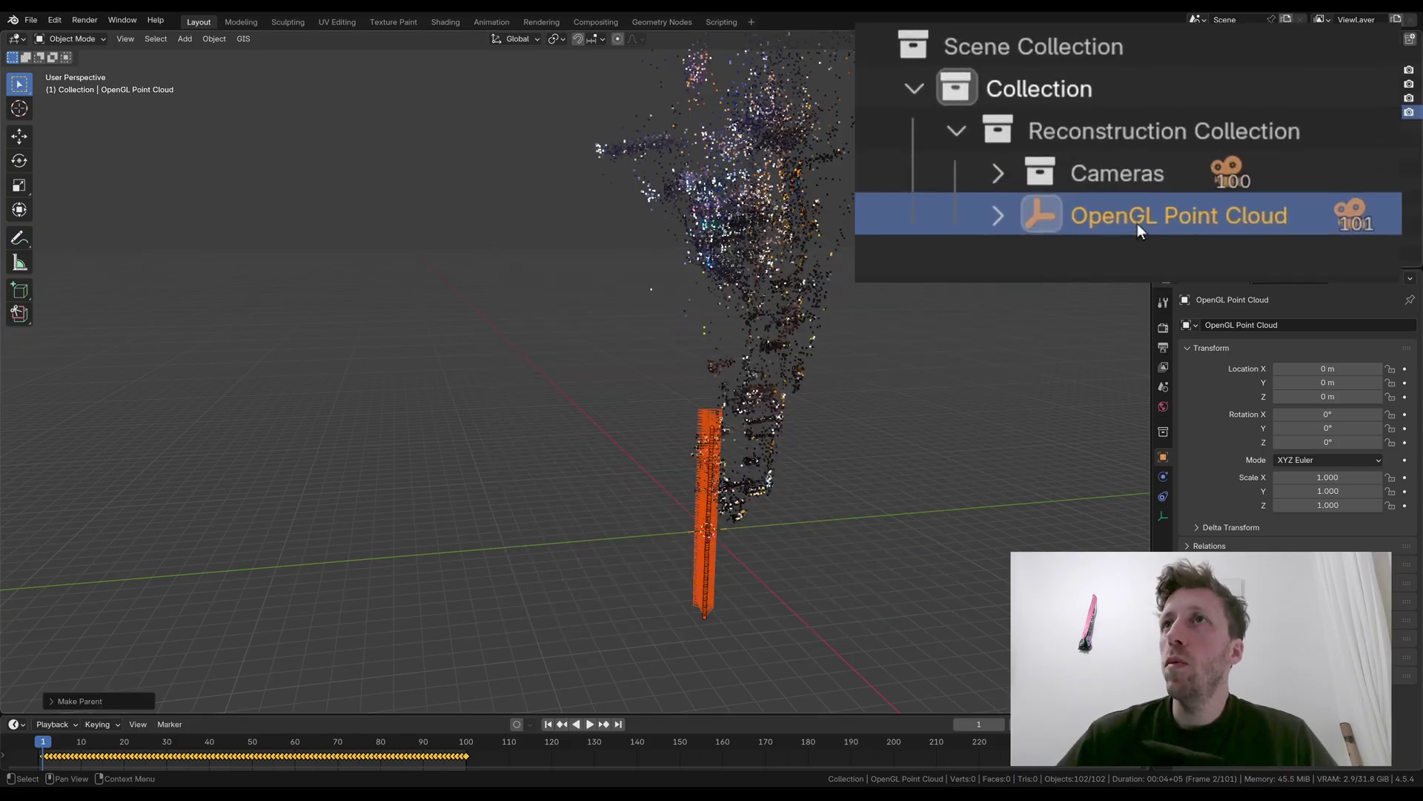
Step: Rotate only the OpenGL Point Cloud about the global X axis to about -93.9° so the reconstructed city lies level
left_click(1189, 171)
middle_click_drag(897, 349, 833, 349, "shift")
key("r")
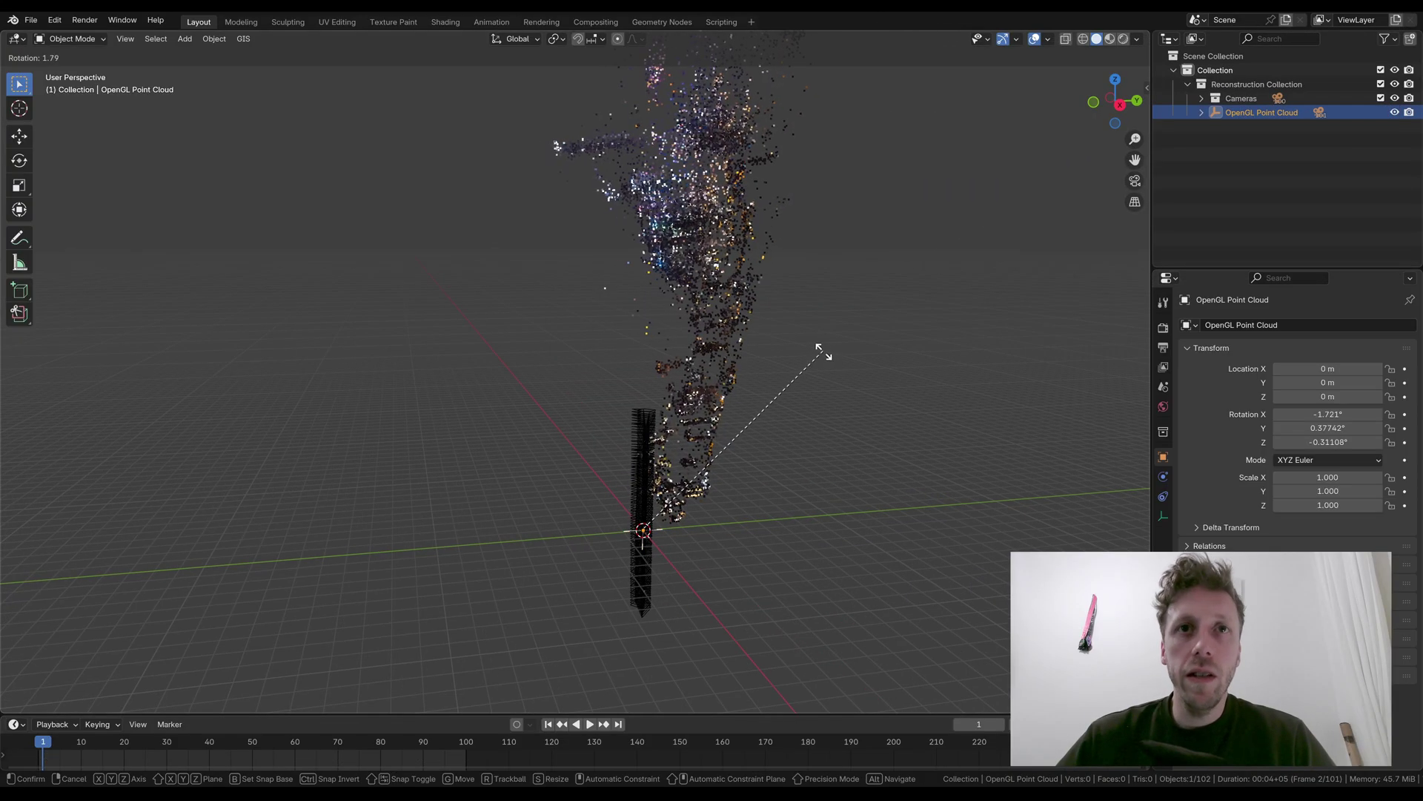
key("x")
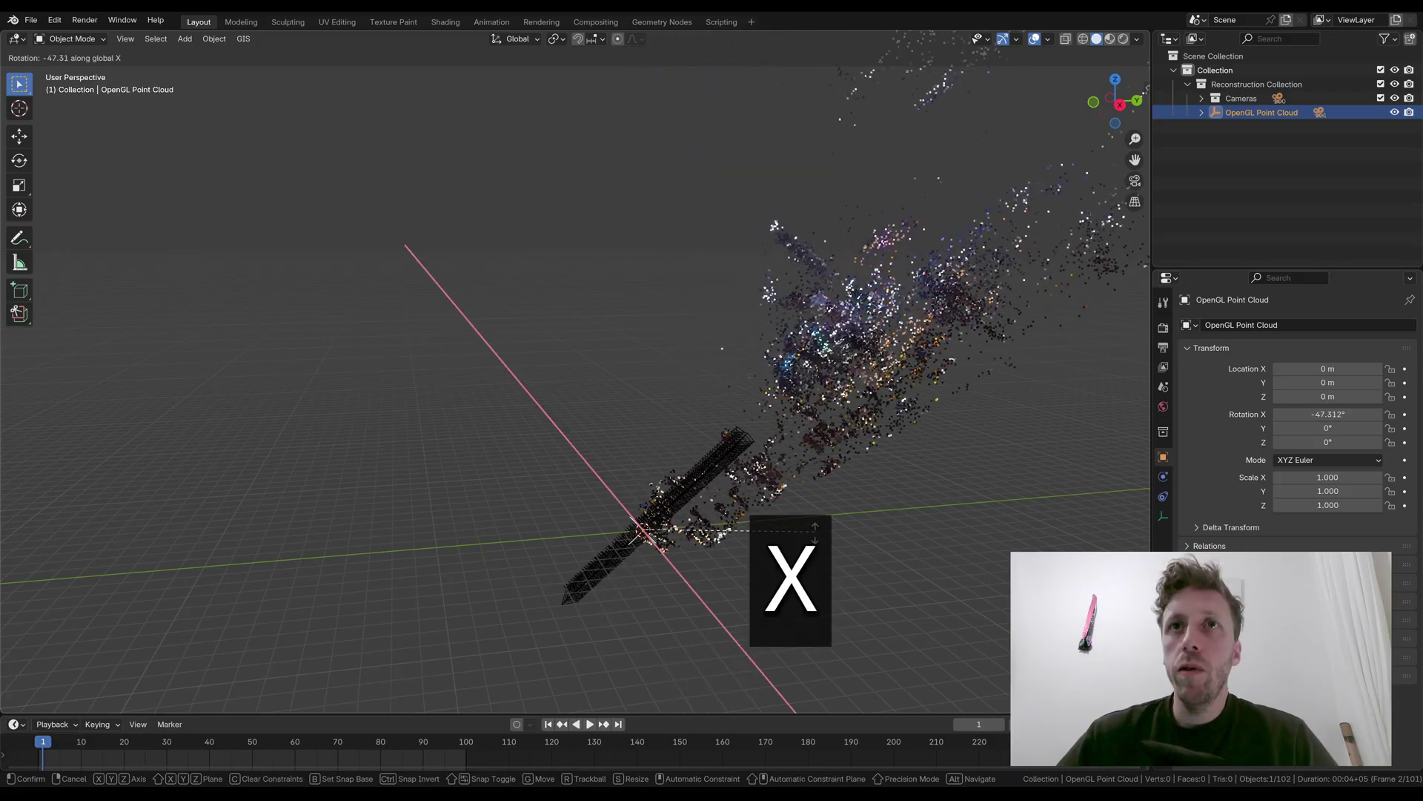
left_click(749, 611)
middle_click_drag(749, 611, 504, 537, "shift")
scroll(667, 481, "up", 3)
middle_click_drag(704, 486, 668, 417, "shift")
key("r")
key("x")
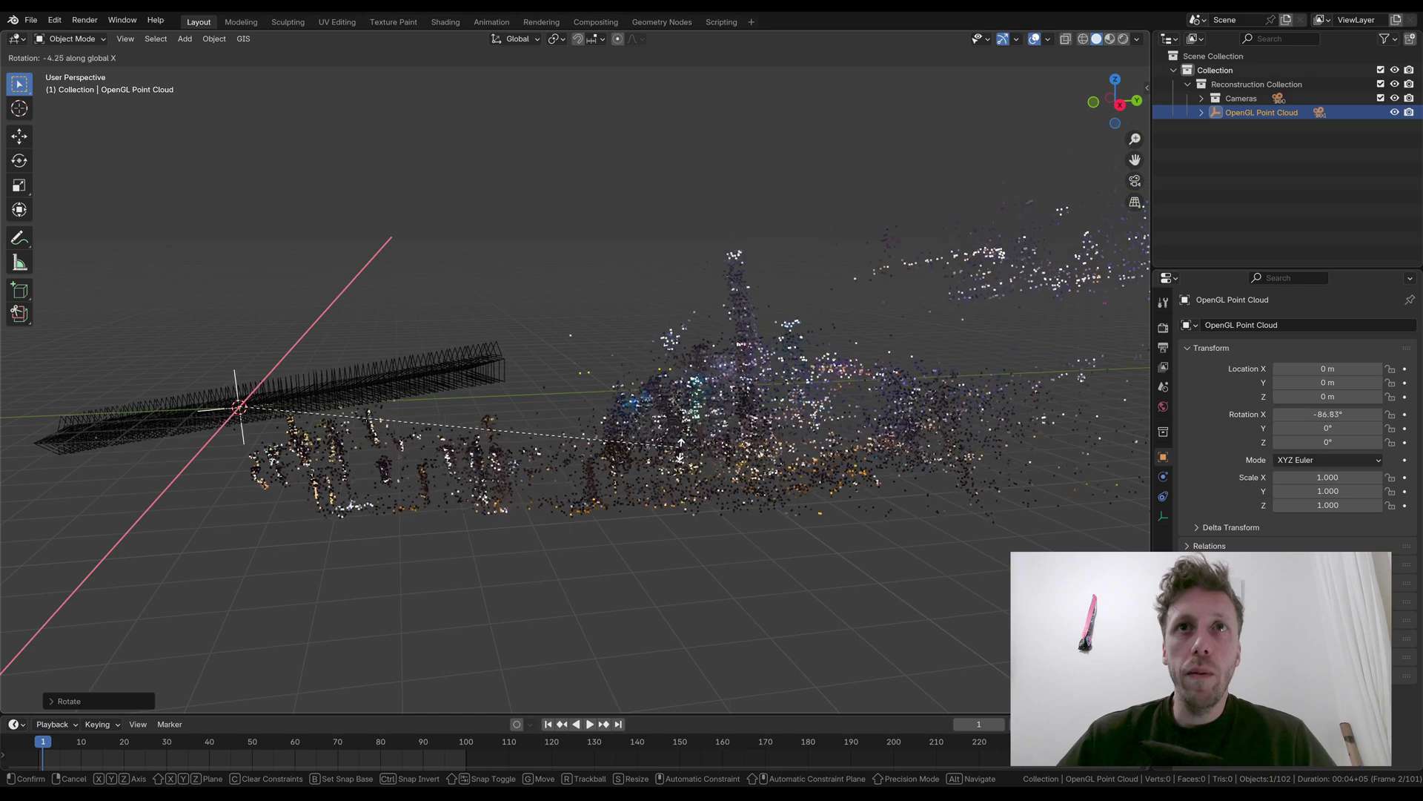
left_click(653, 495)
middle_click_drag(653, 495, 679, 509)
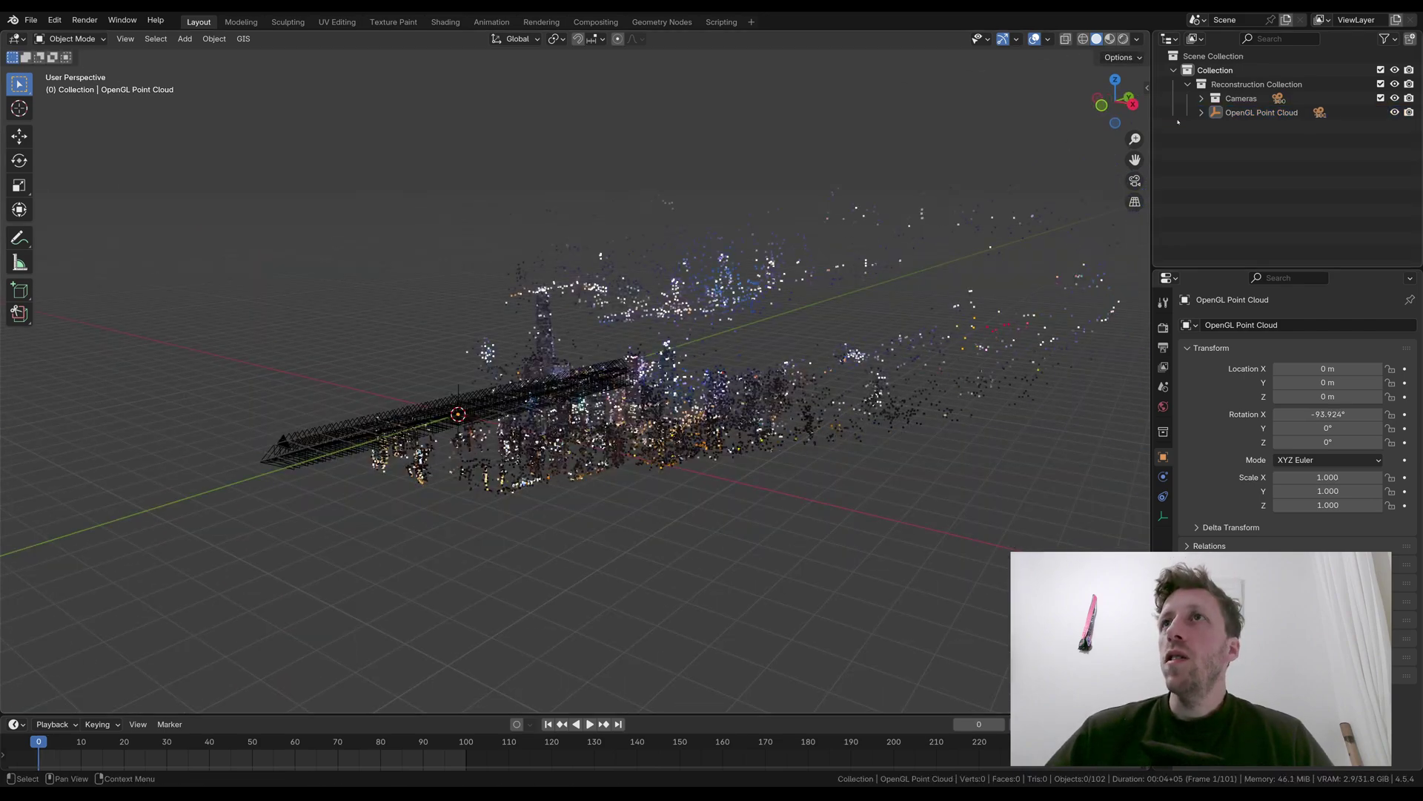
Step: Find Animated Camera by filtering the outliner for "anima" and make it the active scene camera
left_click(1264, 41)
type("a")
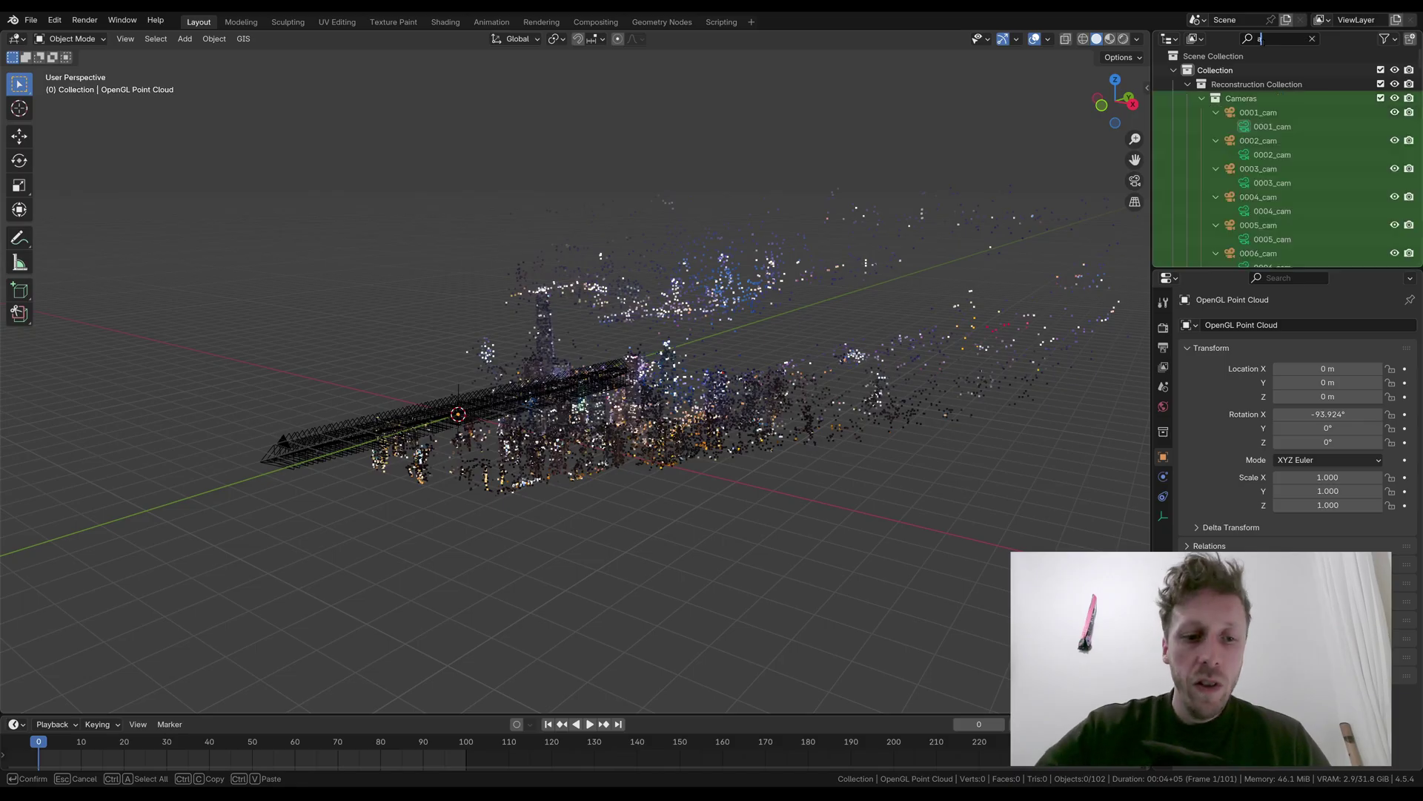
type("nima")
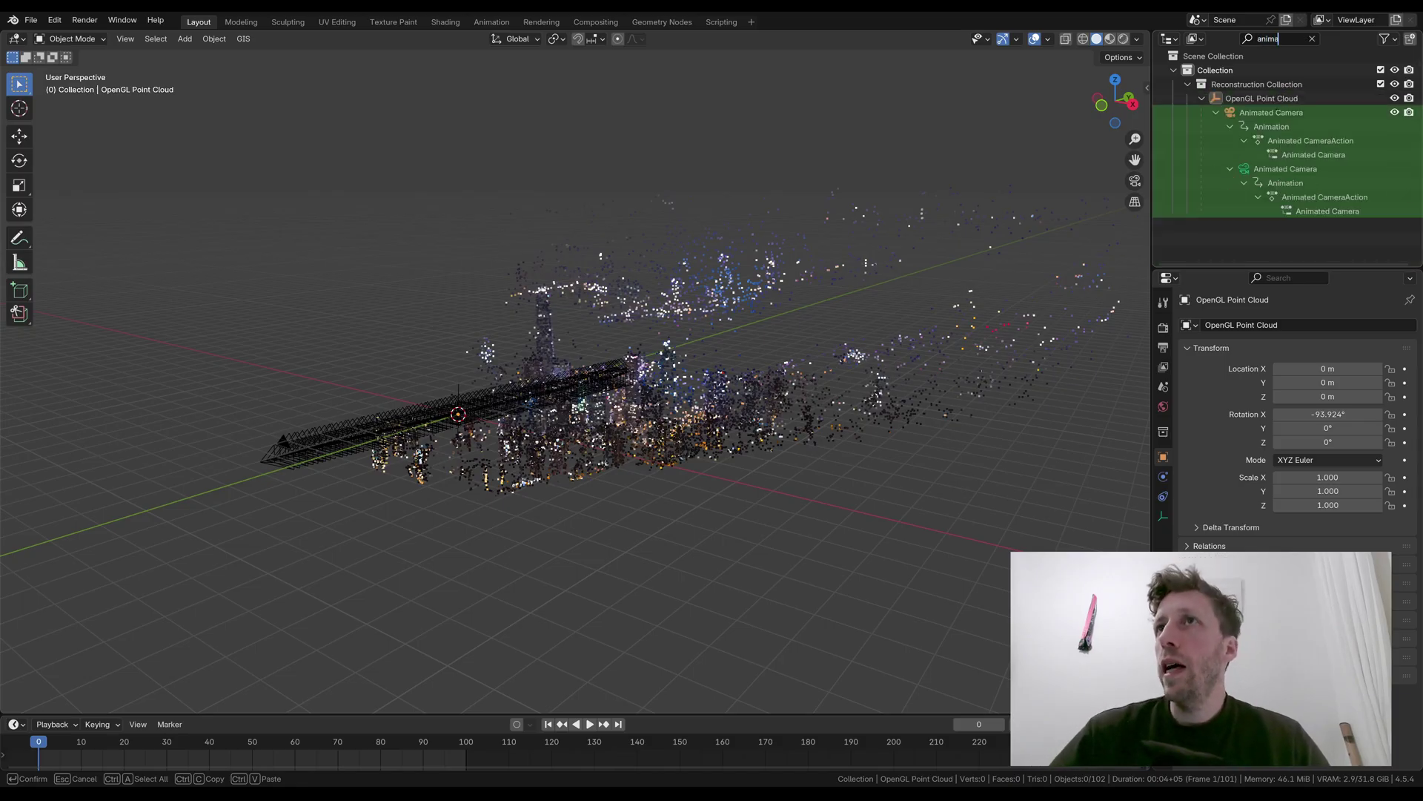
left_click(1264, 113)
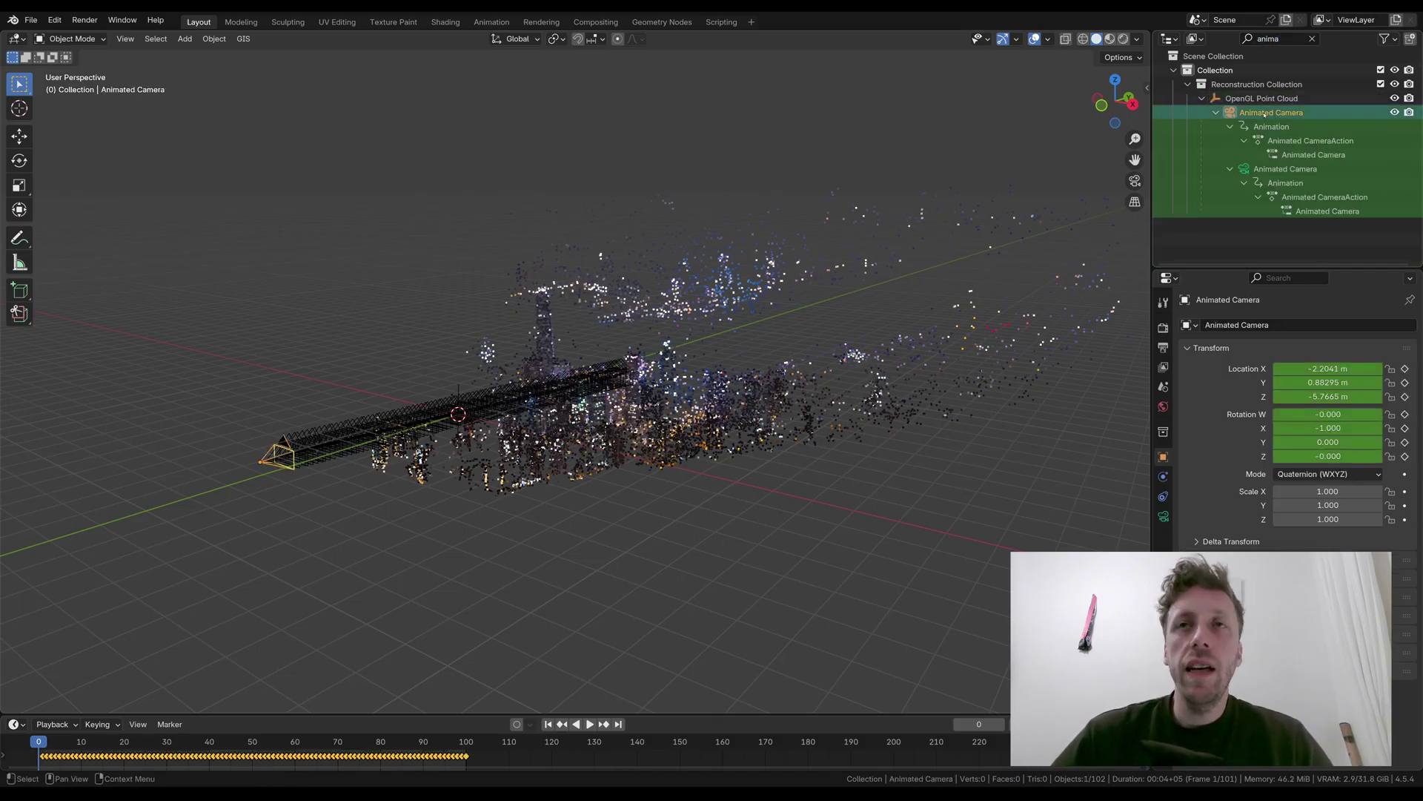
key("ctrl+KP_0")
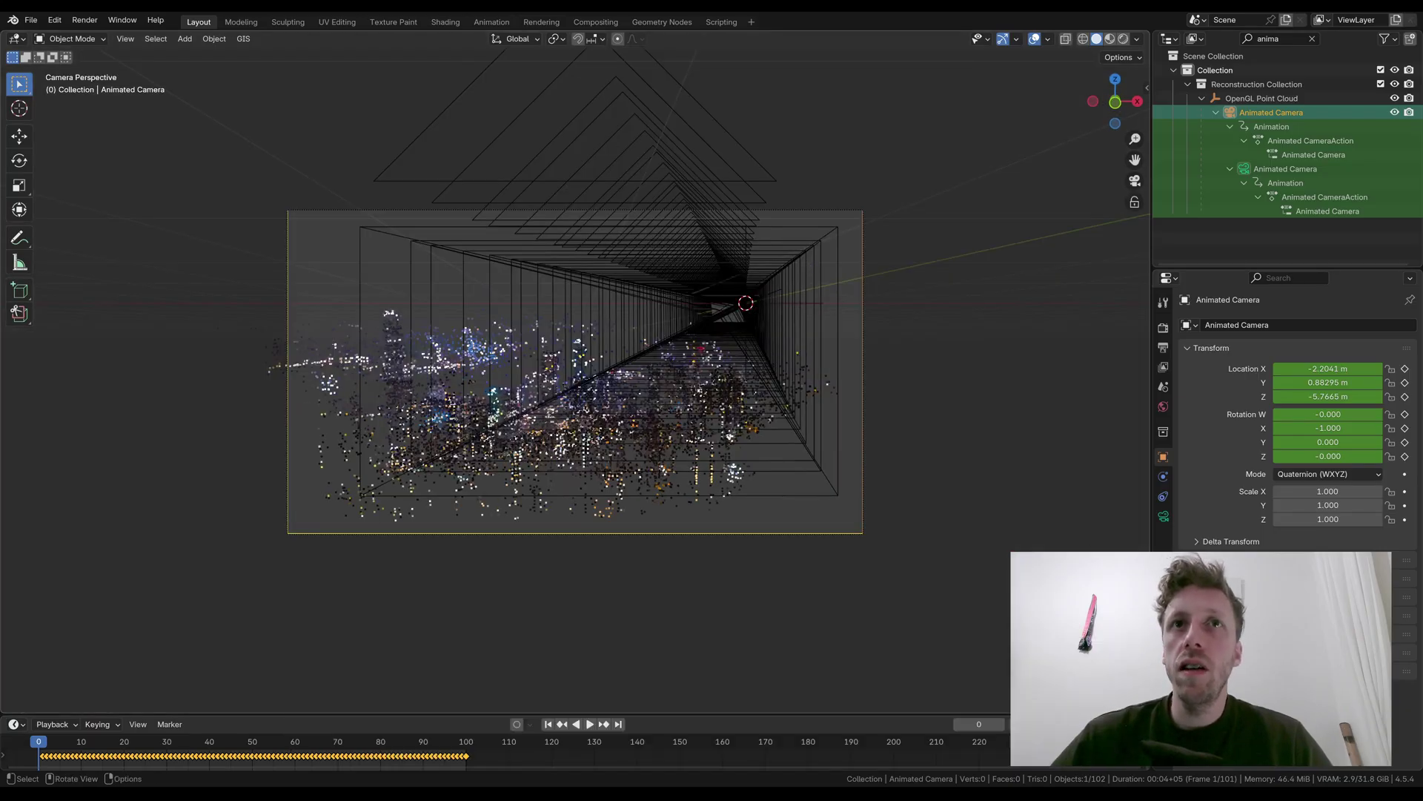
Step: Play back the camera animation through the active camera, and save the scene as Demo.blend in the Demo folder
left_click(928, 391)
key("space")
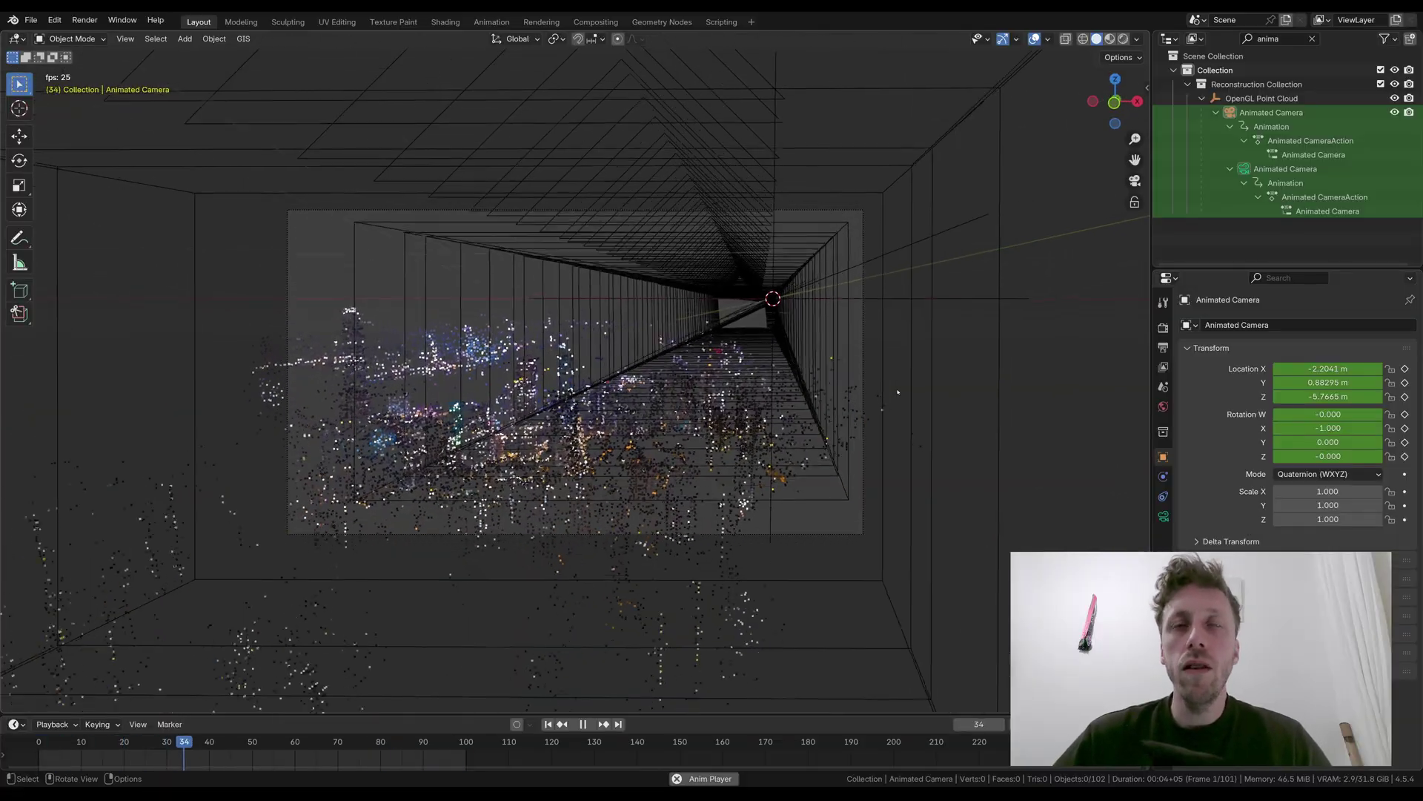
key("space")
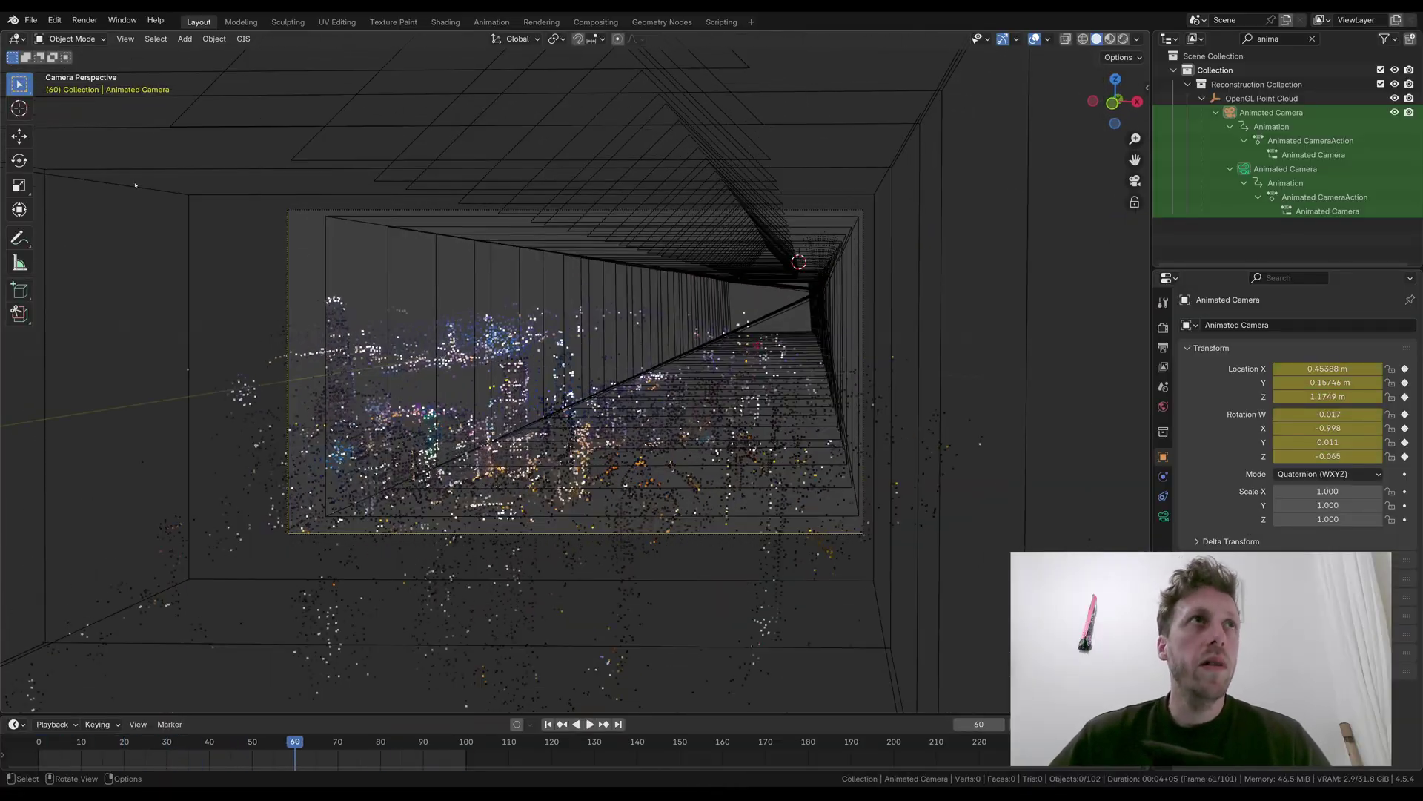
left_click(30, 20)
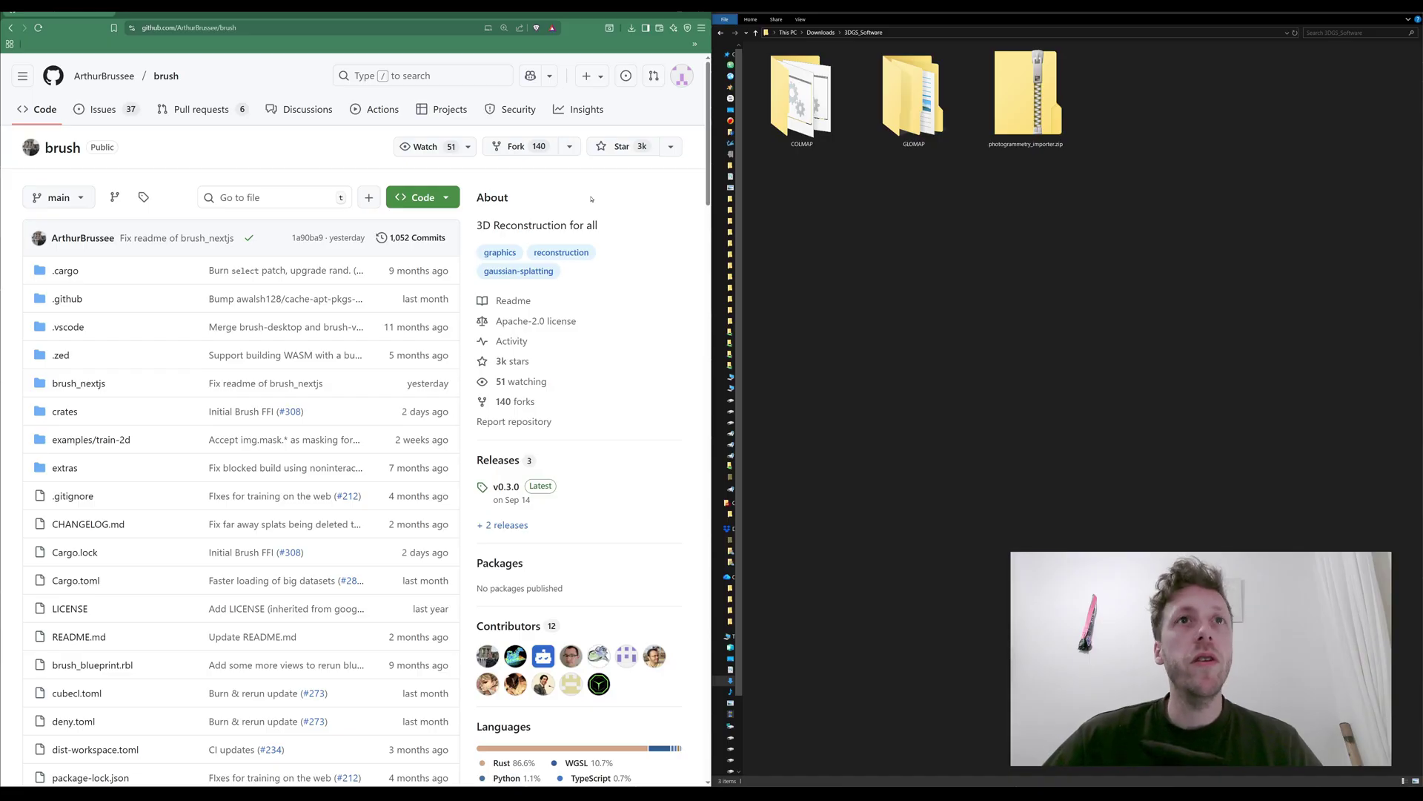
Step: Download brush-app-x86_64-pc-windows-msvc.zip from the Brush repository's v0.3.0 release into the 3DGS_Software folder
left_click_drag(181, 156, 135, 152)
left_click(162, 141)
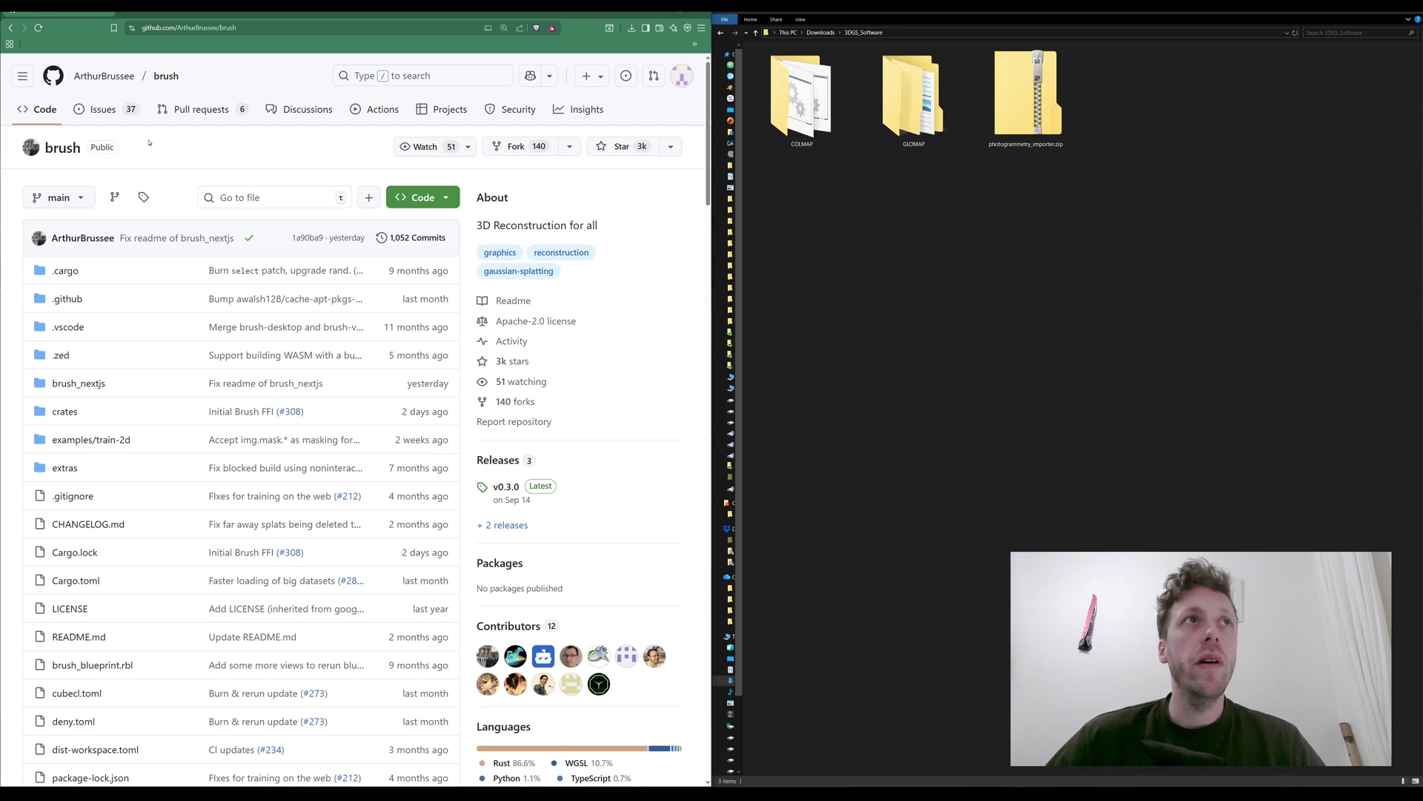
left_click(507, 486)
scroll(630, 356, "down", 15)
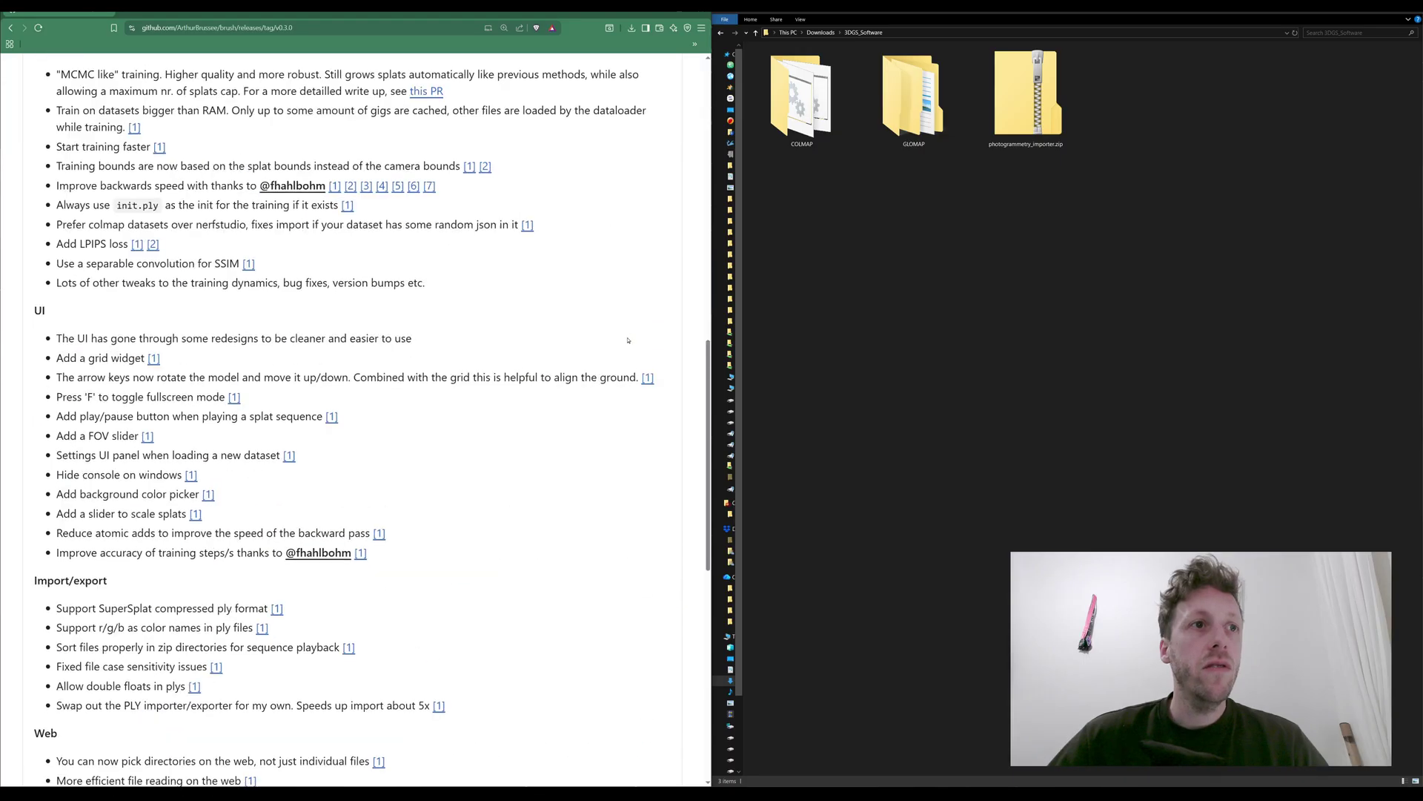
scroll(628, 340, "down", 2)
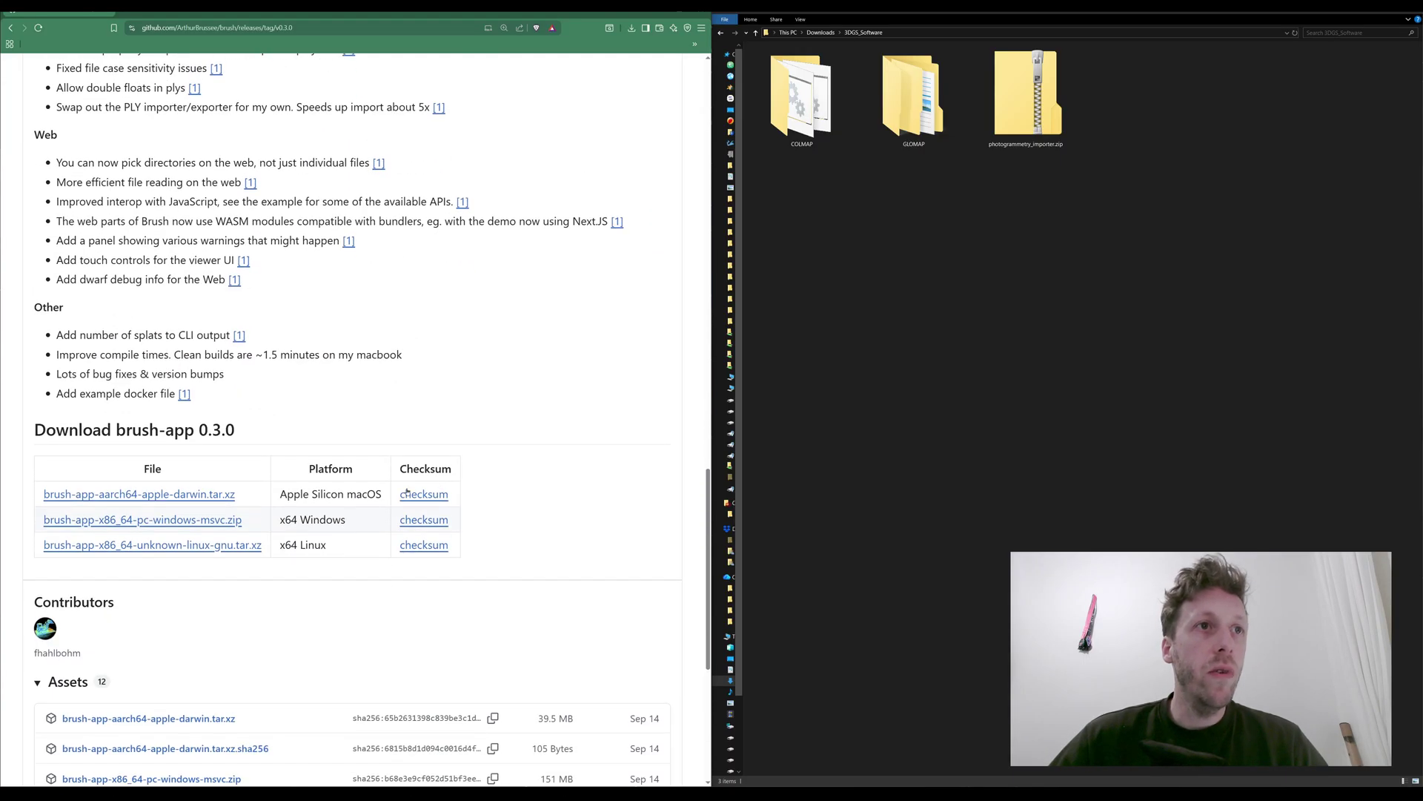
left_click(214, 520)
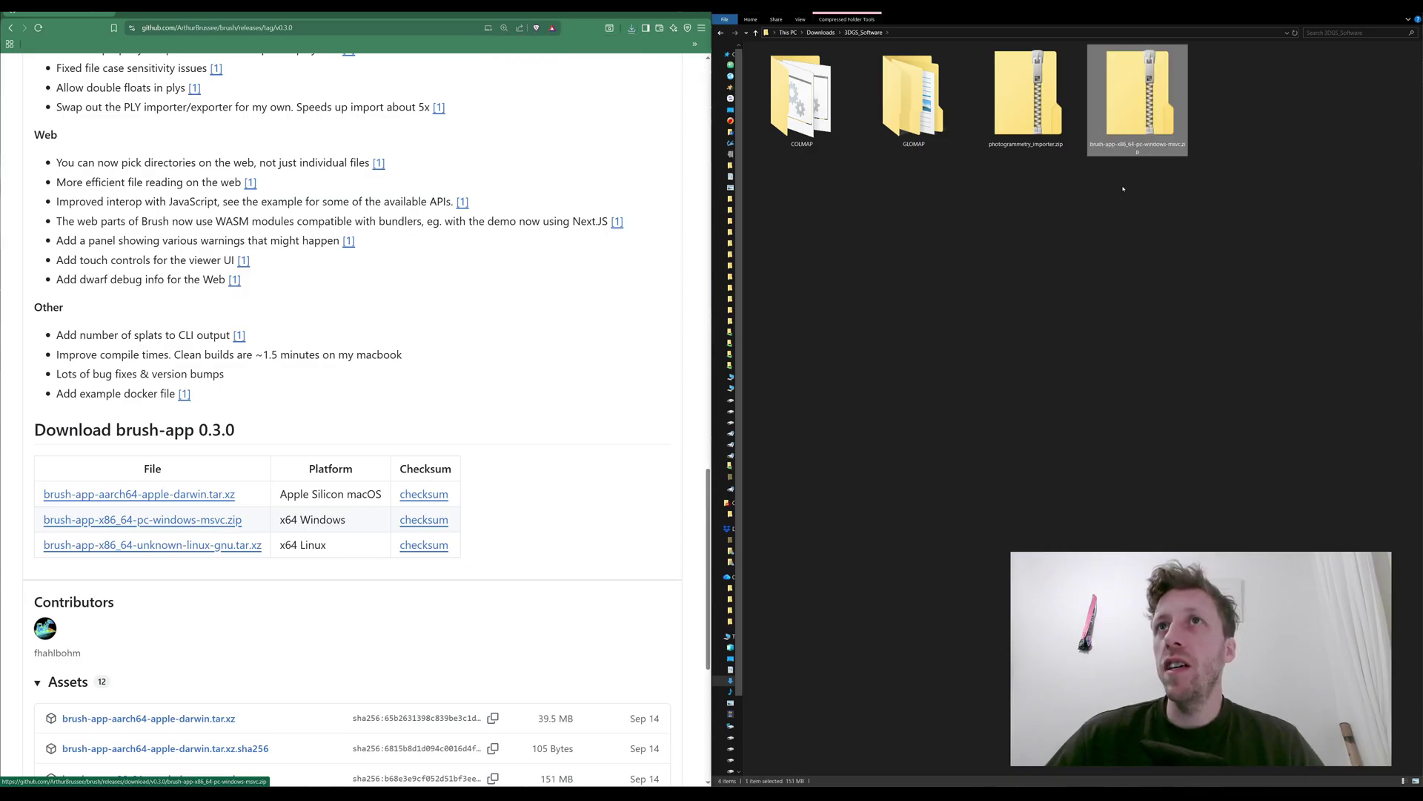
Step: Create a folder named BrushApp in 3DGS_Software and move the Brush zip archive into it
key("F5")
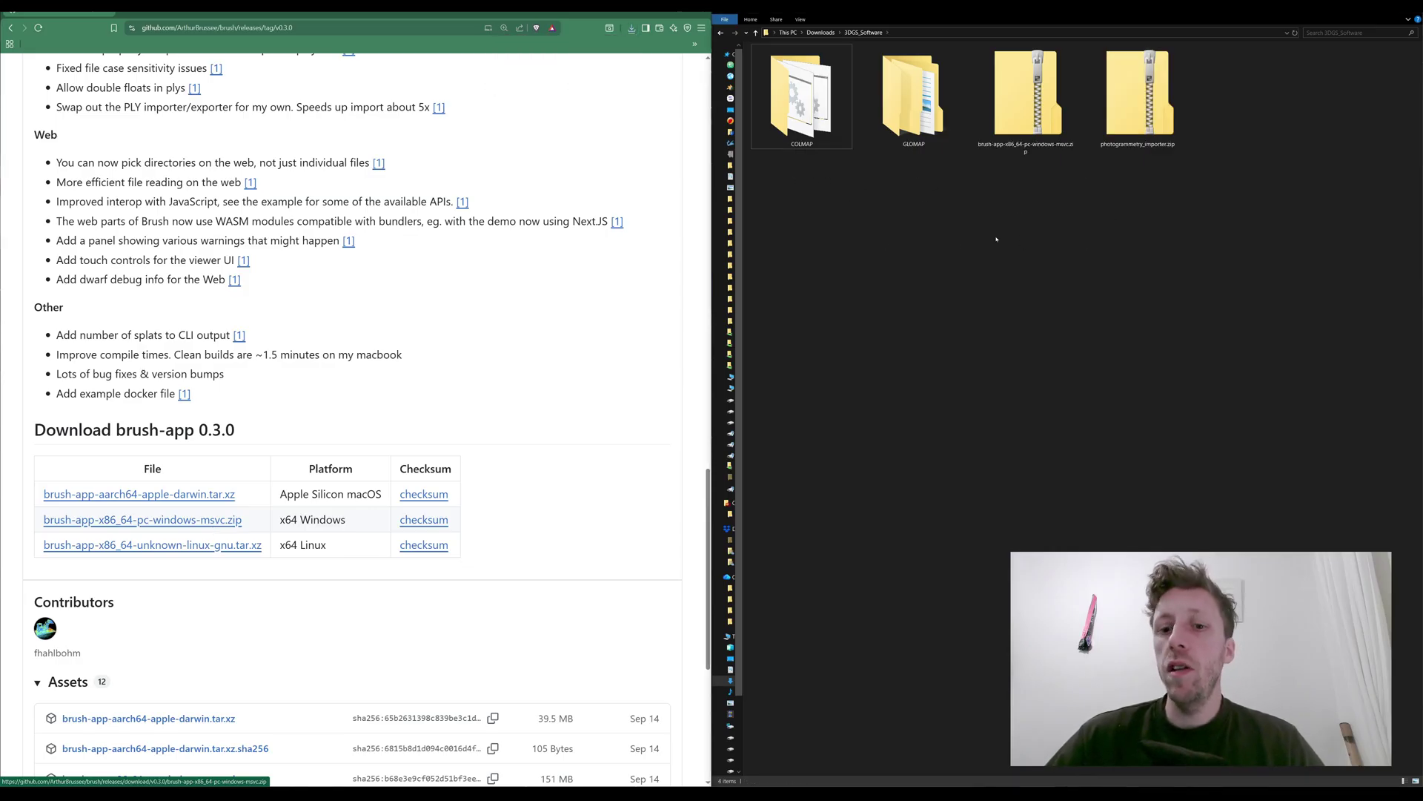
key("ctrl+shift+n")
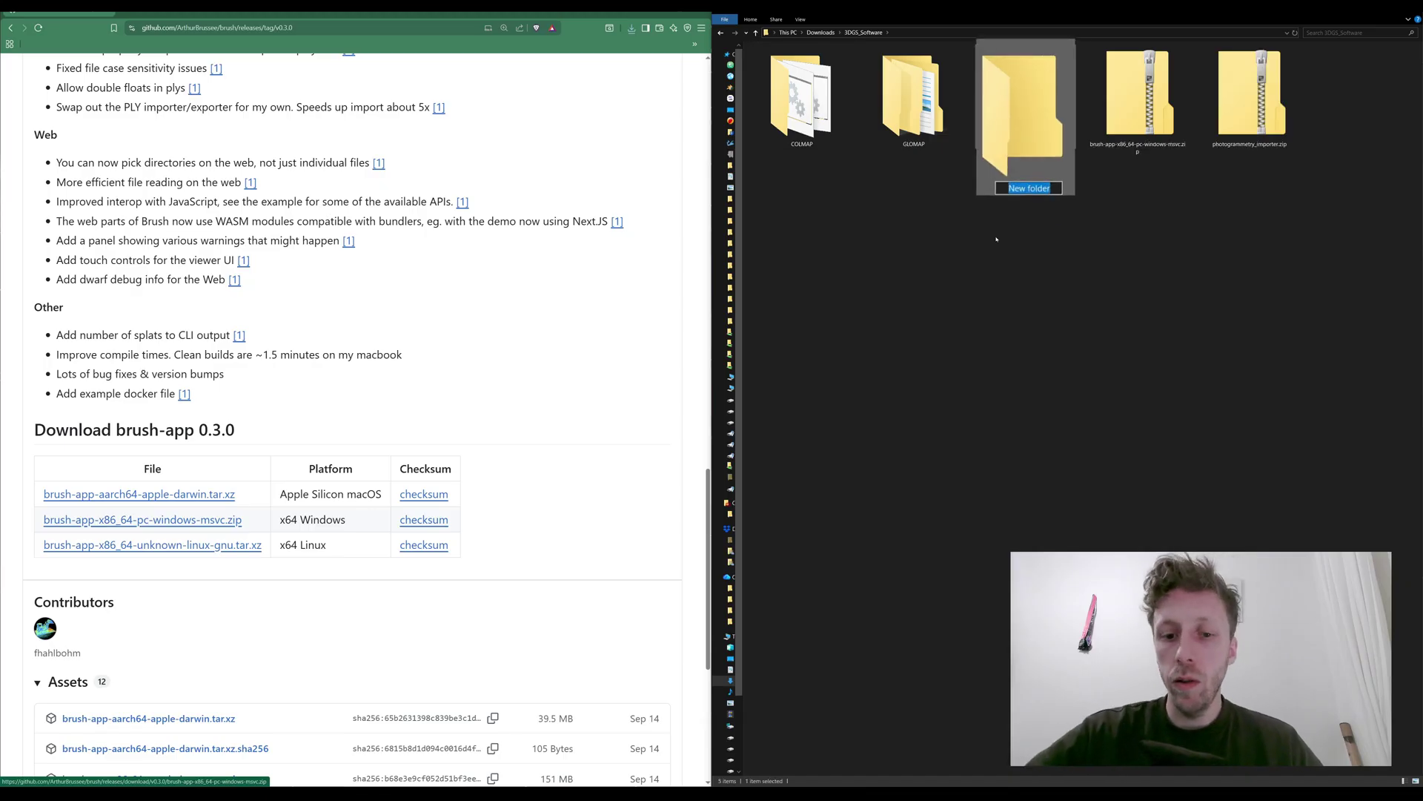
type("BrushApp")
key("Return")
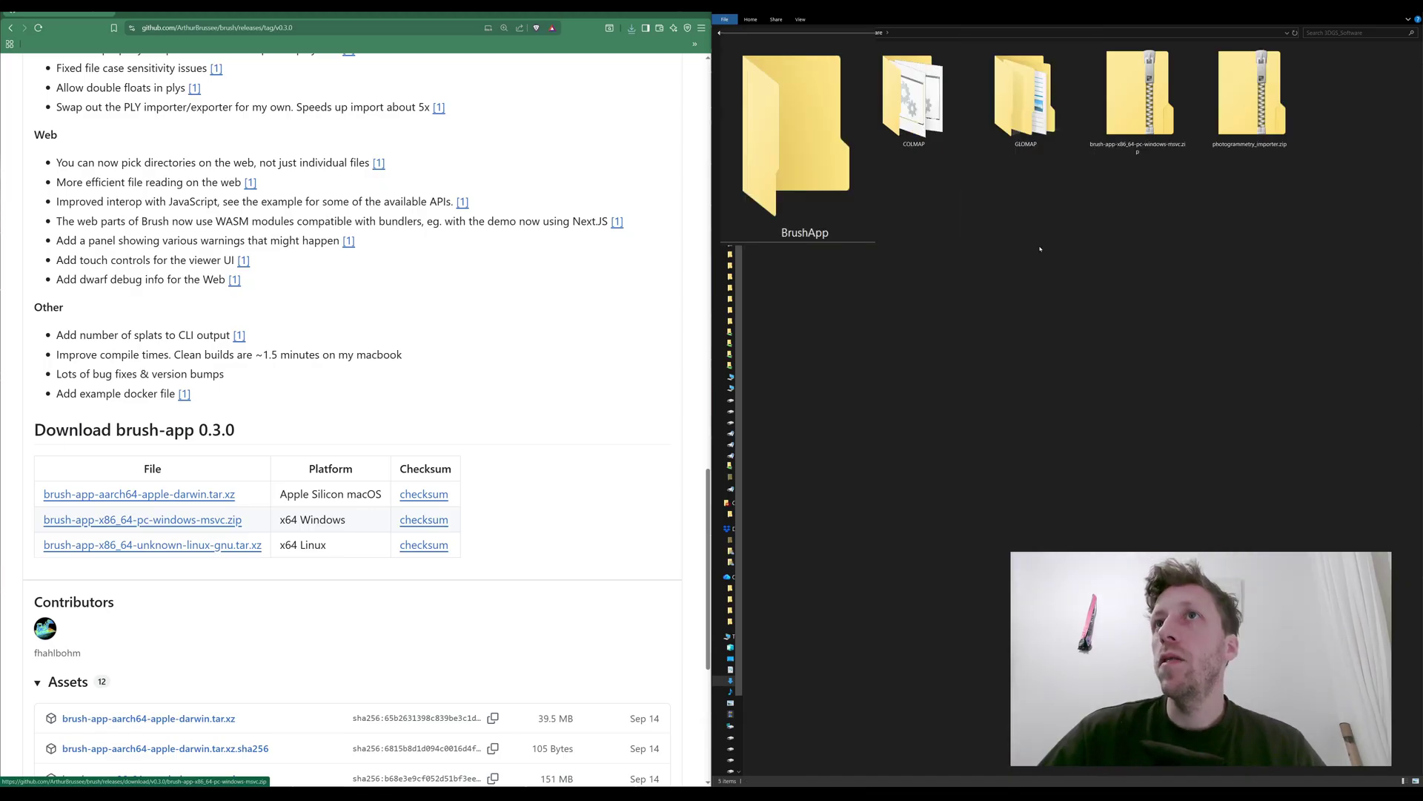
left_click(1137, 132)
left_click_drag(1136, 132, 789, 201)
Step: Extract the Brush zip archive inside the BrushApp folder and launch brush_app.exe
double_click(793, 163)
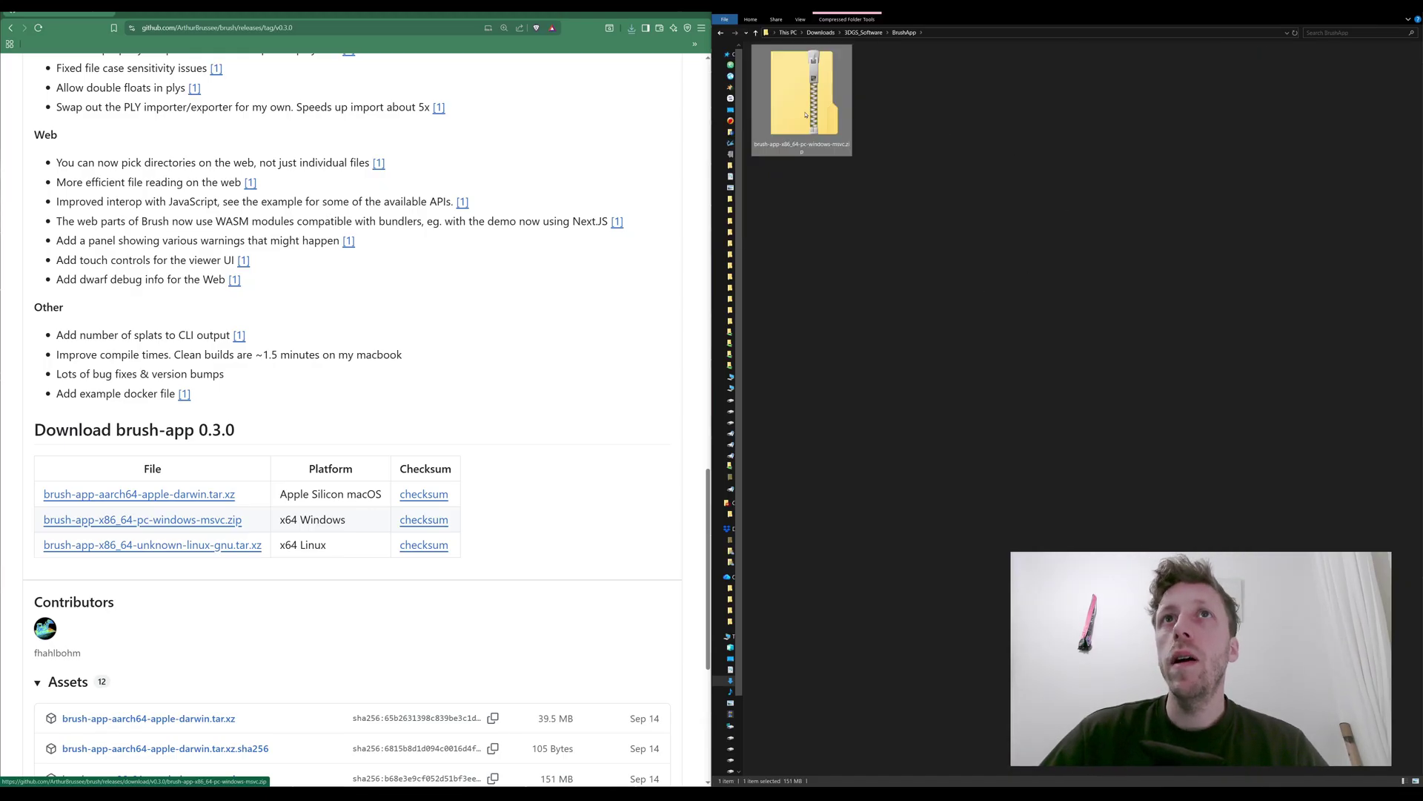
right_click(804, 112)
left_click(734, 198)
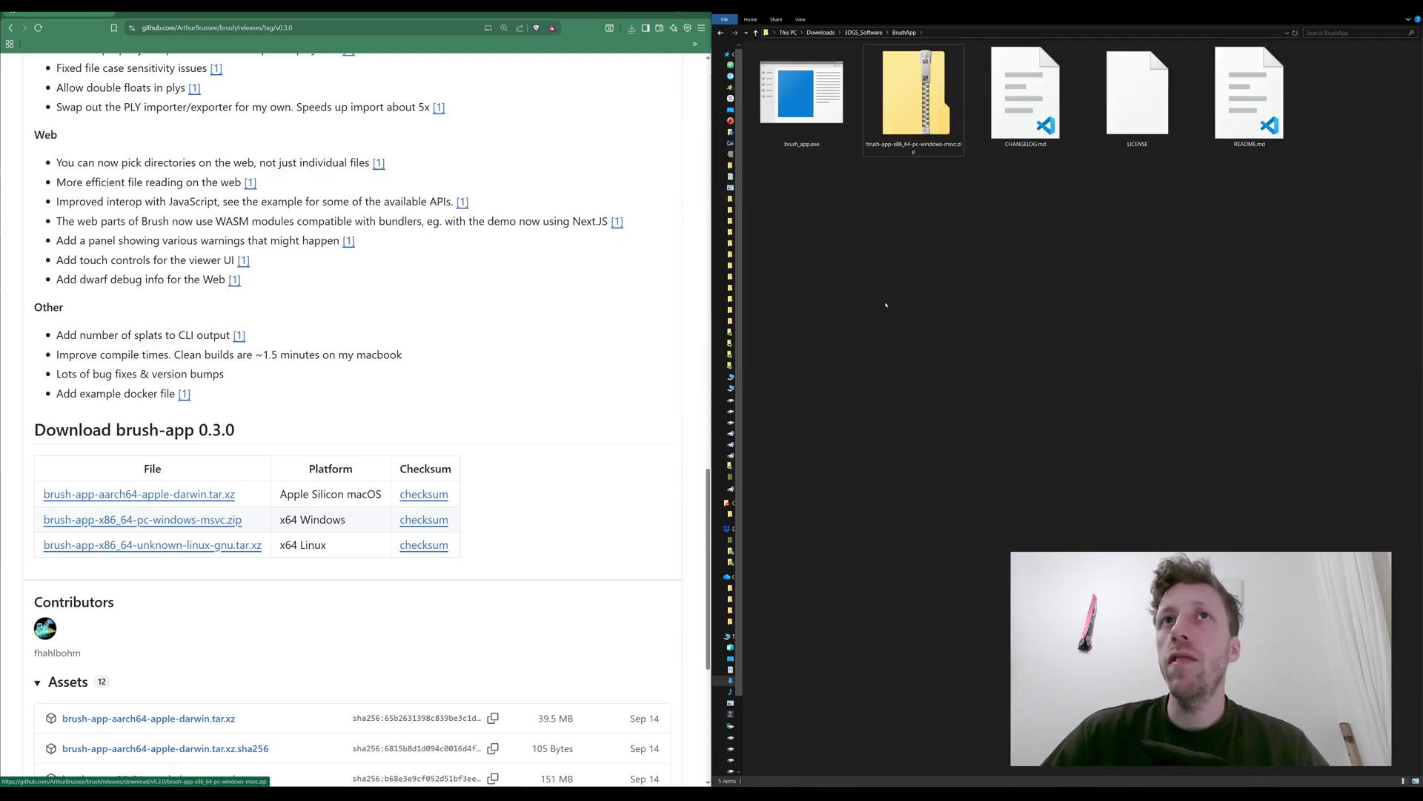
left_click(801, 100)
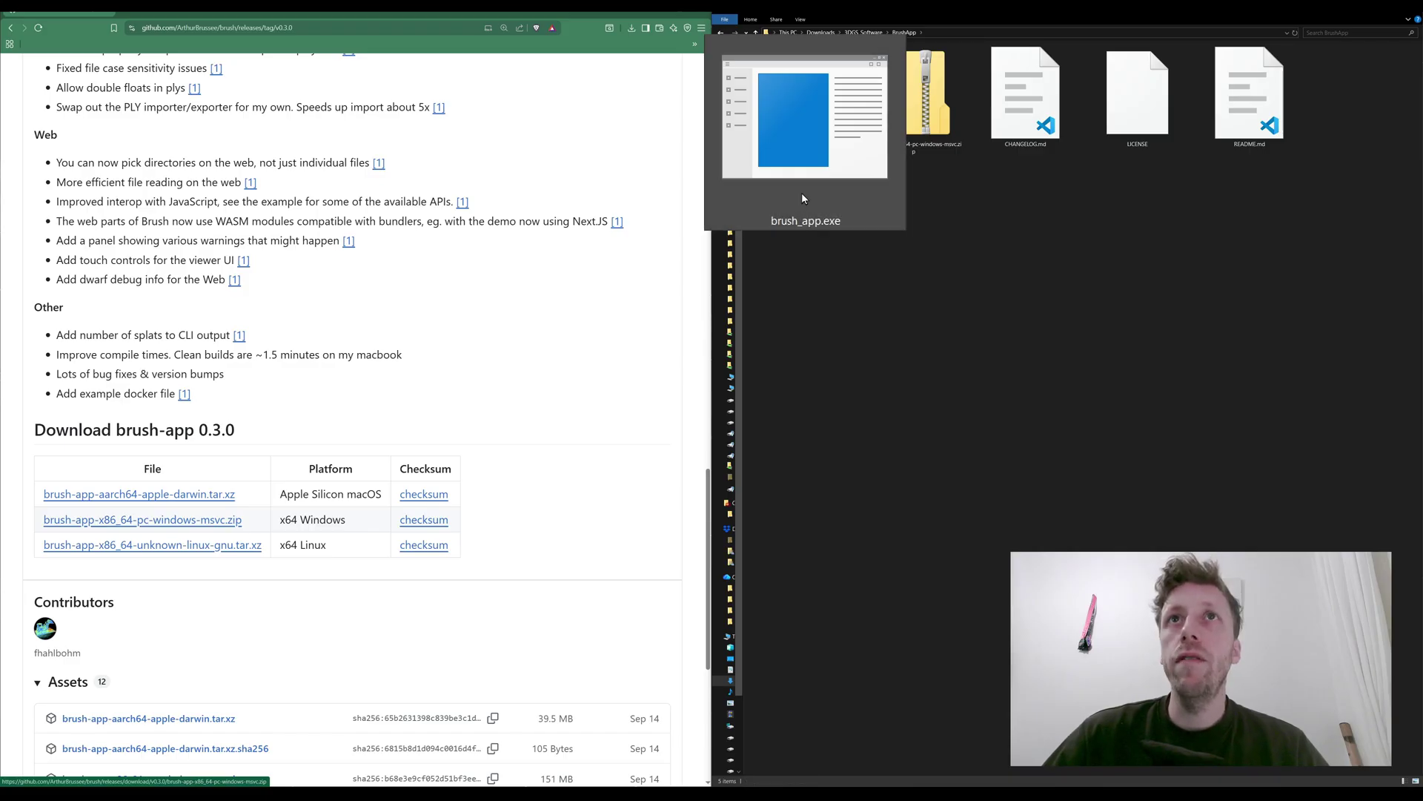
double_click(852, 173)
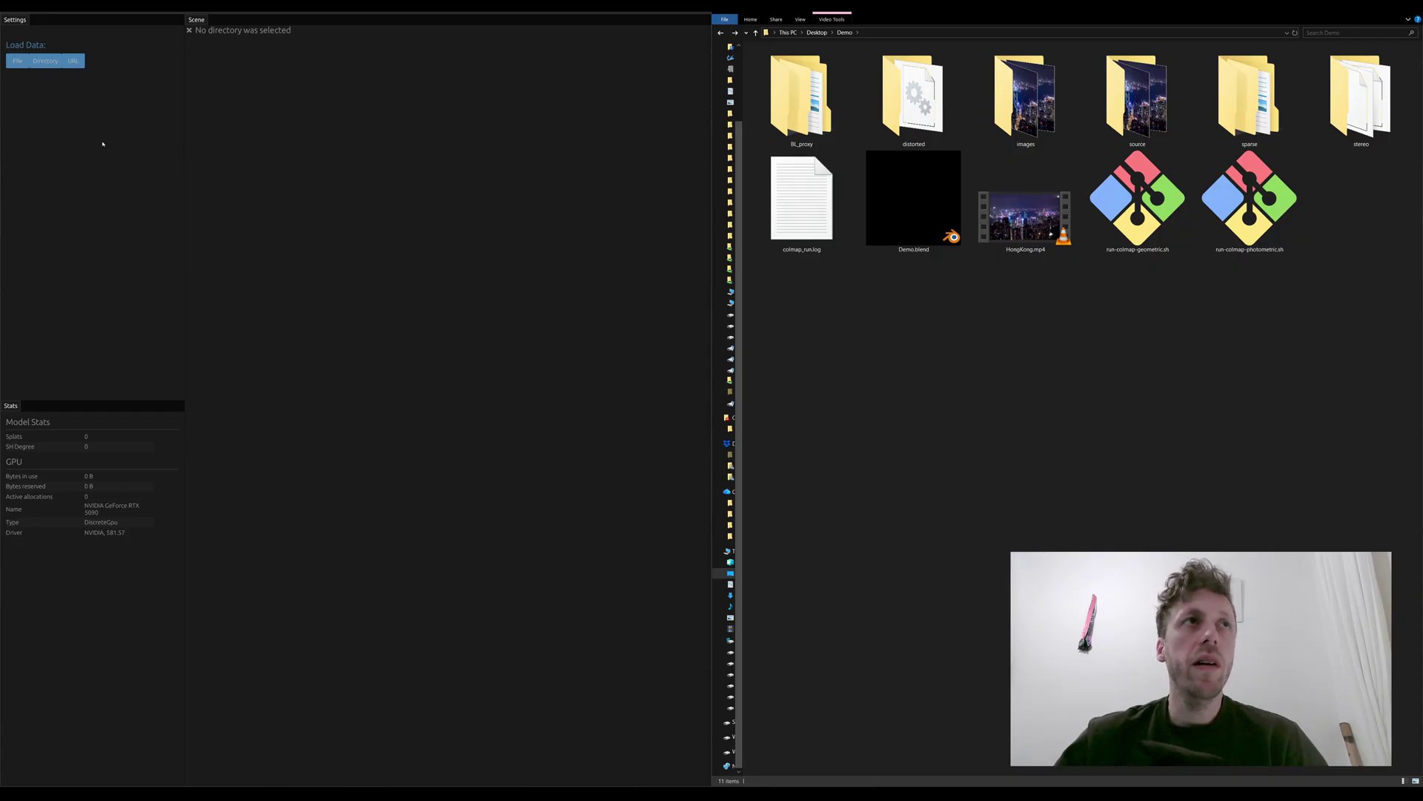
Step: Load the Demo folder as the training dataset and start training with the default 30000 steps and 1920 maximum image resolution
left_click(46, 61)
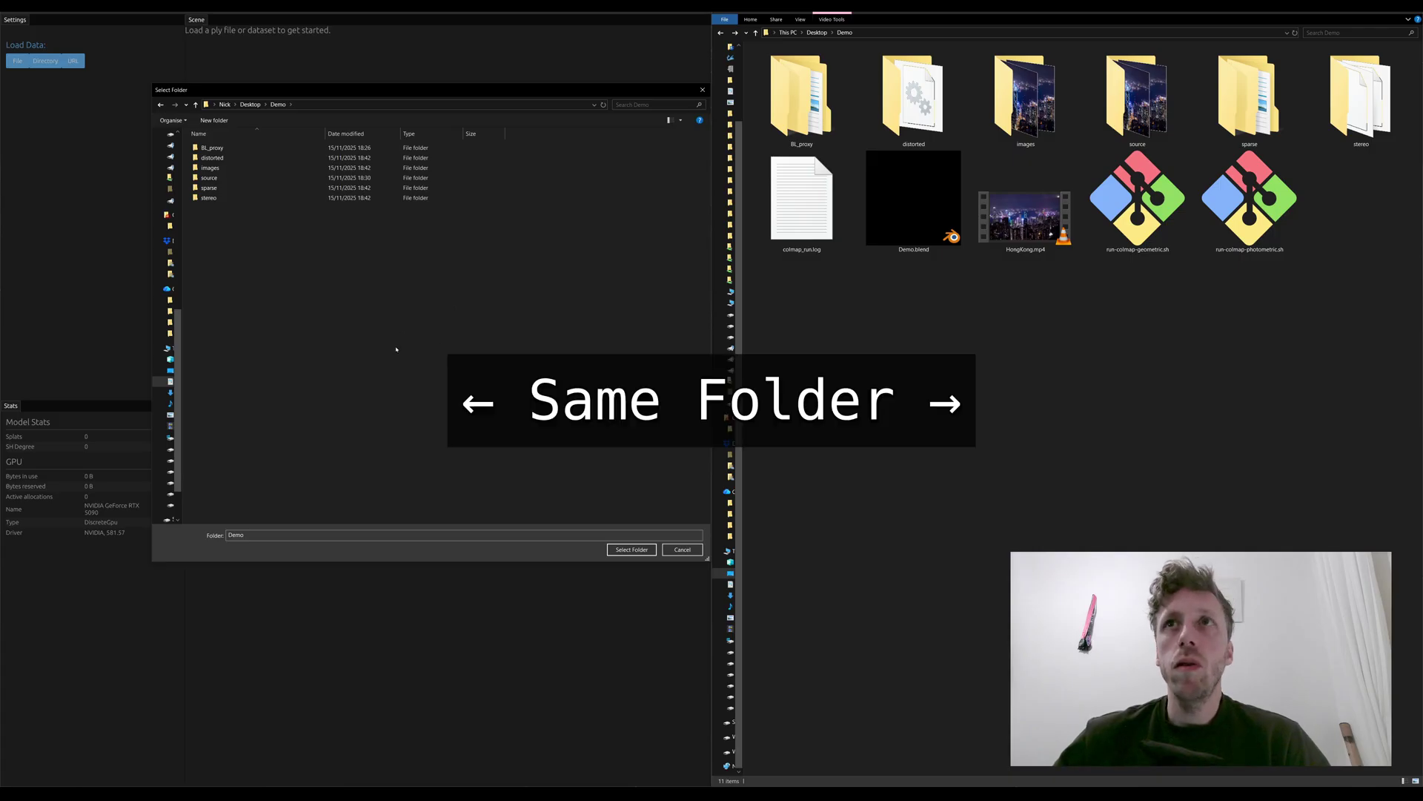
left_click(632, 550)
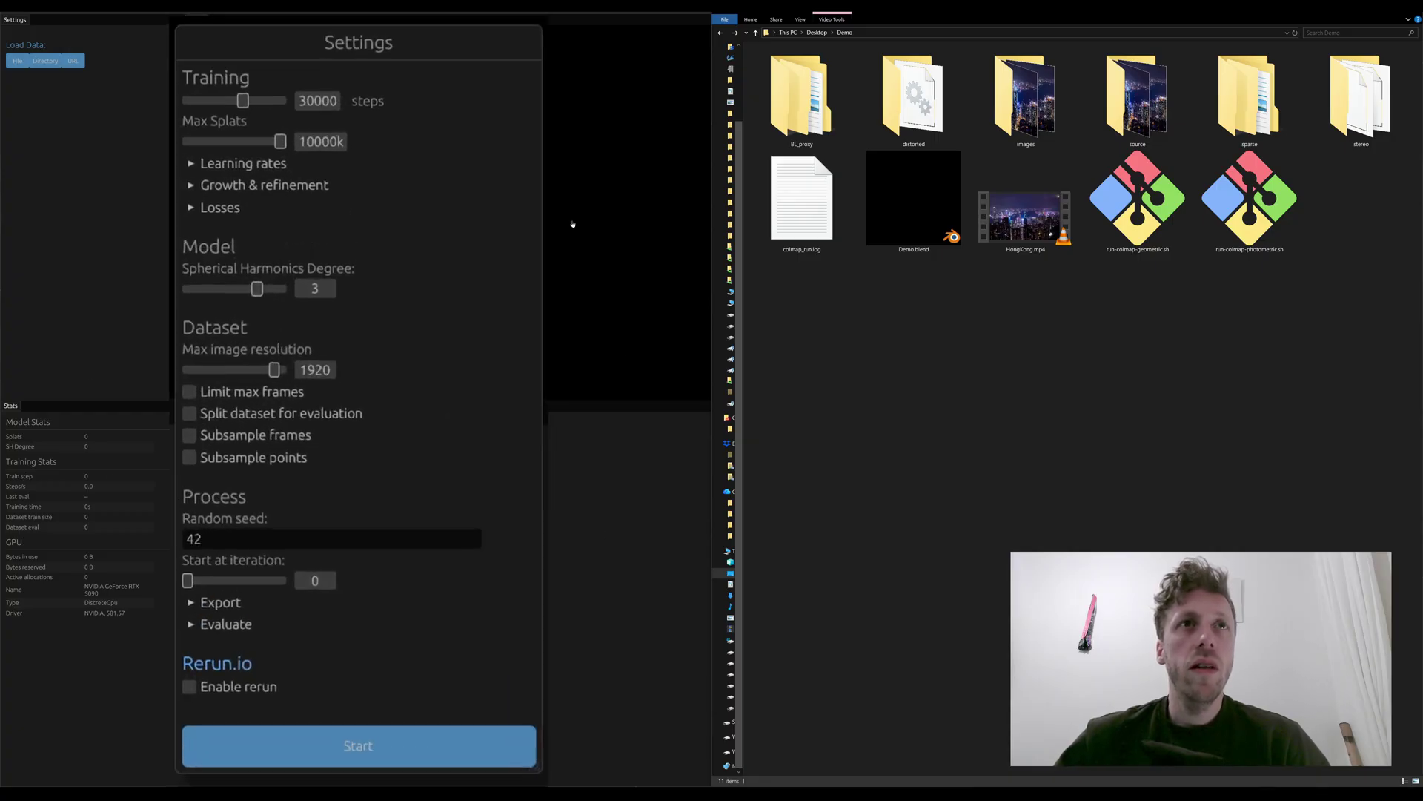
double_click(668, 13)
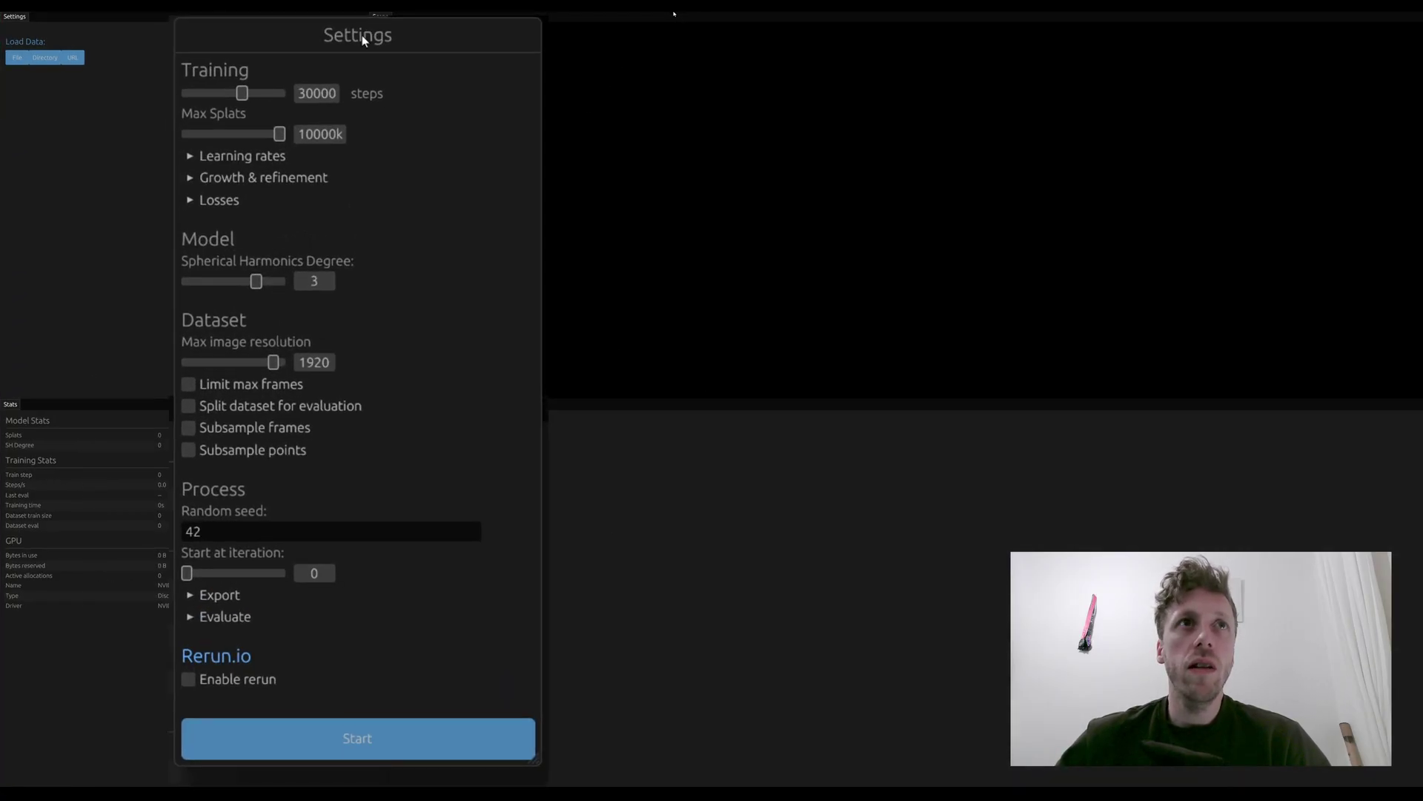
left_click_drag(363, 41, 754, 46)
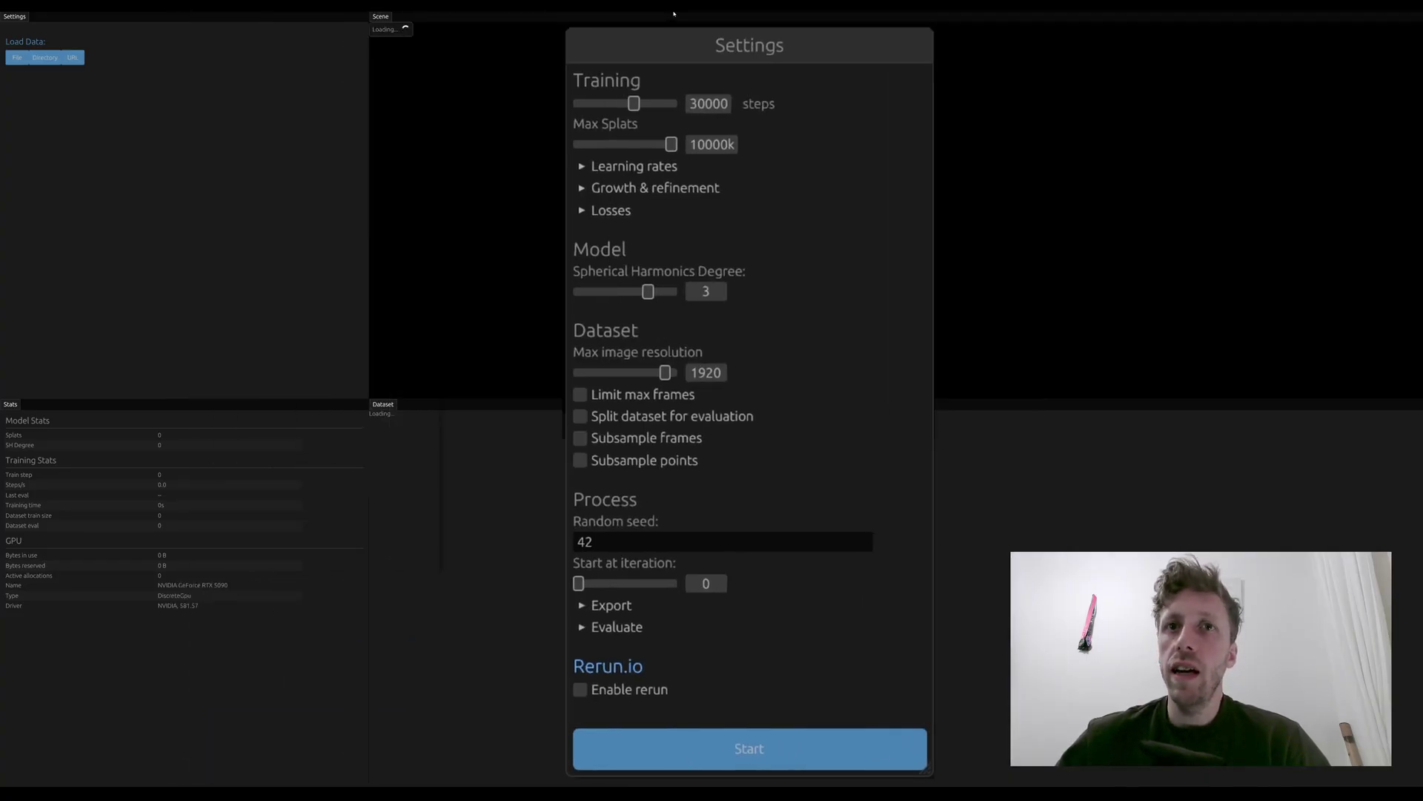
left_click(636, 755)
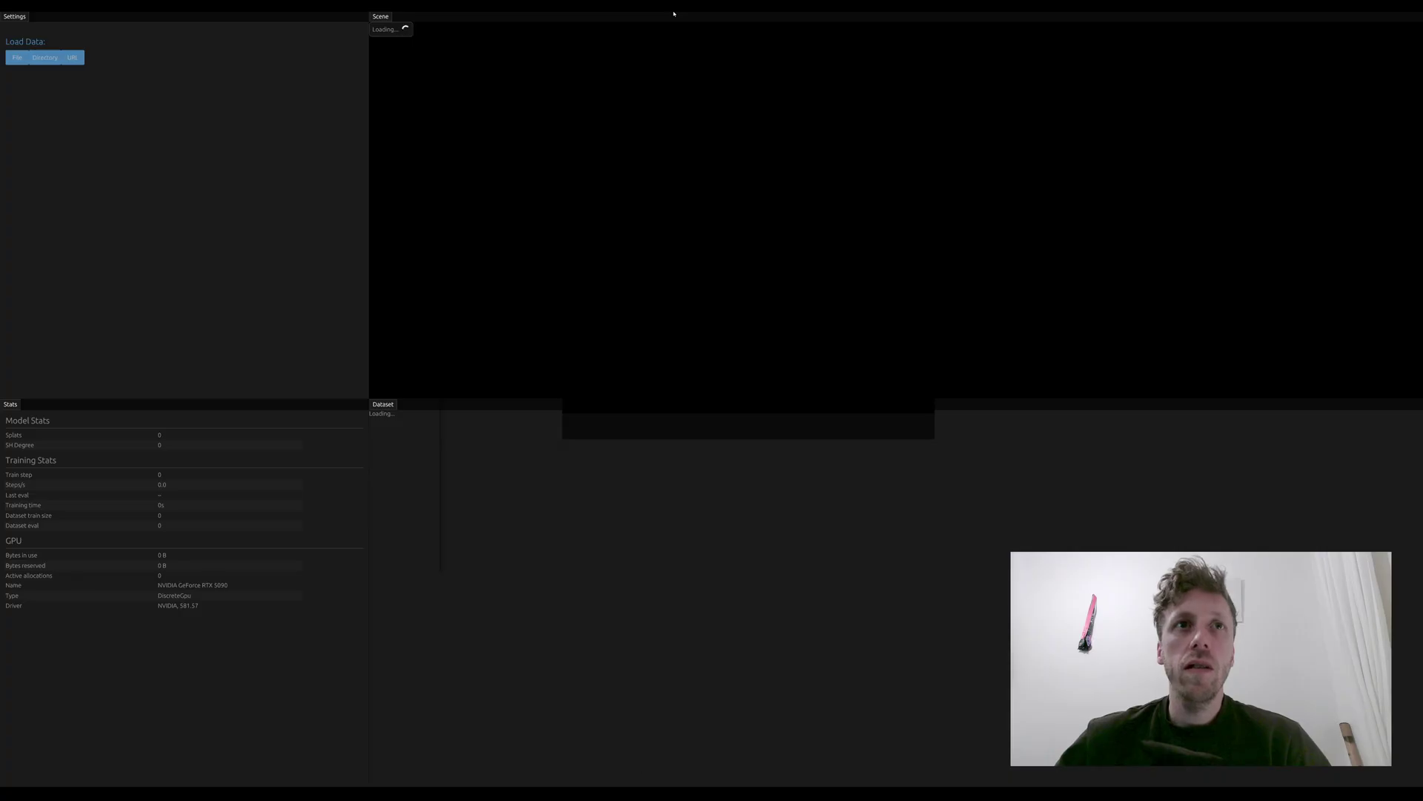
Step: Enlarge the scene view relative to the dataset view and browse through the dataset images to view the splat from their cameras
left_click_drag(505, 400, 615, 560)
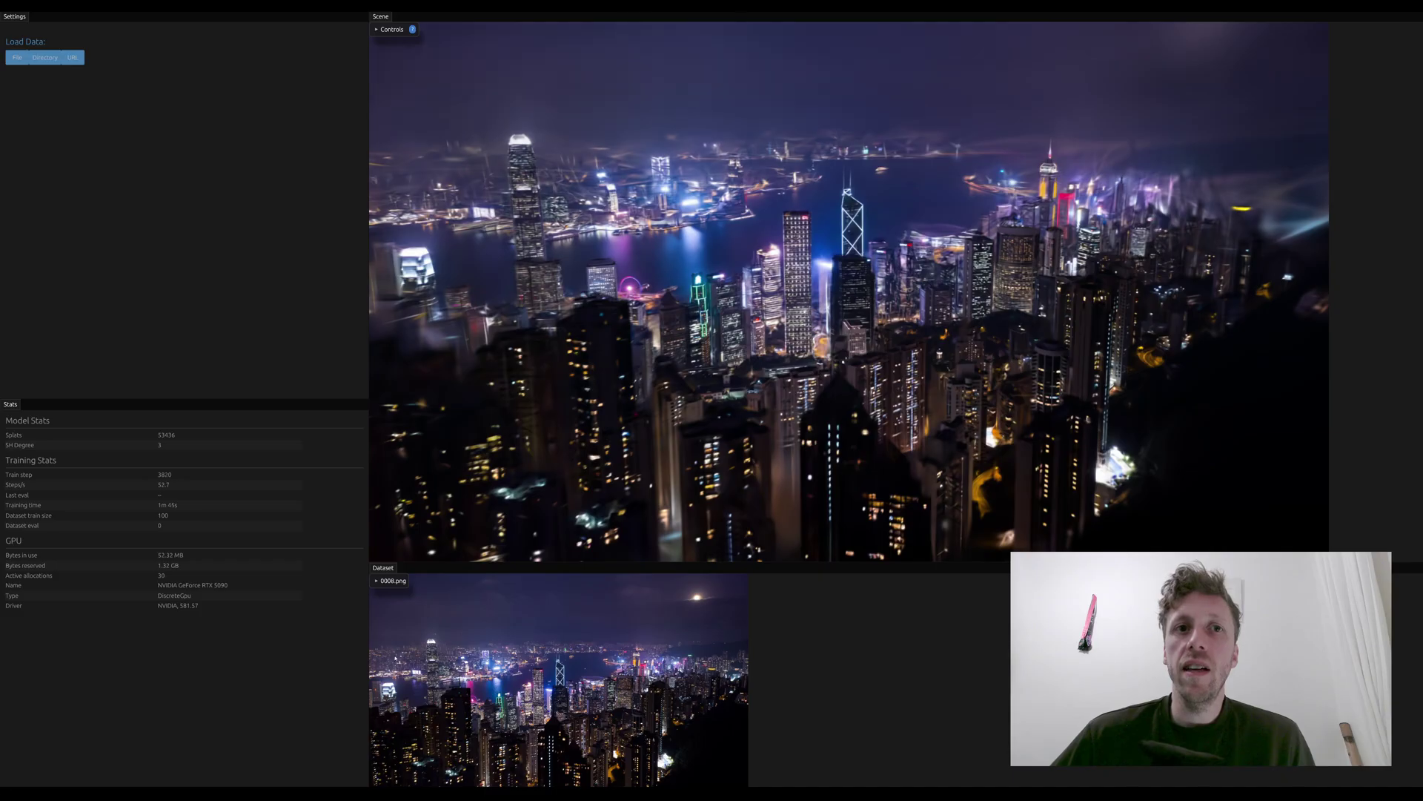
left_click(377, 582)
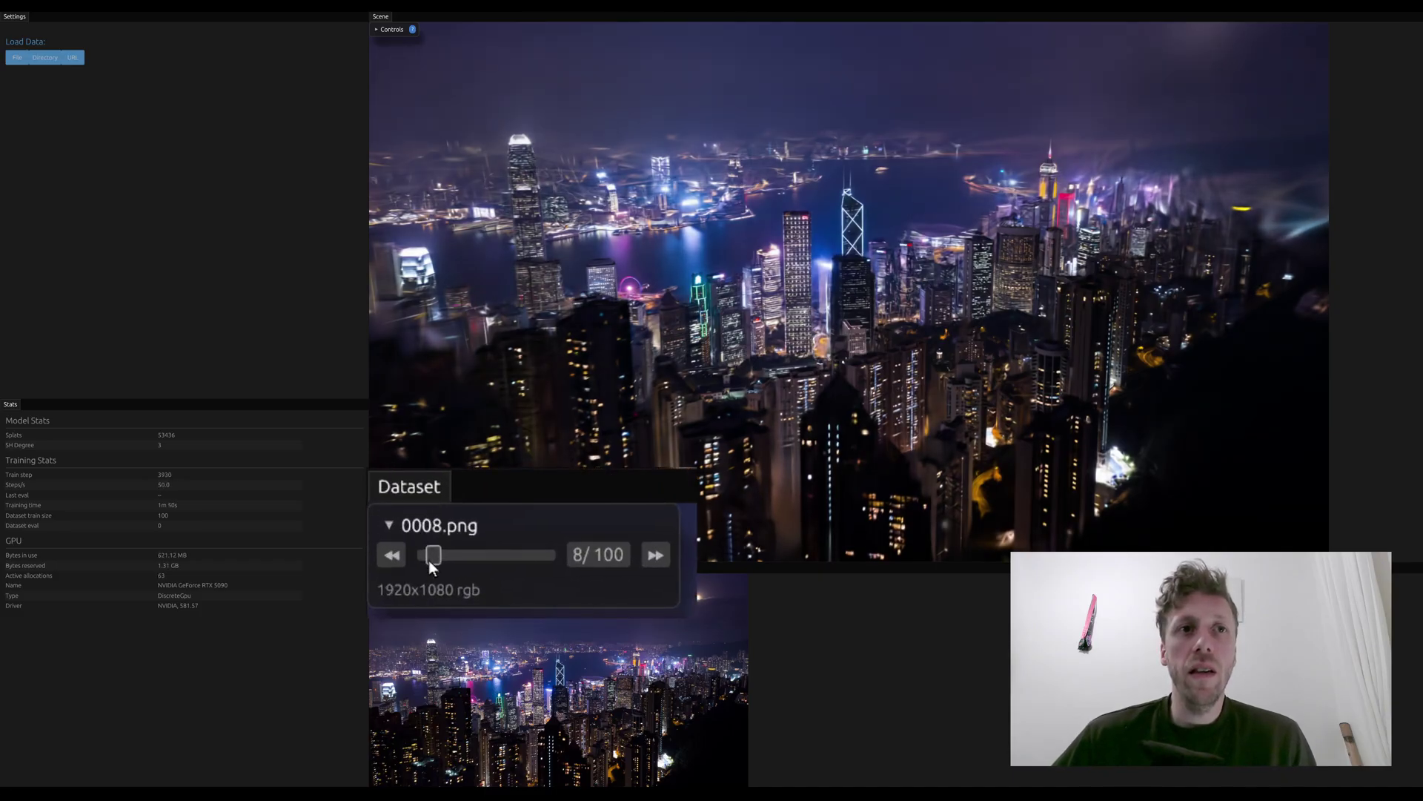
left_click_drag(430, 561, 427, 561)
left_click_drag(451, 559, 488, 569)
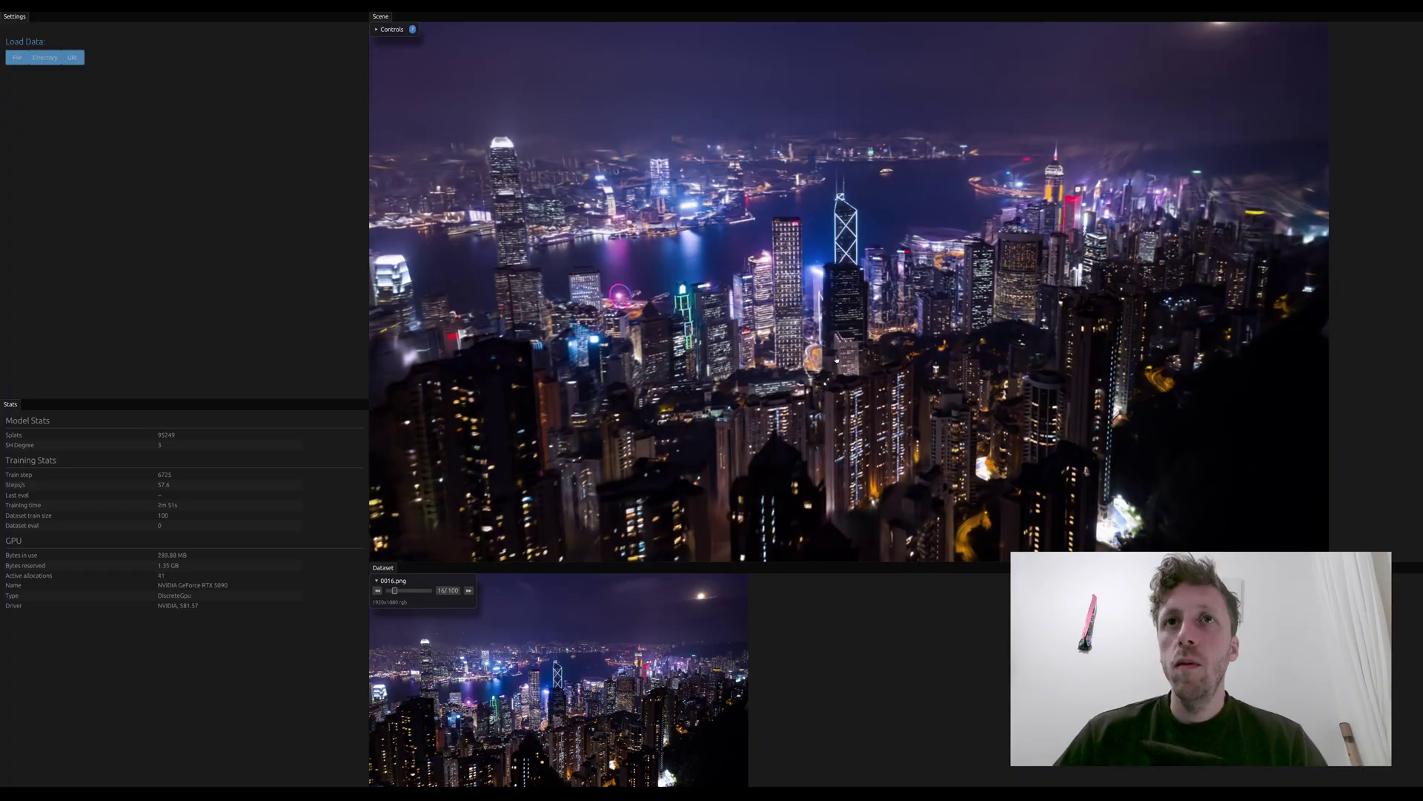
Step: Fly through the training splat, moving towards the city buildings and turning and raising or lowering the view to examine its quality
key("w")
left_click_drag(833, 361, 894, 364)
key("w")
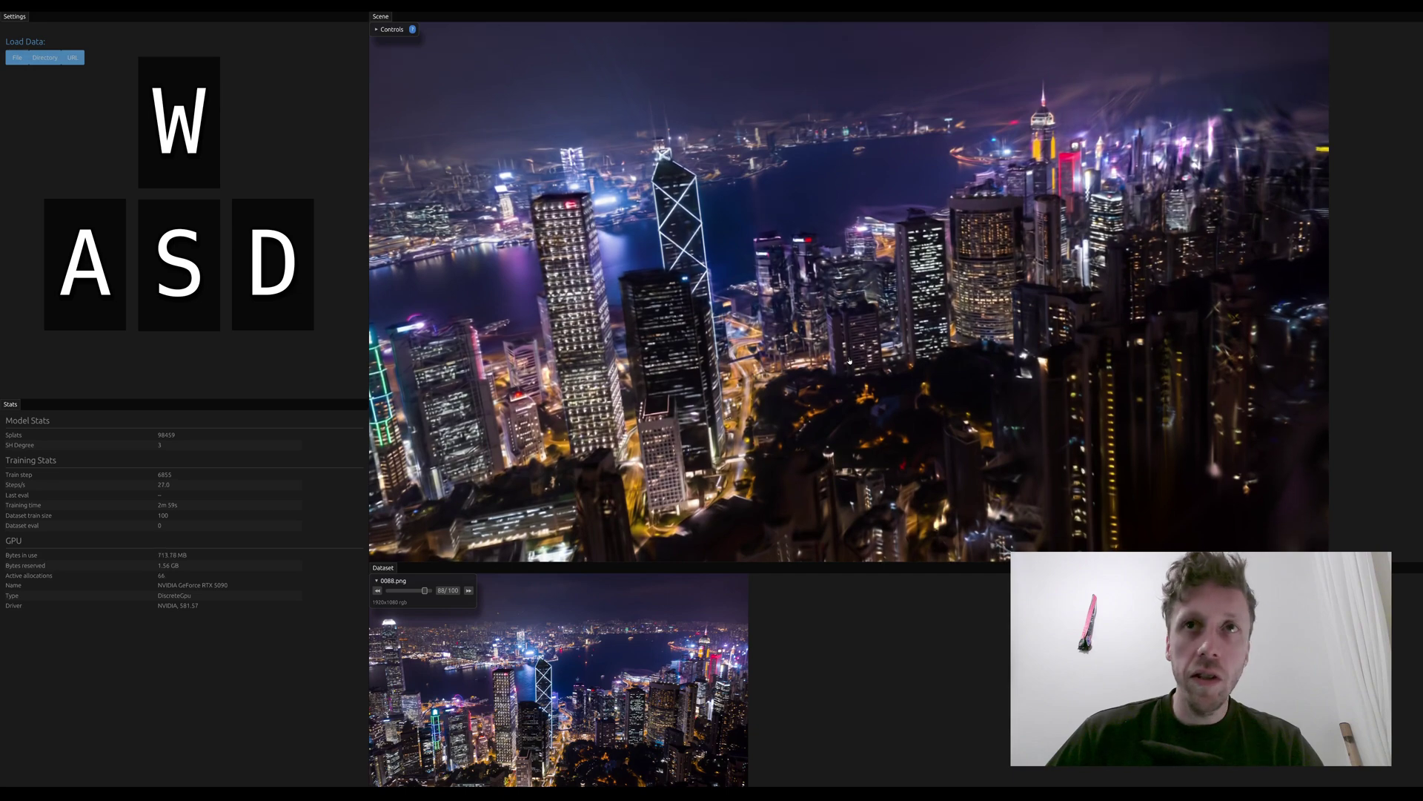
key("q")
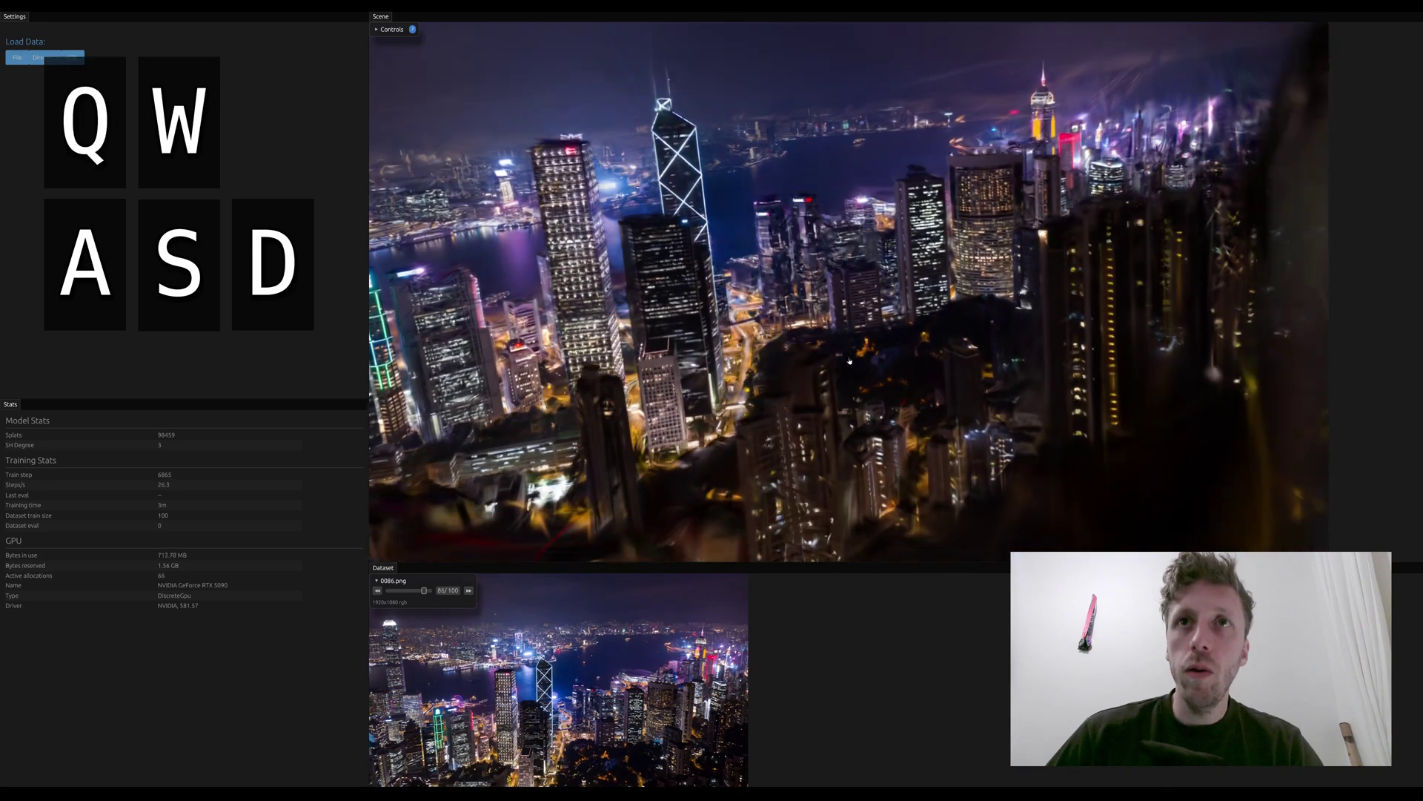
key("e")
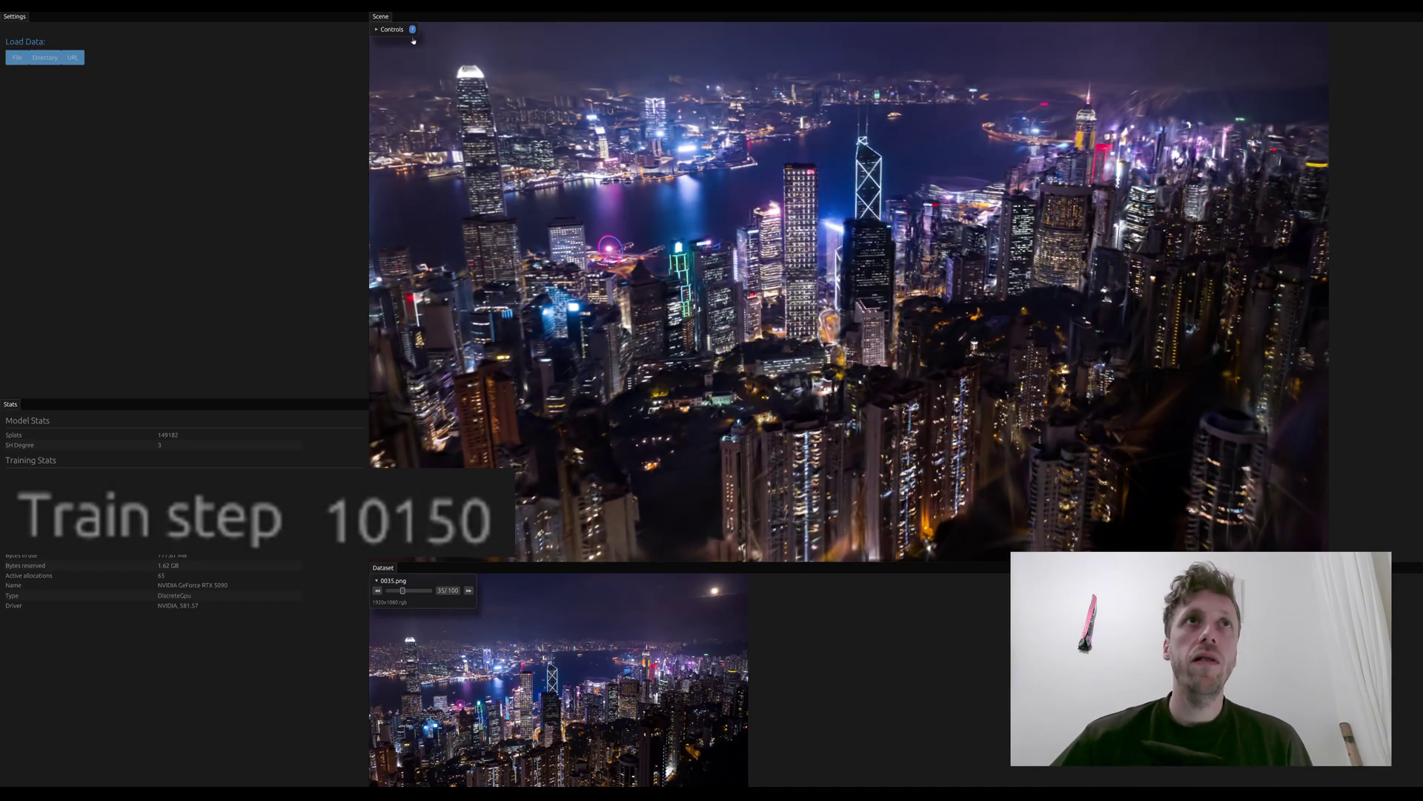
Step: Export the current Gaussian splat as export.ply into the Demo folder
left_click(377, 30)
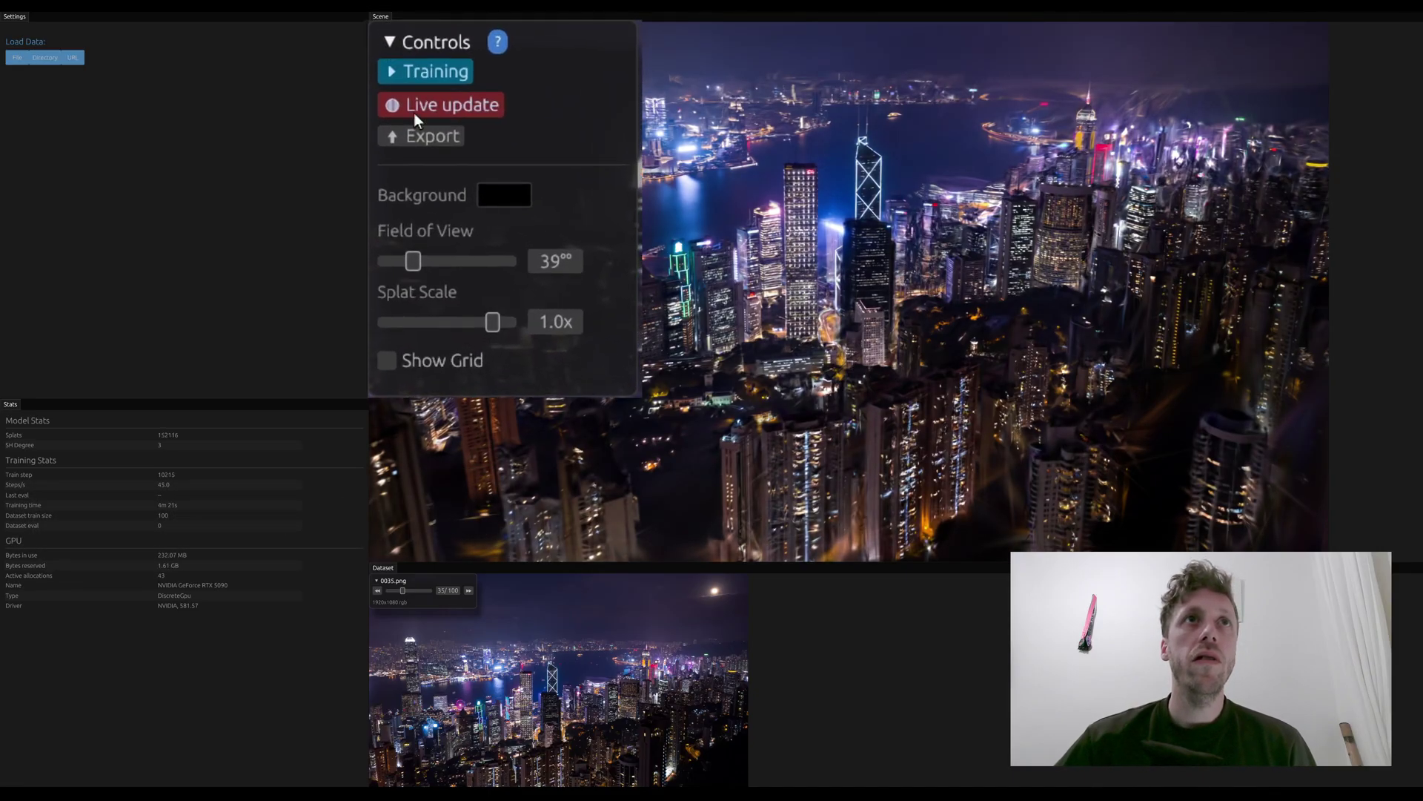
left_click(426, 139)
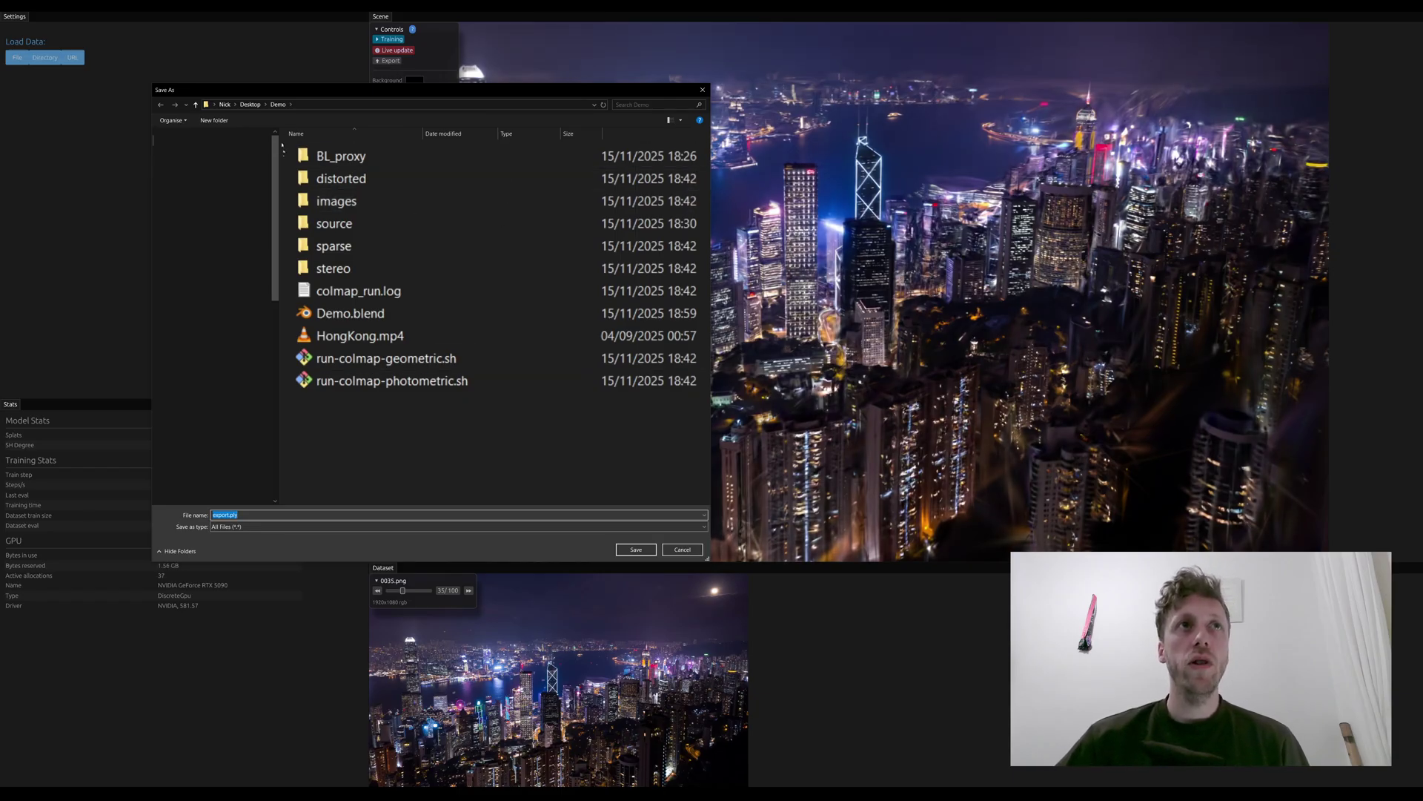
left_click(651, 552)
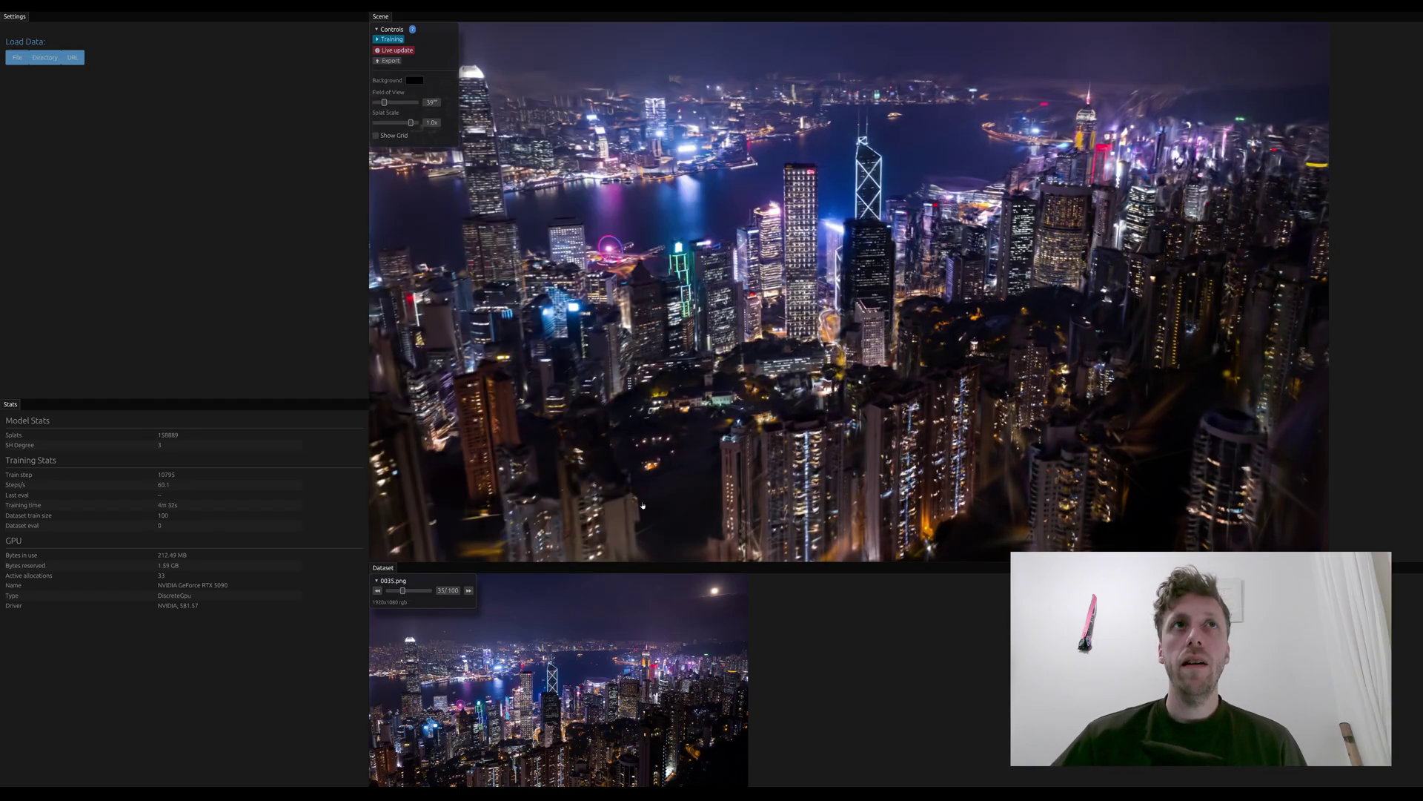
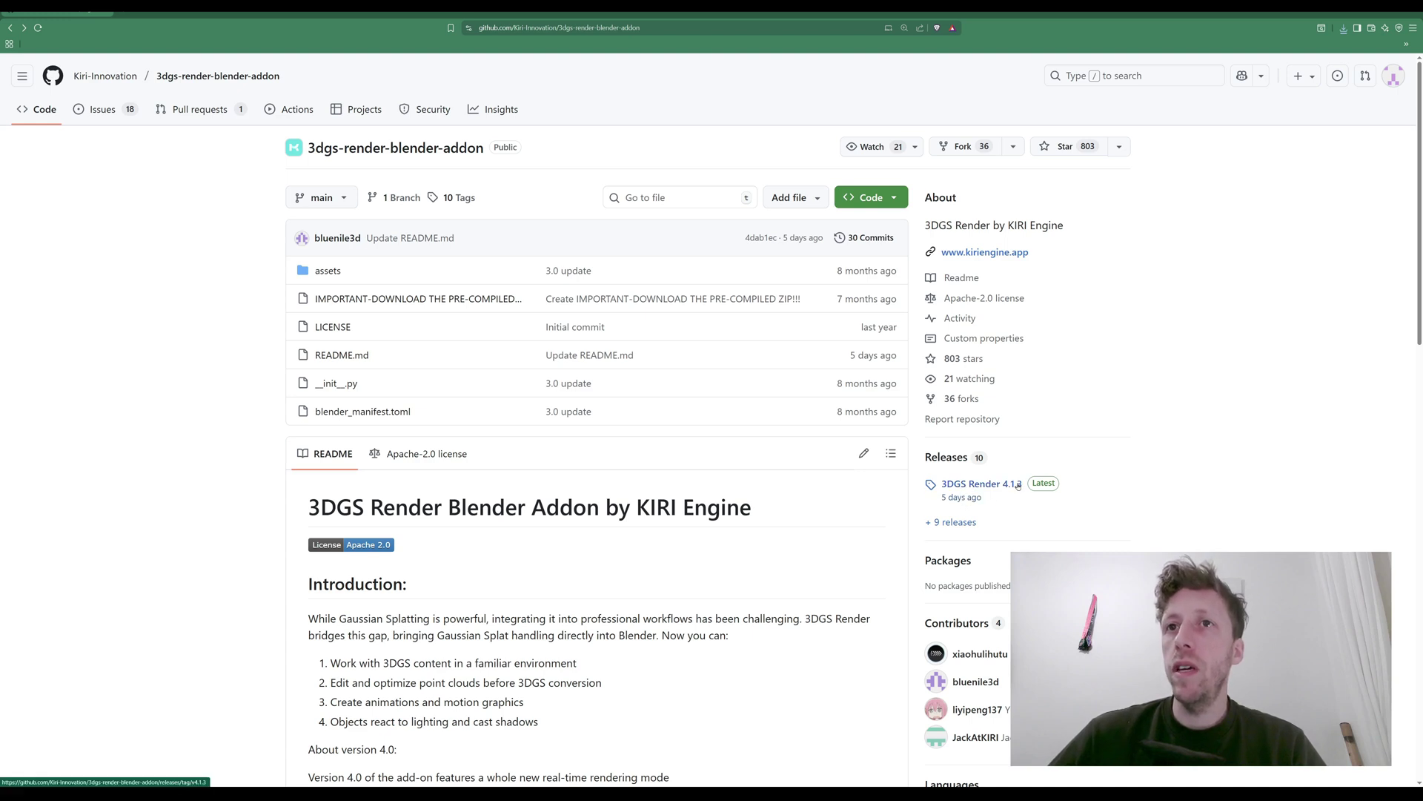
Step: Download 3dgs_render_by_kiri_engine_4.0.0.zip from the add-on's v4.0.0 GitHub release into the 3DGS_Software folder
left_click(954, 524)
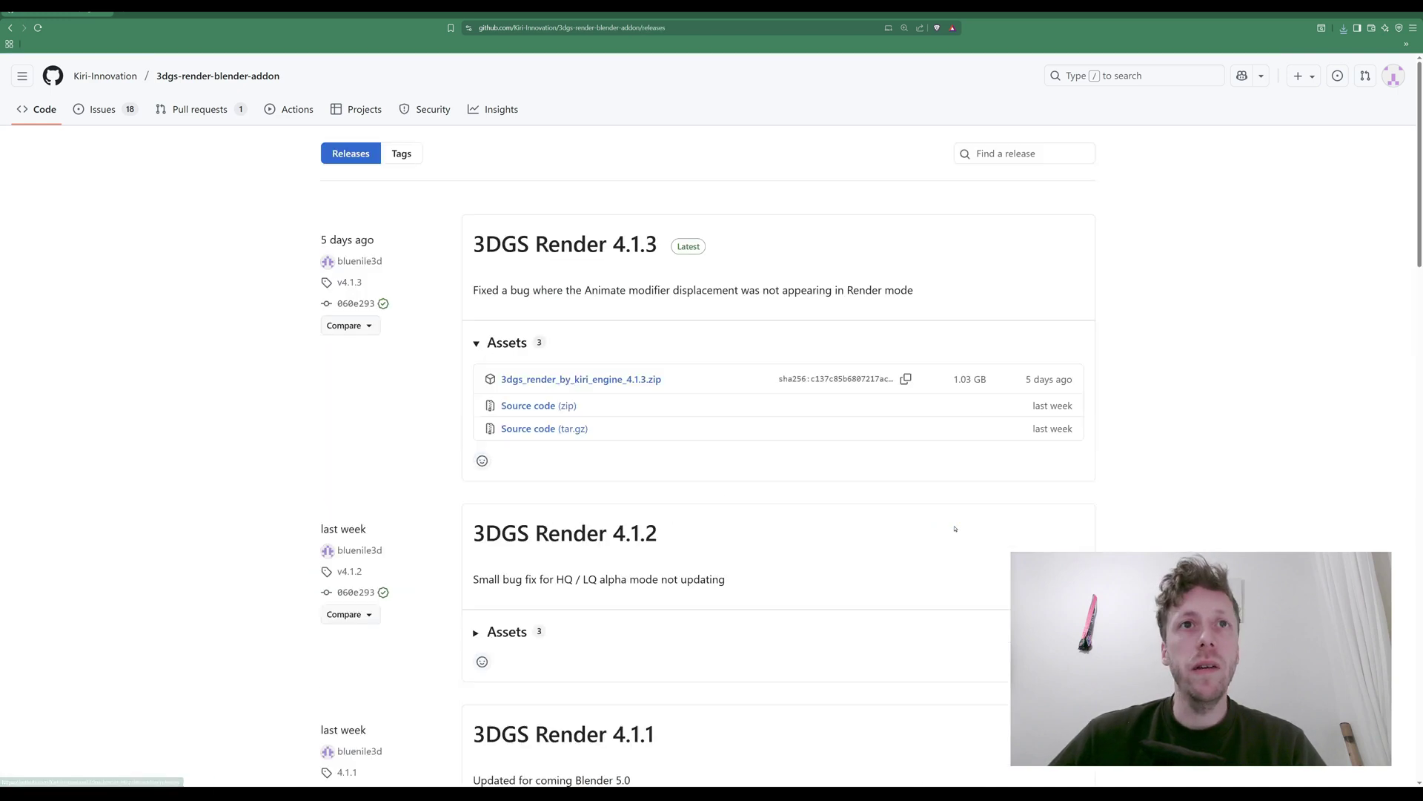
scroll(1140, 308, "down", 10)
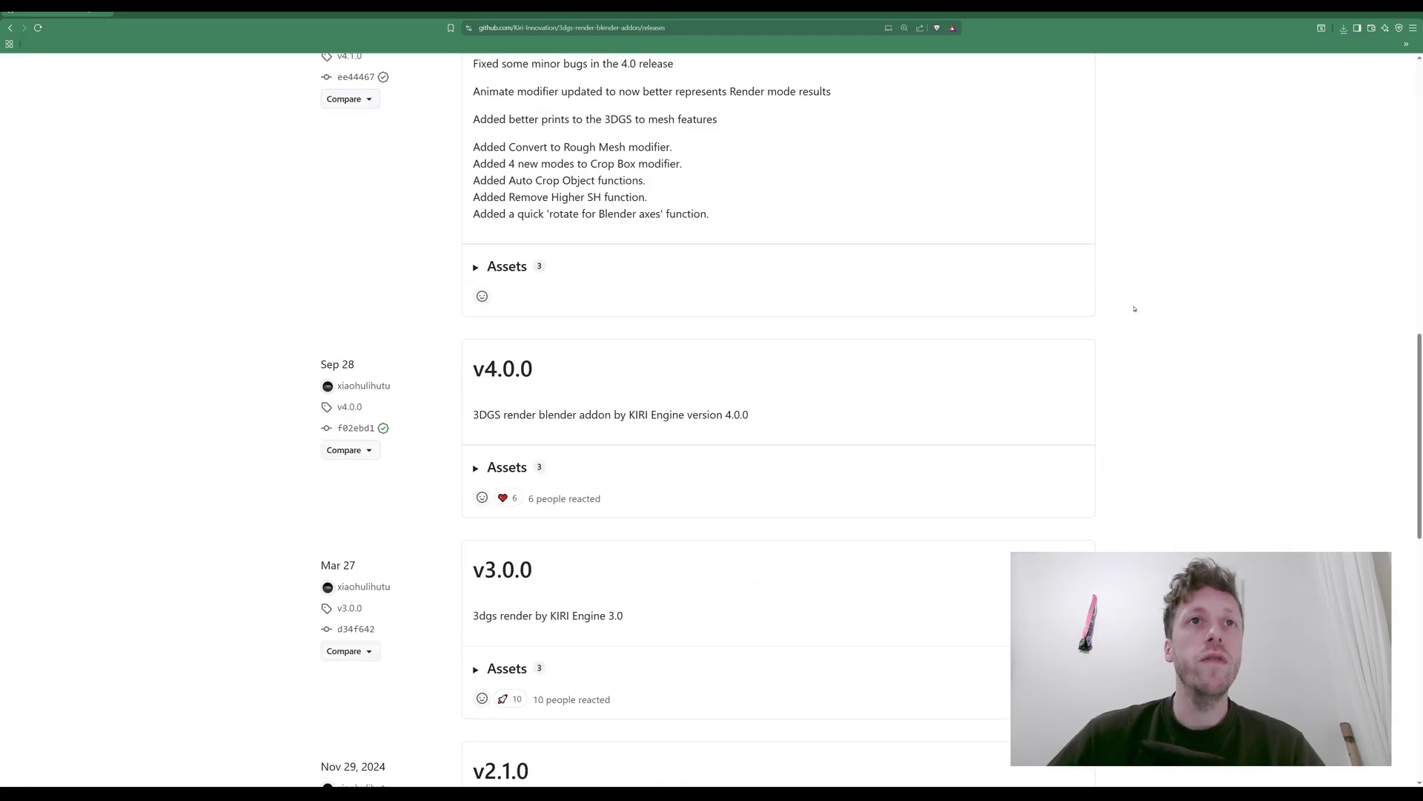
left_click(477, 468)
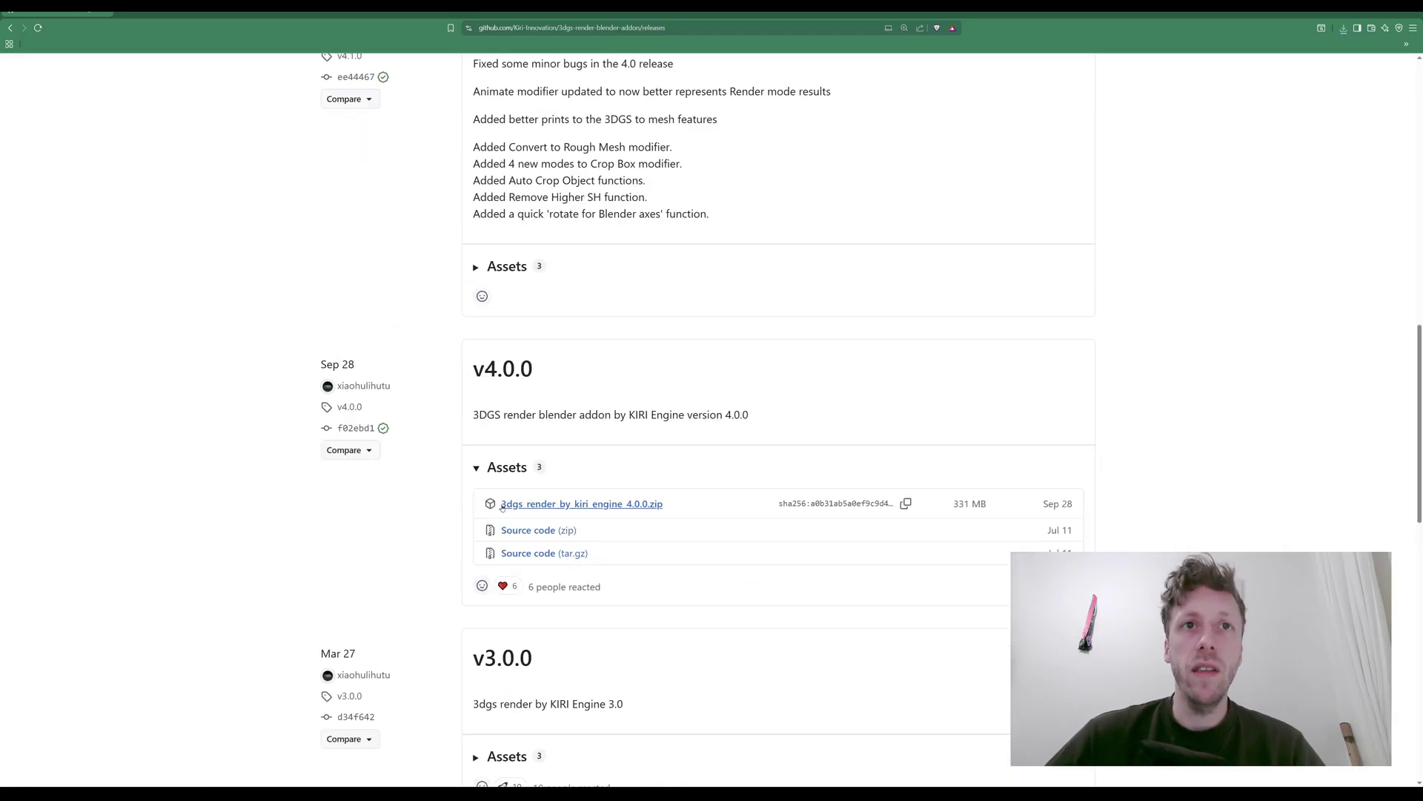
left_click(654, 505)
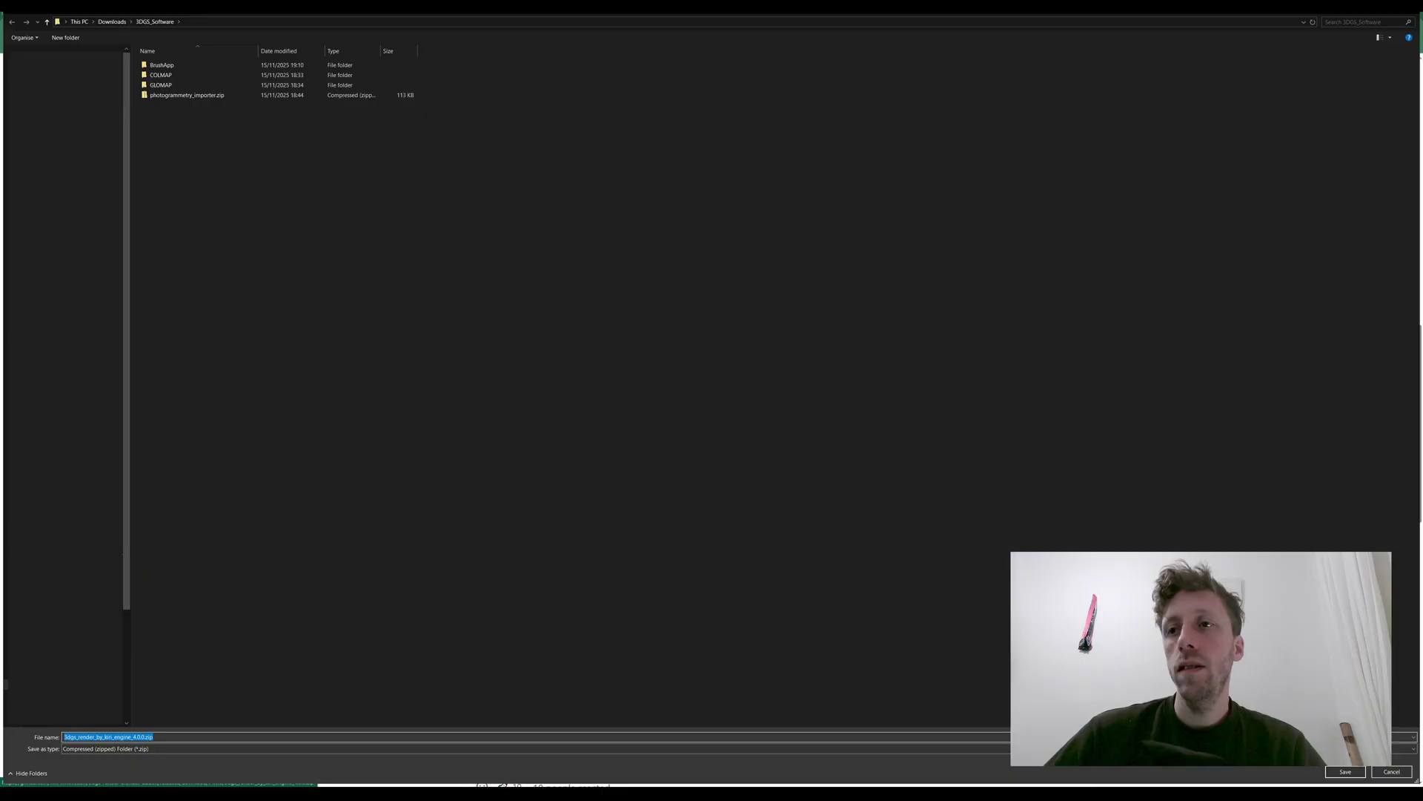
left_click(1346, 772)
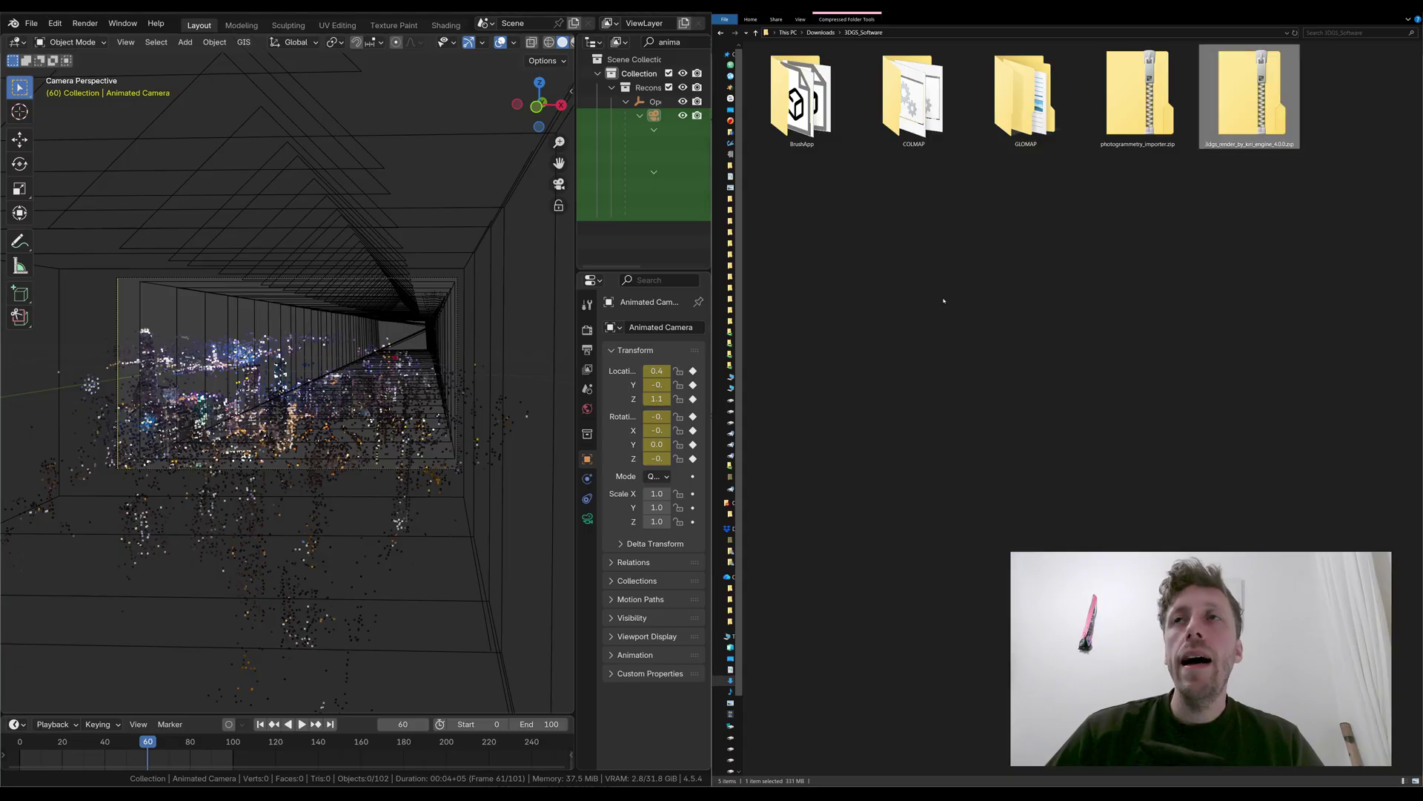
Step: Install the downloaded 3dgs_render_by_kiri_engine_4.0.0.zip add-on in Blender with Enable Add-on checked, and maximize the Blender window
left_click(1250, 133)
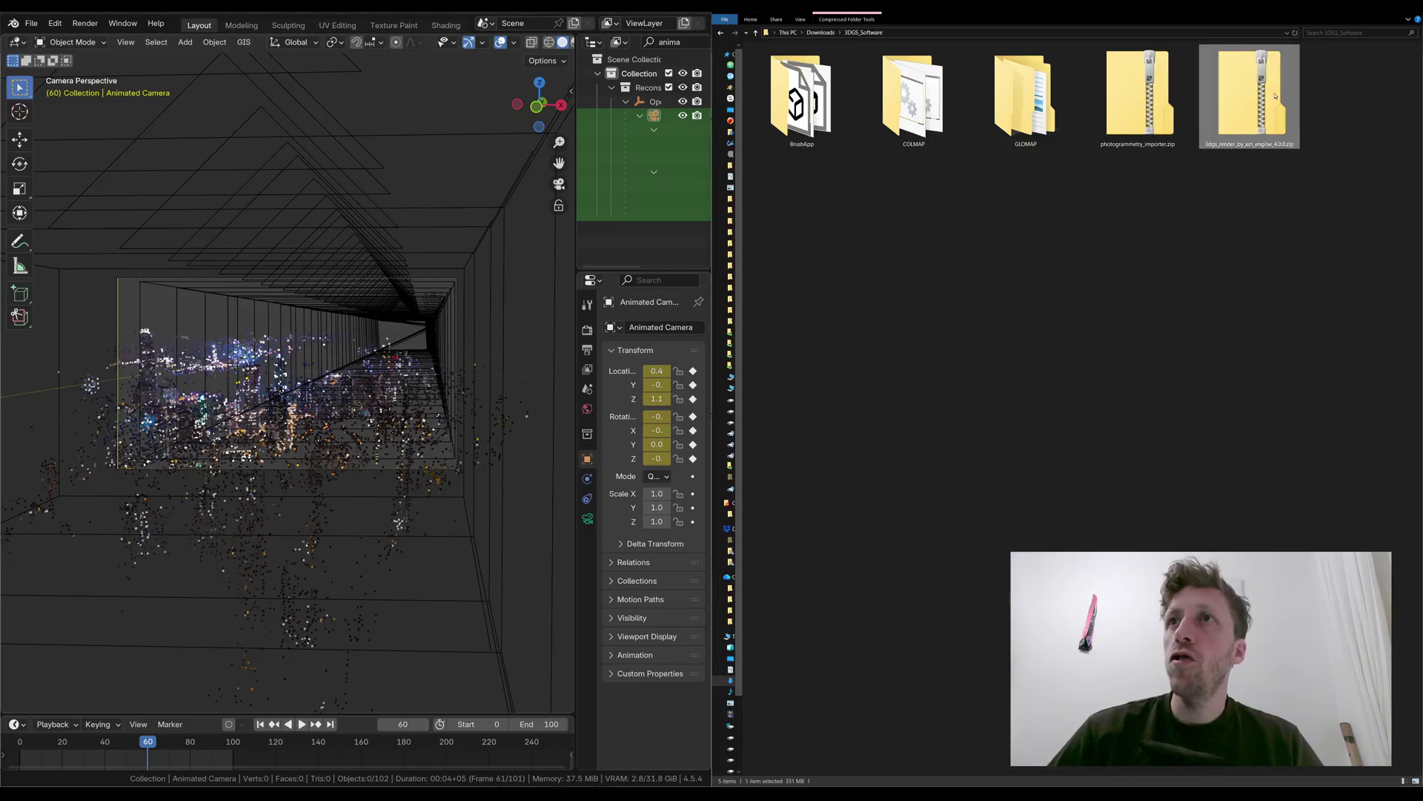
left_click_drag(1276, 95, 390, 281)
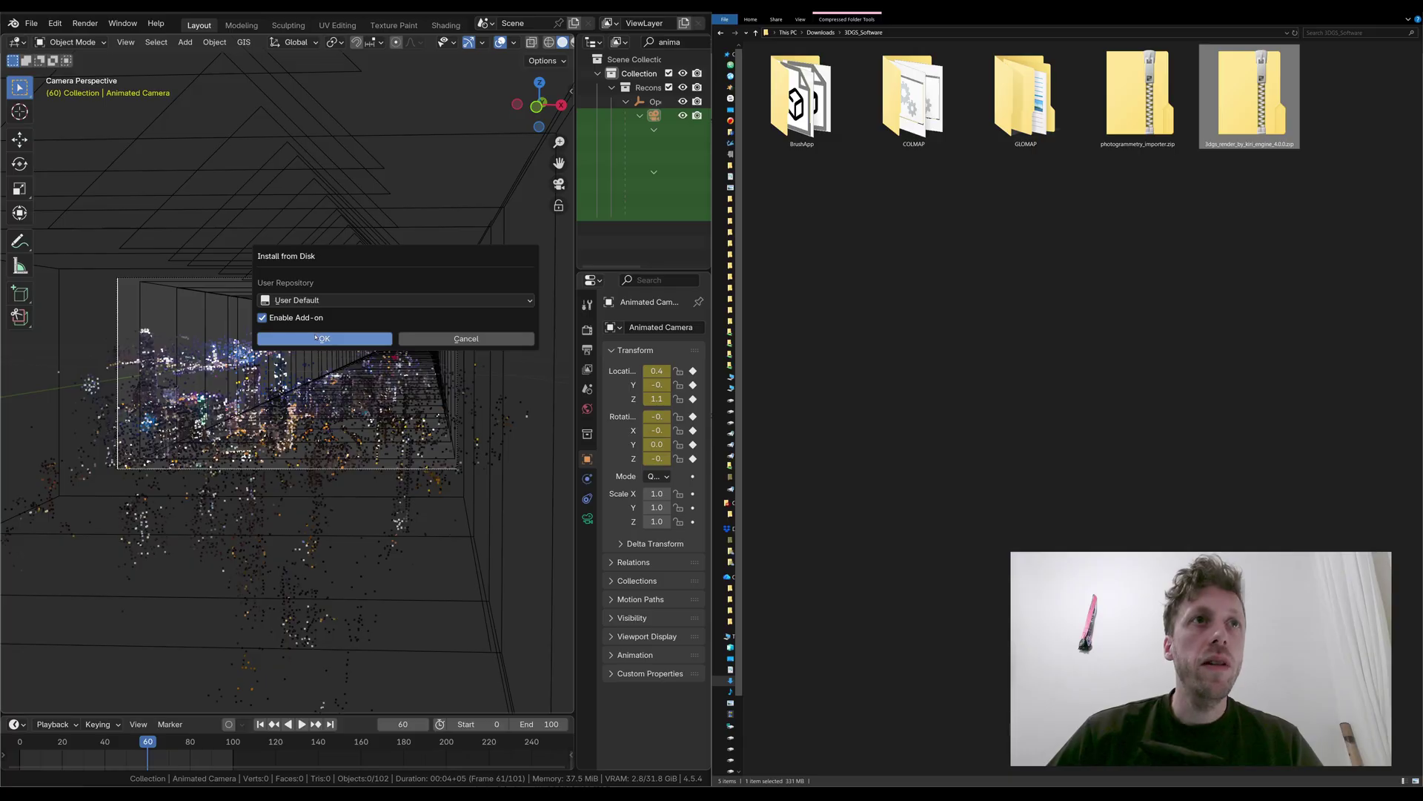
left_click(317, 337)
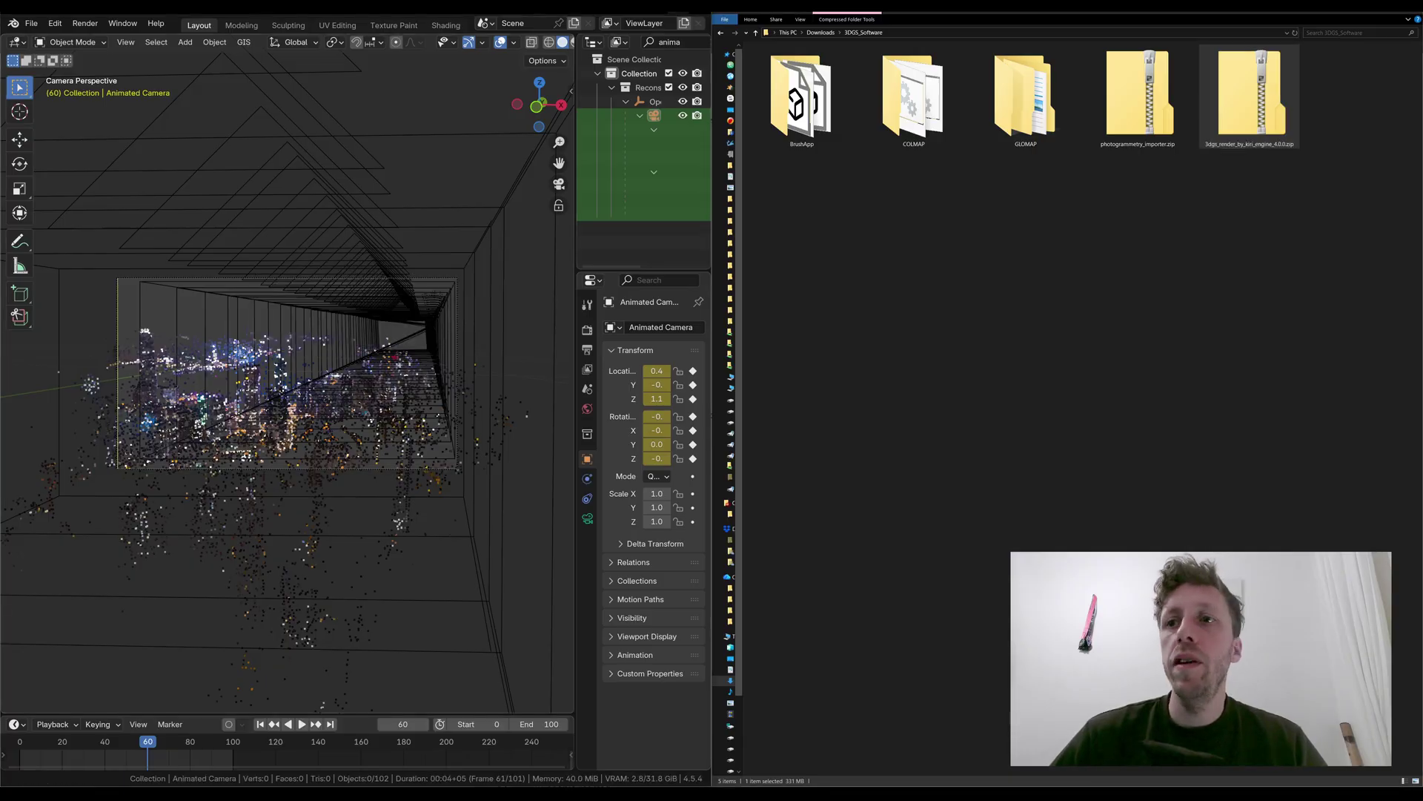
key("super+Up")
Step: Import export.ply from the Demo folder as Verts with a proxy object, using the 3DGS Render add-on
middle_click_drag(742, 311, 611, 344)
scroll(612, 344, "down", 10)
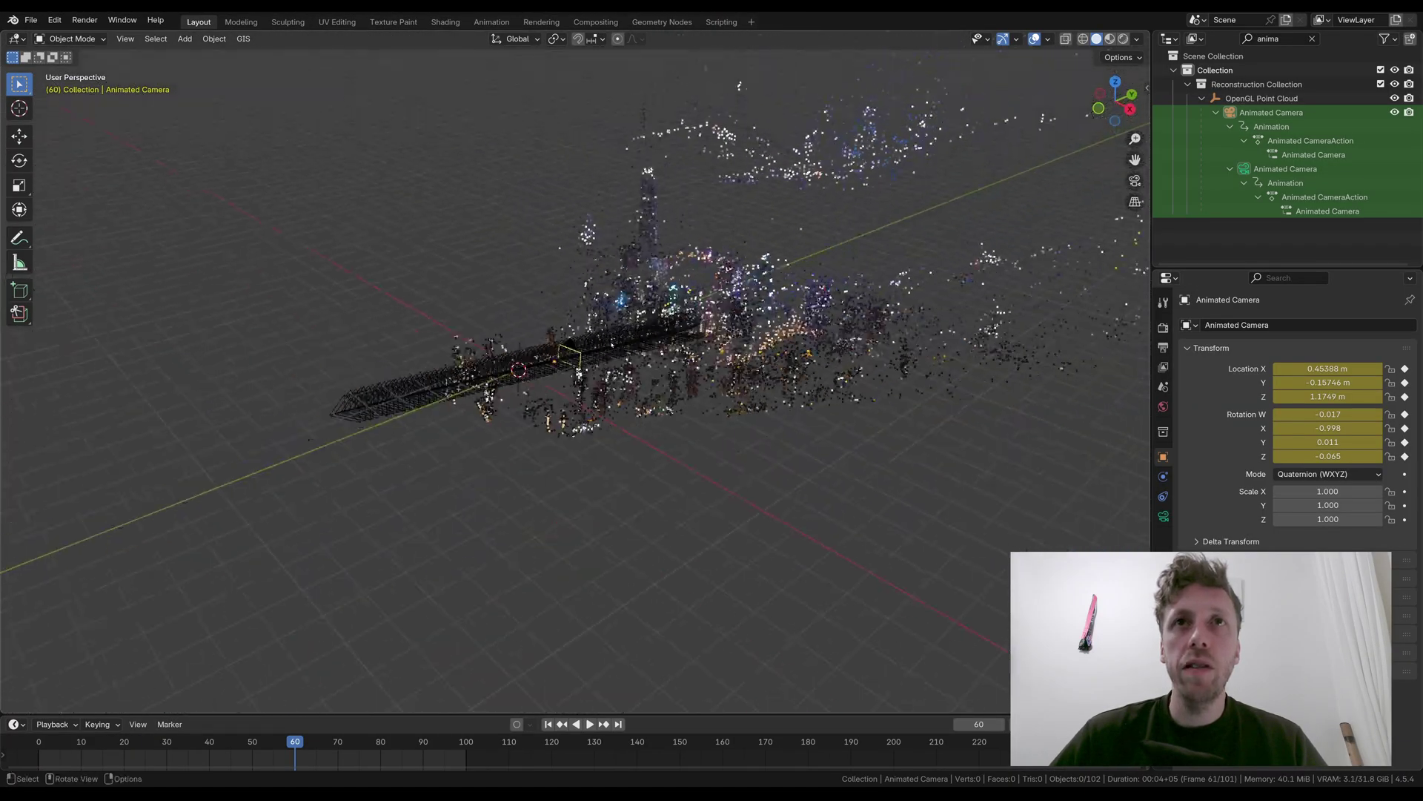
middle_click_drag(519, 349, 454, 369)
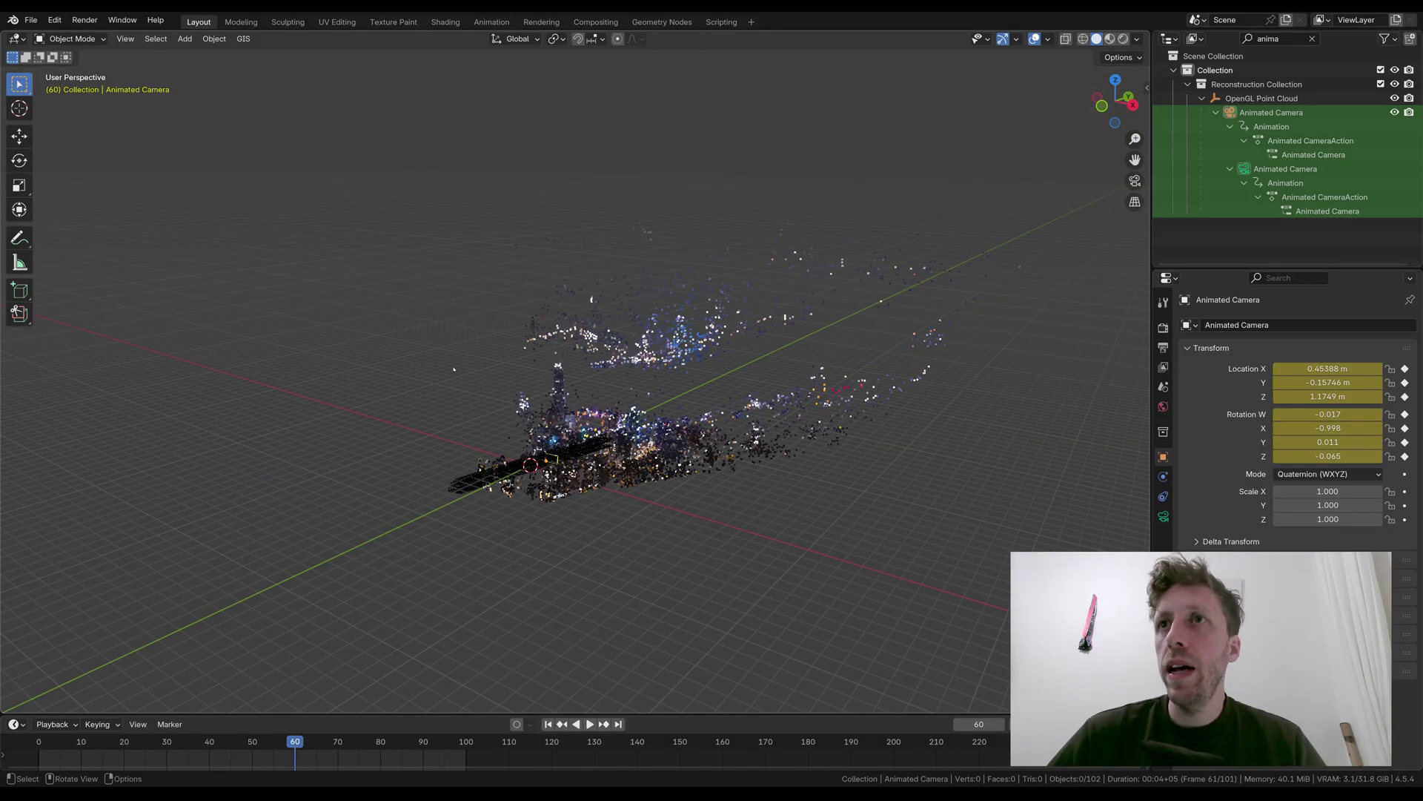
key("n")
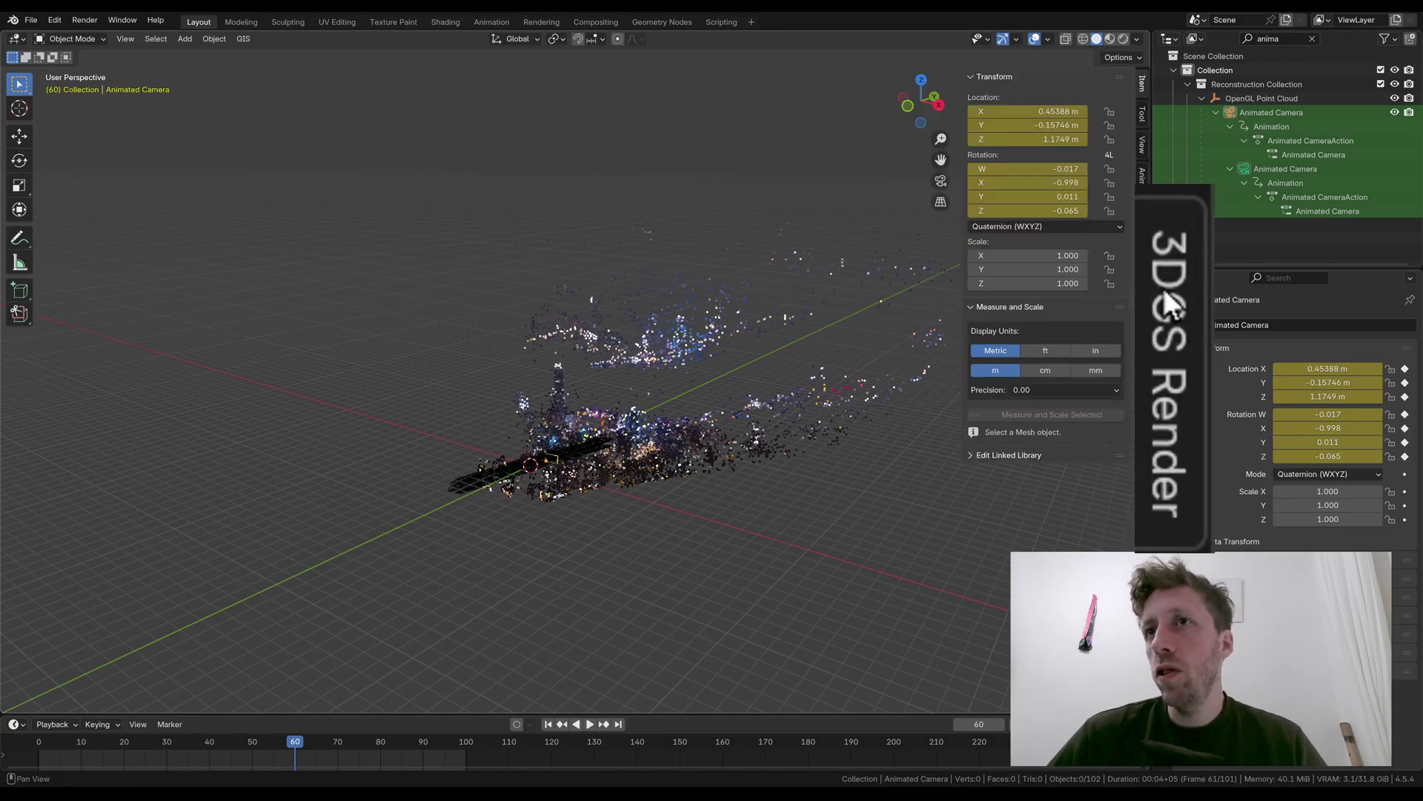
left_click(1142, 460)
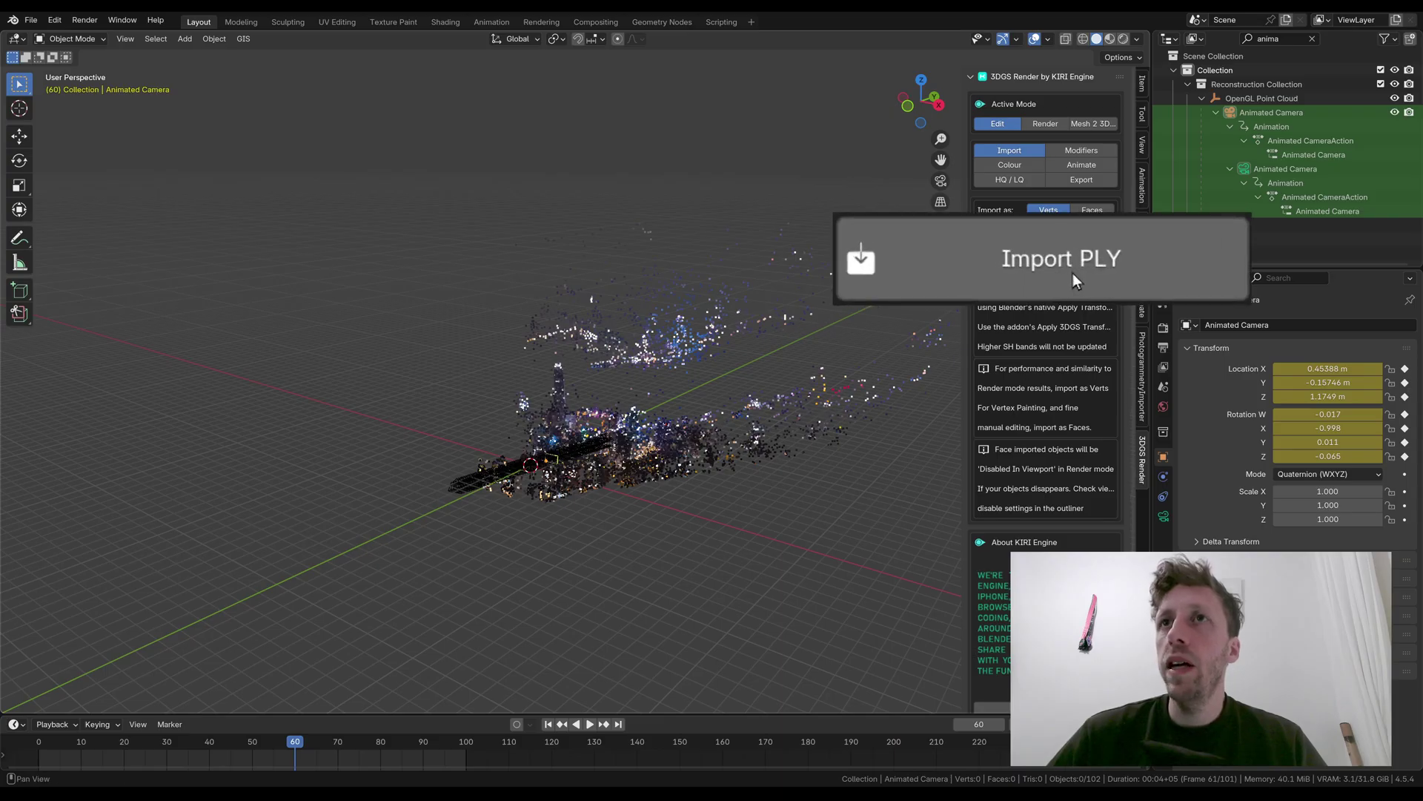
left_click(1031, 262)
left_click(570, 266)
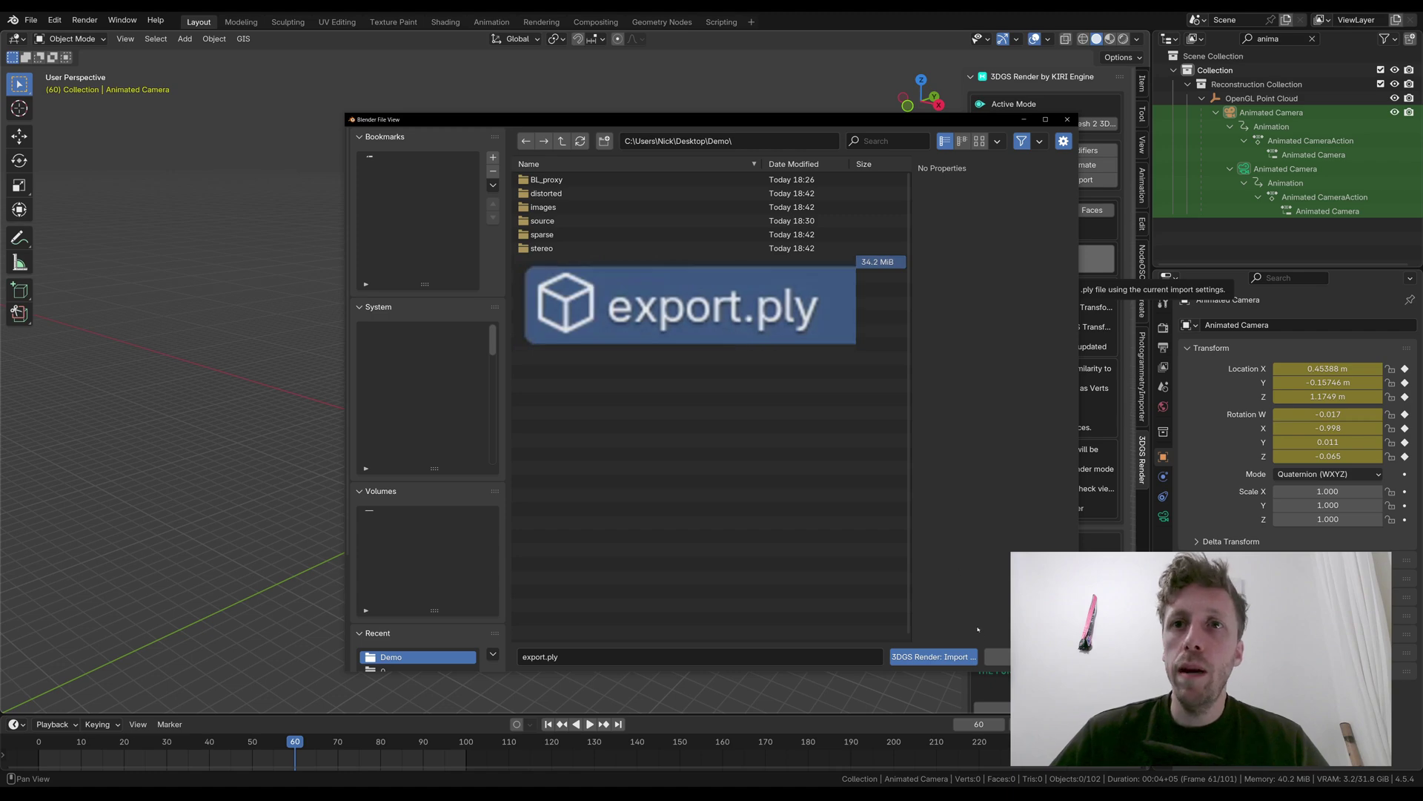
left_click(933, 656)
Step: Parent the imported export splat to the OpenGL Point Cloud empty using Object (Without Inverse)
middle_click_drag(840, 466, 694, 230)
left_click(606, 289)
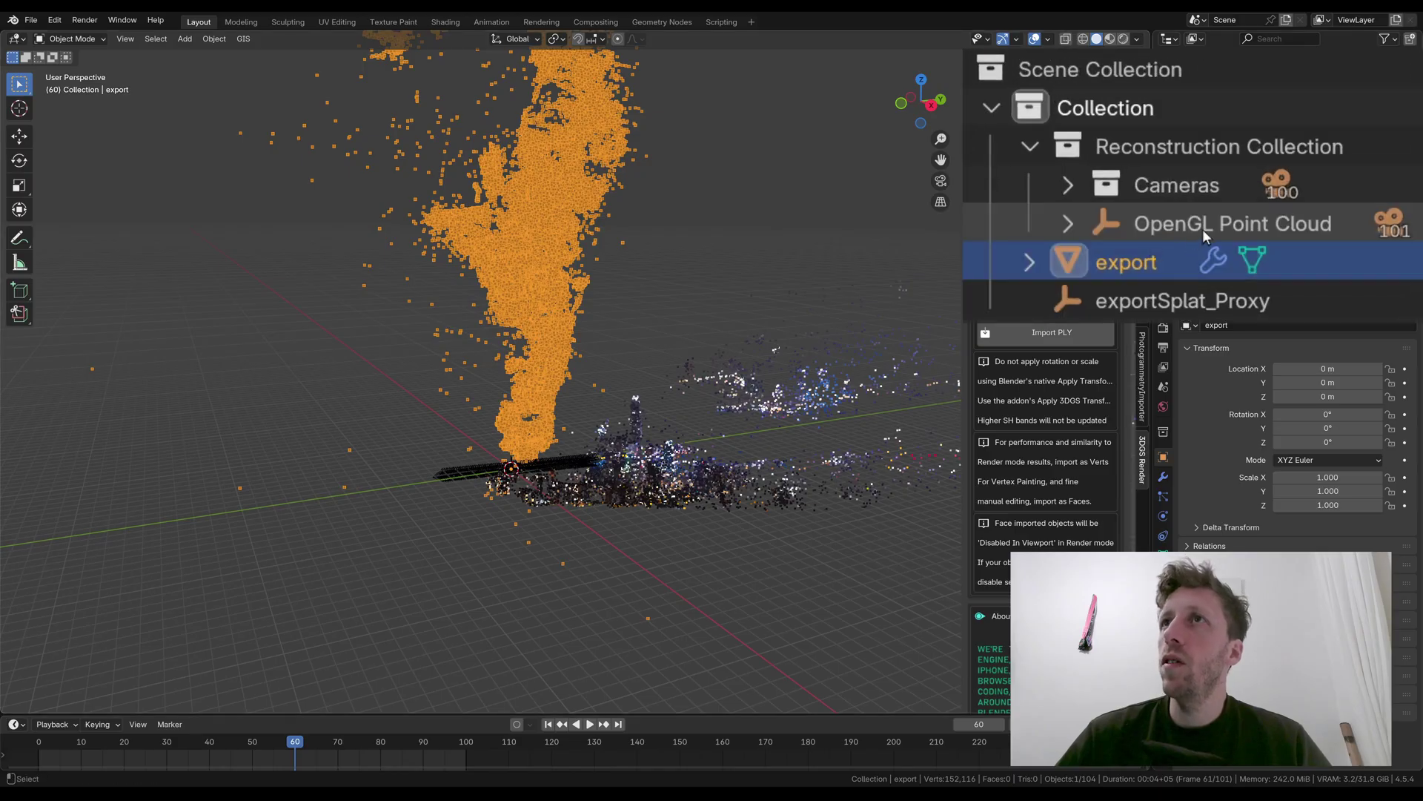
left_click(1204, 227, "ctrl")
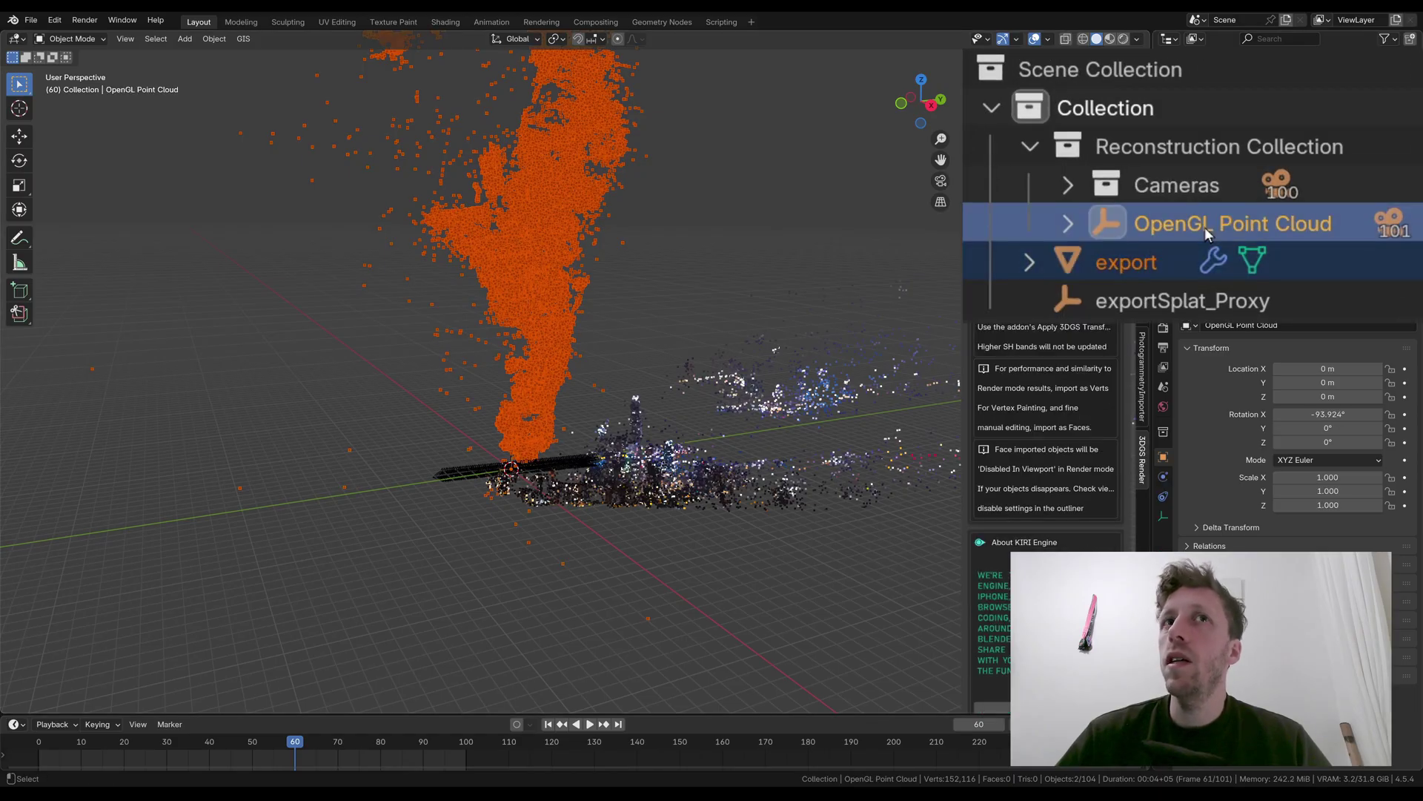
key("ctrl+p")
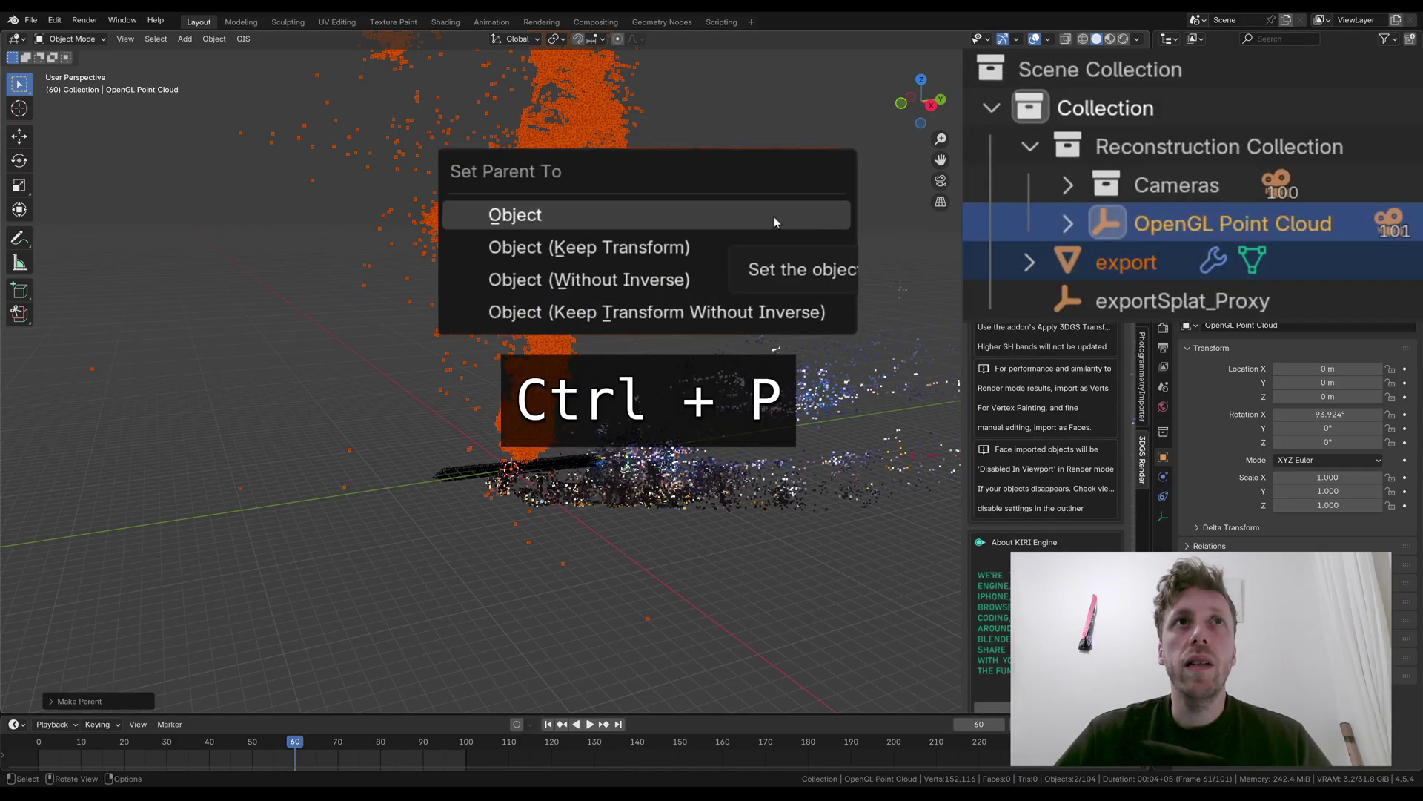
left_click(716, 275)
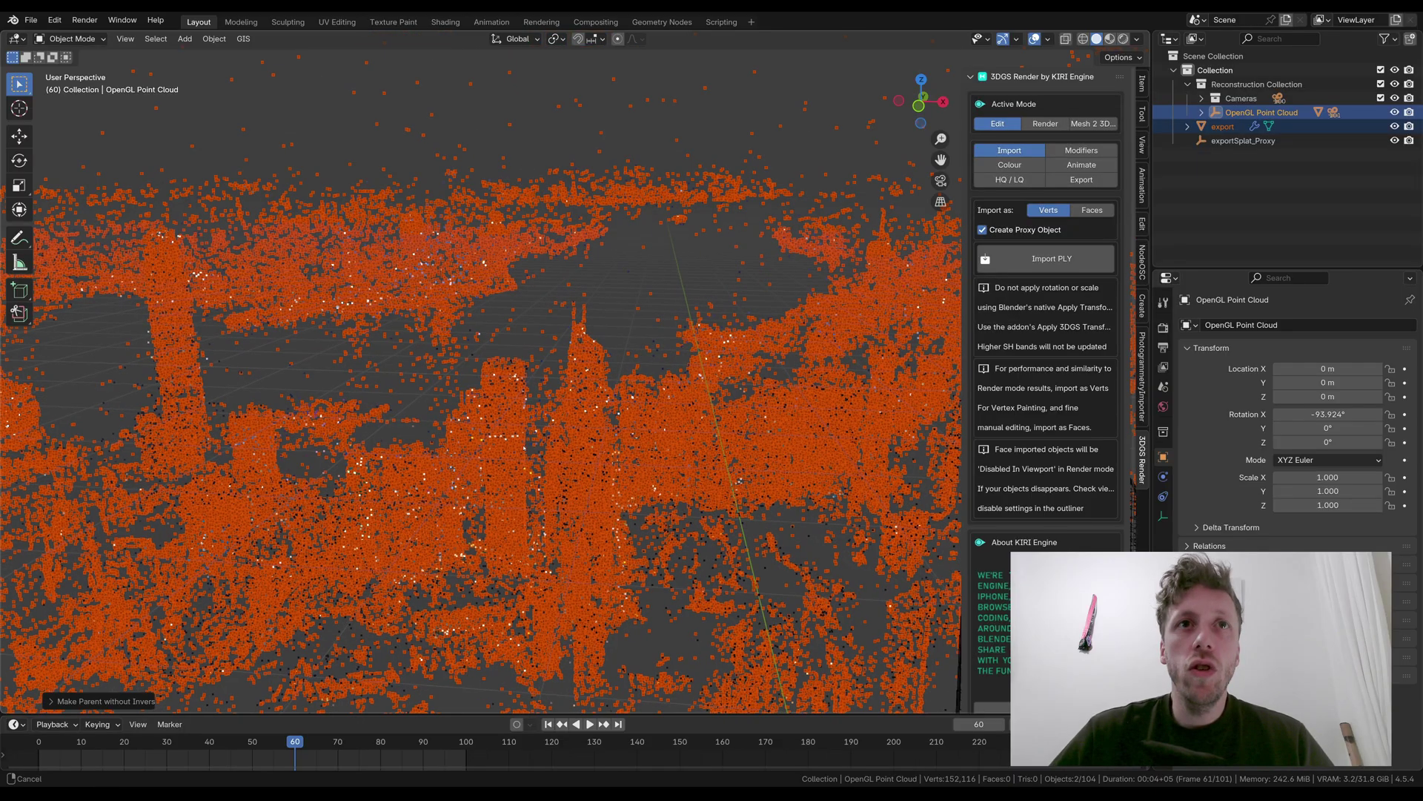
Step: Set the 3DGS Render add-on to Render mode and hide the OpenGL Point Cloud in the viewport
middle_click_drag(531, 424, 538, 417)
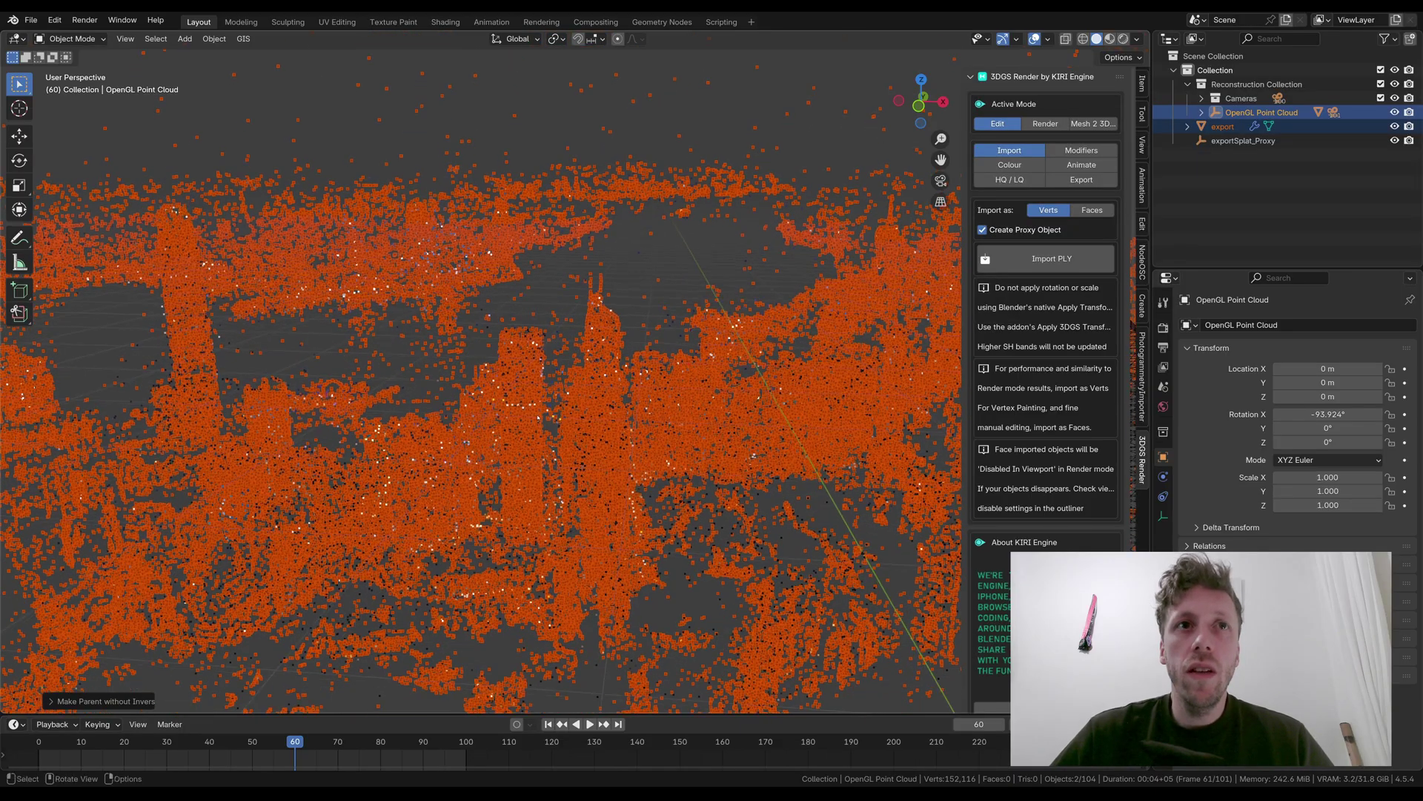
scroll(538, 418, "down", 6)
mouse_move(730, 354)
middle_mouse_down()
mouse_move(693, 347)
mouse_move(706, 355)
middle_mouse_up()
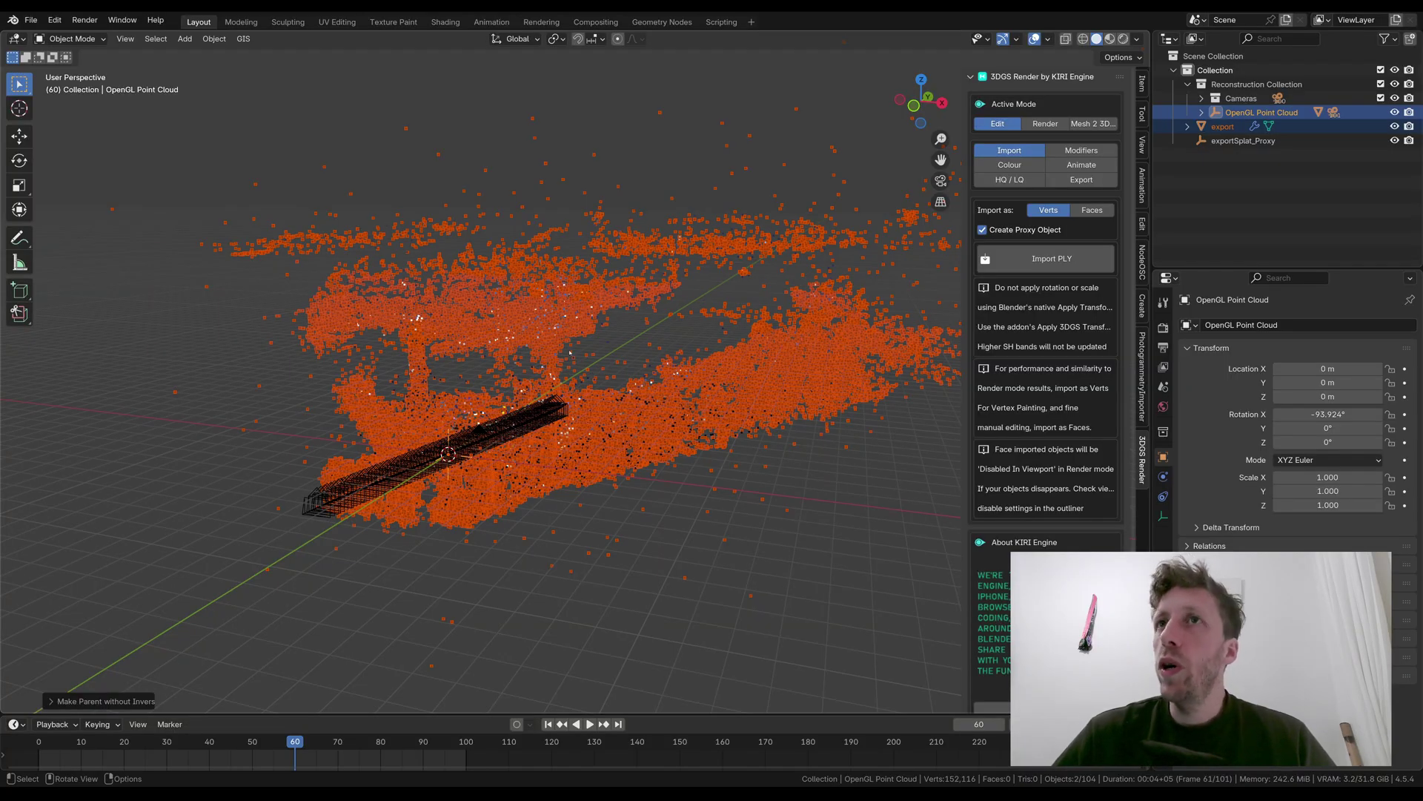
middle_click_drag(570, 352, 609, 356, "shift")
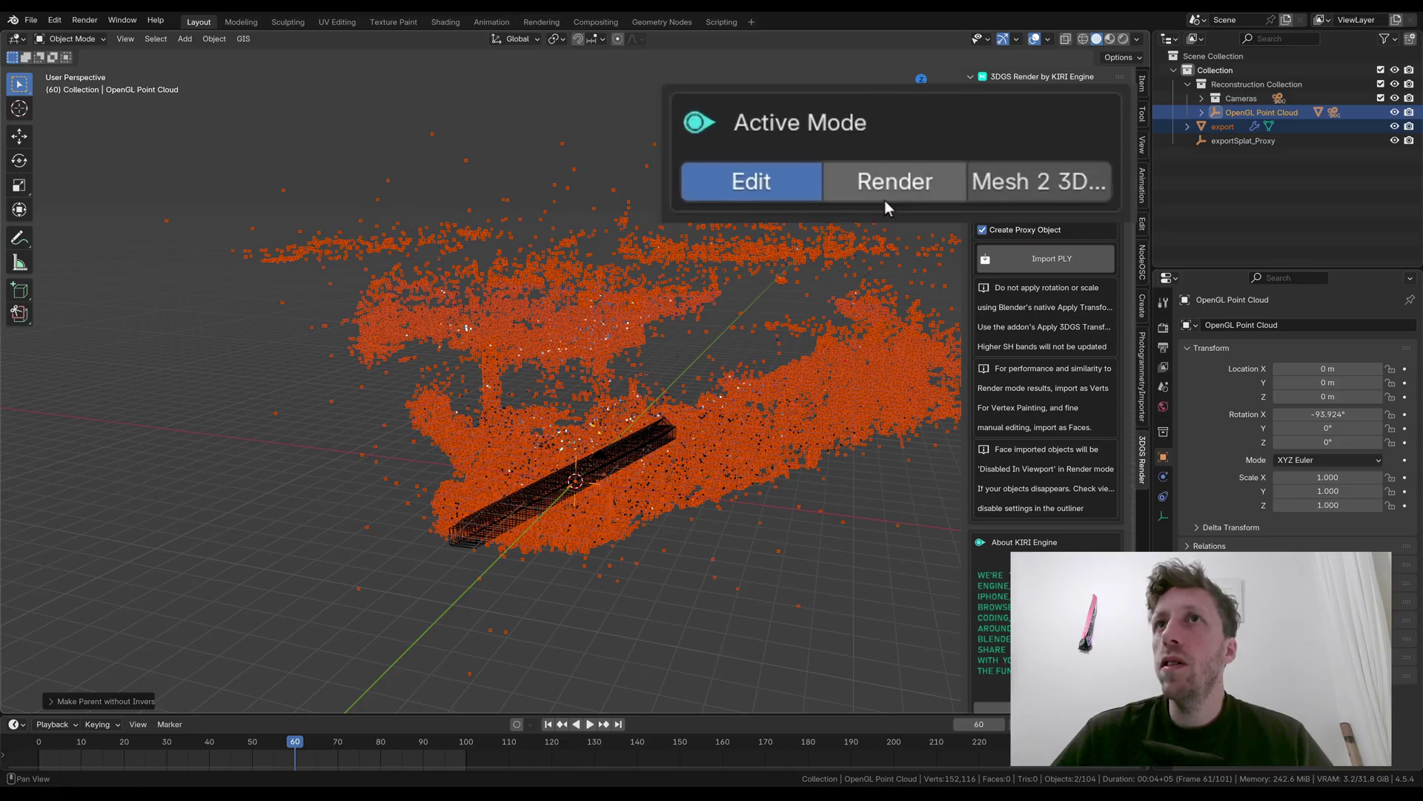
left_click(1047, 124)
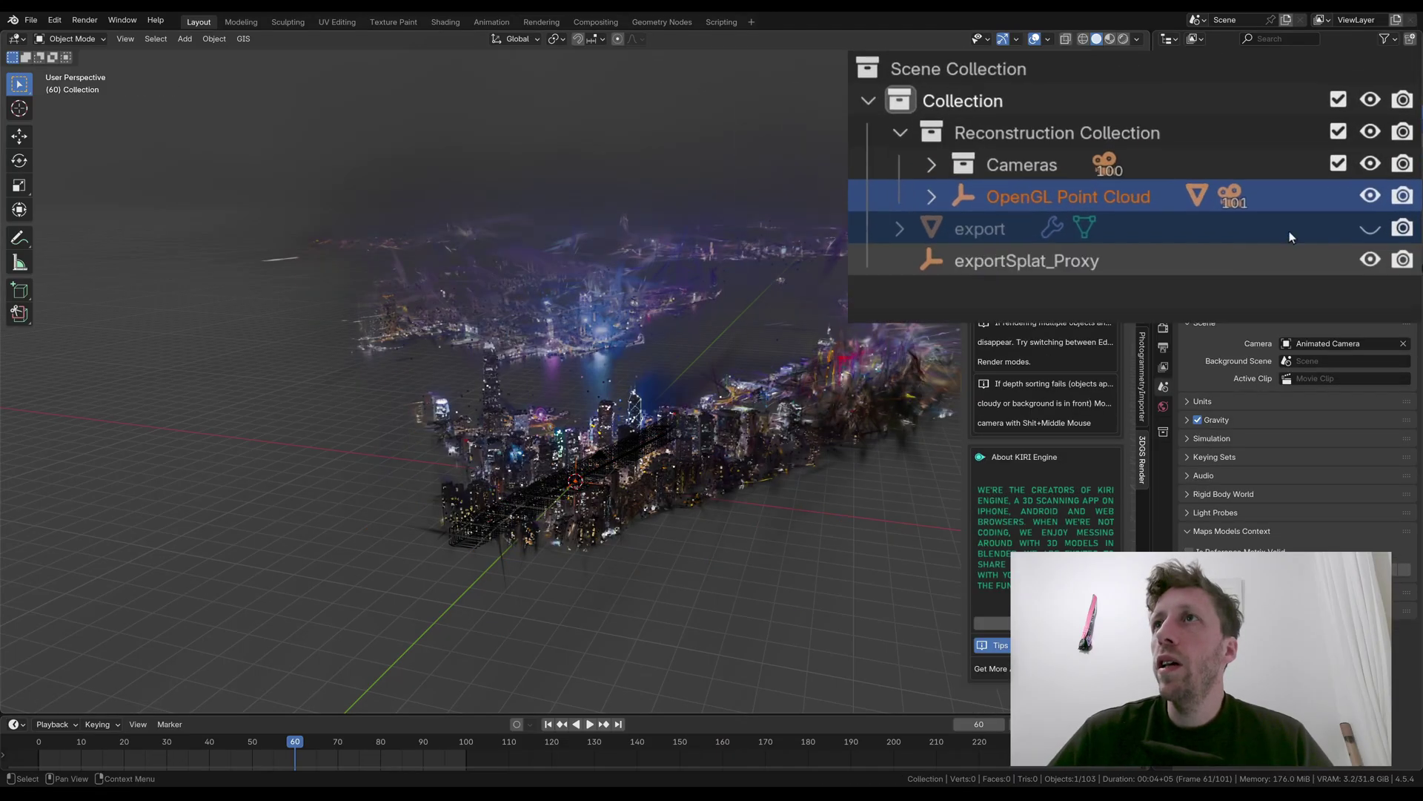
left_click(1368, 214, "ctrl")
Step: Inspect the rendered splat from several angles and play the animation through the Animated Camera
scroll(607, 465, "up", 5)
middle_click_drag(556, 460, 615, 469)
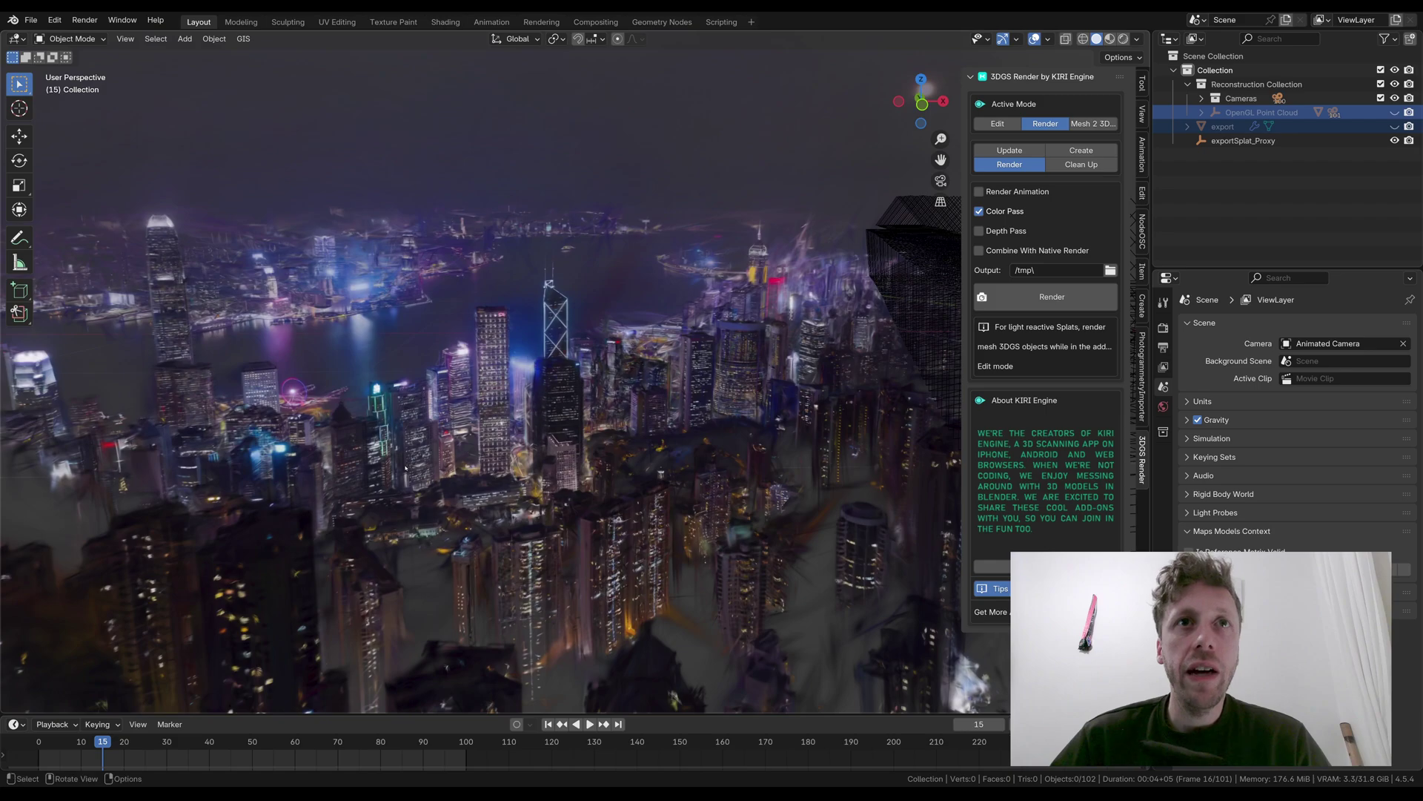
scroll(405, 467, "down", 4)
middle_click_drag(404, 468, 500, 476)
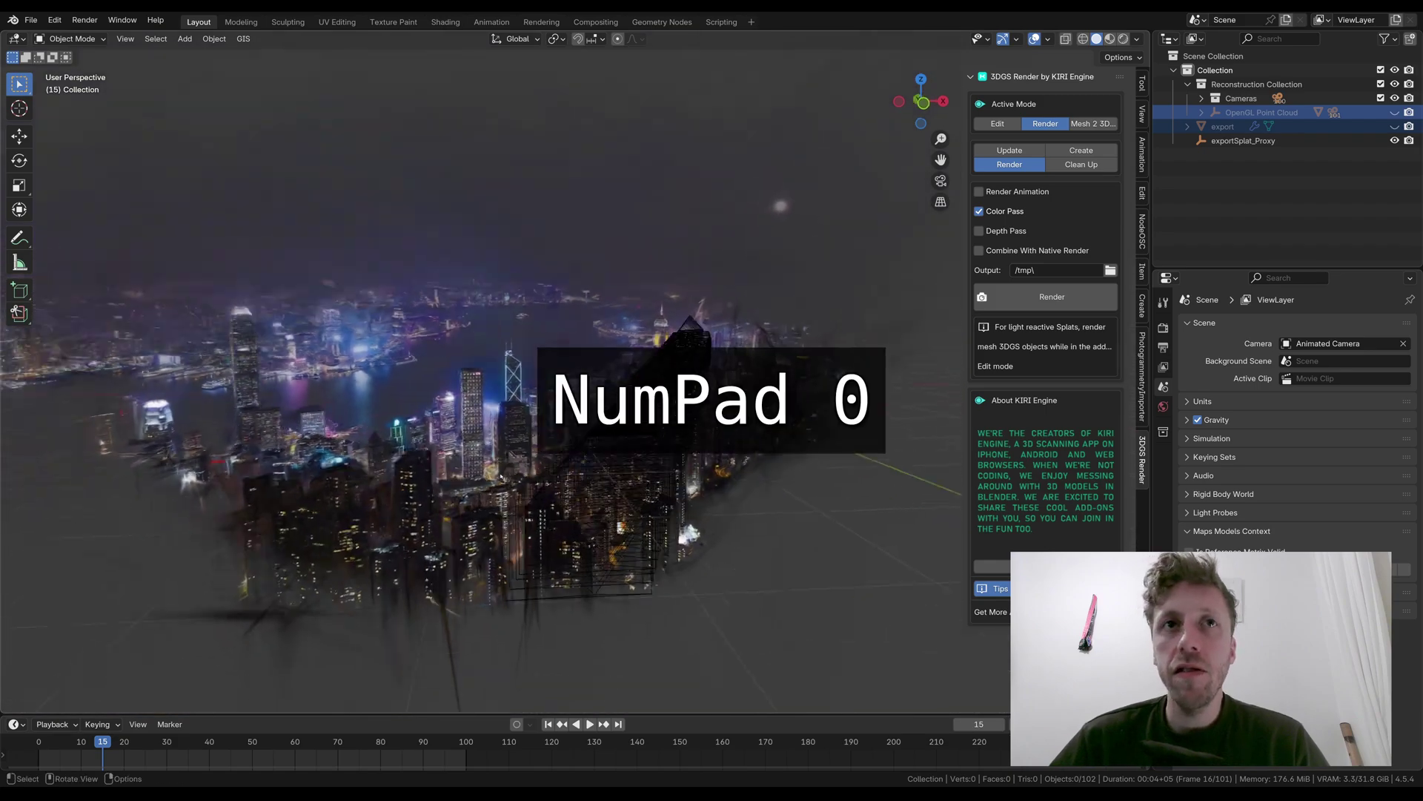
key("space")
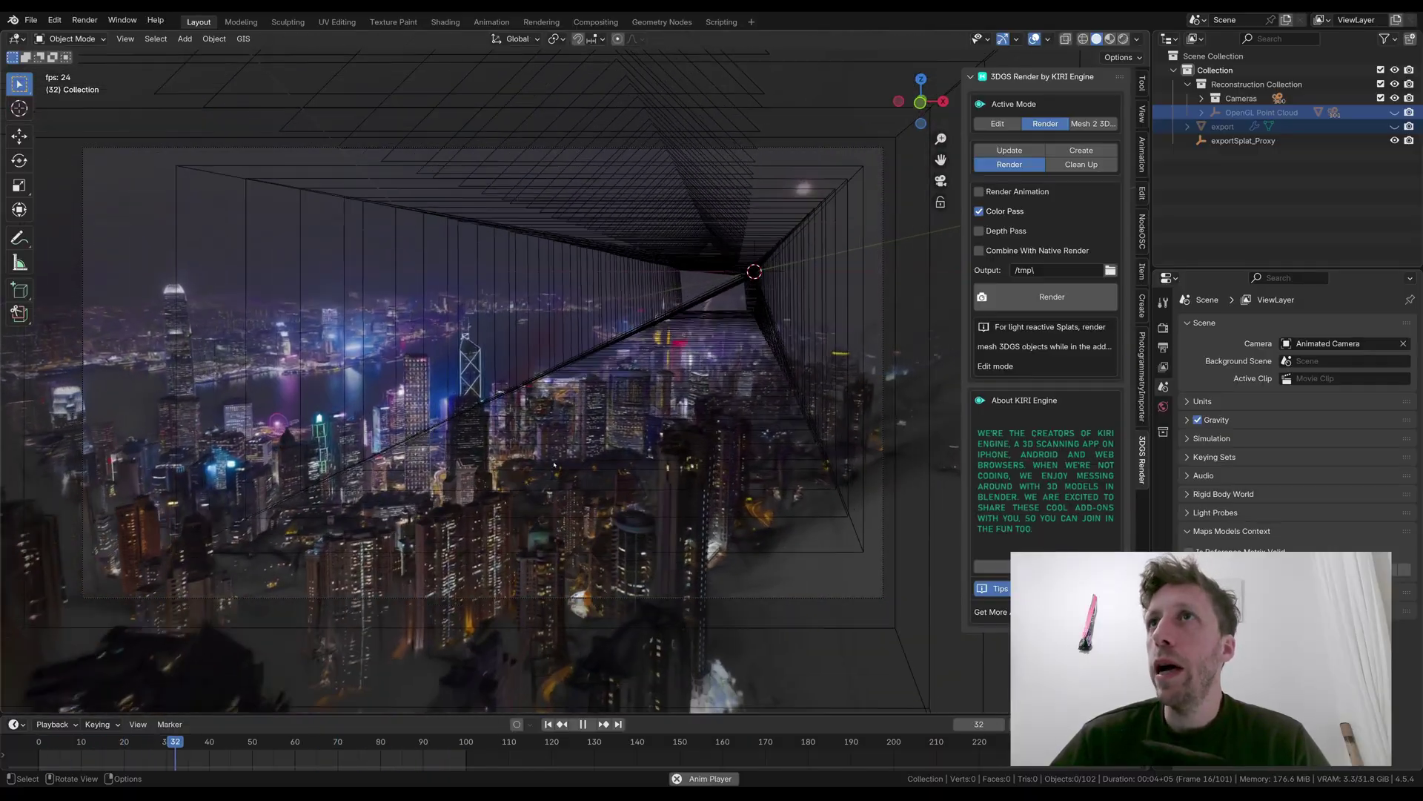
key("space")
Step: Exclude the Cameras collection from the view layer and replay the camera animation over the splat, stopping at frame 28
left_click(1380, 98)
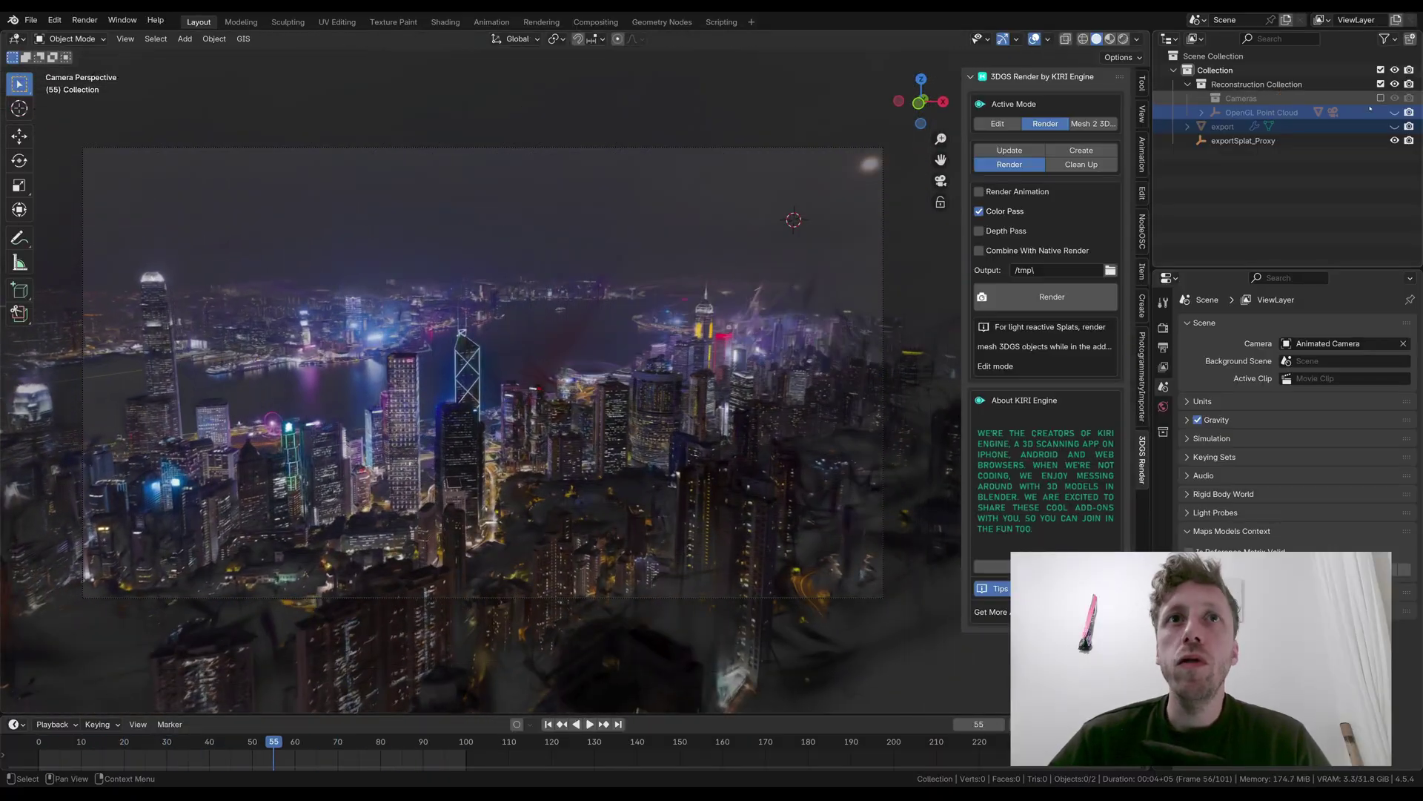
key("space")
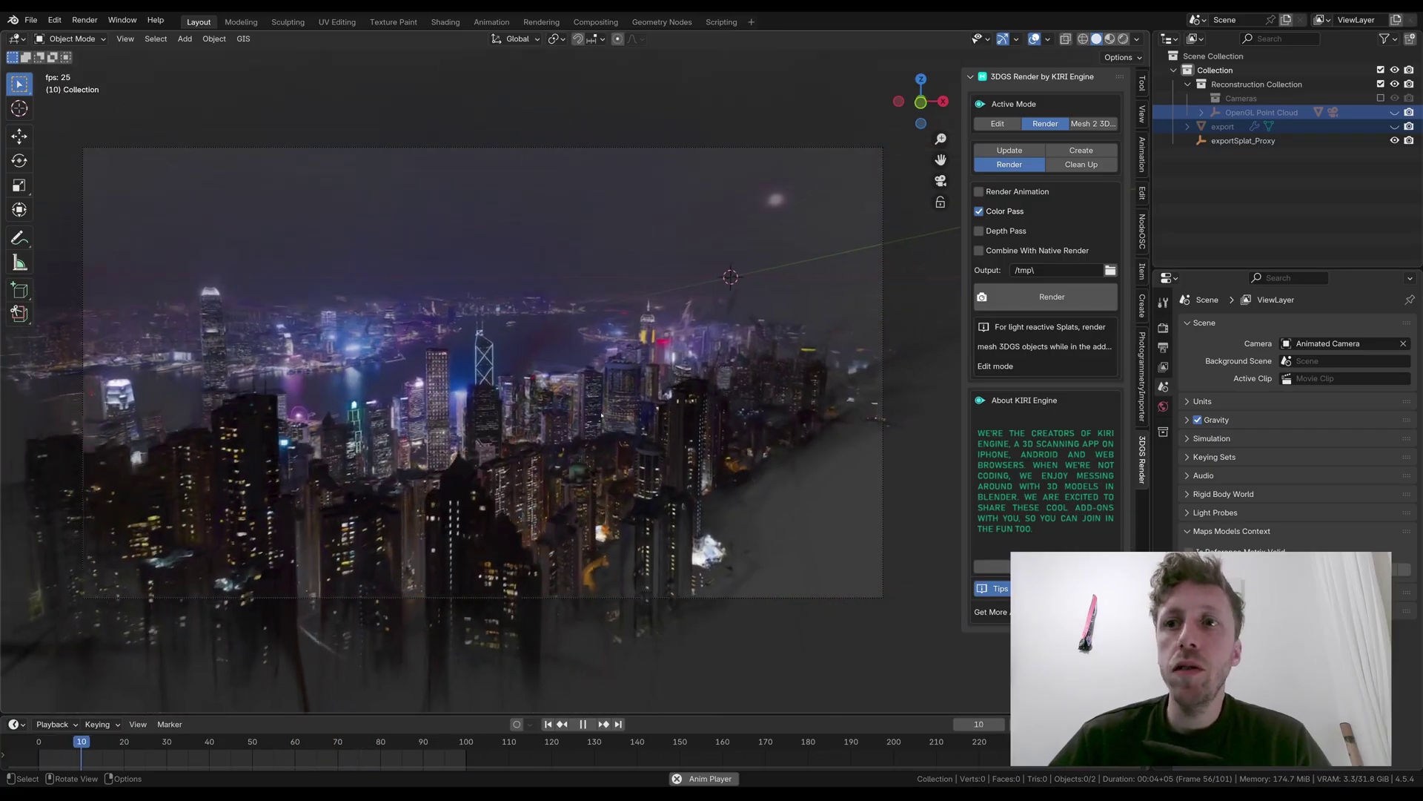
key("space")
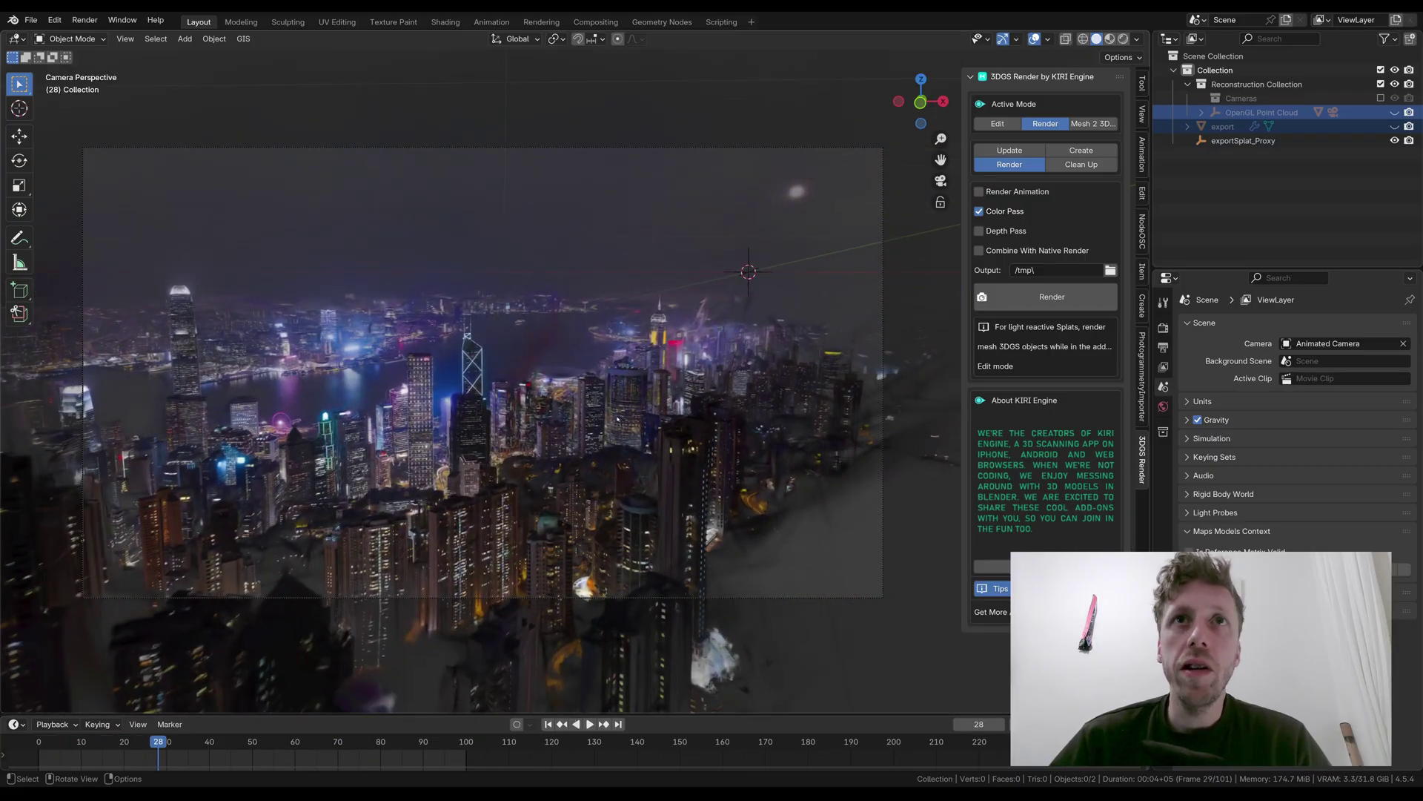
Step: Add a cube and place it among the city buildings at about X -4.72, Y 12.60, Z -4.52 m
key("shift+a")
mouse_move(519, 323)
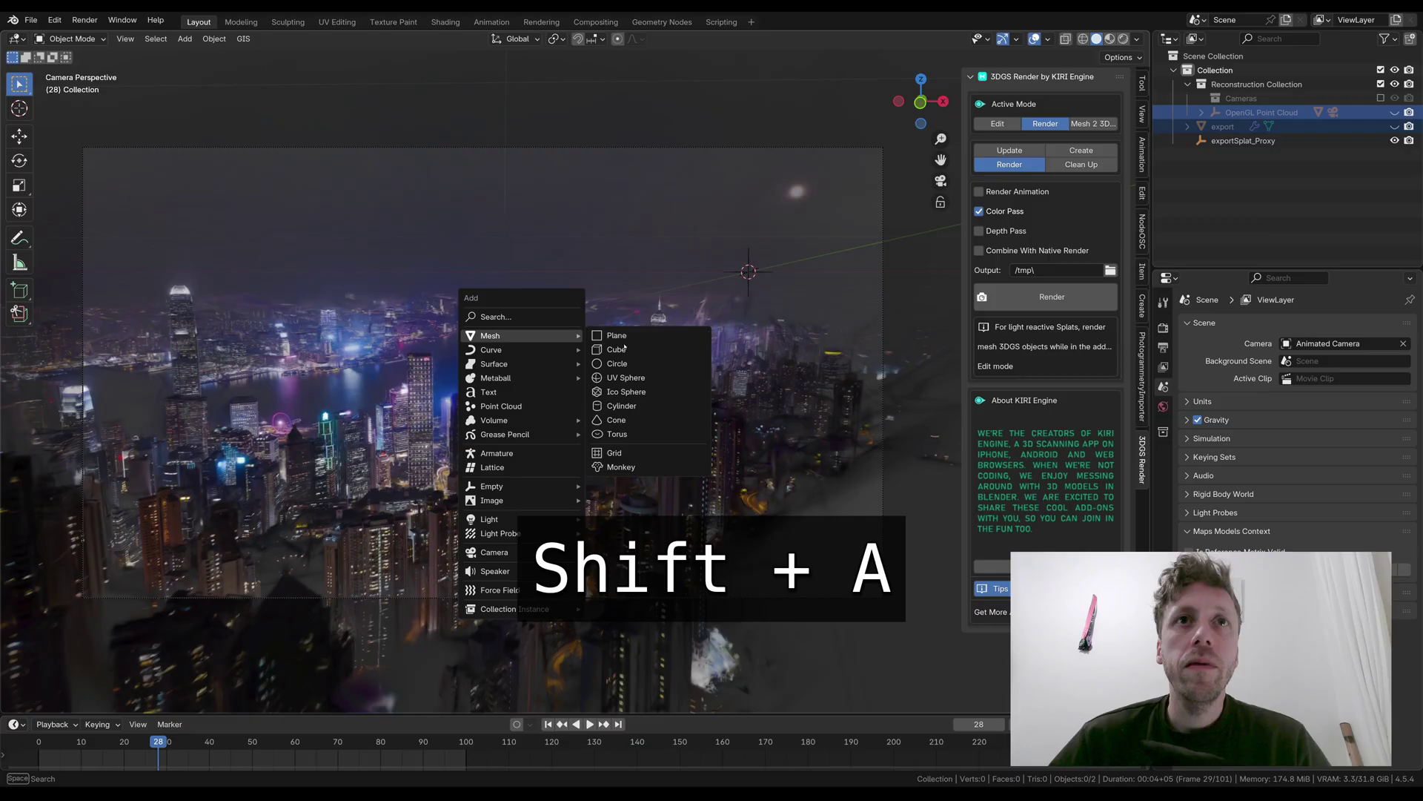
left_click(671, 344)
key("g")
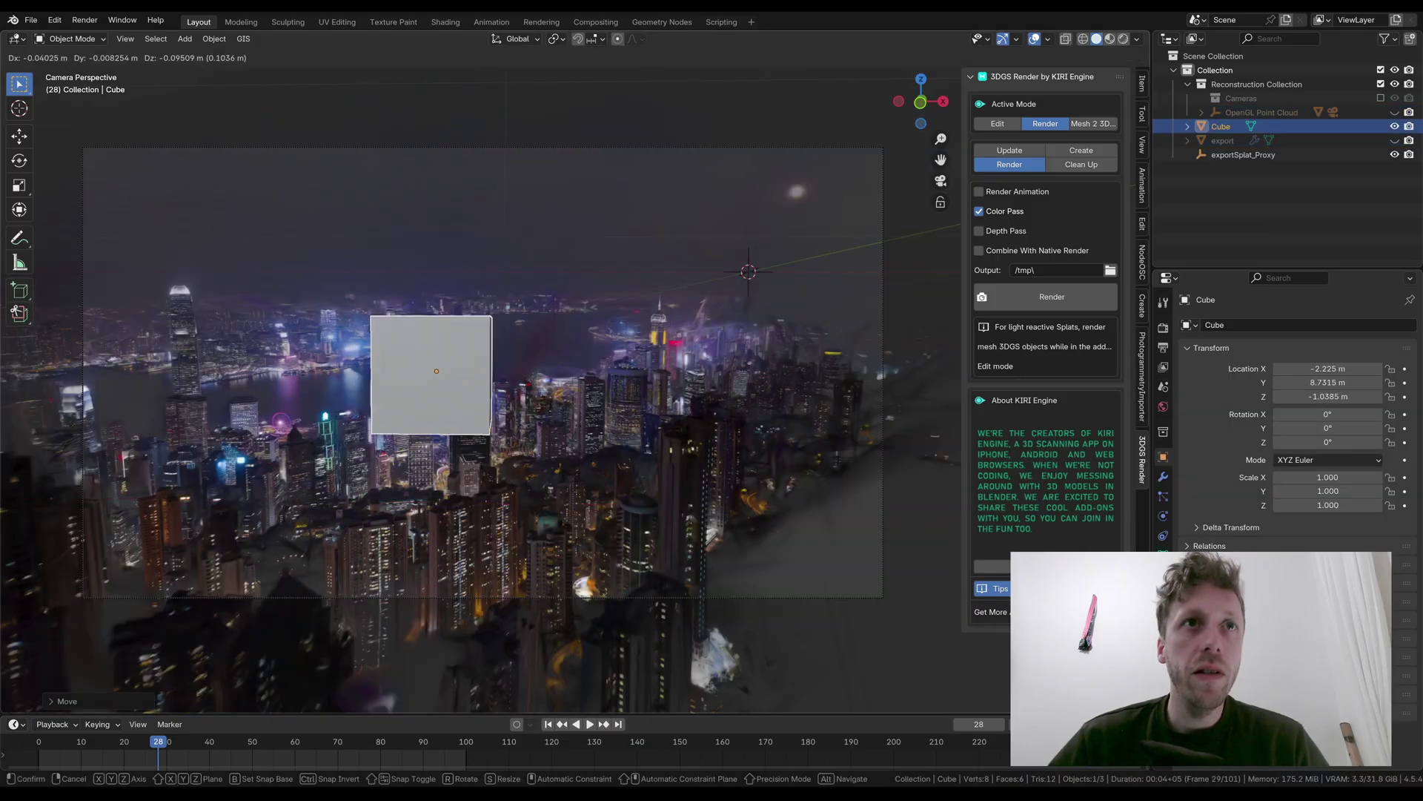
key("z")
key("Return")
key("g")
key("shift+z")
key("Return")
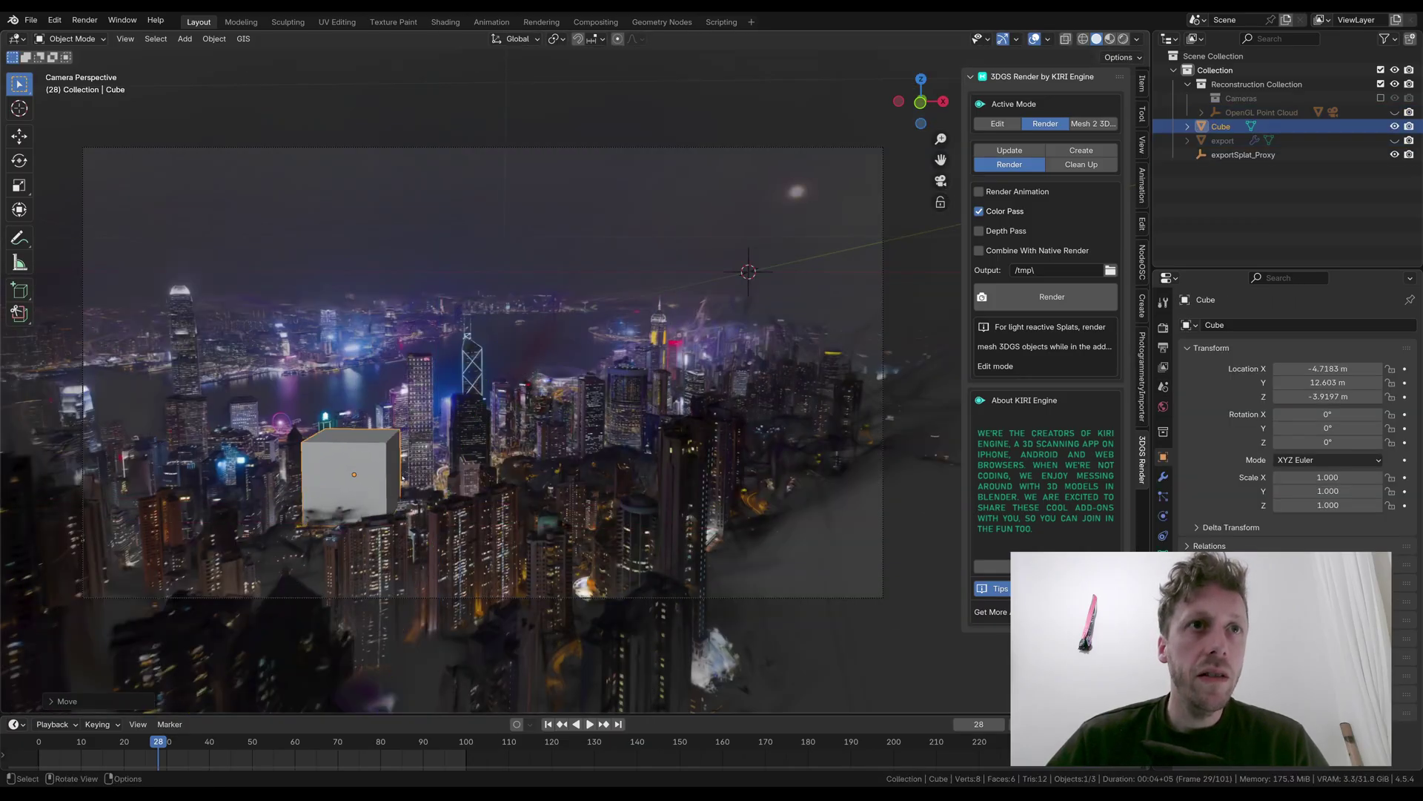
key("g")
key("z")
key("Return")
Step: Add a monkey mesh, move it horizontally away from the camera into the city, and adjust its height
key("shift+a")
mouse_move(652, 287)
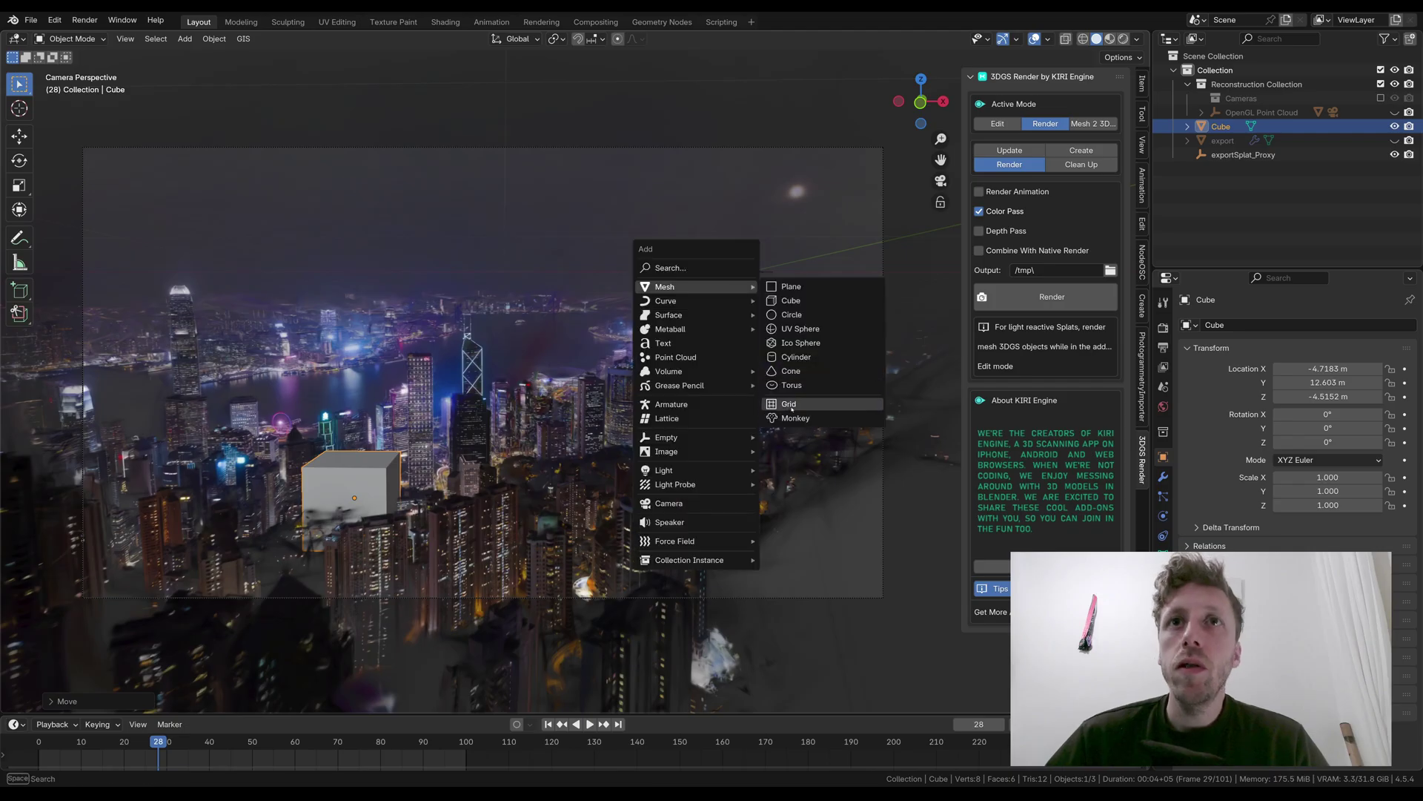
left_click(792, 407)
key("g")
key("shift+z")
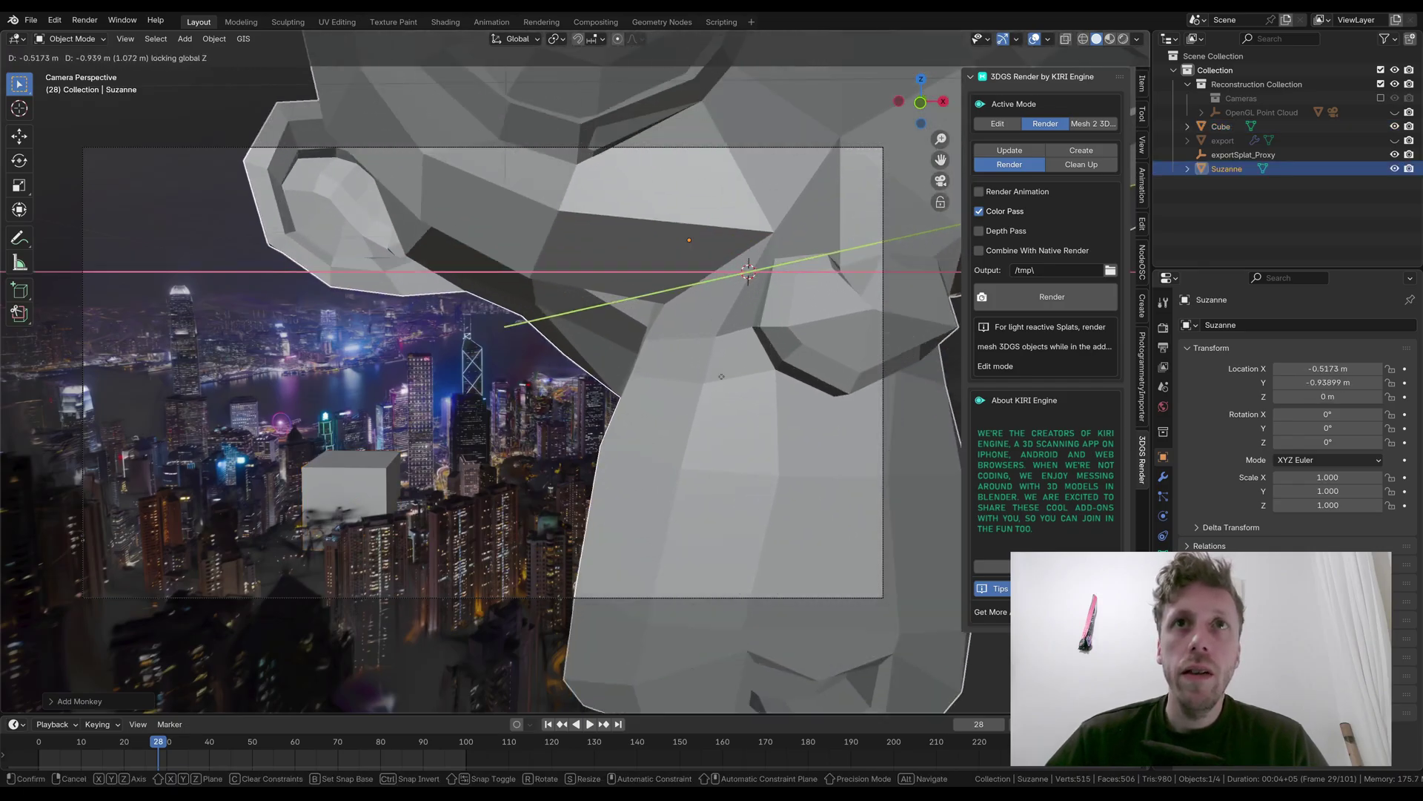
key("Return")
key("g")
key("z")
key("Return")
Step: Reposition the monkey to about X 0.86, Y 16.65, Z -3.88 m, rotated about -38.6° around Z and scaled to 1.2
key("g")
key("Return")
key("g")
key("y")
key("Return")
key("r")
key("z")
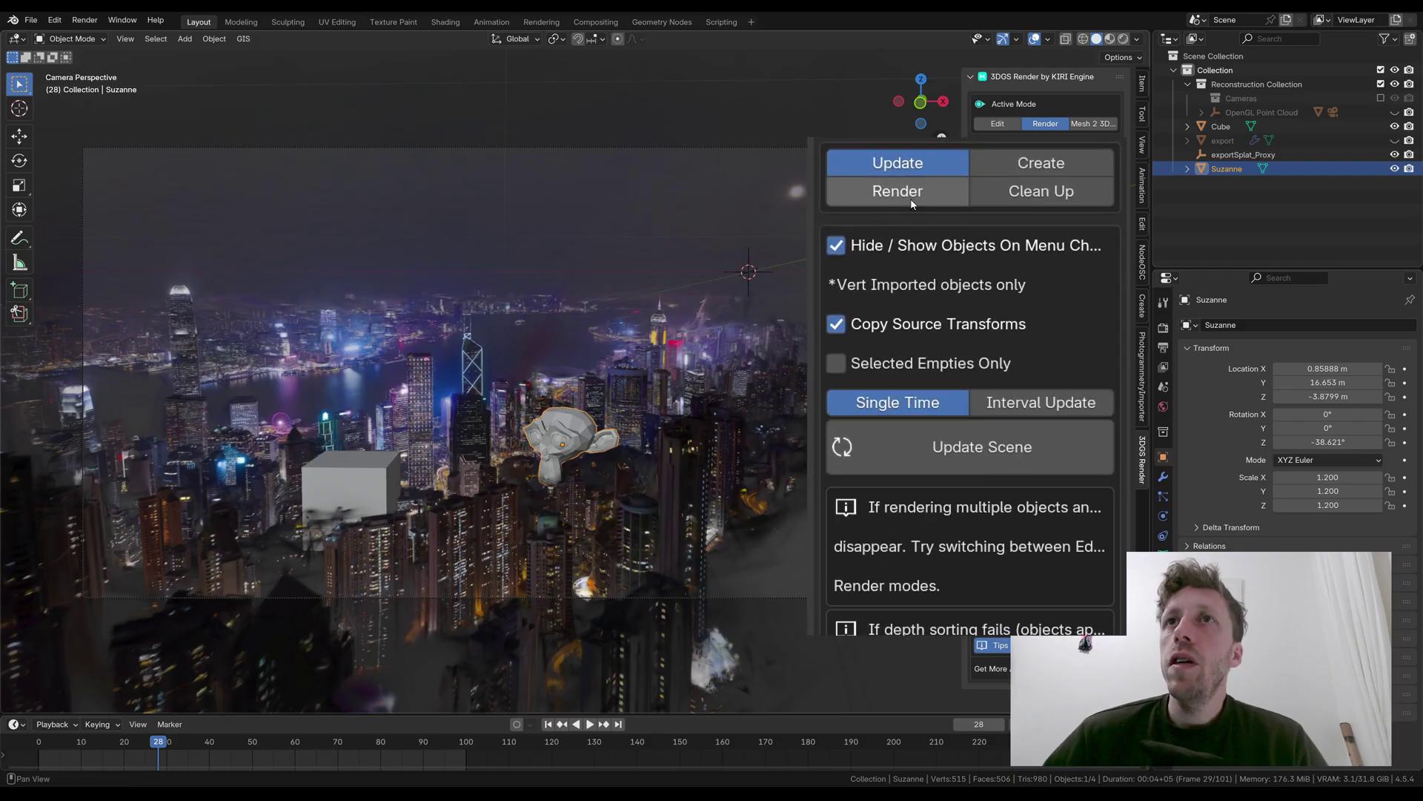
Step: Render the splat's current frame as a color pass to the /tmp\ output folder with the 3DGS Render add-on
left_click(911, 201)
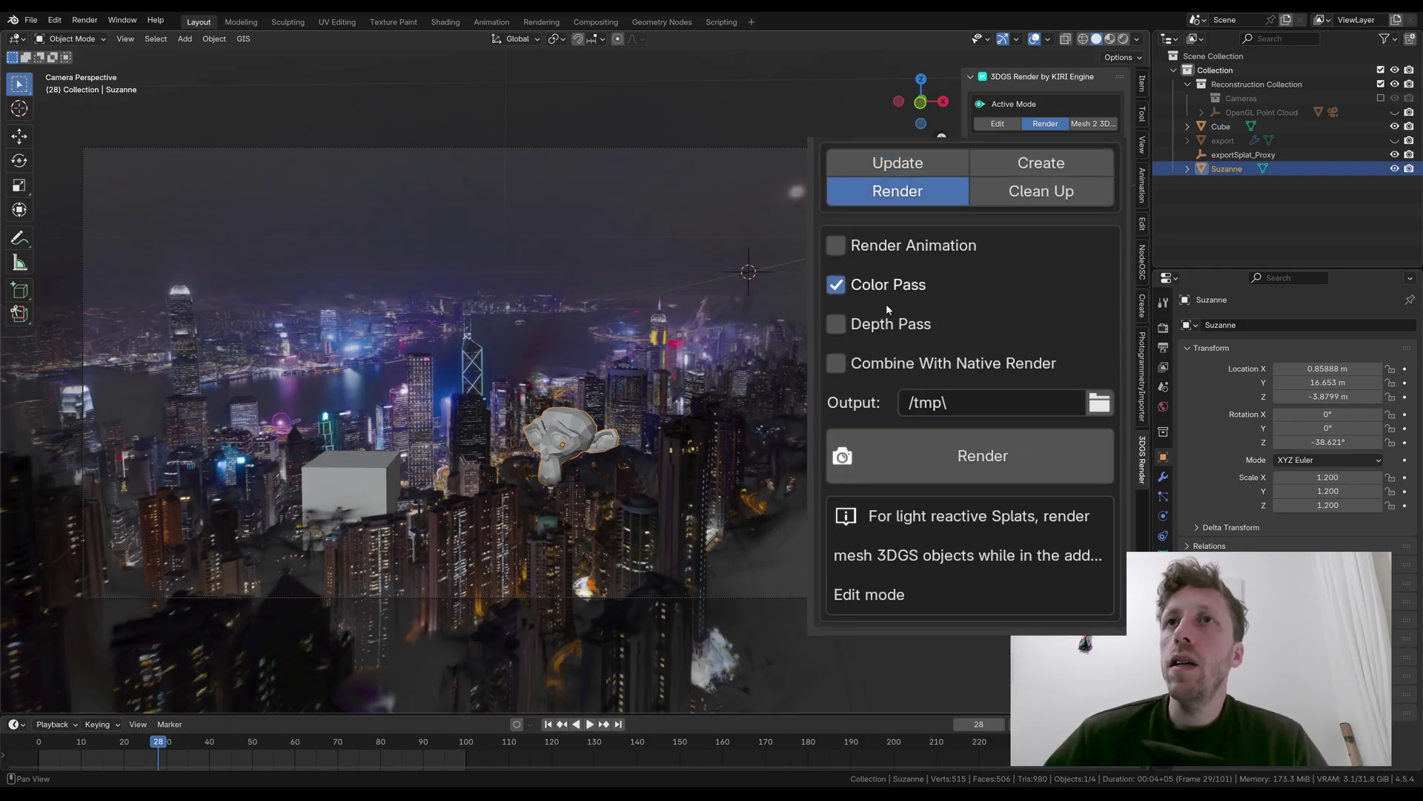
left_click(933, 466)
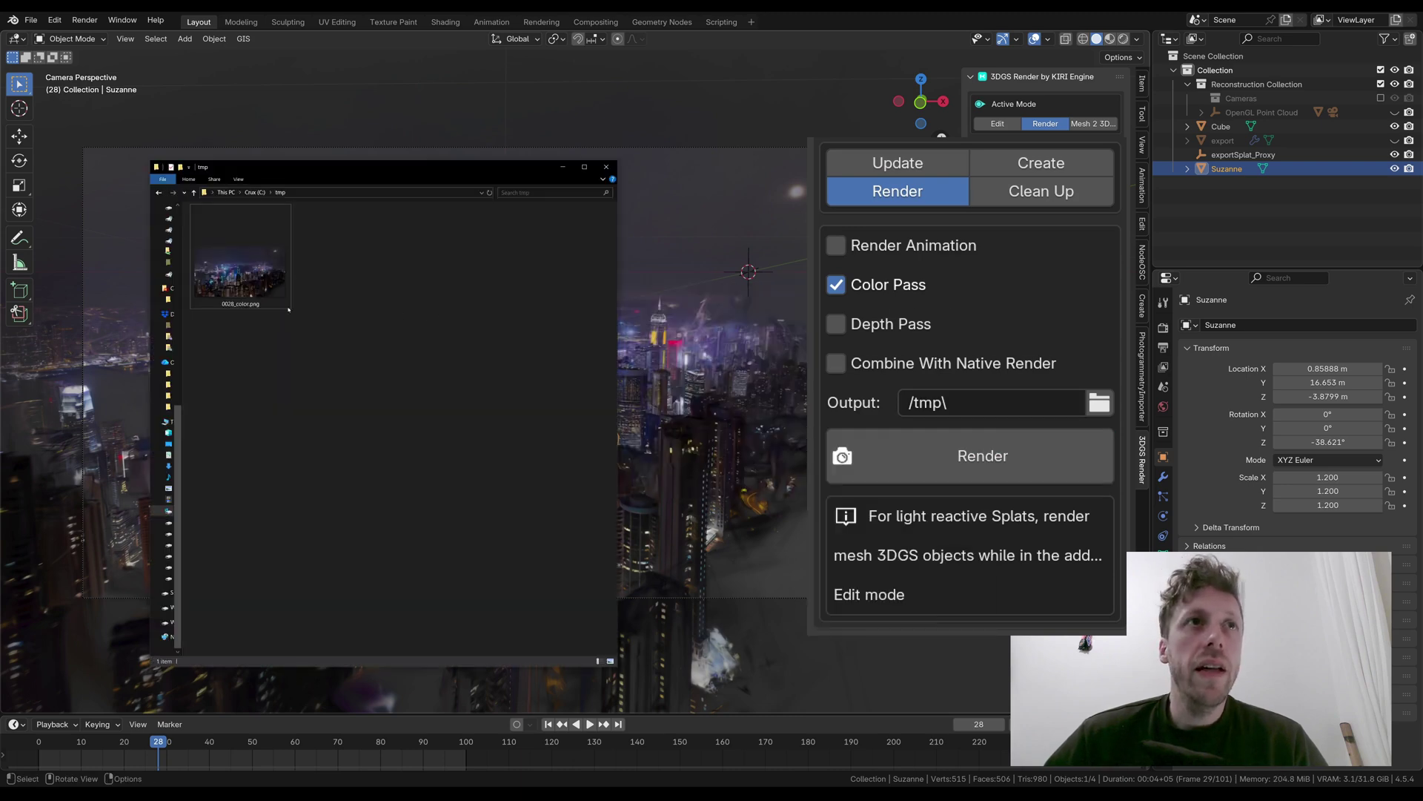
Step: Delete the rendered image 0028_color.png from the C:\tmp output folder
left_click(227, 300)
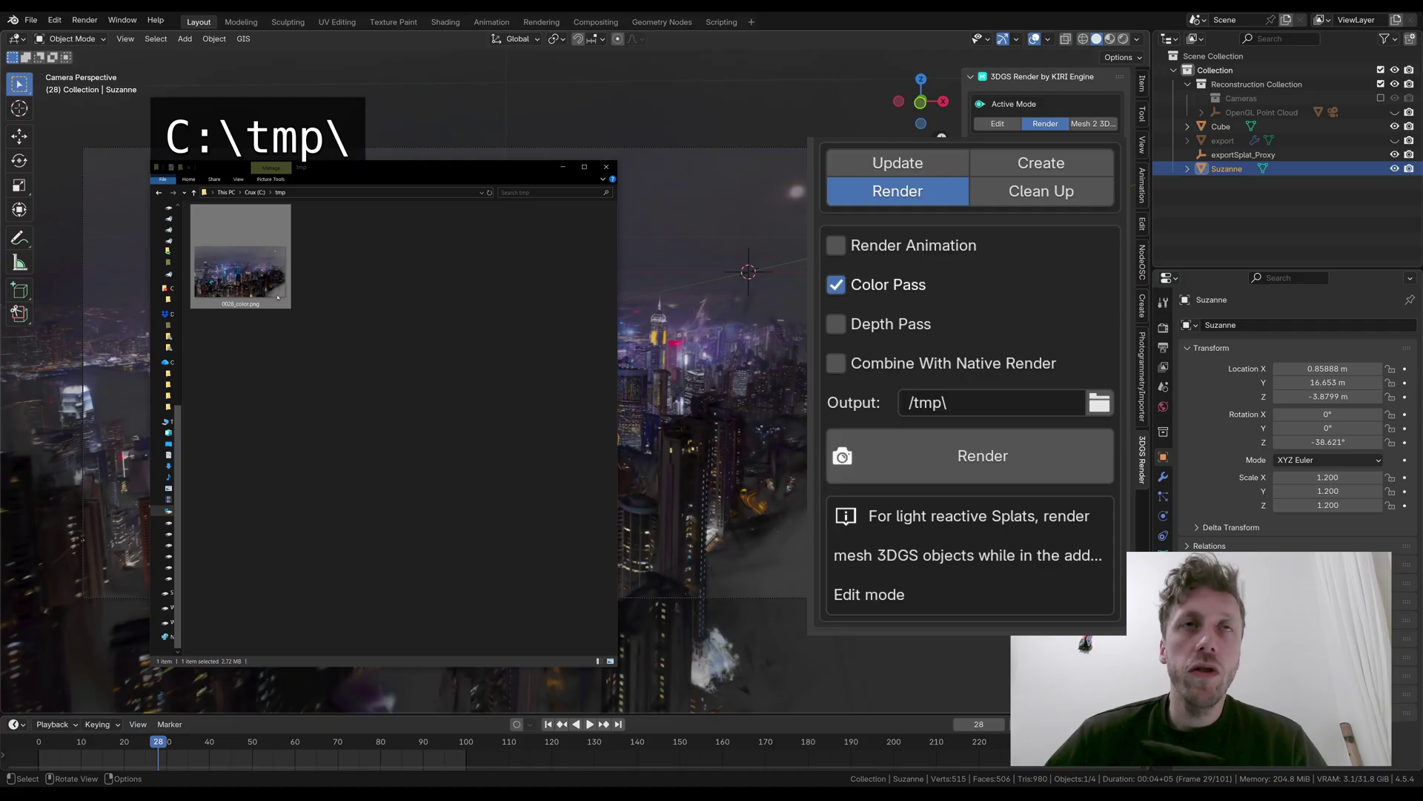
left_click(497, 249)
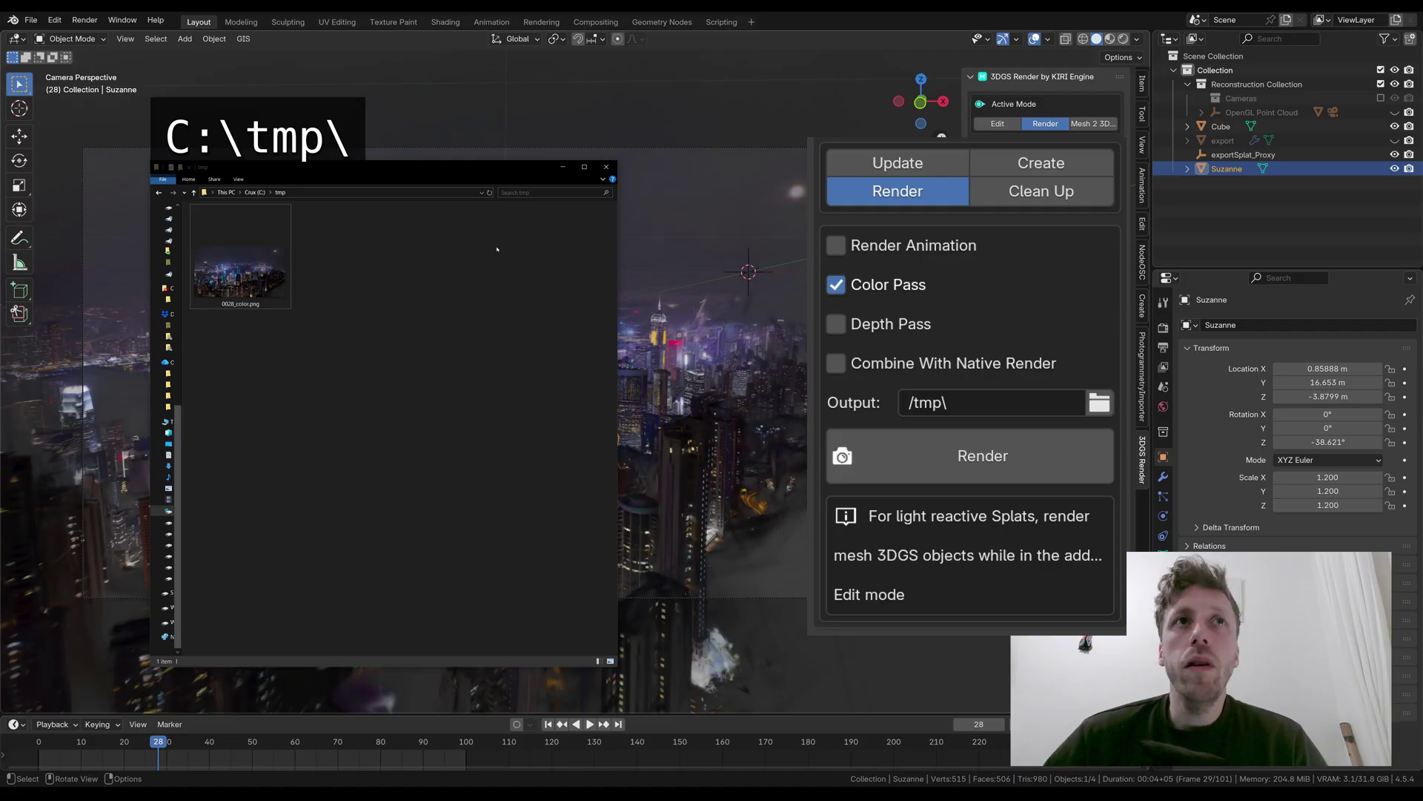
left_click(279, 267)
key("Delete")
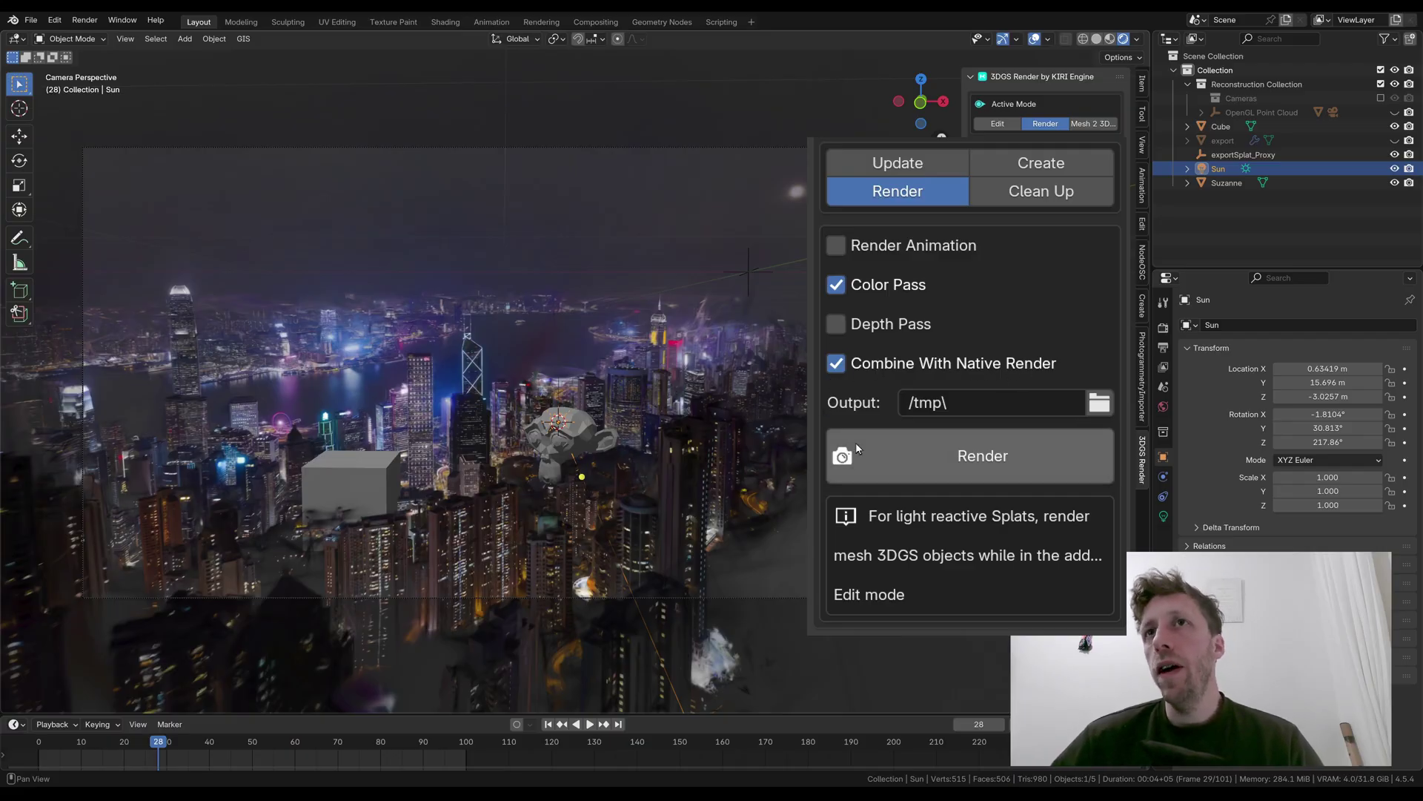
Step: Inspect the combined render 0028_composite.png from the C:\tmp output folder, then close the image
key("alt+Tab")
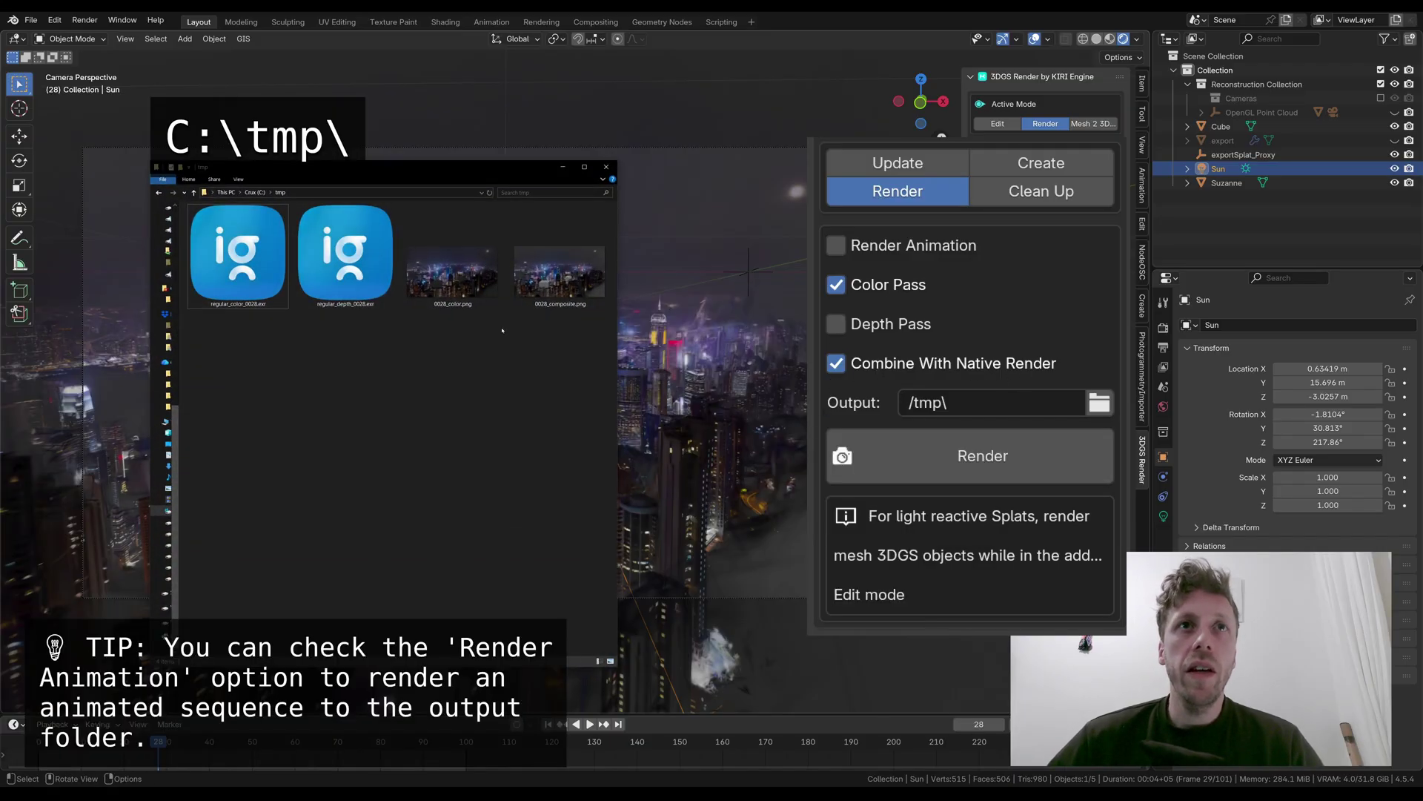
double_click(560, 272)
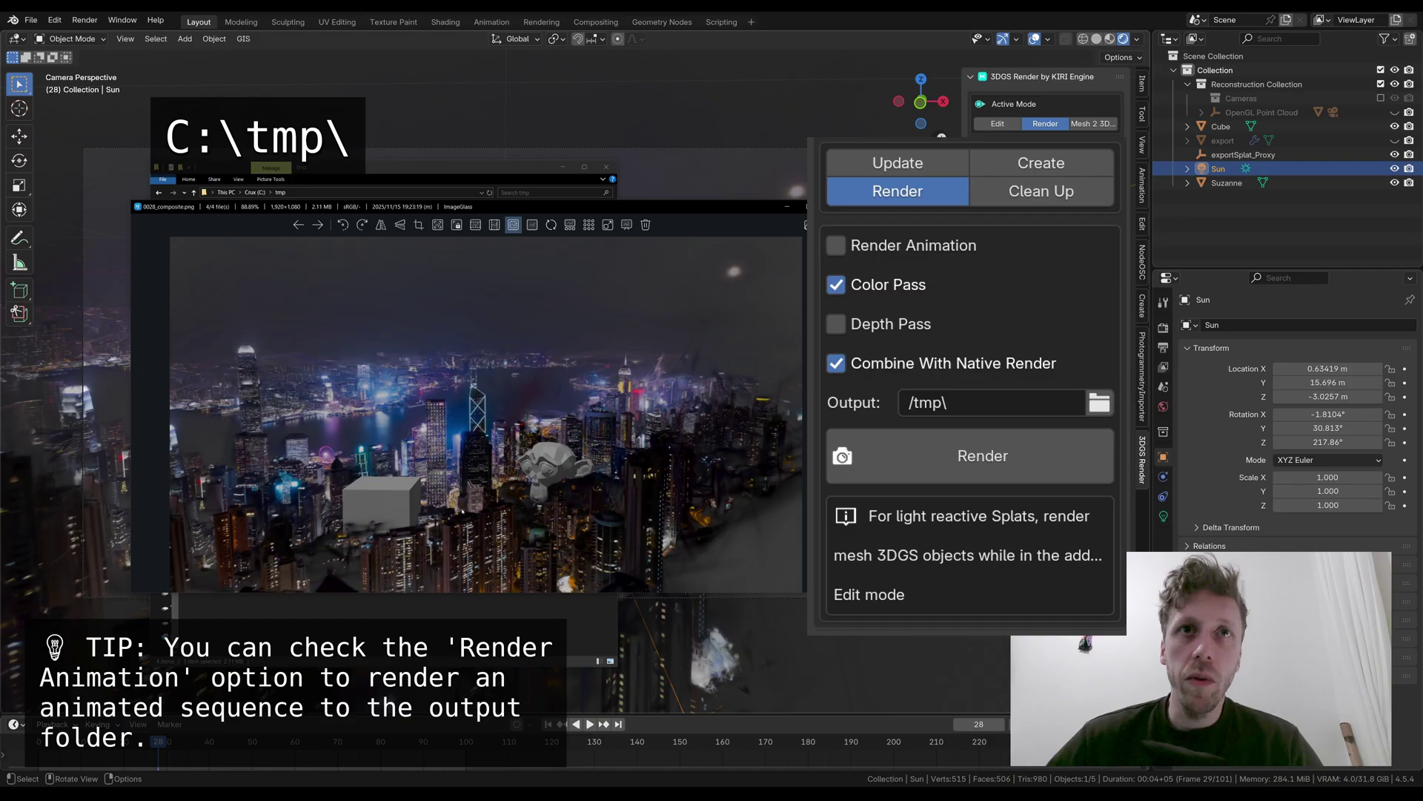
key("Escape")
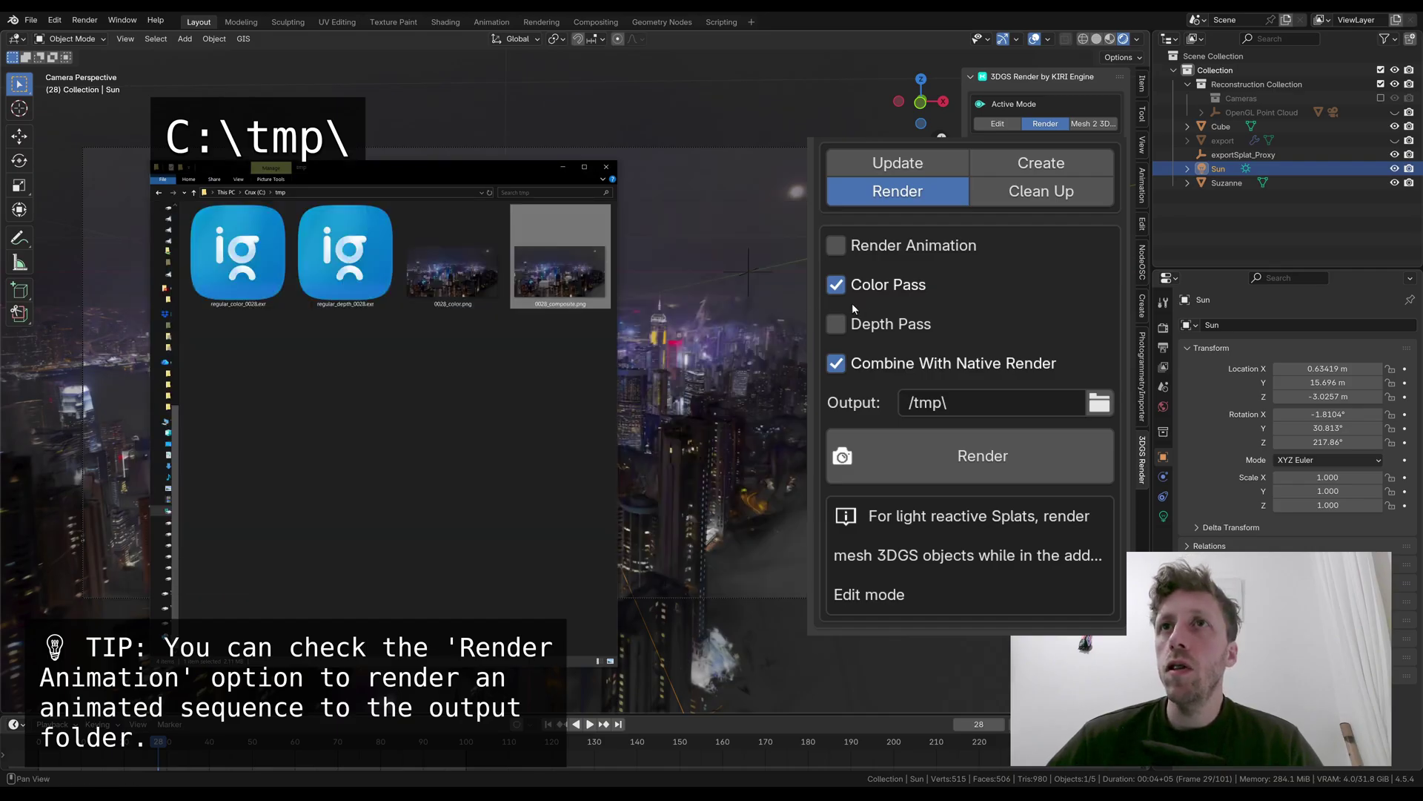
Step: Enable the Depth Pass, render the frame again, and check the output image 0028_depth.png in C:\tmp
left_click(889, 325)
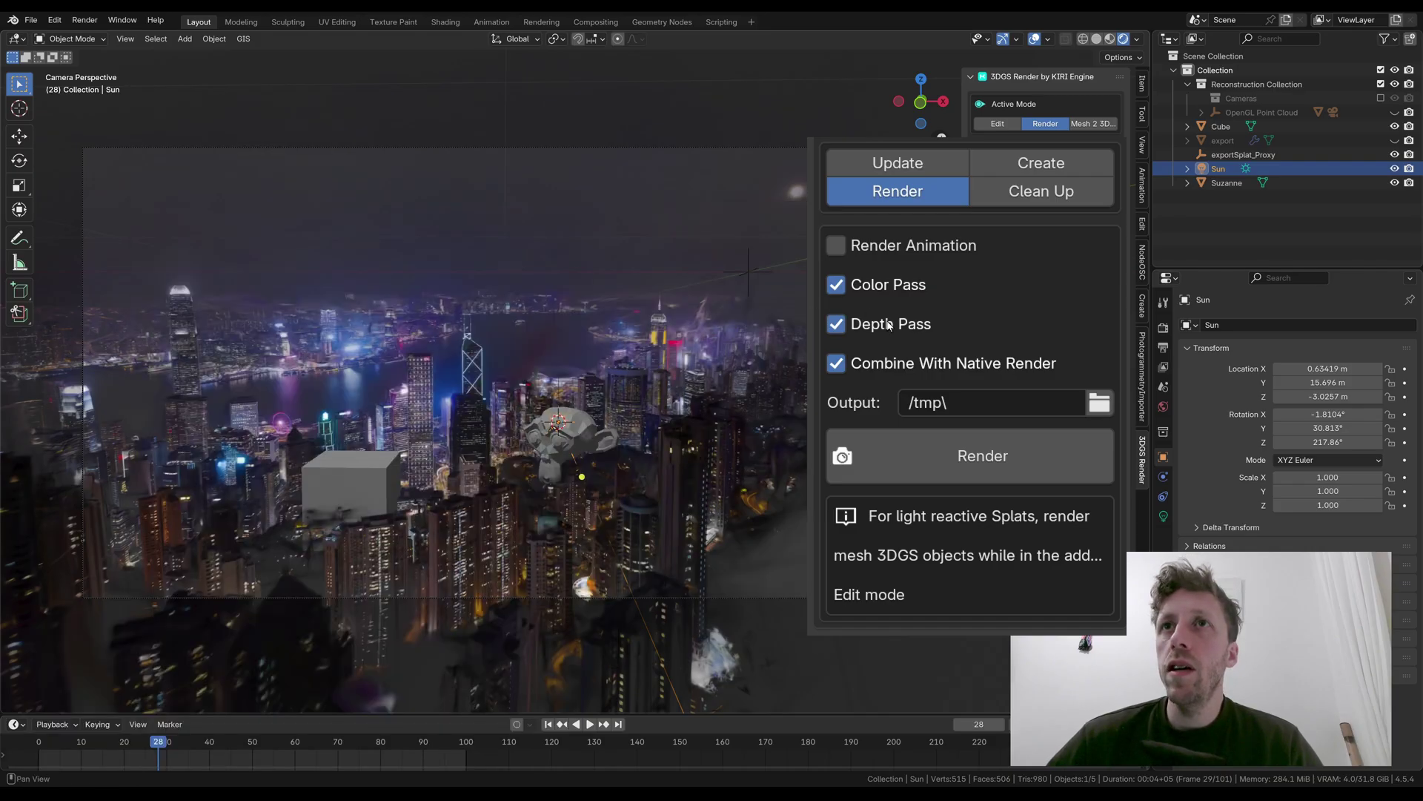
left_click(916, 468)
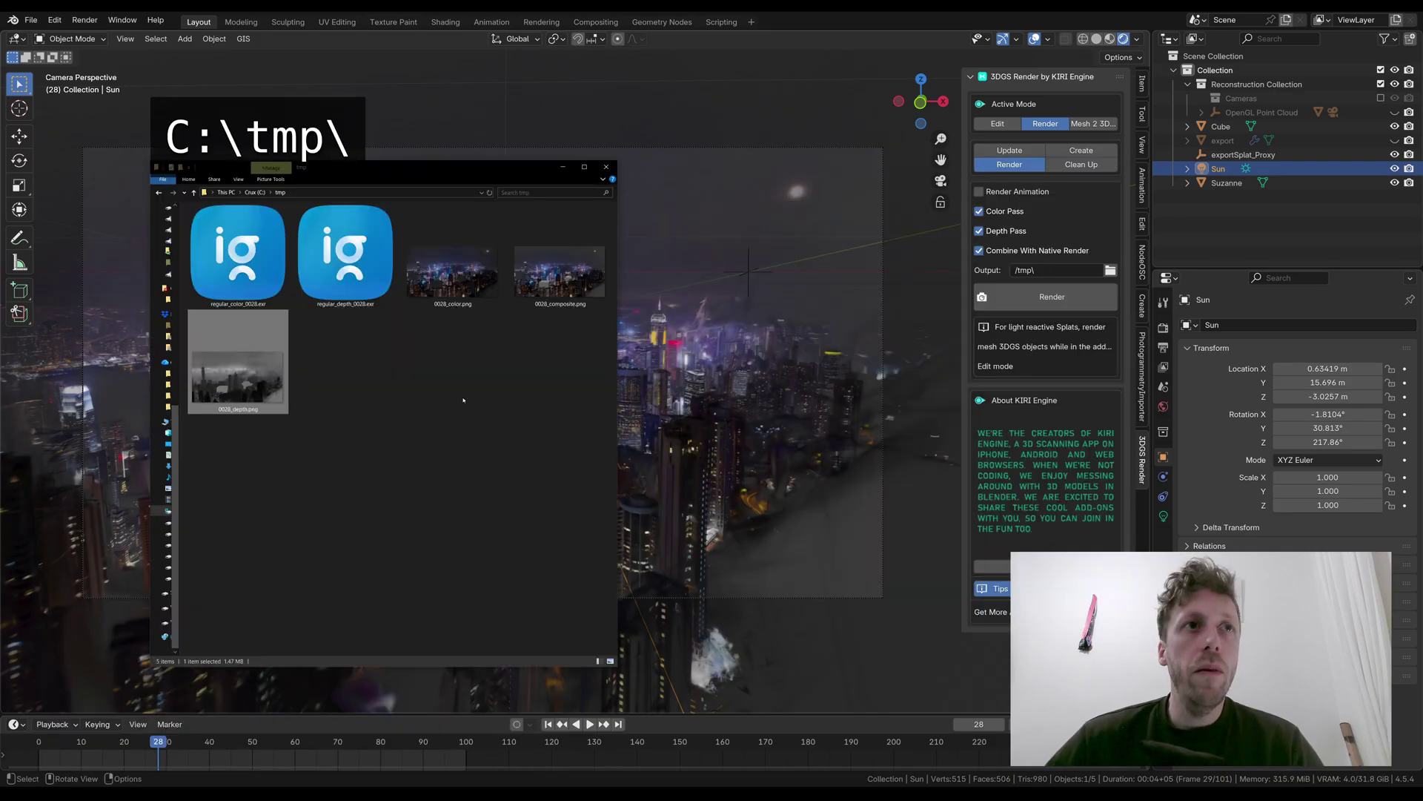
key("Return")
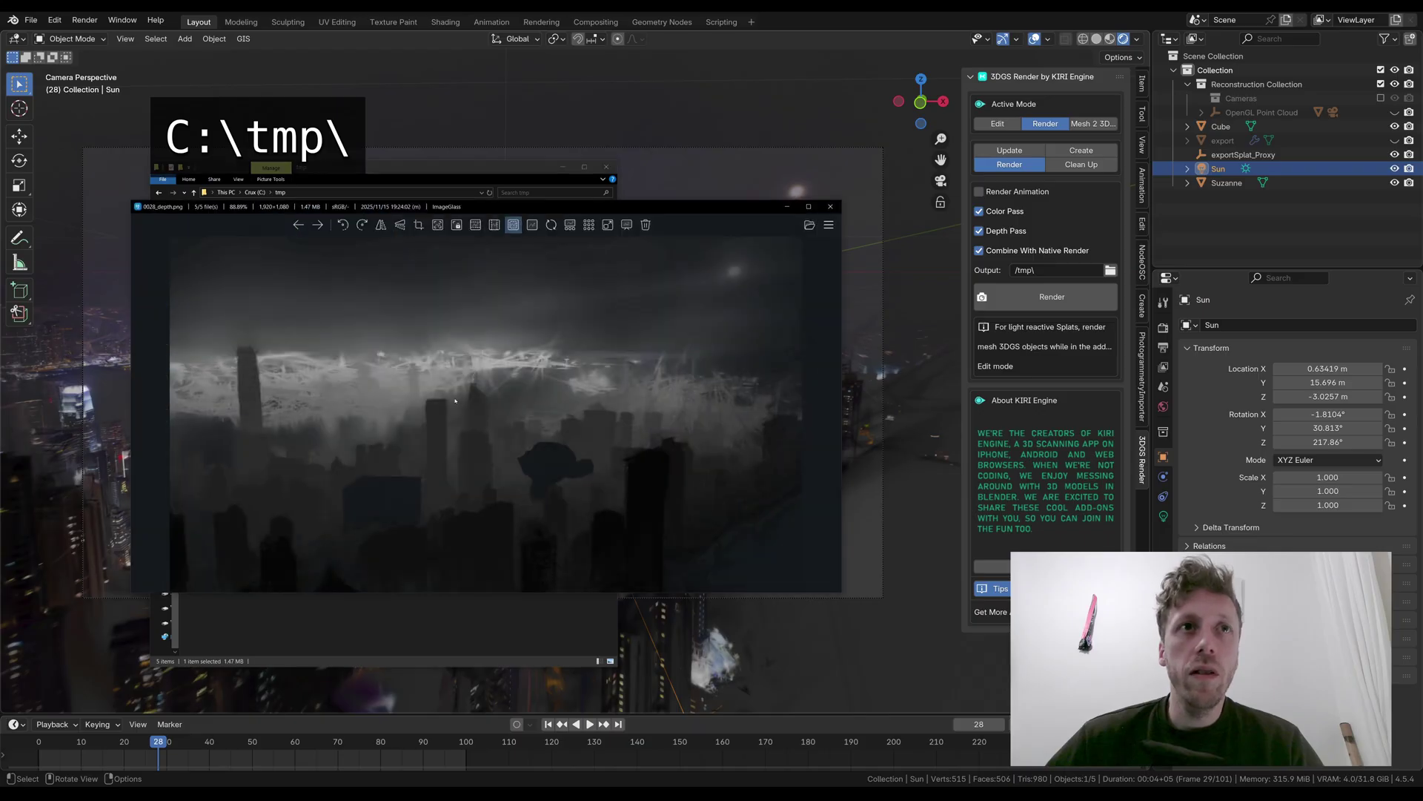
key("Escape")
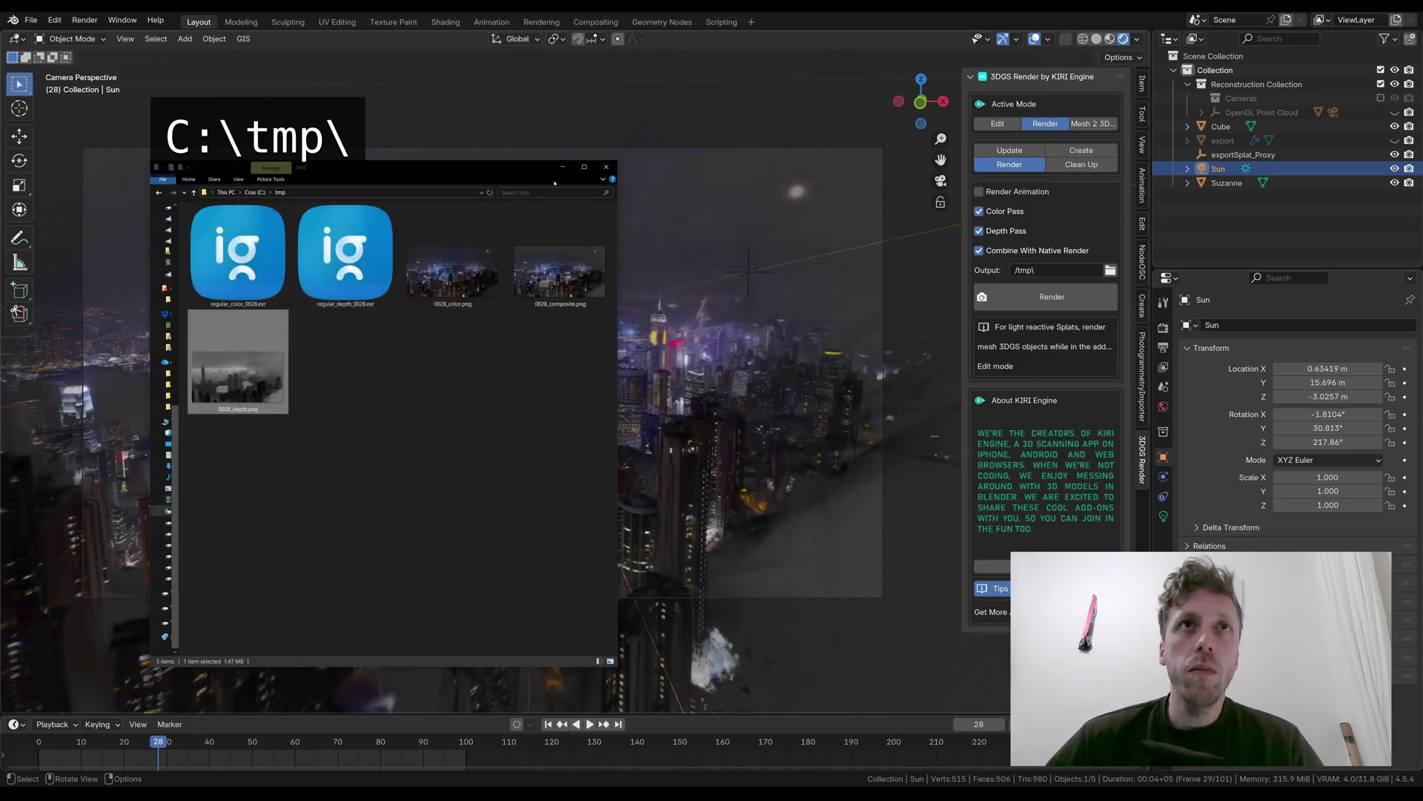
left_click(563, 167)
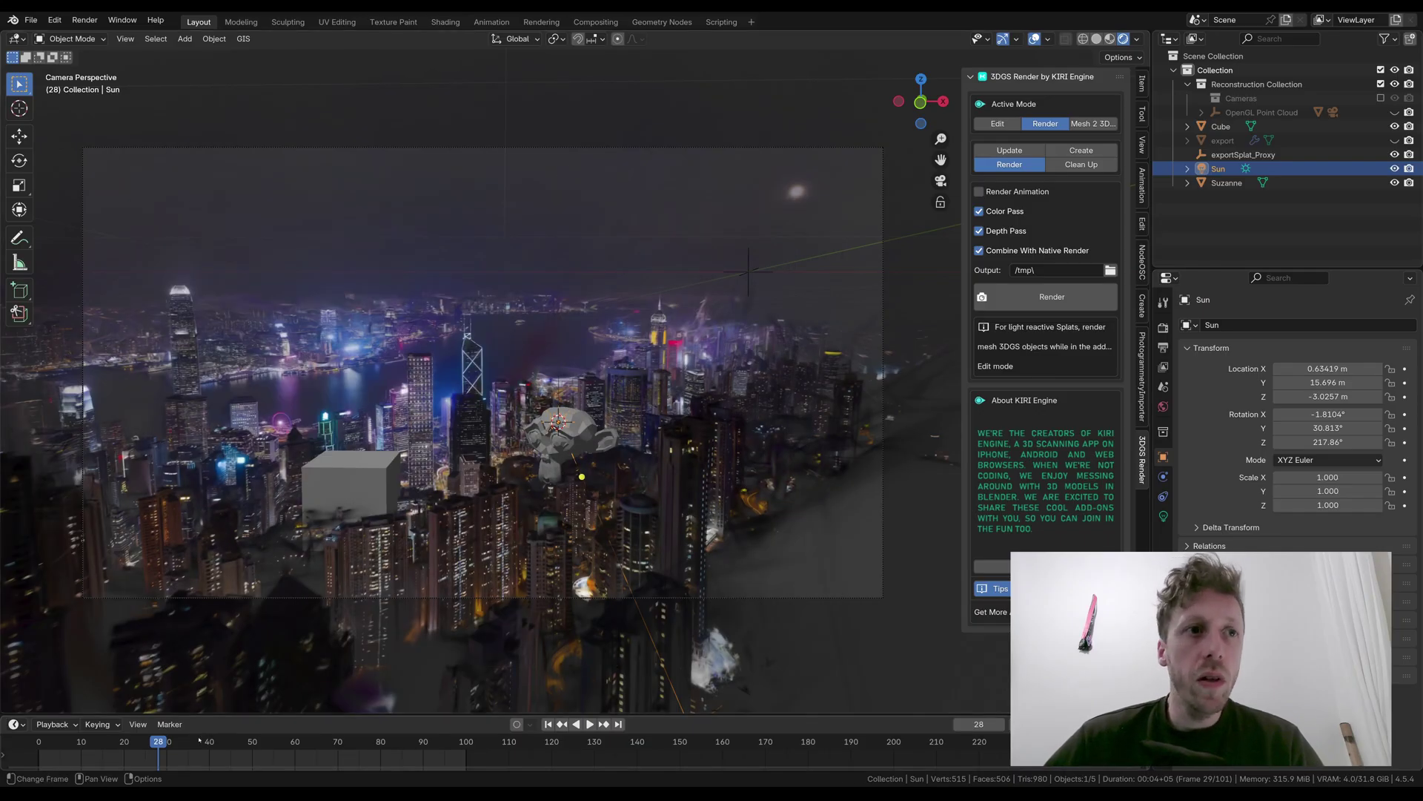
Step: Scrub the animation to frame 33 to preview the cube and monkey within the splat city
key("space")
left_click_drag(208, 745, 180, 745)
mouse_move(391, 561)
middle_mouse_down("shift")
mouse_move(422, 539)
mouse_move(398, 559)
middle_mouse_up("shift")
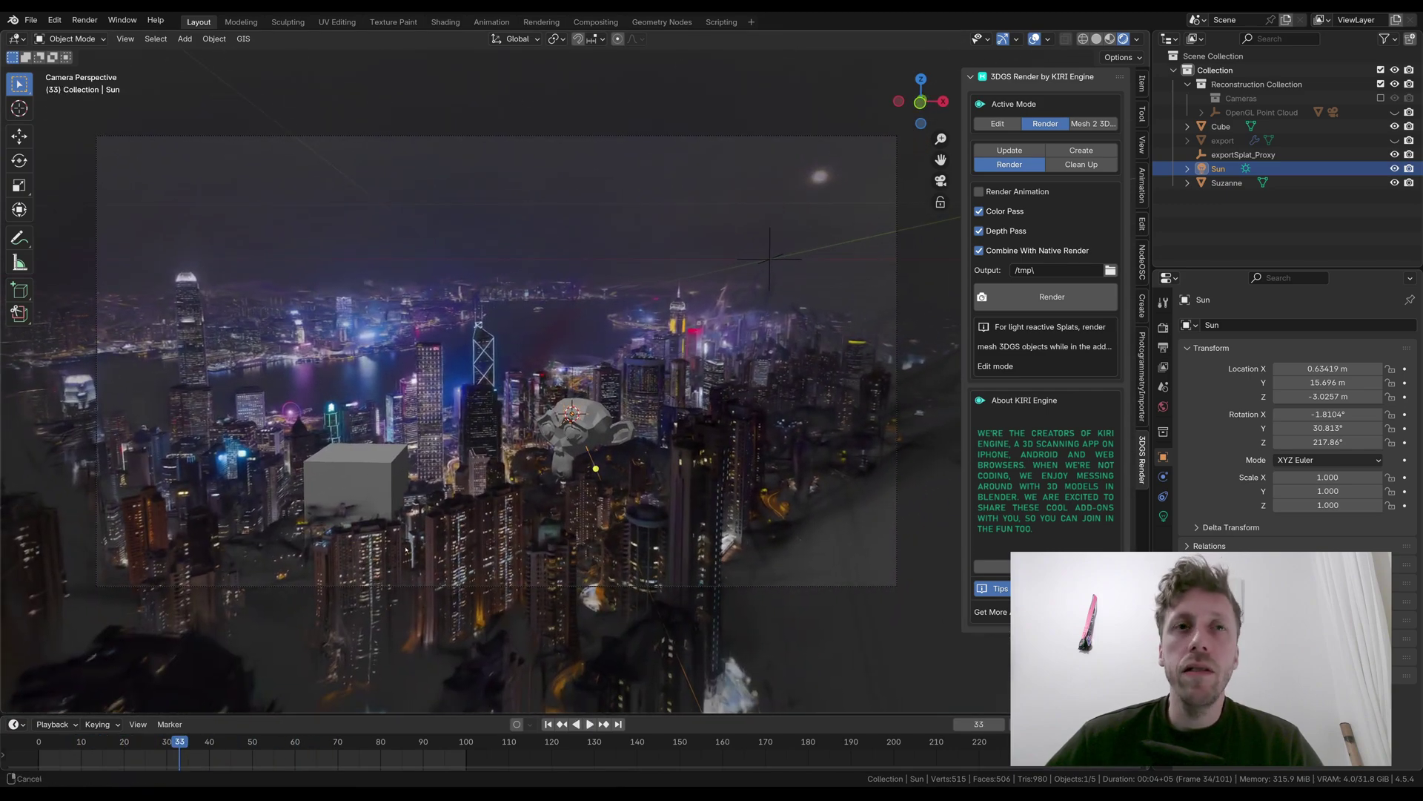